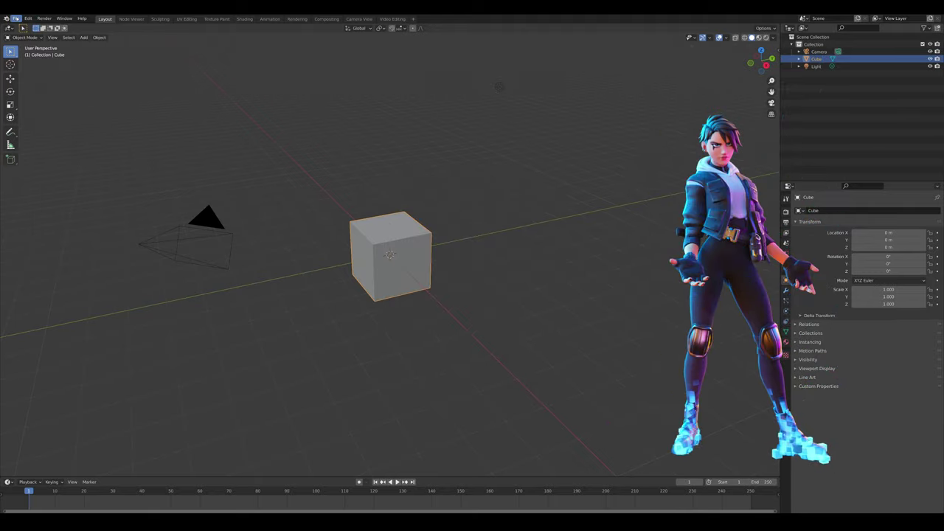
- Open the saved scene file containing the posed character model
click(16, 18)
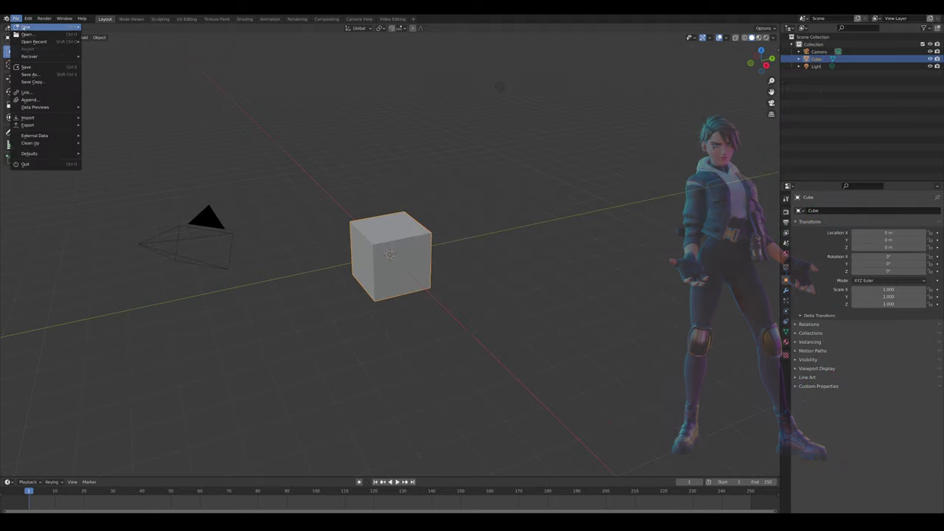
click(29, 35)
scroll(530, 236, down, 2)
scroll(530, 237, down, 1)
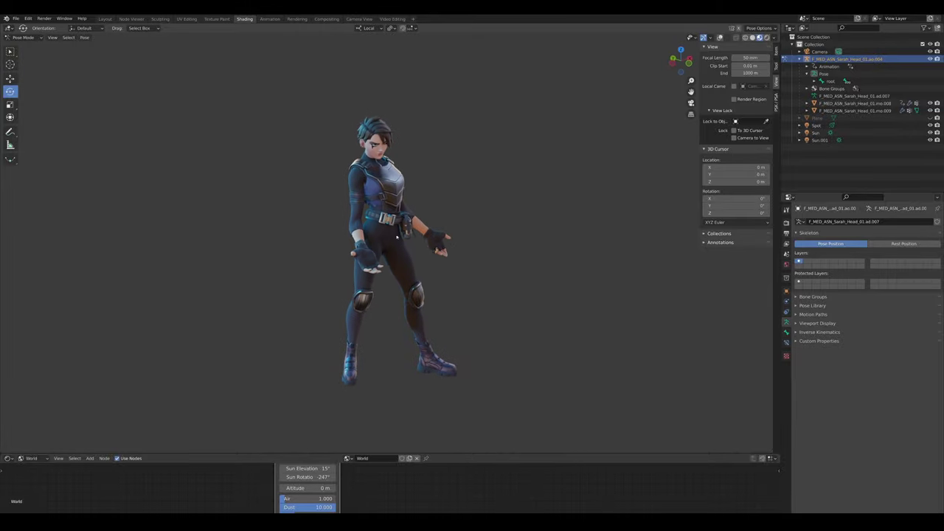
- Show the viewport overlays and switch the character's armature from Pose Mode to Object Mode
key(alt+shift+z)
scroll(397, 237, up, 1)
middle_drag(397, 237, 449, 232)
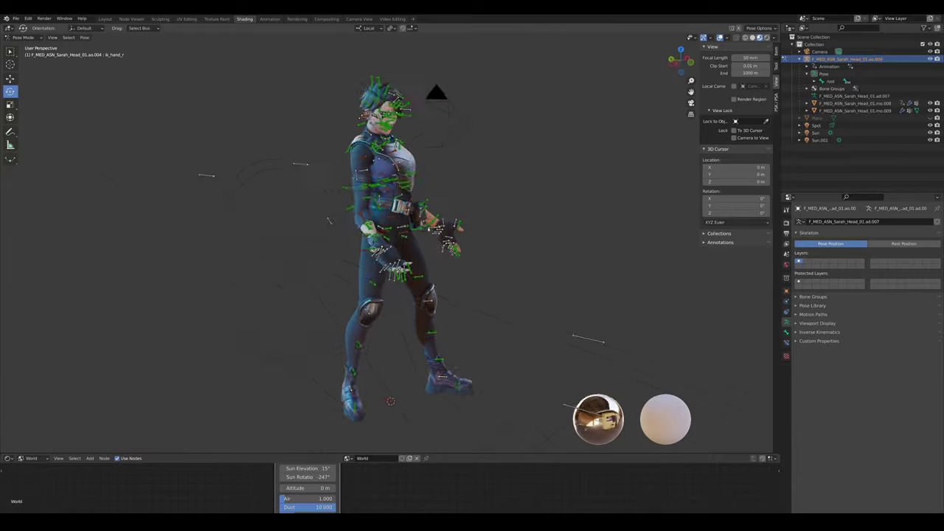
click(26, 38)
click(30, 47)
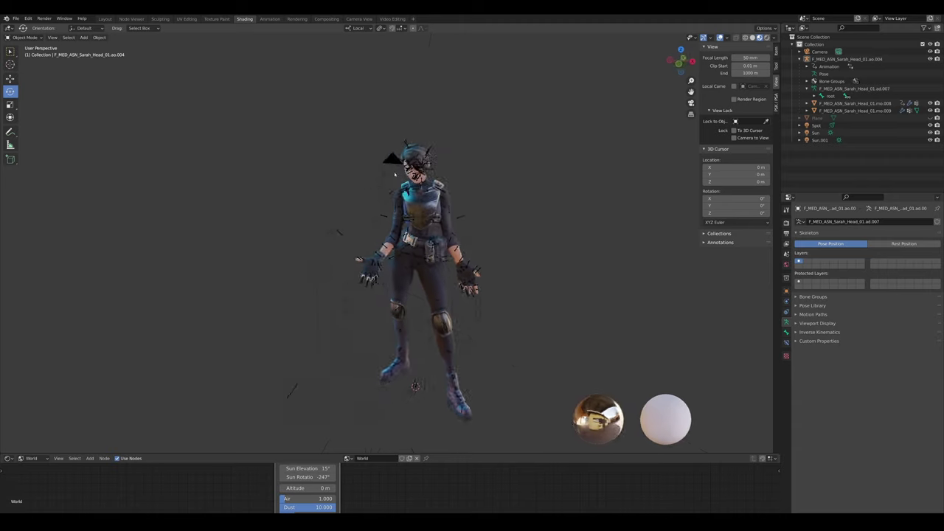
- Switch to the Layout workspace, leave the camera view and turn on the viewport overlays
middle_drag(395, 175, 443, 139)
click(105, 18)
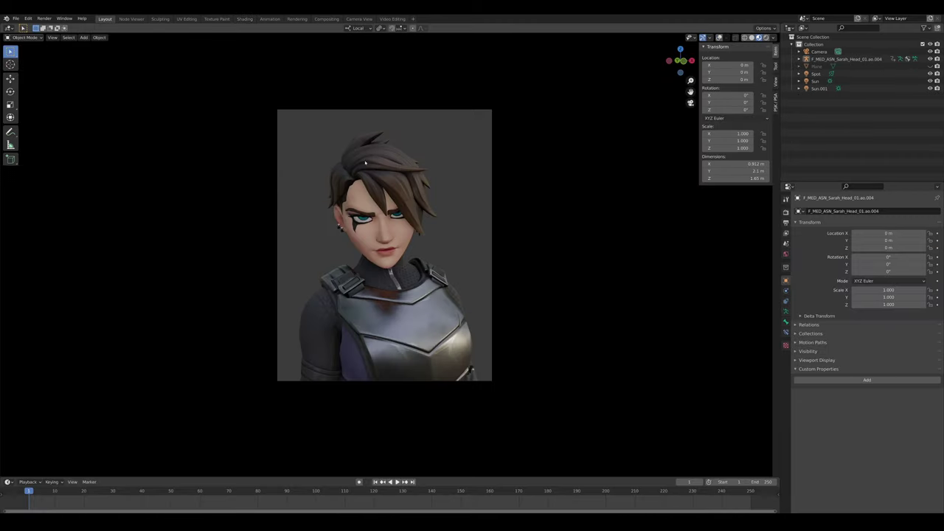
middle_drag(425, 221, 443, 112)
scroll(447, 226, down, 5)
scroll(443, 112, down, 3)
click(720, 38)
middle_drag(677, 65, 704, 59)
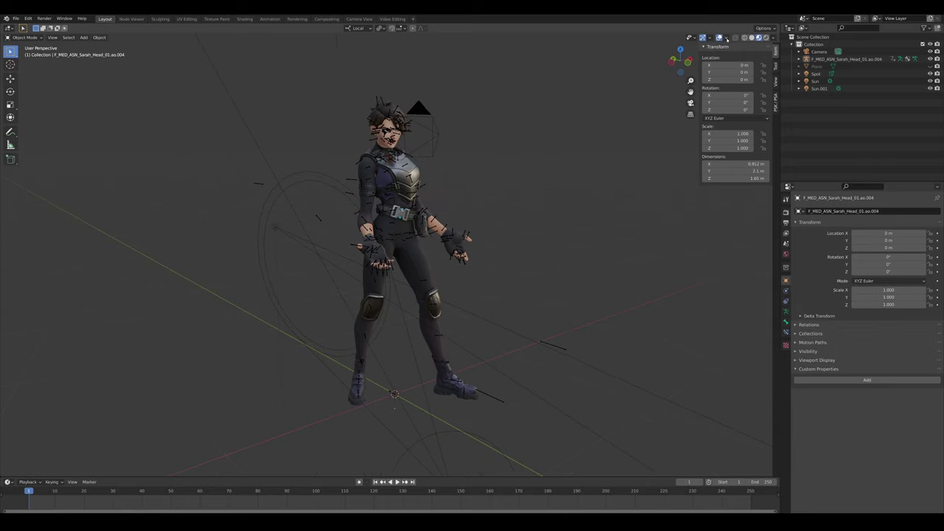
- Hide the Bones and Extras overlays in the viewport so only the character mesh is drawn
click(727, 38)
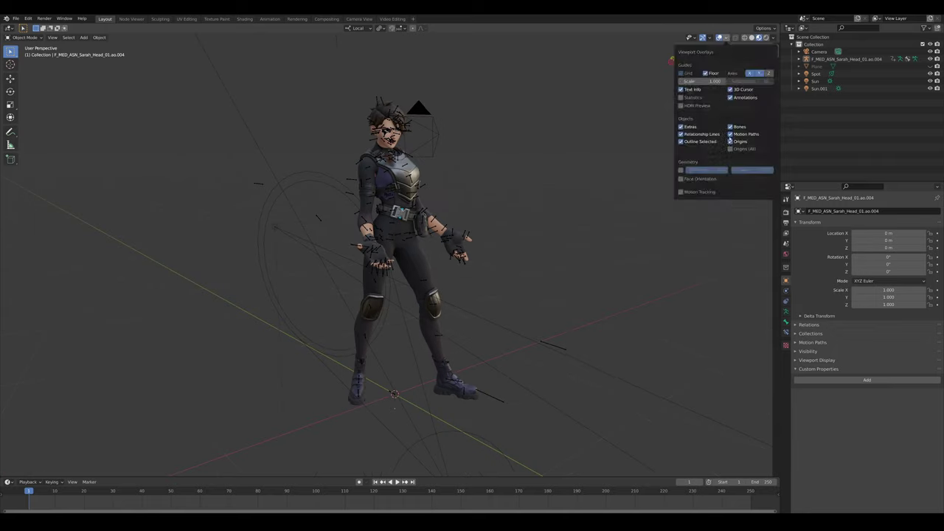
key(n)
click(728, 37)
click(731, 127)
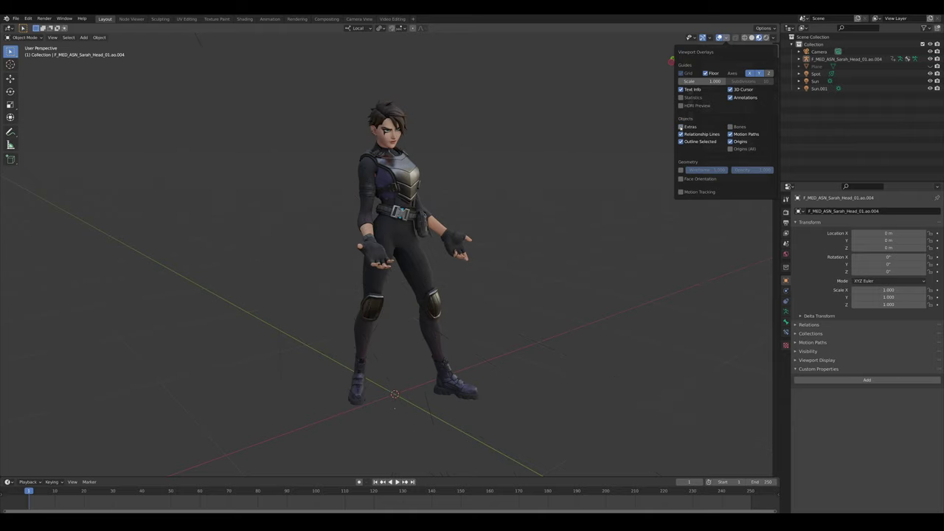
middle_drag(575, 146, 530, 142)
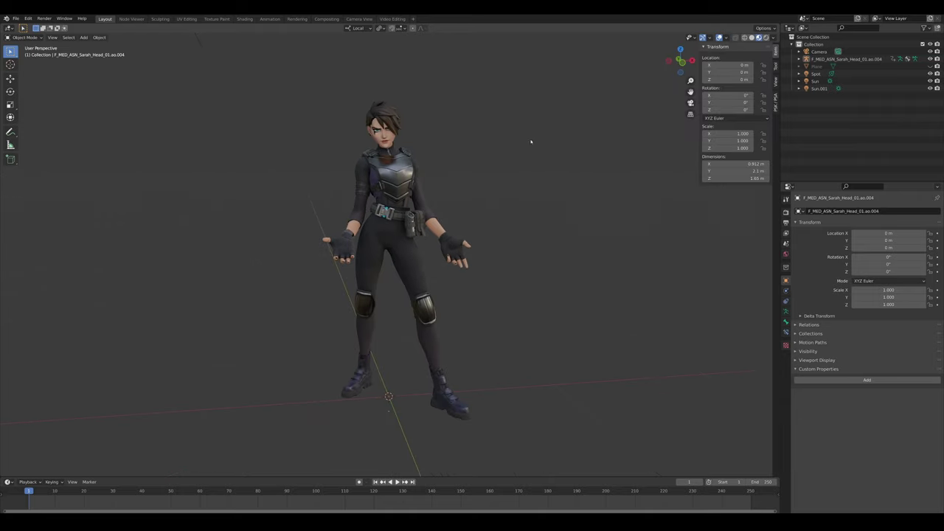
- Select the character mesh, enable Scene Lights for the viewport shading and try Scene World before turning it off again
click(428, 158)
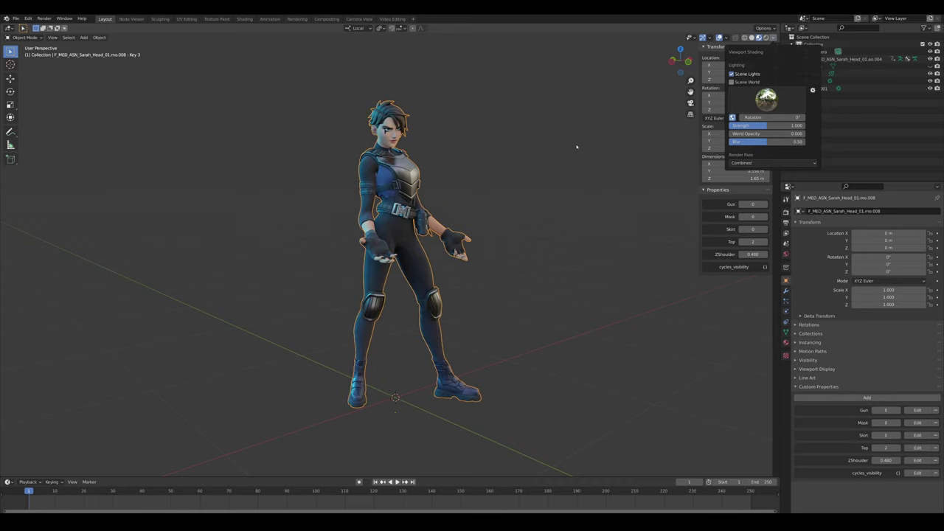
click(732, 83)
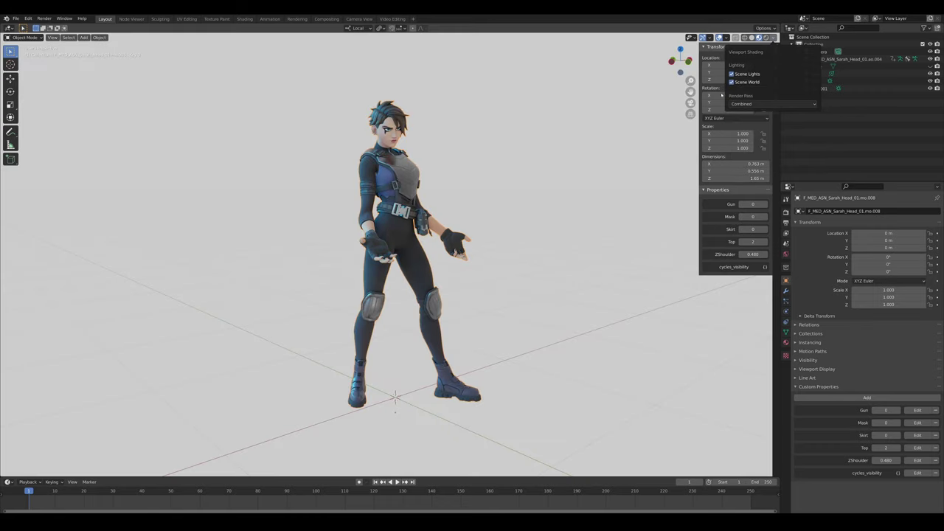
click(733, 83)
click(751, 101)
click(663, 127)
mouse_move(580, 129)
middle_down()
mouse_move(506, 135)
mouse_move(487, 153)
mouse_move(226, 130)
middle_up()
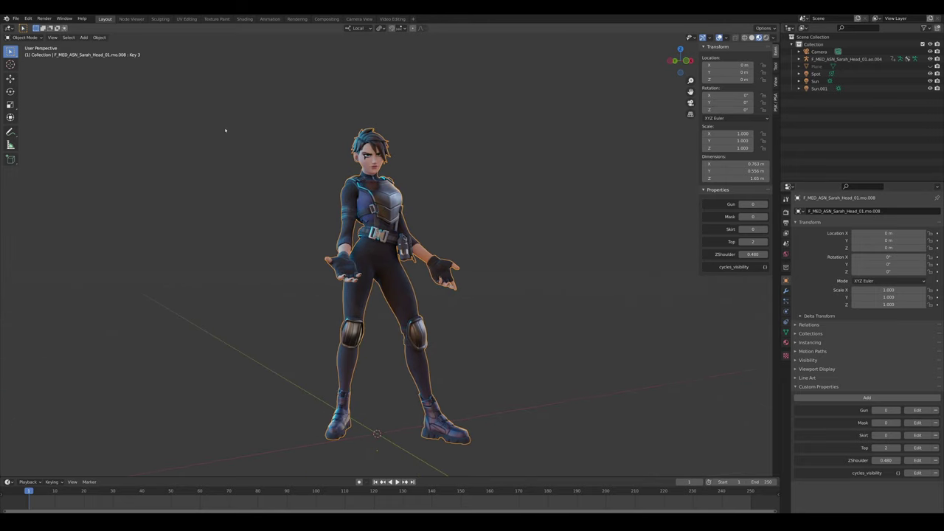
- Add a cube mesh and move it along Y to about 2.34 m, away from the character
click(84, 38)
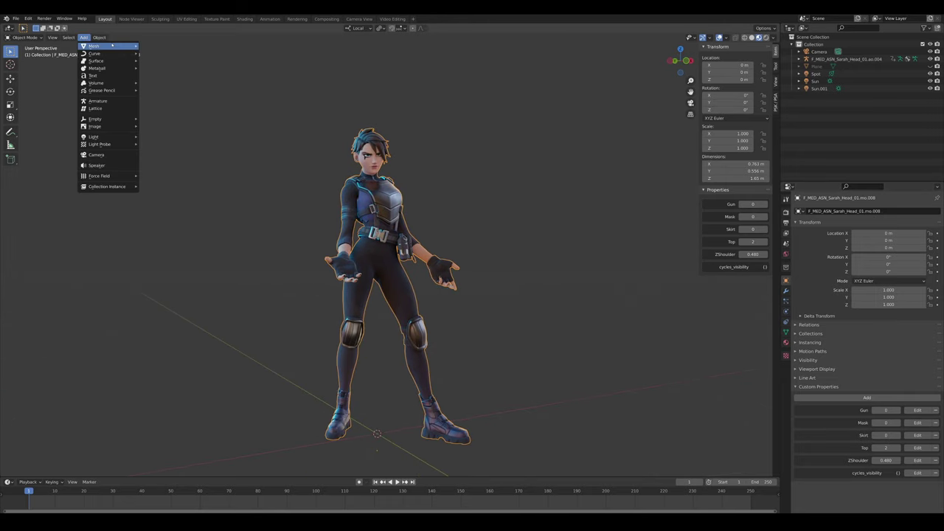
mouse_move(111, 46)
click(164, 51)
middle_drag(164, 50, 144, 181)
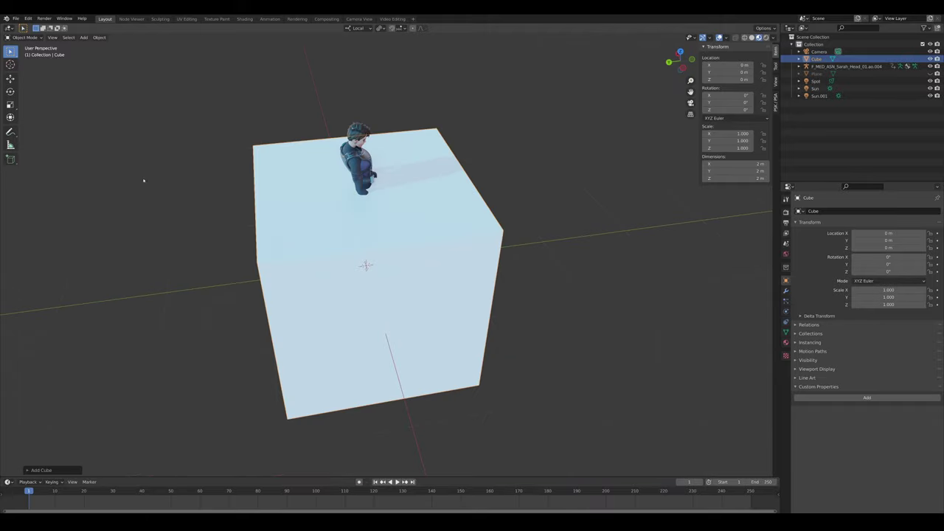
click(15, 81)
drag(337, 270, 97, 297)
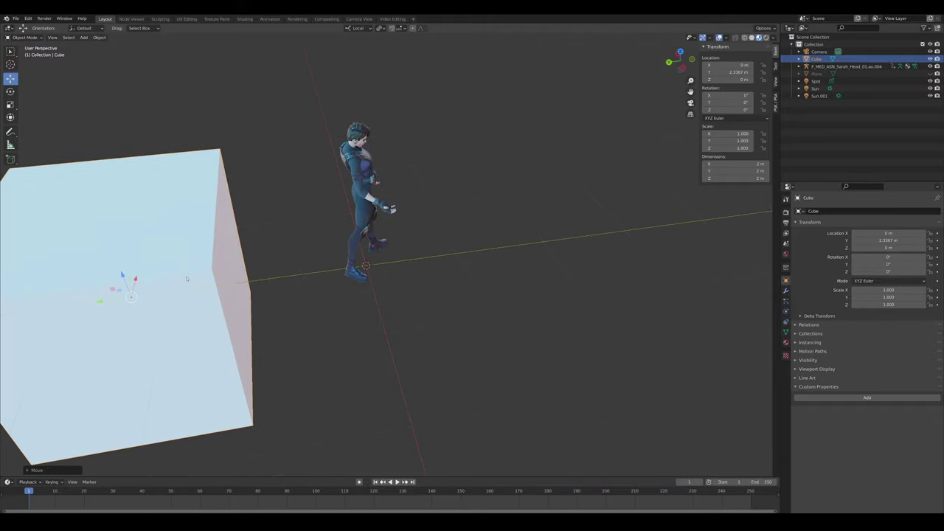
- Scale the cube uniformly to about 0.305 and raise it along Z to about 0.326 m
middle_drag(656, 222, 586, 175)
key(s)
click(441, 205)
middle_drag(415, 237, 491, 230)
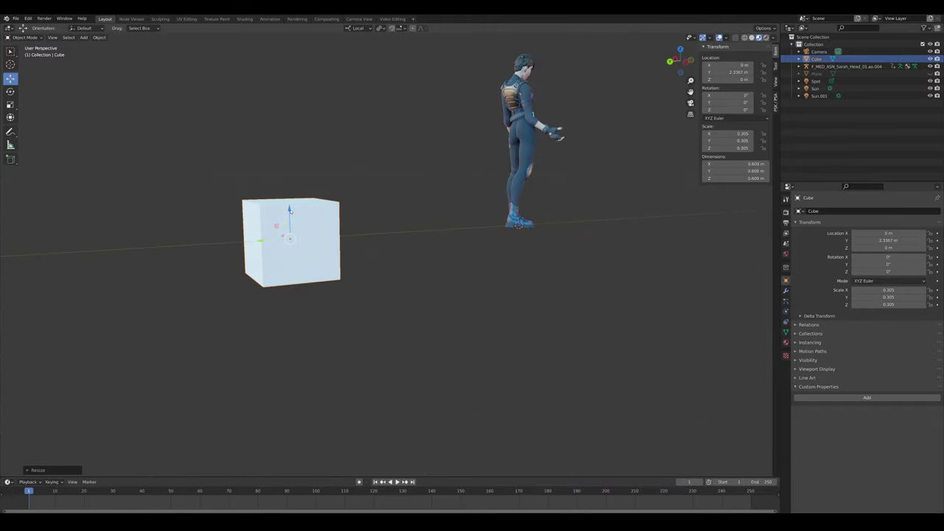
drag(290, 210, 294, 167)
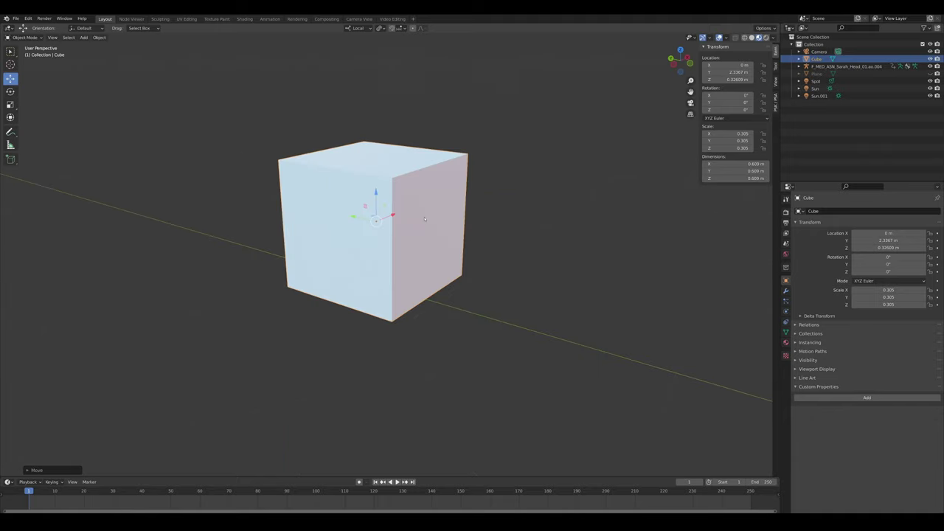
- Bevel all the cube's edges in Edit Mode with 3 segments and a width of about 0.122 m
key(Tab)
middle_drag(425, 220, 483, 234)
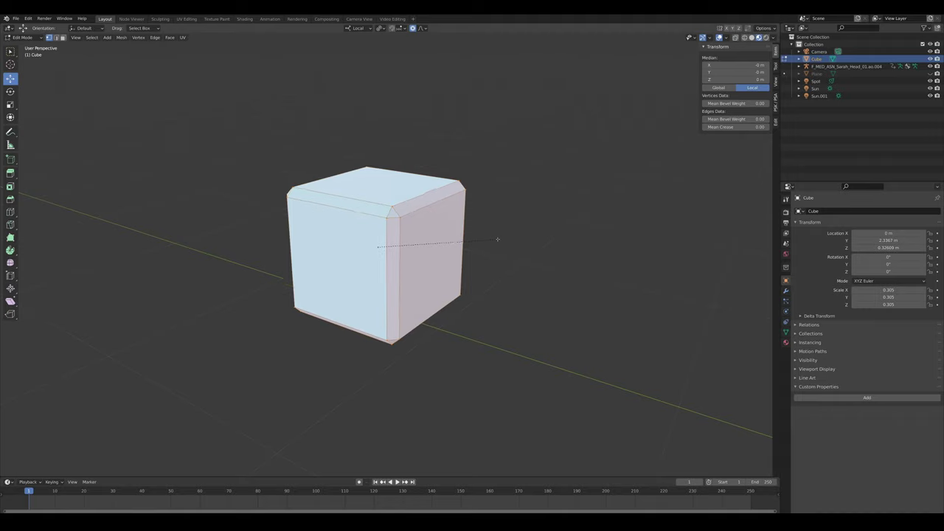
scroll(498, 240, up, 3)
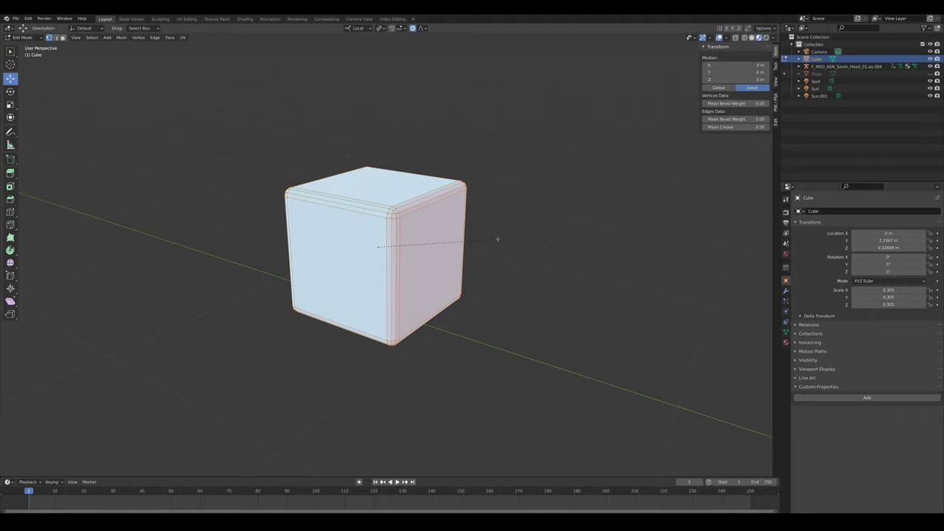
click(497, 239)
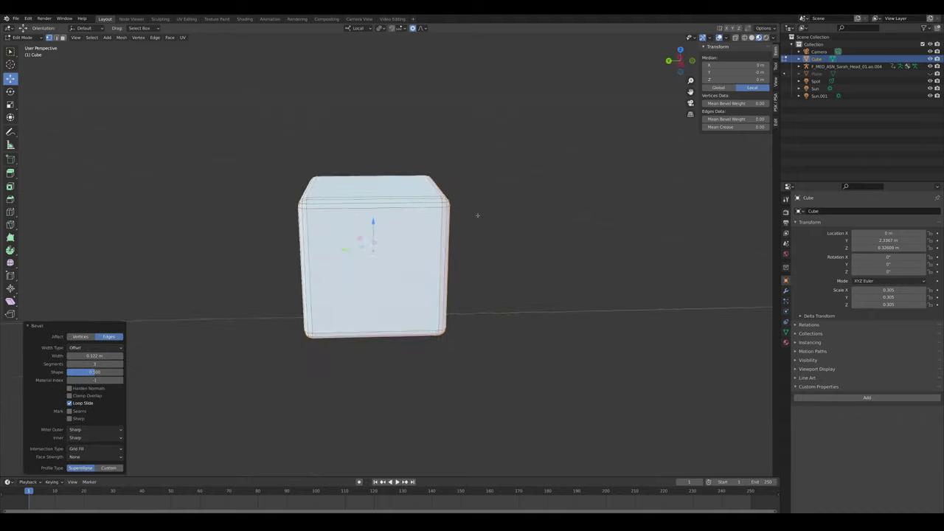
- Apply smooth shading to the beveled cube in Object Mode
right_click(413, 203)
click(466, 208)
middle_drag(562, 248, 535, 209)
scroll(502, 244, down, 4)
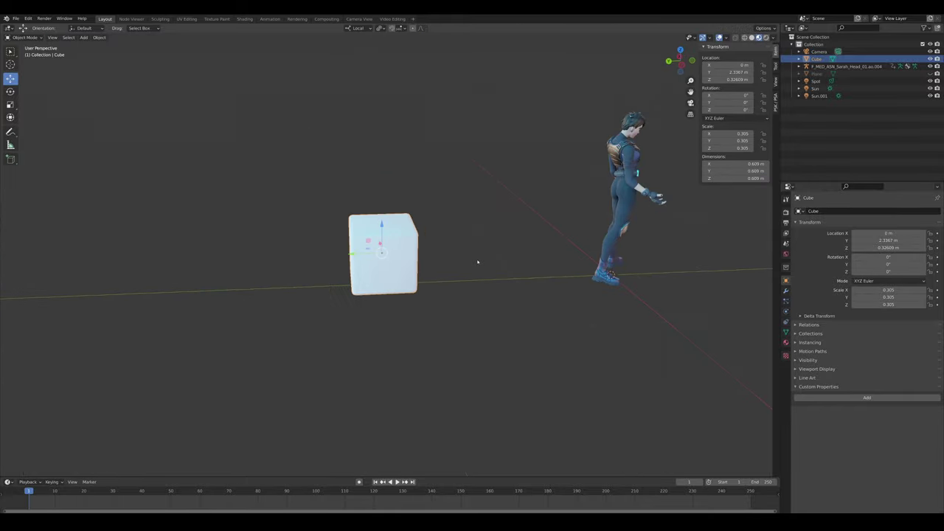
- Create a new material for the cube in the Shading workspace and delete its Principled BSDF node
mouse_move(478, 261)
middle_down()
mouse_move(432, 273)
mouse_move(409, 267)
mouse_move(456, 258)
mouse_move(428, 260)
mouse_move(439, 264)
middle_up()
scroll(473, 258, up, 4)
scroll(428, 260, down, 4)
scroll(439, 264, up, 3)
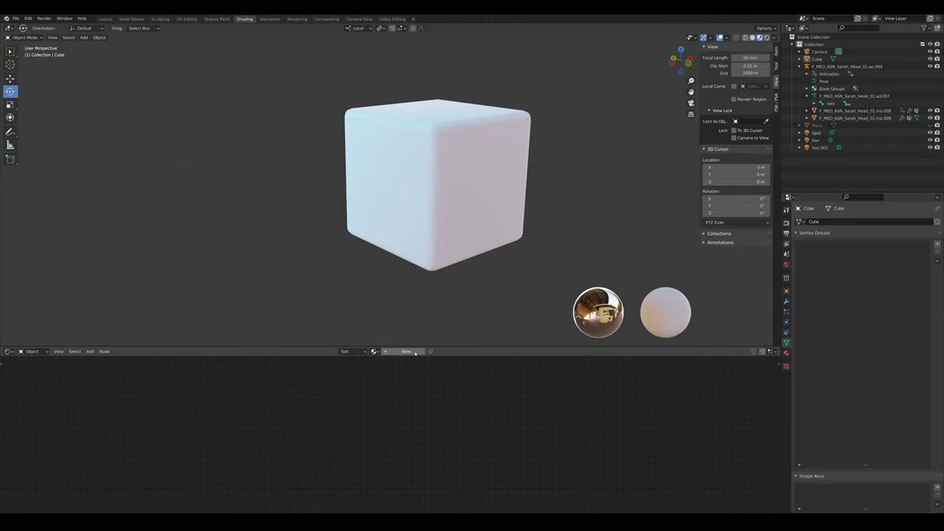
shift+middle_drag(484, 256, 425, 282)
click(411, 352)
click(432, 400)
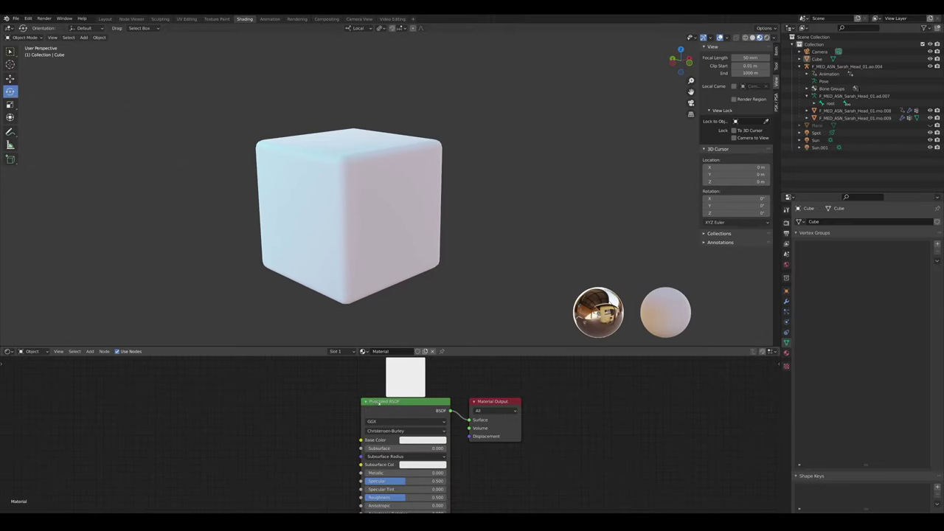
key(x)
key(shift+a)
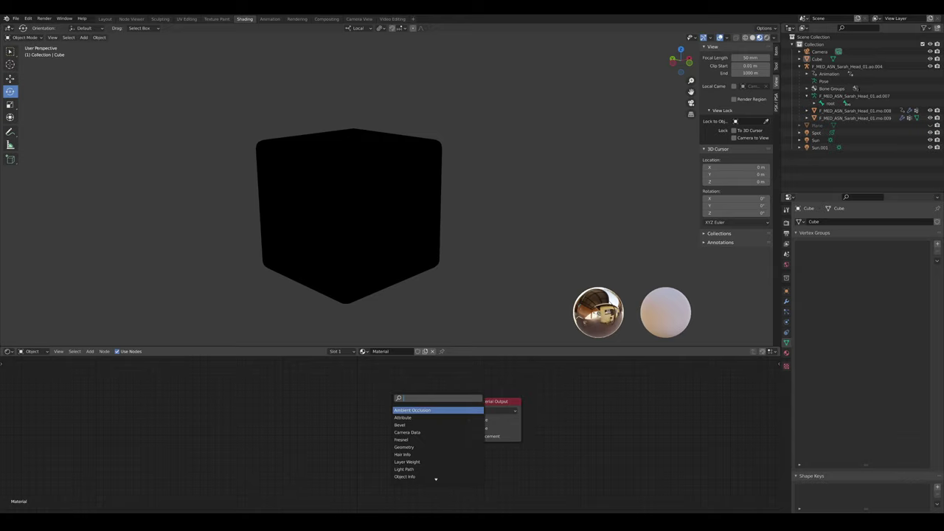
text(geo)
key(Return)
key(Escape)
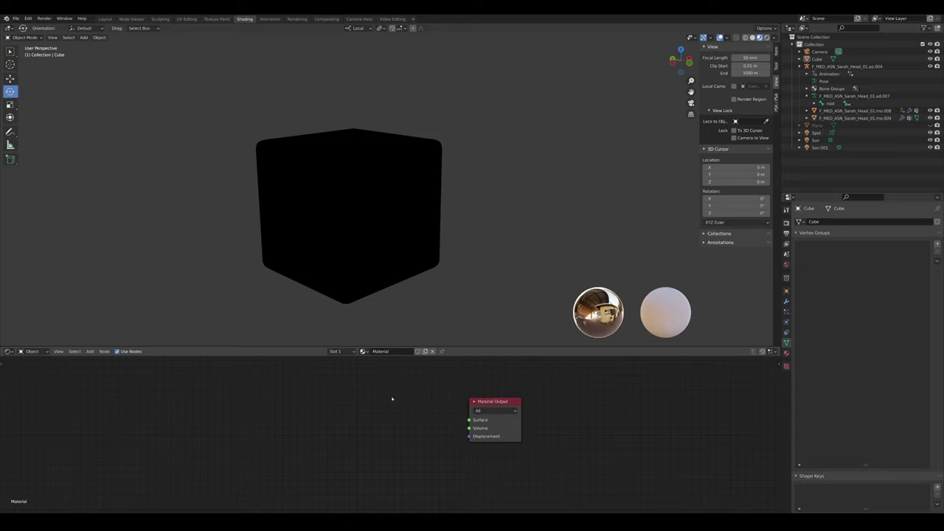
- Add an Emission shader node beside the Material Output node
key(shift+a)
text(emmi)
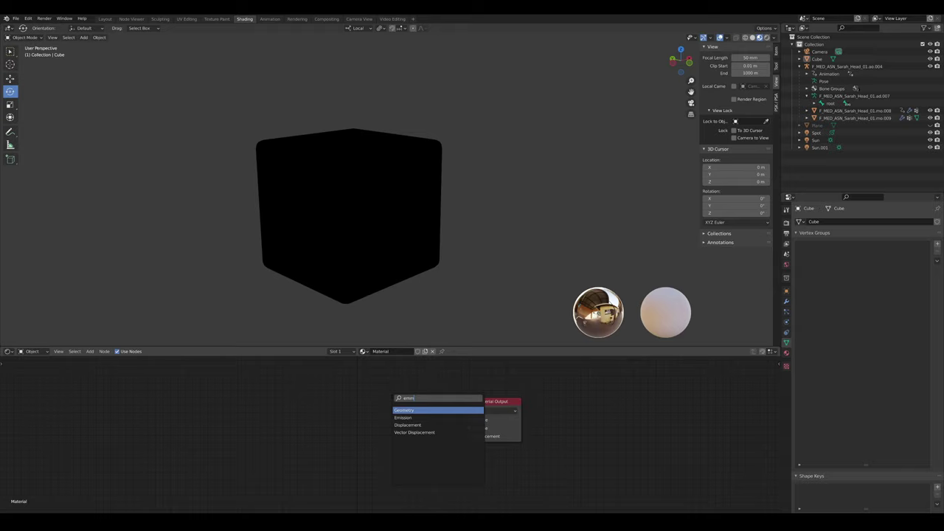
key(Down)
key(Return)
click(389, 396)
middle_drag(330, 380, 409, 393)
- Add a MixRGB node and a ColorRamp node before the Emission node
key(shift+a)
text(mix)
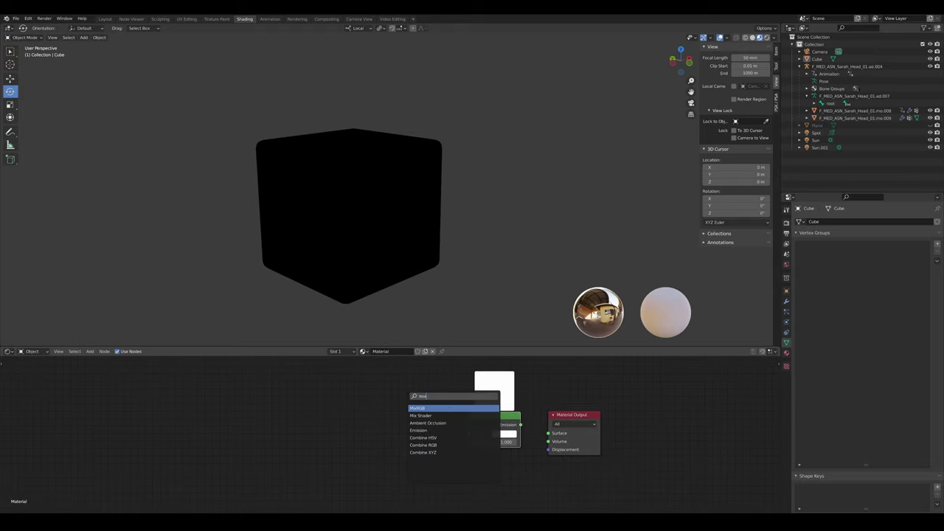
key(Return)
key(shift+a)
text(col)
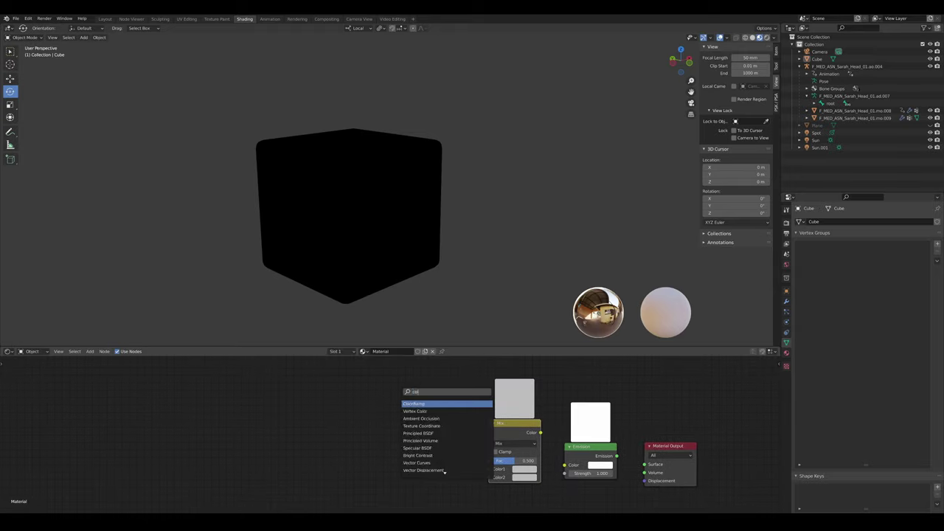
text(or)
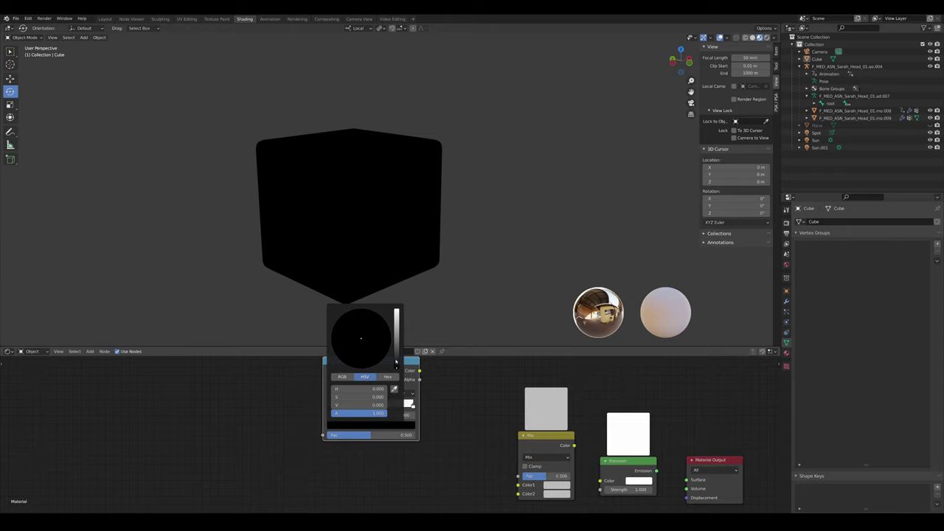
- Set the ColorRamp's first stop to dark blue, about hue 0.649 and value 0.112
drag(397, 367, 380, 316)
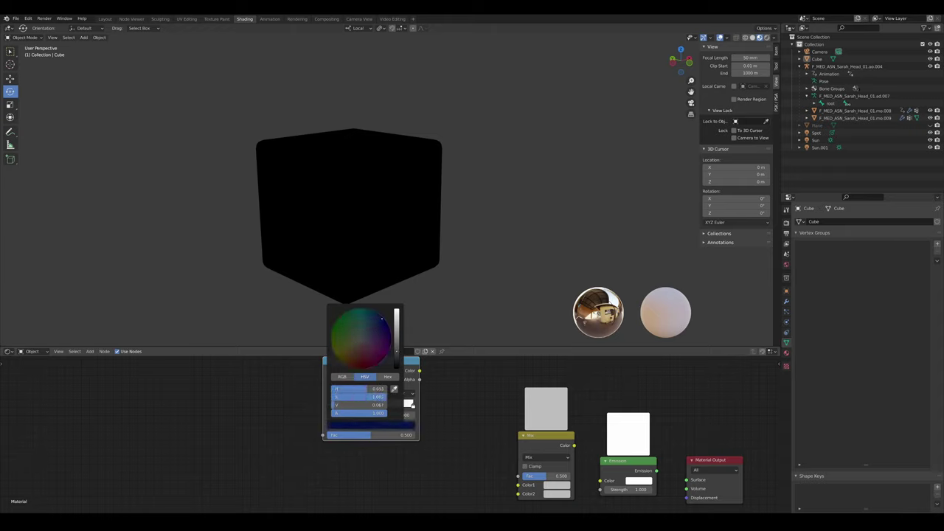
drag(382, 319, 381, 318)
drag(397, 351, 397, 347)
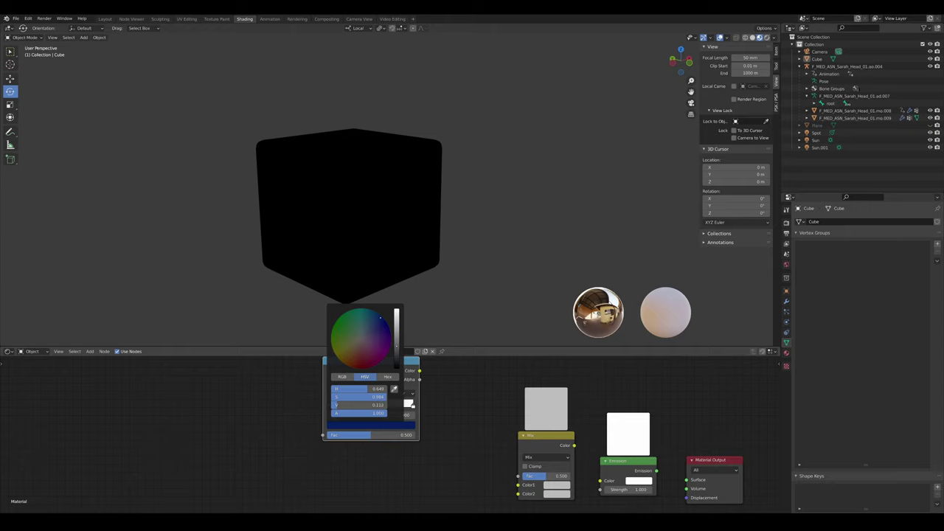
- Set the ColorRamp's last stop to bright cyan with hue 0.543, saturation 1 and value 1
click(412, 405)
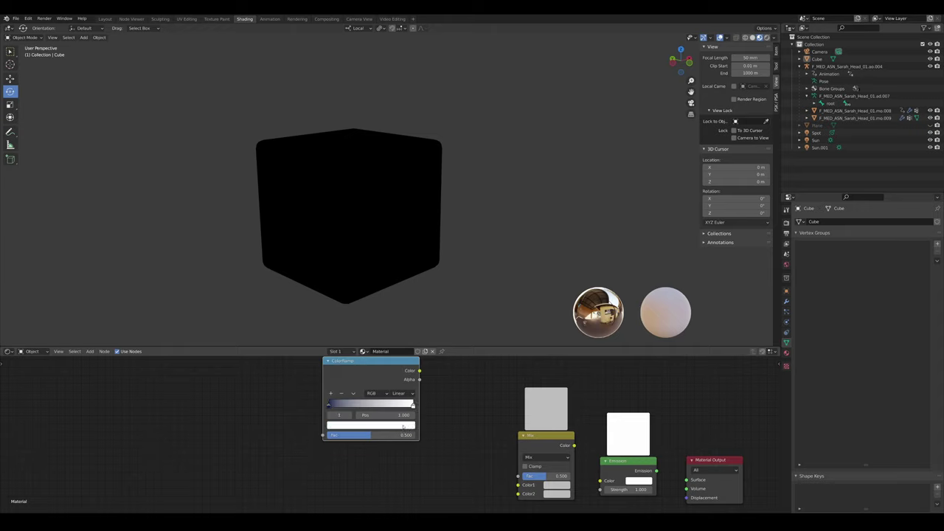
click(401, 426)
drag(365, 337, 367, 311)
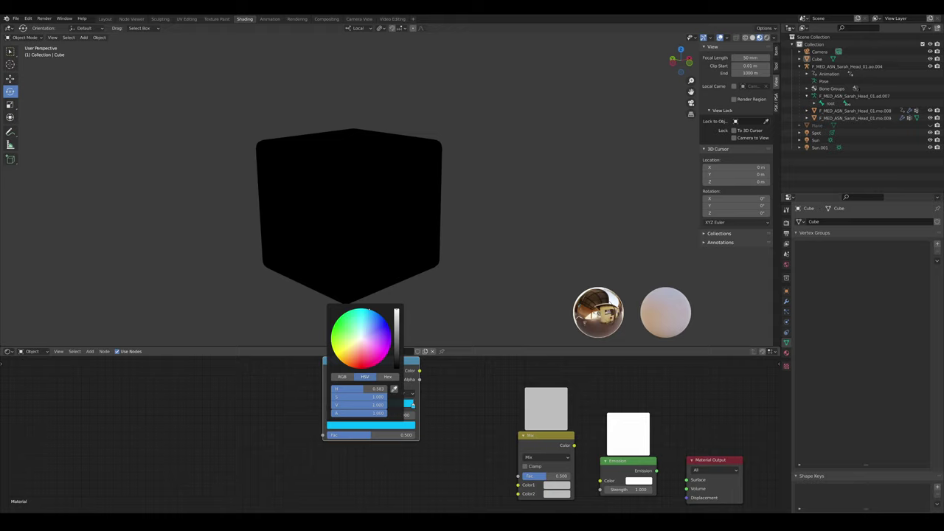
- Duplicate the blue ColorRamp node and place the copy directly below the original
scroll(376, 372, down, 3)
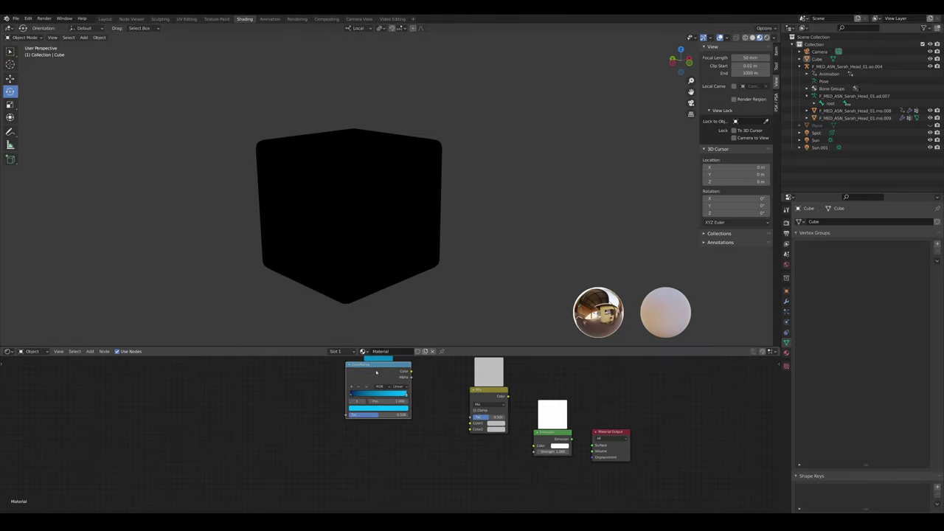
key(shift+d)
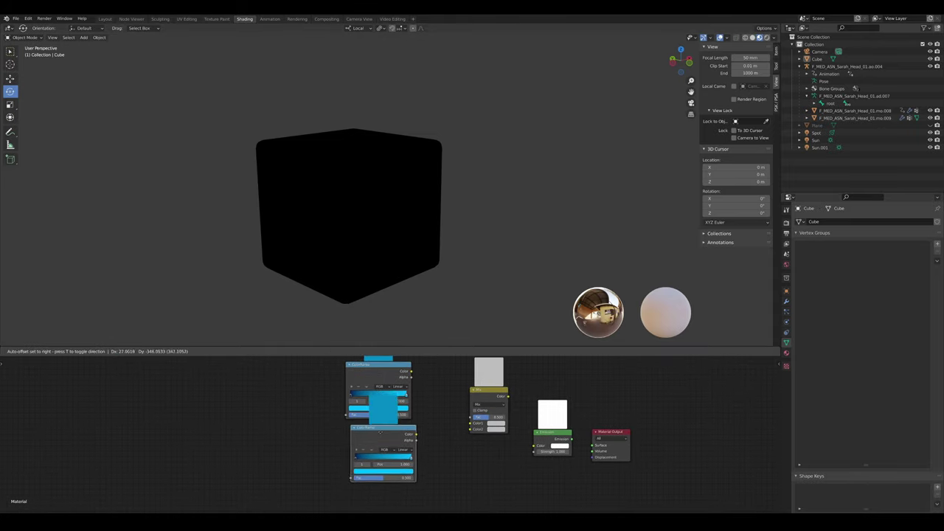
click(378, 434)
- Add an Object Info node and connect its Random output to the Fac inputs of both ColorRamps
middle_drag(353, 447, 485, 464)
scroll(485, 464, up, 3)
key(shift+a)
key(s)
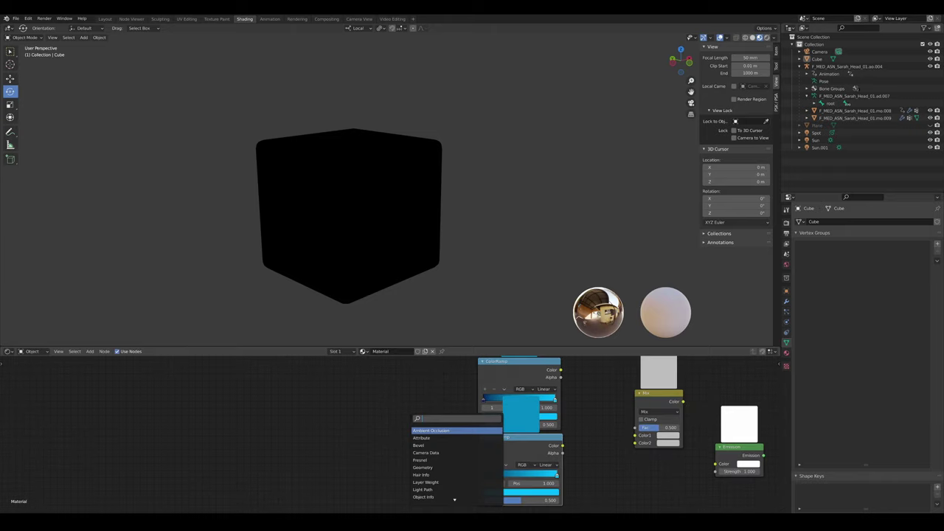
key(Return)
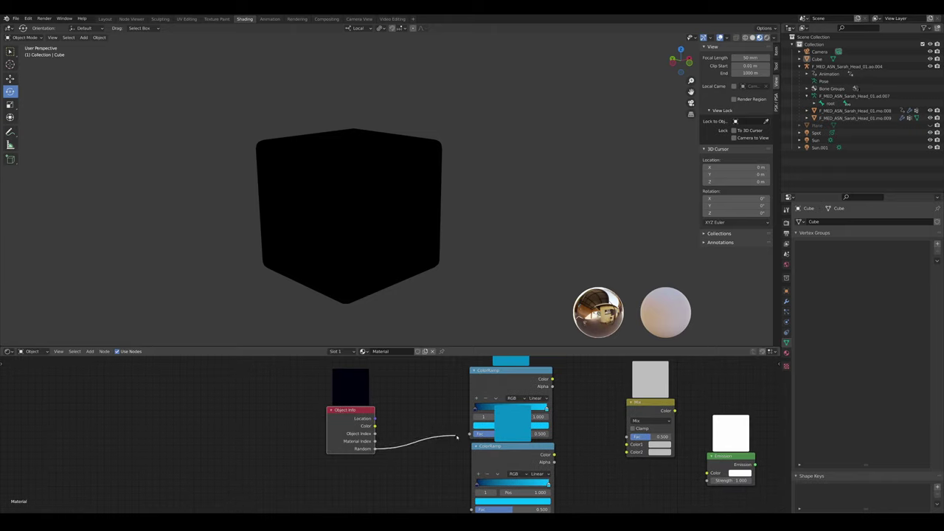
drag(457, 438, 470, 434)
key(Home)
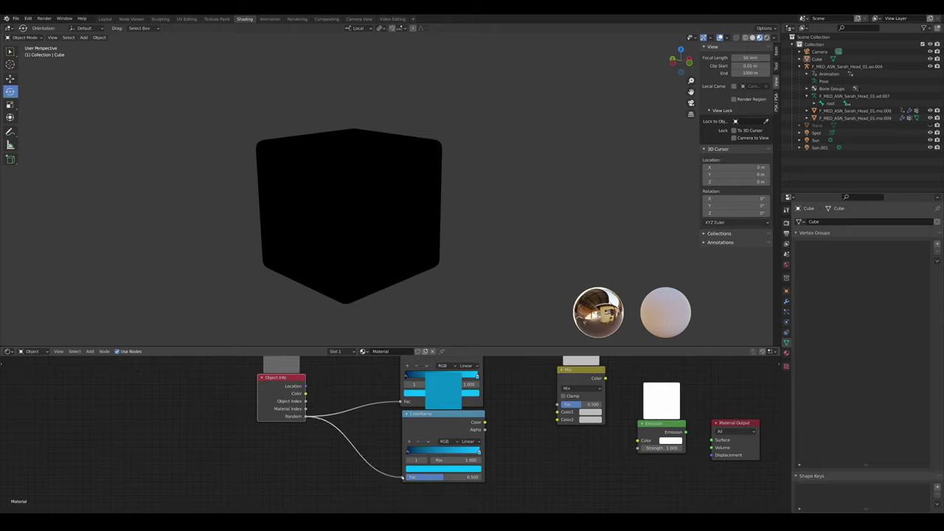
drag(403, 478, 404, 478)
- Insert a Math node set to Multiply between the Random output and the lower blue ColorRamp
middle_drag(383, 468, 435, 450)
key(shift+a)
key(s)
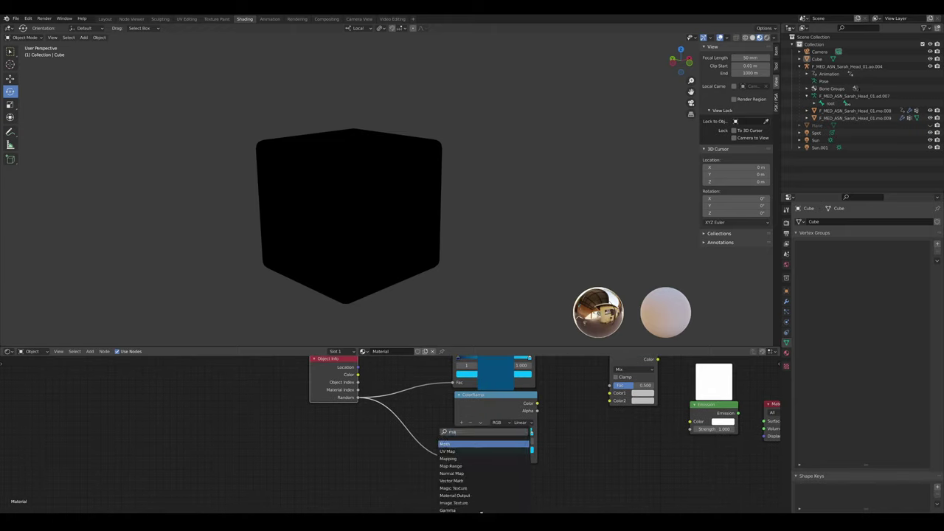
key(Return)
click(396, 425)
click(419, 445)
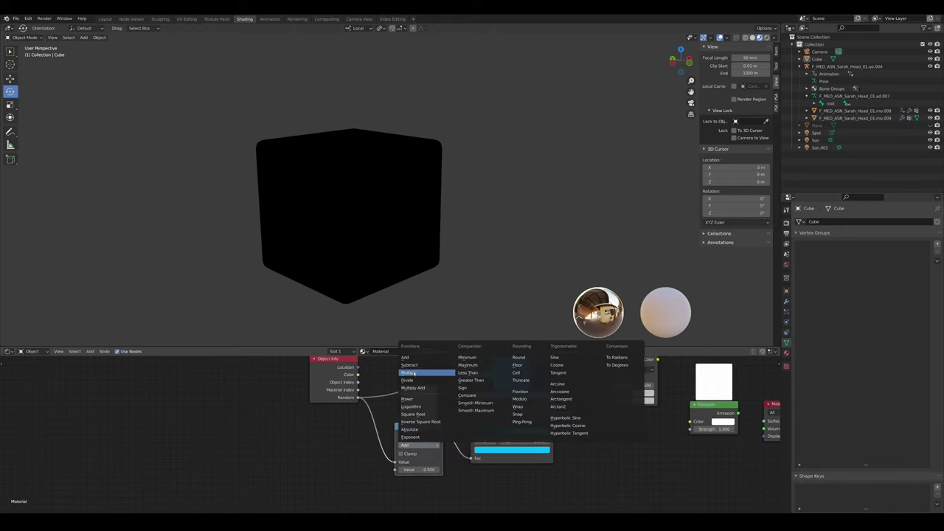
click(422, 374)
- Add a grayscale ColorRamp and a Layer Weight node before the Multiply node, connecting Fresnel to the ramp's Fac
middle_drag(350, 471, 423, 441)
key(shift+a)
text(sc)
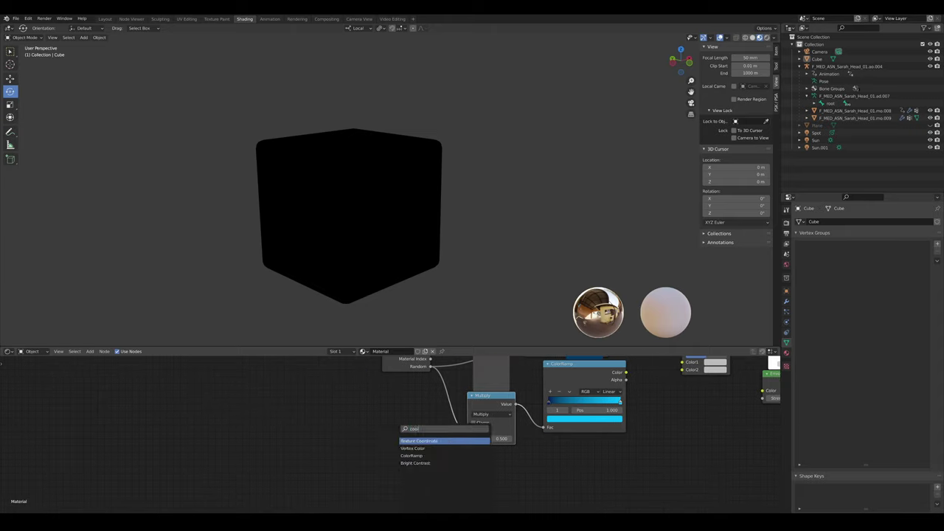
text(layer)
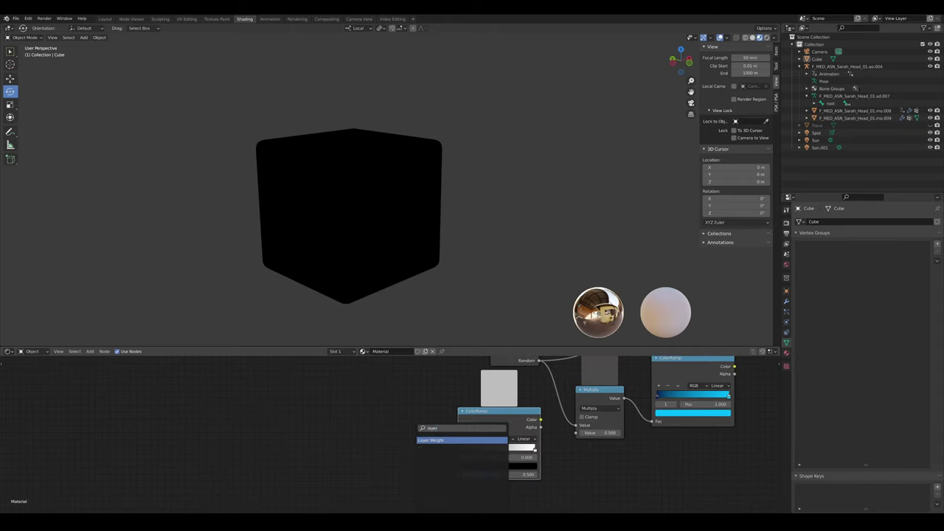
key(Return)
mouse_move(384, 430)
mouse_down()
mouse_move(398, 467)
mouse_move(430, 471)
mouse_up()
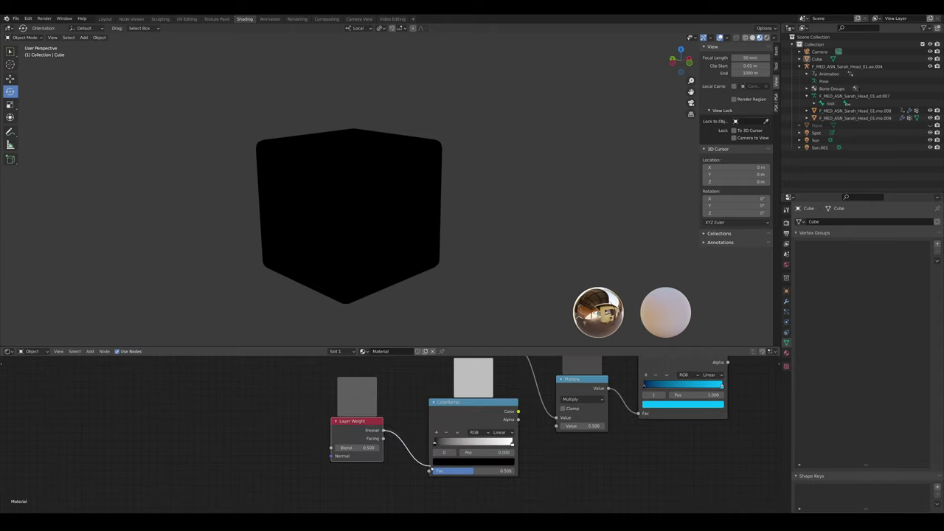
- Preview the Layer Weight node's Fresnel and Facing outputs on the cube from different angles
ctrl+shift+click(365, 425)
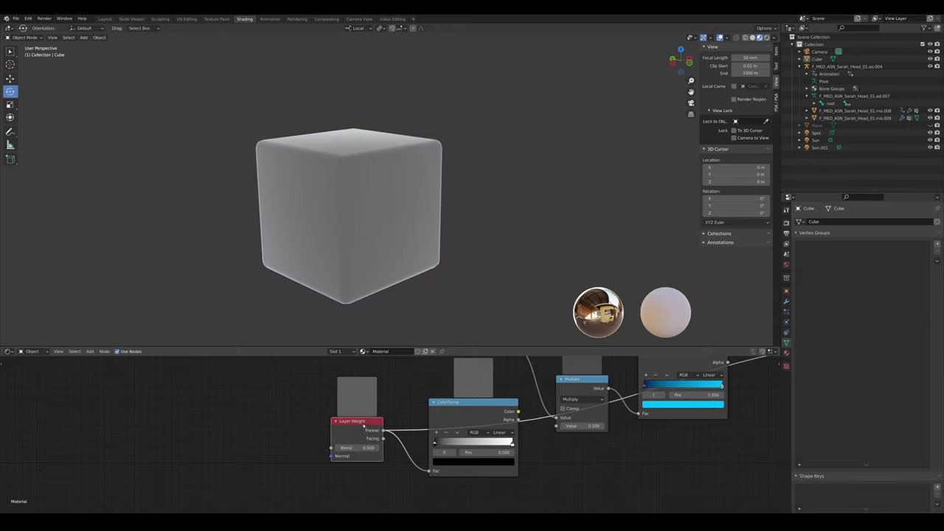
mouse_move(353, 285)
middle_down()
mouse_move(377, 289)
mouse_move(360, 293)
middle_up()
ctrl+shift+click(362, 428)
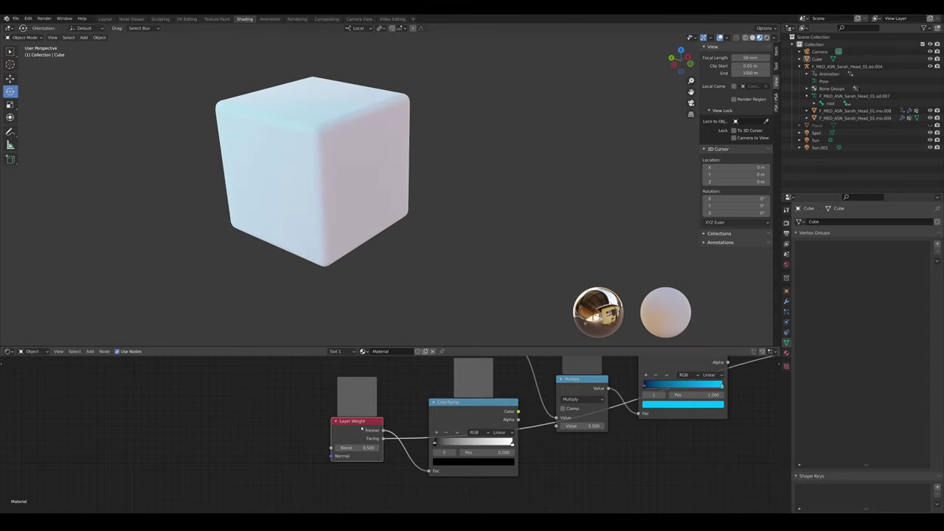
mouse_move(399, 332)
middle_down()
mouse_move(407, 268)
mouse_move(386, 268)
mouse_move(480, 263)
mouse_move(357, 264)
mouse_move(405, 261)
mouse_move(443, 226)
mouse_move(446, 254)
mouse_move(449, 239)
mouse_move(435, 265)
middle_up()
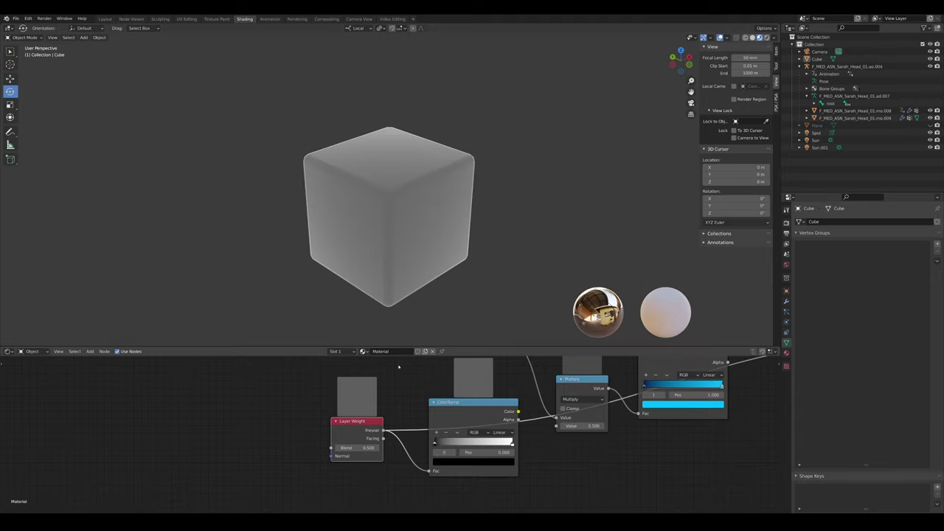
middle_drag(425, 318, 354, 244)
middle_drag(478, 401, 429, 427)
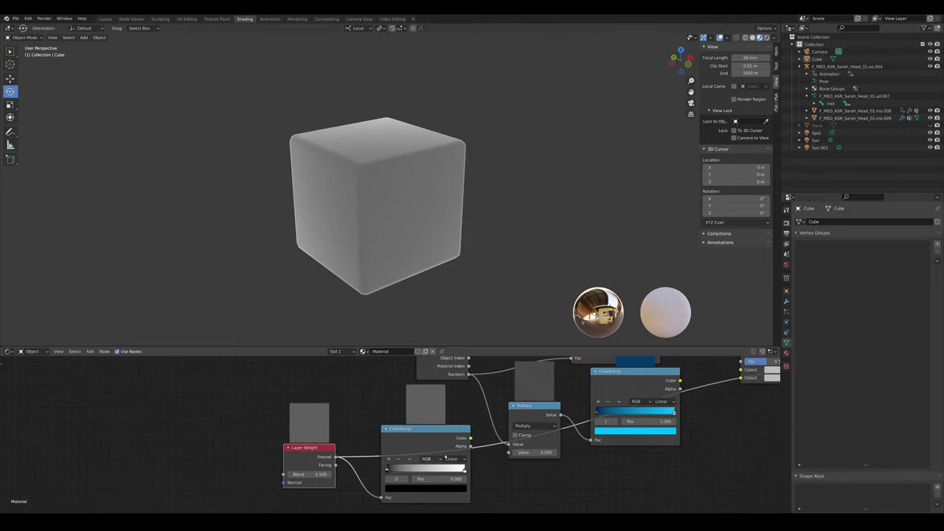
- Set the Layer Weight node's Blend to 0.32
scroll(448, 443, up, 2)
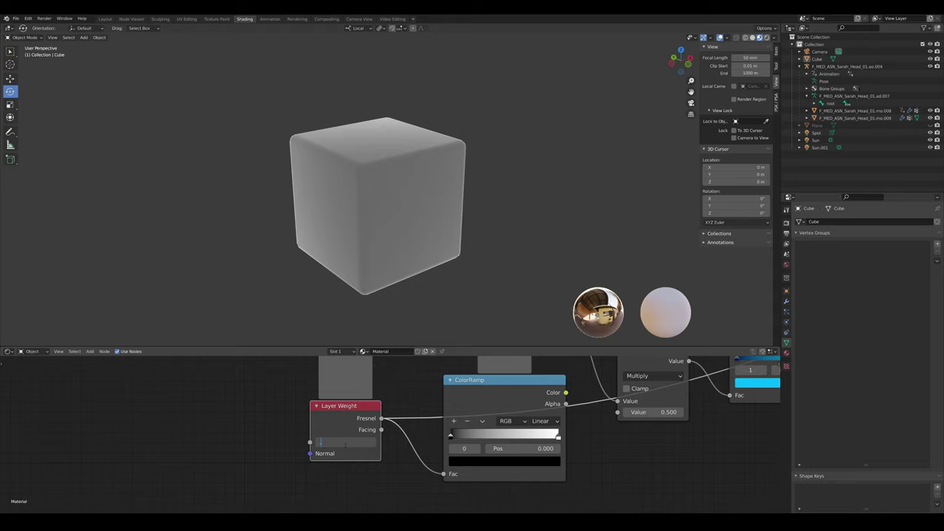
key(Return)
middle_drag(541, 402, 475, 410)
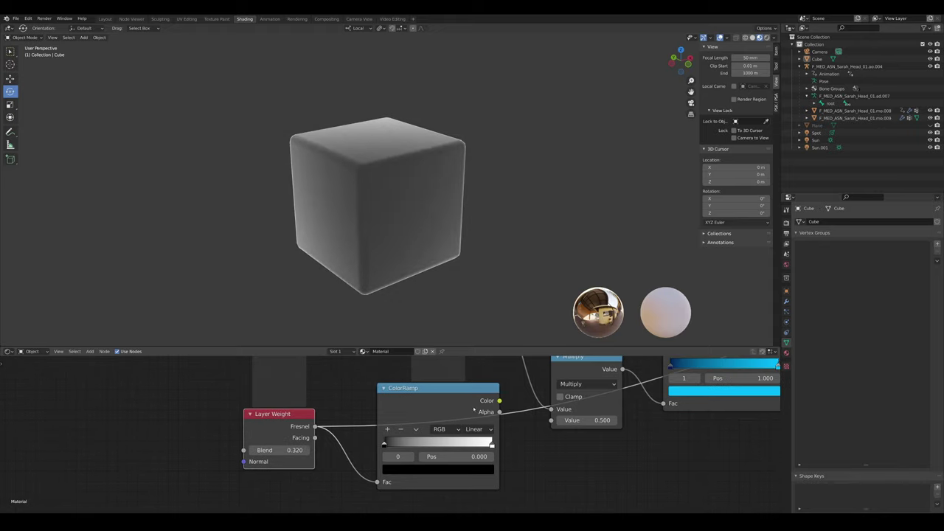
- Move the grayscale ColorRamp's white stop to about position 0.279 to brighten the Fresnel edges
scroll(475, 445, up, 3)
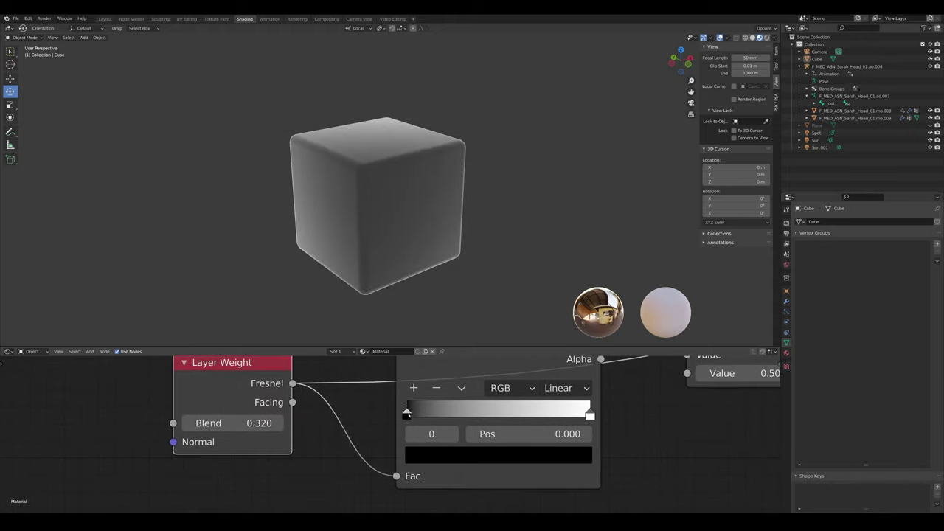
drag(589, 416, 456, 415)
middle_drag(499, 380, 418, 445)
scroll(418, 445, down, 1)
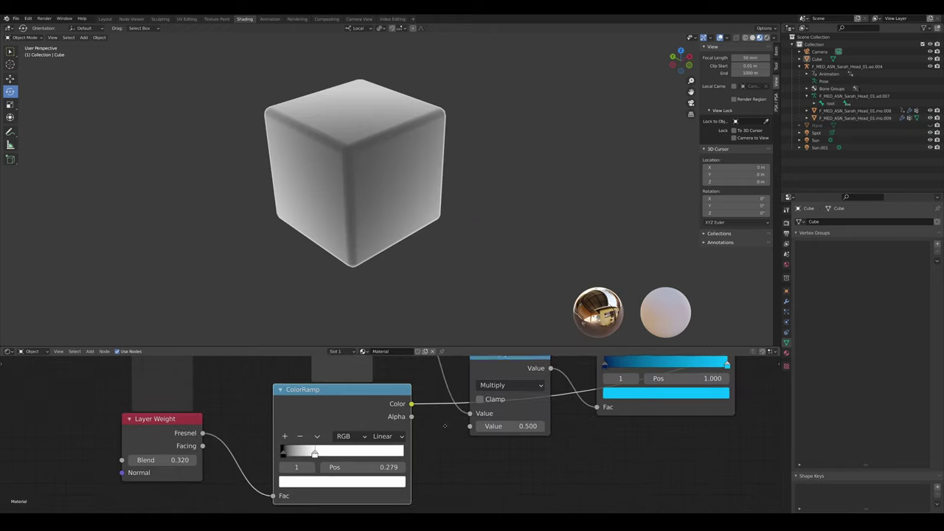
- Connect the grayscale ColorRamp's Color output to the second Value input of the Multiply node
scroll(445, 425, up, 2)
middle_drag(445, 426, 412, 432)
click(370, 405)
drag(434, 441, 436, 435)
scroll(436, 435, down, 2)
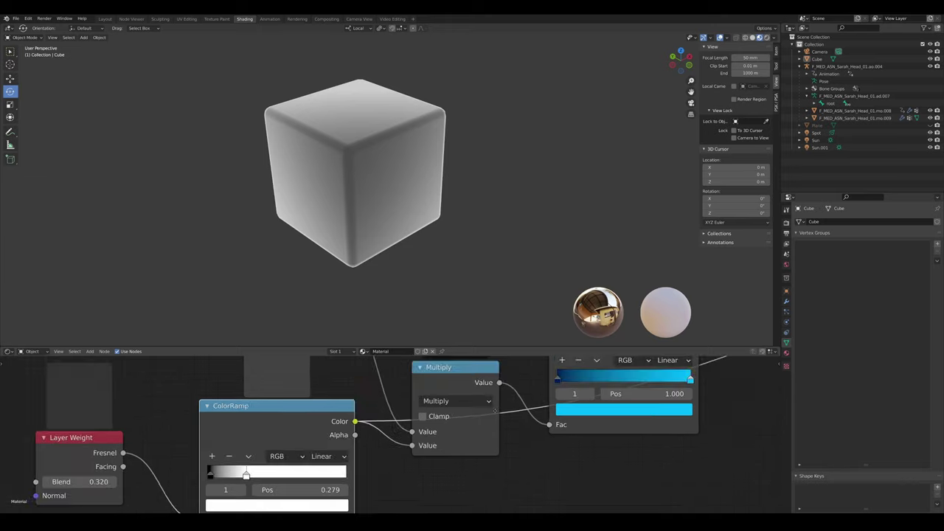
- Connect the upper blue ColorRamp to the Mix node's Color1 and the lower one to Color2, with a factor of about 0.744
middle_drag(458, 428, 369, 468)
scroll(384, 458, down, 2)
middle_drag(542, 389, 411, 445)
drag(415, 446, 490, 443)
middle_drag(383, 379, 365, 379)
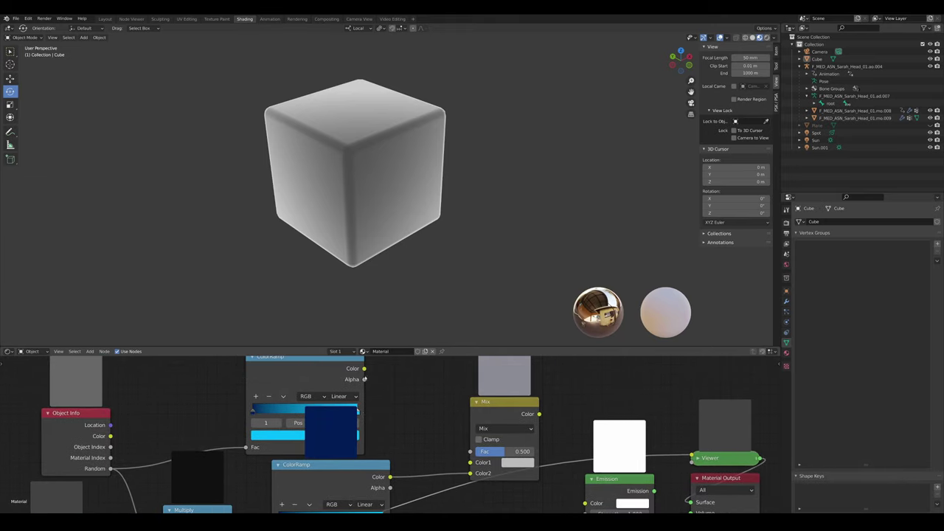
drag(484, 451, 496, 452)
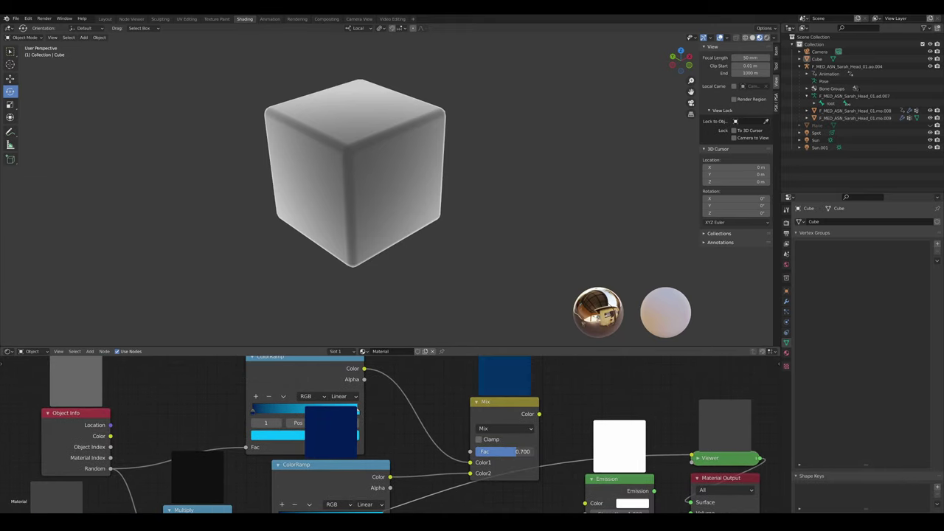
- Connect the Mix node through the Emission node to the Material Output's Surface and set the emission strength to 5
middle_drag(527, 451, 466, 410)
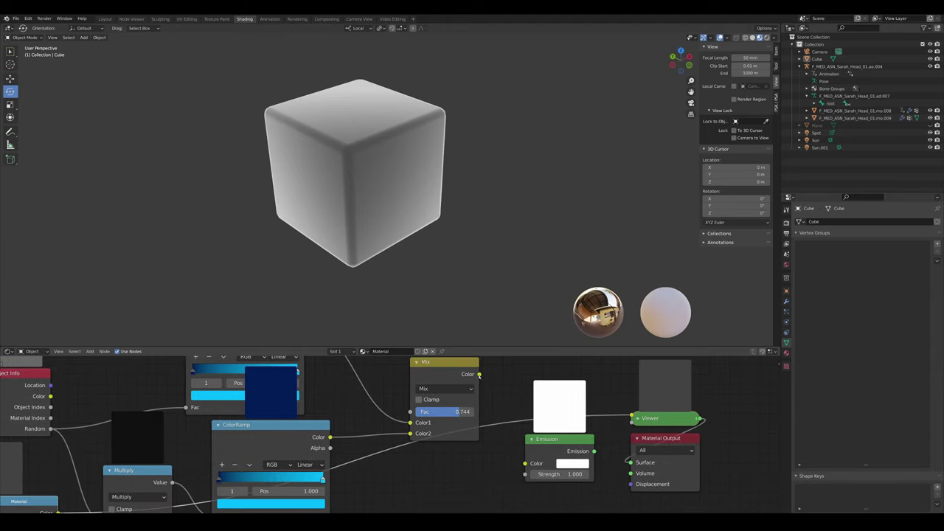
drag(480, 374, 525, 463)
drag(594, 452, 631, 462)
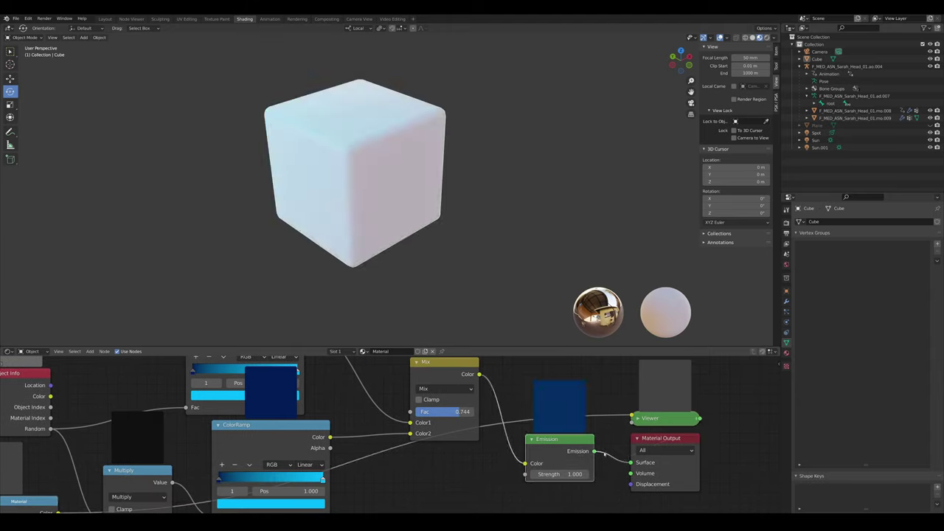
key(Return)
- Duplicate the glowing cube five times, spreading the copies around the original to compare their random colors
scroll(472, 255, down, 2)
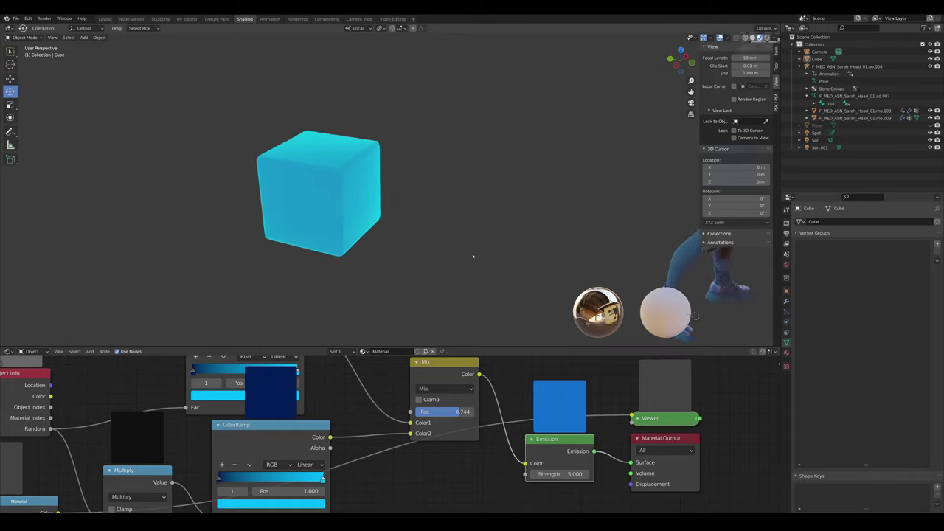
middle_drag(472, 256, 445, 259)
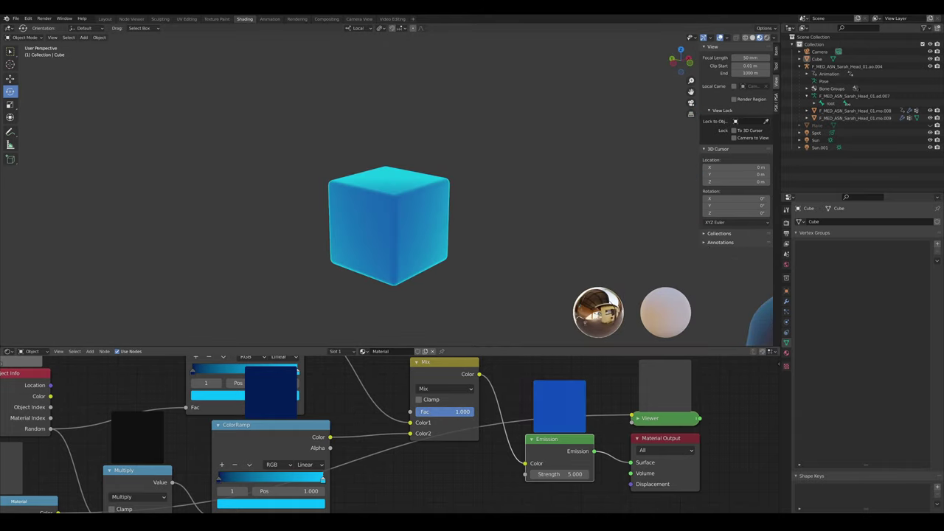
click(396, 255)
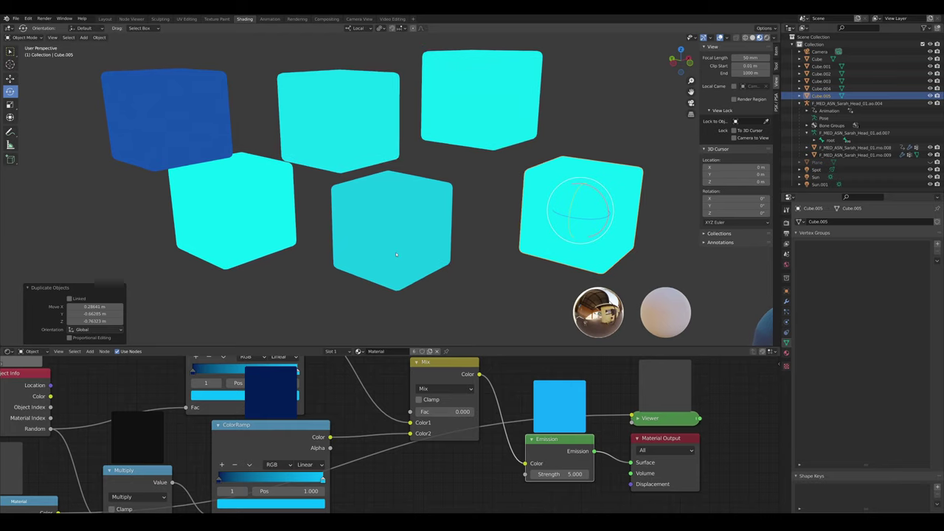
scroll(396, 254, down, 4)
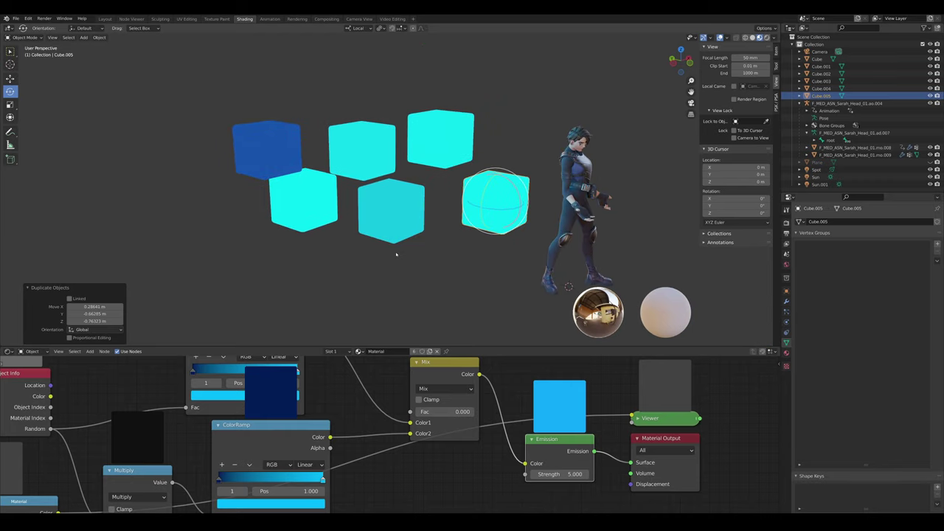
scroll(397, 256, up, 3)
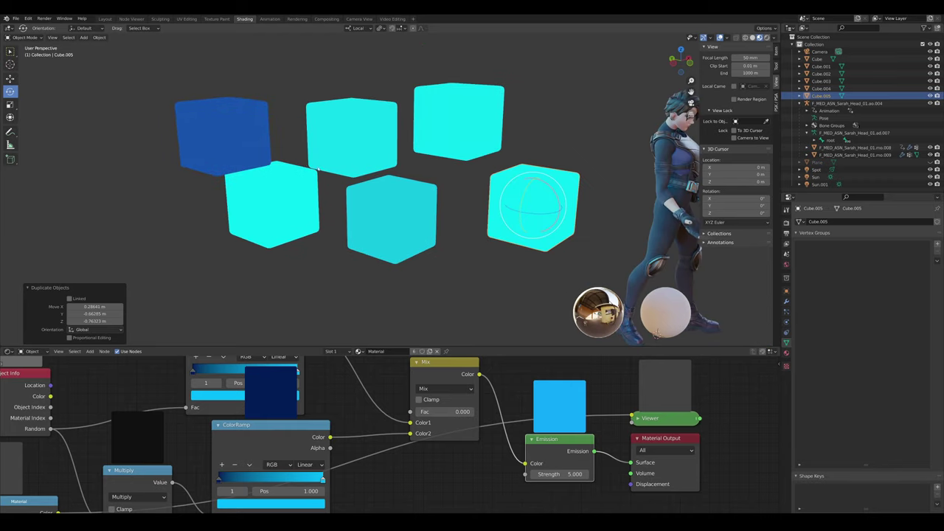
- Set the Mix node's factor to about 0.844
mouse_move(445, 206)
middle_down()
mouse_move(466, 213)
mouse_move(466, 241)
mouse_move(470, 188)
mouse_move(460, 196)
middle_up()
mouse_move(441, 411)
mouse_down()
mouse_move(501, 412)
mouse_move(487, 412)
mouse_up()
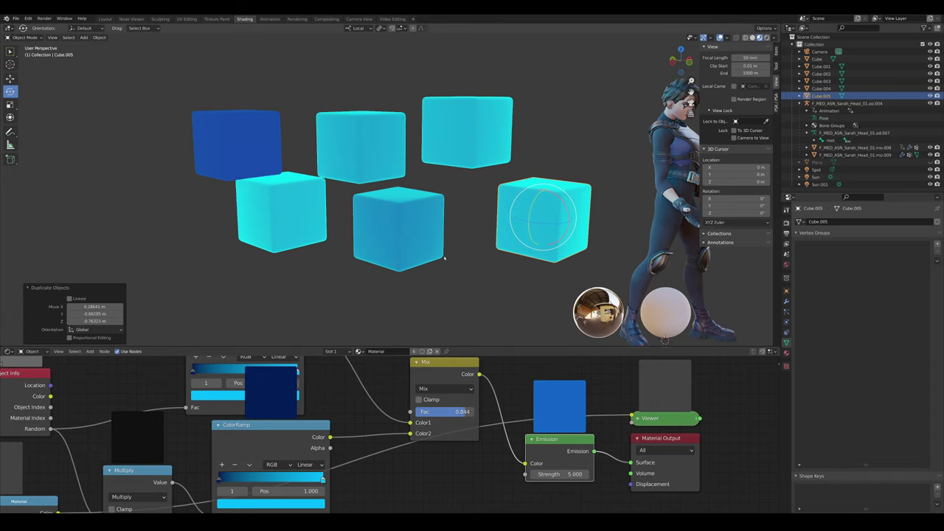
middle_drag(443, 257, 430, 289)
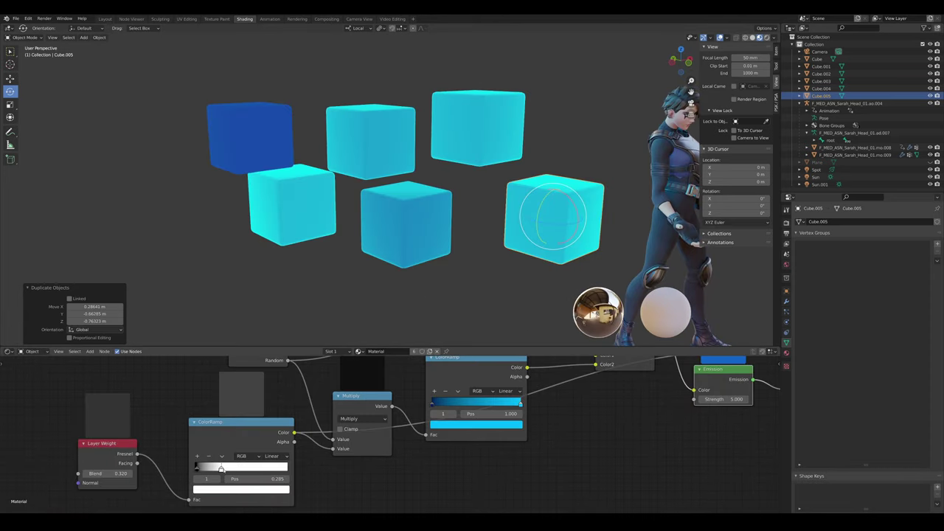
- Change the last stop of both blue ColorRamps to a lighter blue, hex 47A8FF
click(230, 490)
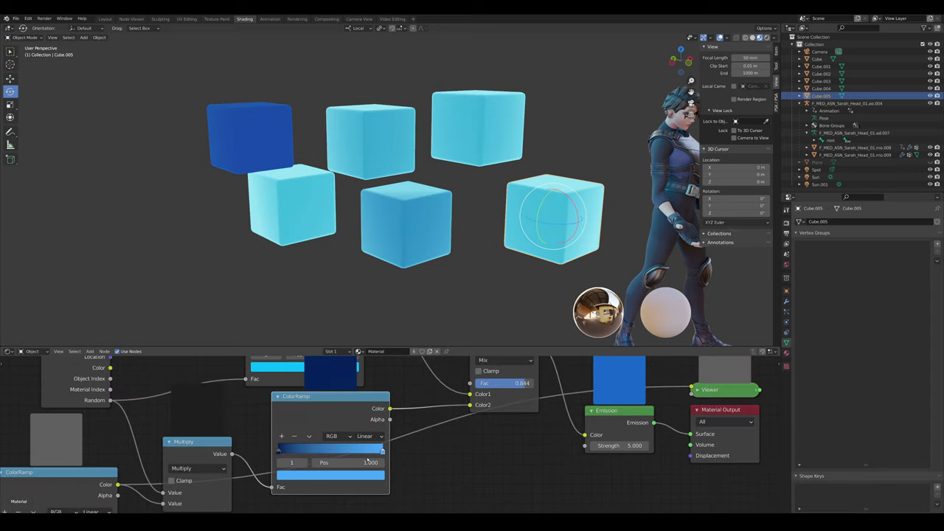
middle_drag(368, 460, 380, 481)
scroll(375, 413, up, 1)
middle_drag(375, 391, 405, 501)
drag(373, 435, 397, 406)
click(423, 470)
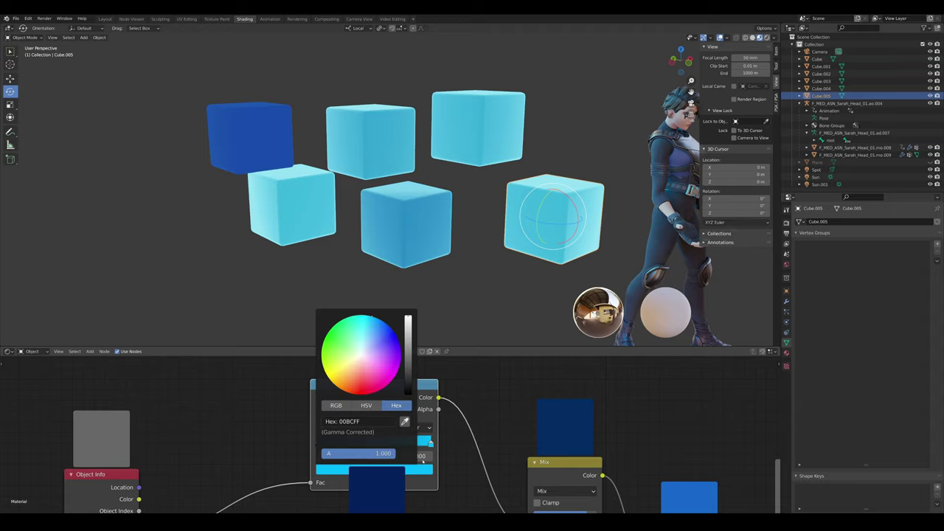
click(396, 420)
text(47A8FF)
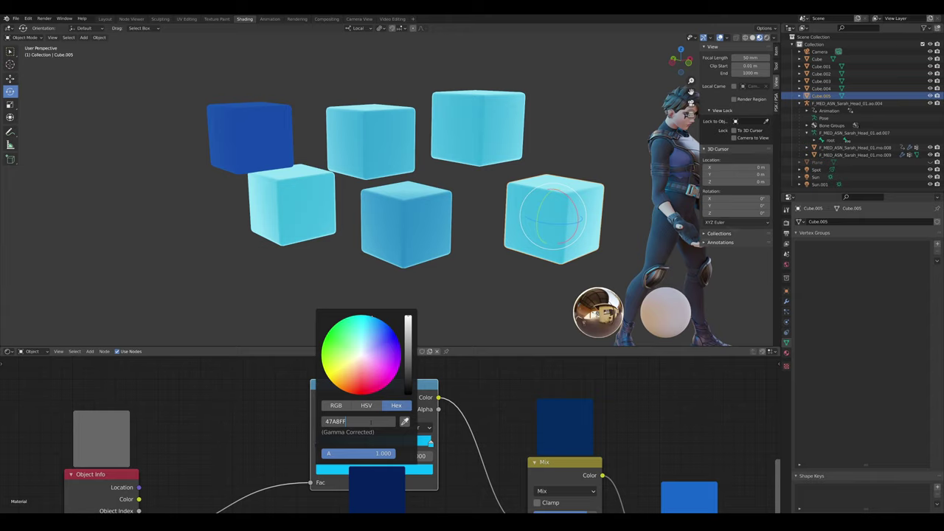
key(Return)
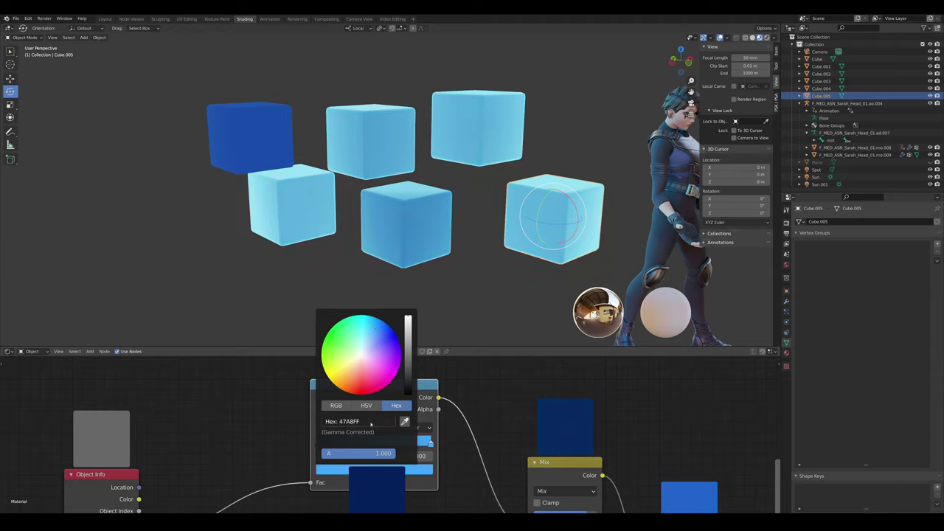
- Change the first stop of both blue ColorRamps to a dark blue, hex 0C1C2B
middle_drag(319, 448, 320, 449)
click(319, 445)
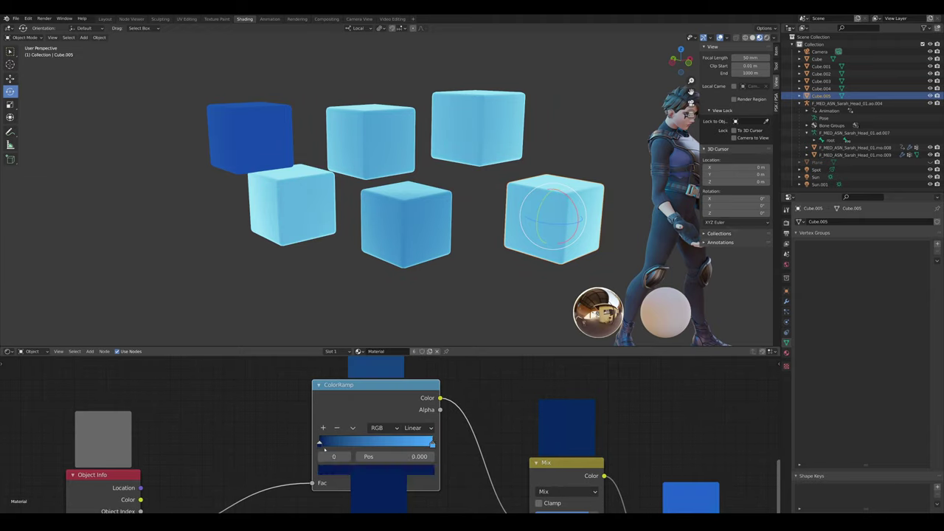
click(352, 470)
click(387, 420)
text(0C1C2B)
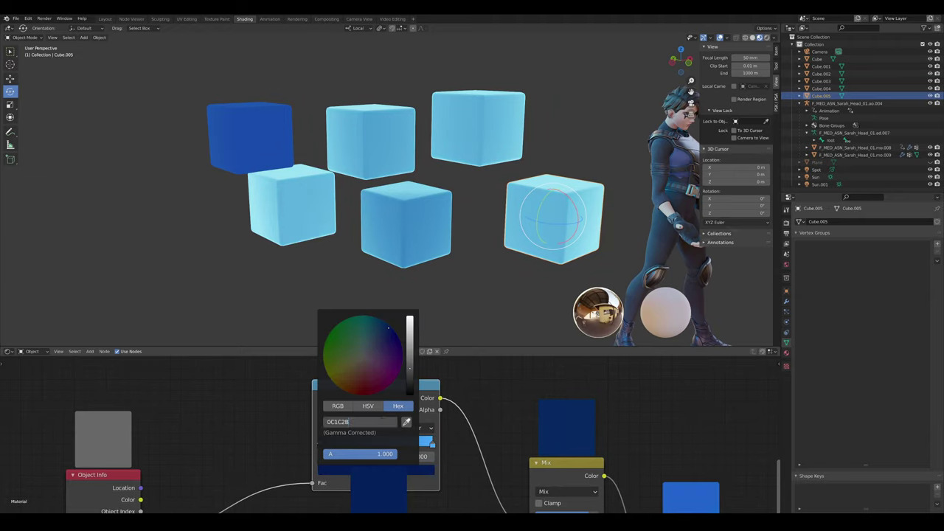
key(Return)
scroll(399, 480, down, 4)
middle_drag(398, 496, 412, 361)
click(357, 425)
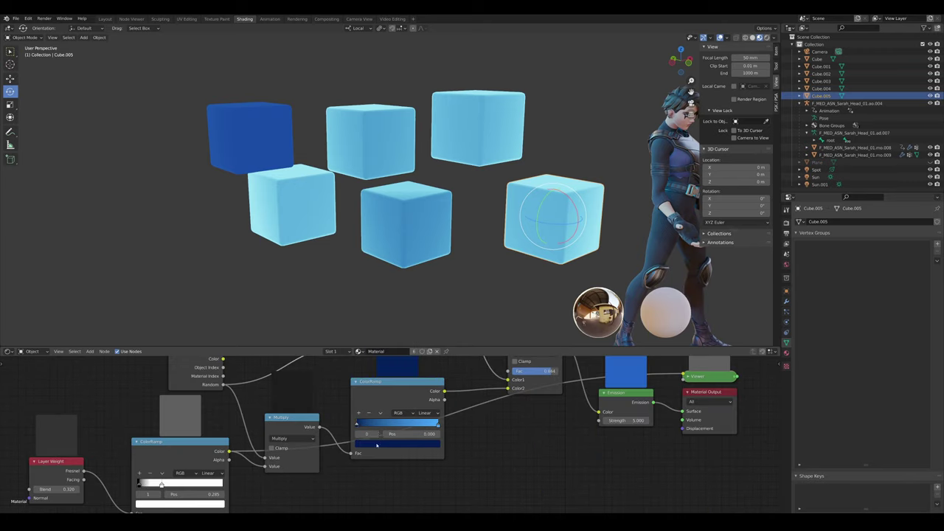
click(377, 444)
text(0C1C2B)
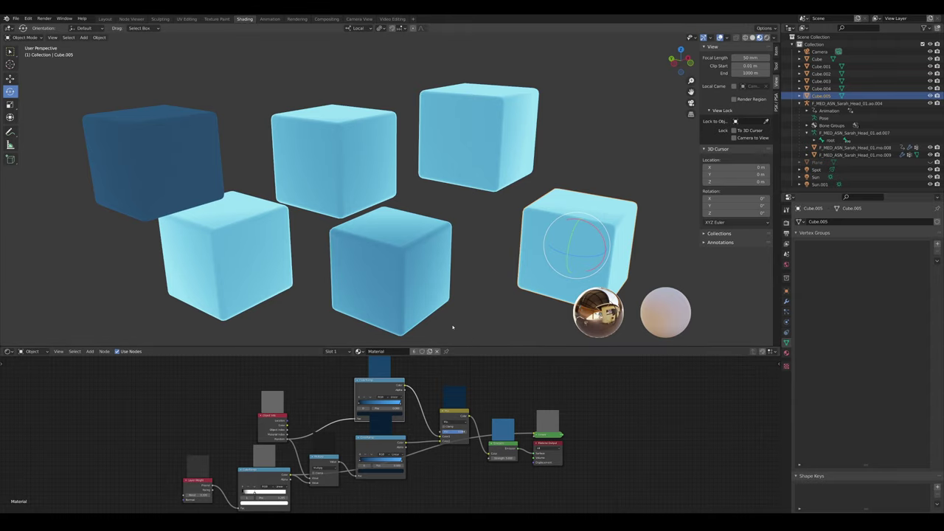
middle_drag(453, 327, 412, 286)
scroll(411, 310, down, 4)
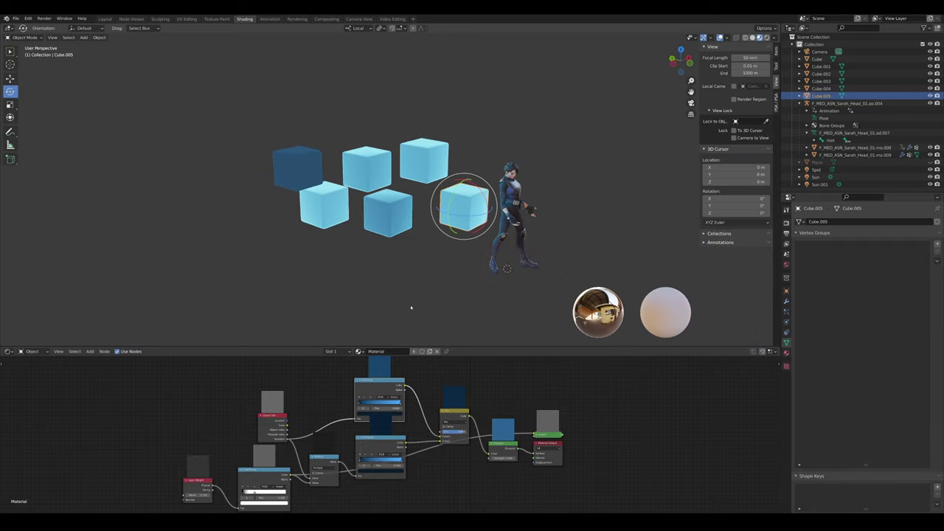
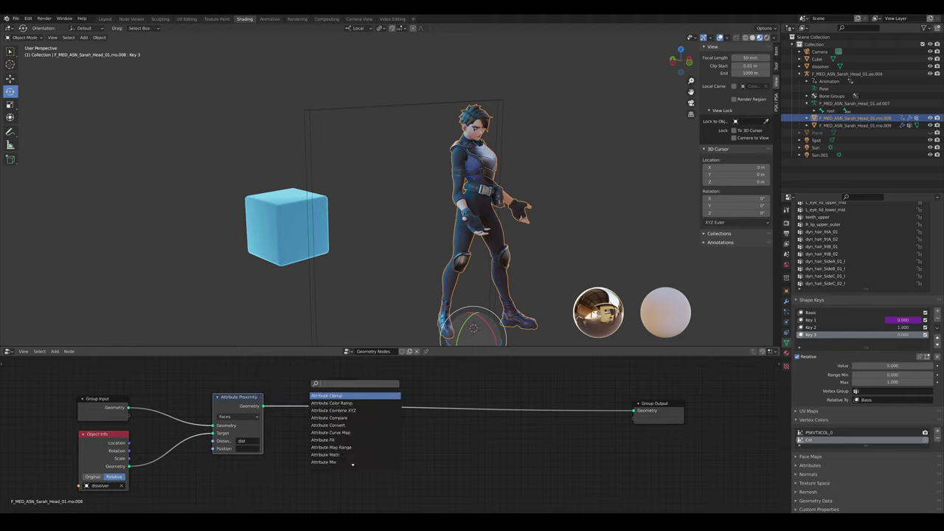
- Insert an Attribute Color Ramp node between the Attribute Proximity node and the Group Output
text(colo)
key(Return)
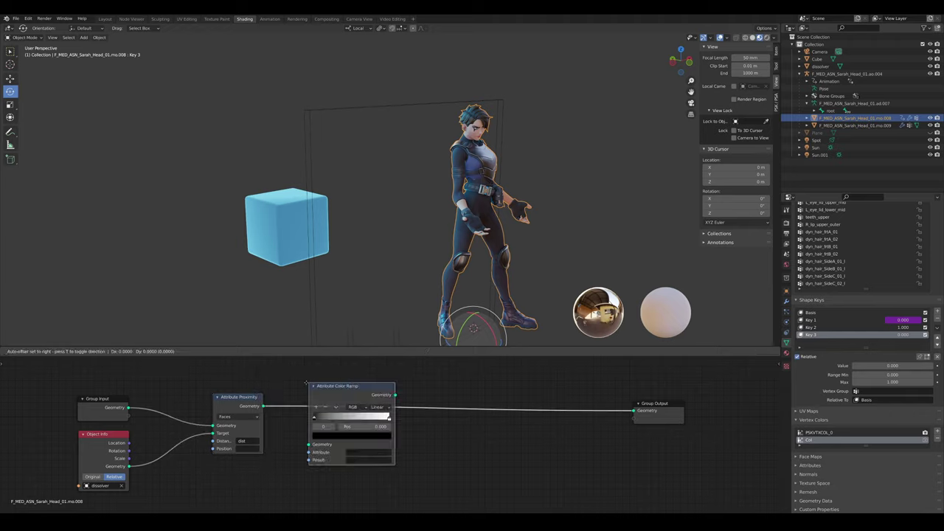
click(399, 436)
scroll(400, 436, up, 2)
- Set the Attribute Color Ramp's Attribute to dist and its Result to the Col vertex color layer
click(400, 438)
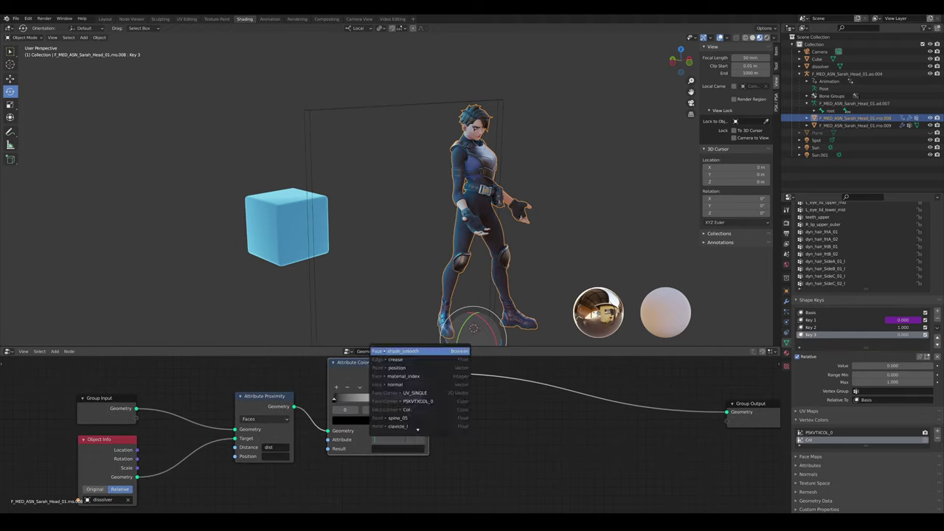
text(dist)
key(Return)
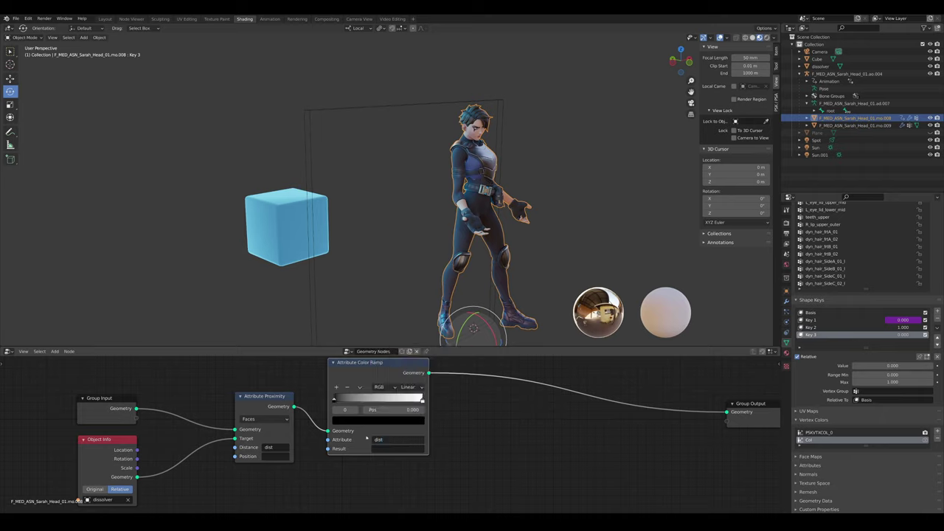
scroll(415, 461, down, 3)
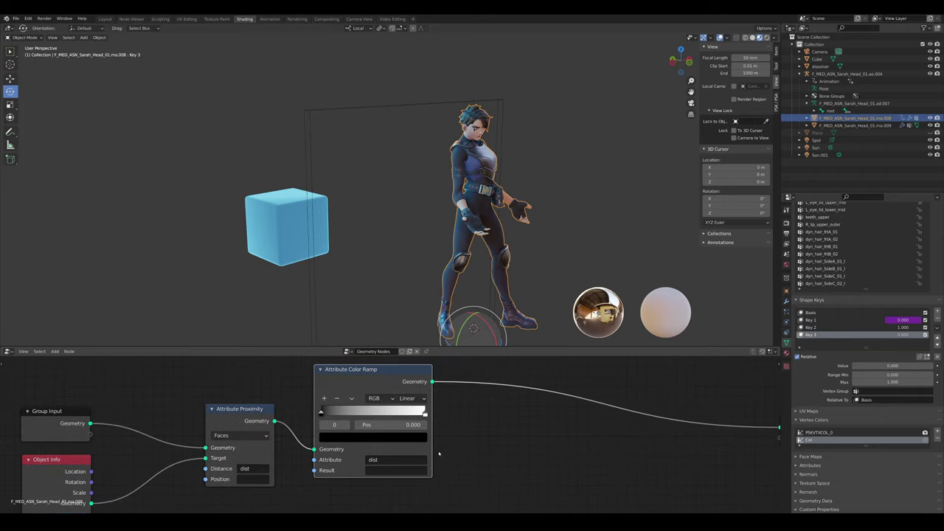
scroll(415, 461, up, 2)
click(404, 463)
text(CO)
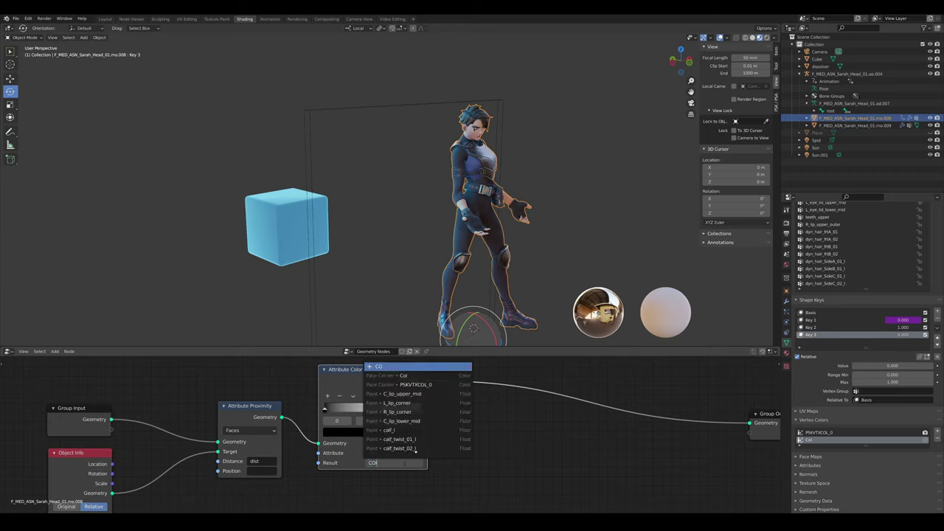
click(404, 376)
scroll(435, 394, up, 3)
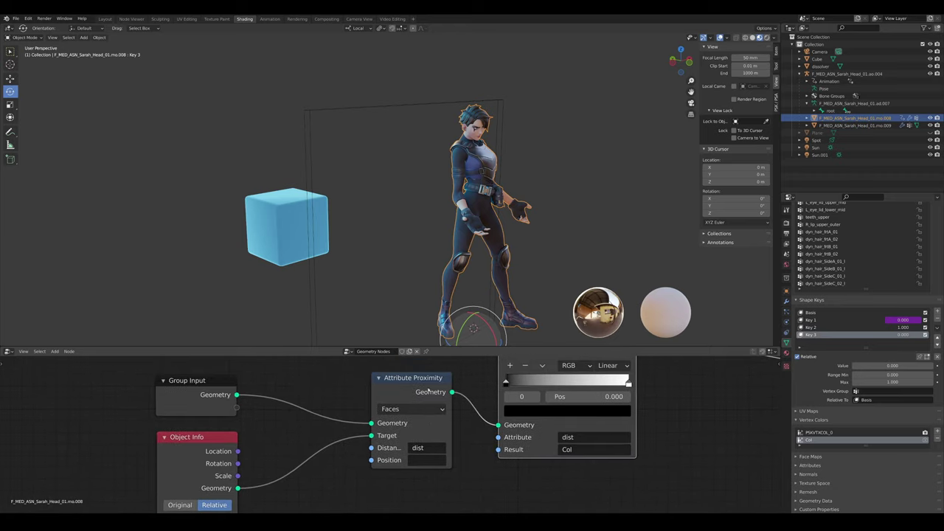
scroll(435, 377, down, 3)
- Try moving the dissolver box up against the character's back to demonstrate its distance effect
middle_drag(473, 199, 546, 178)
scroll(450, 160, up, 3)
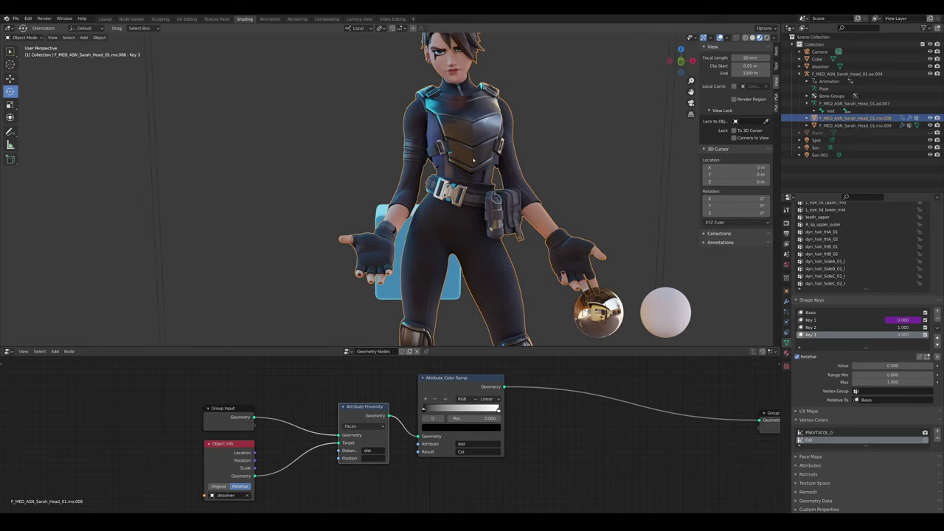
middle_drag(473, 160, 515, 162)
scroll(509, 160, down, 4)
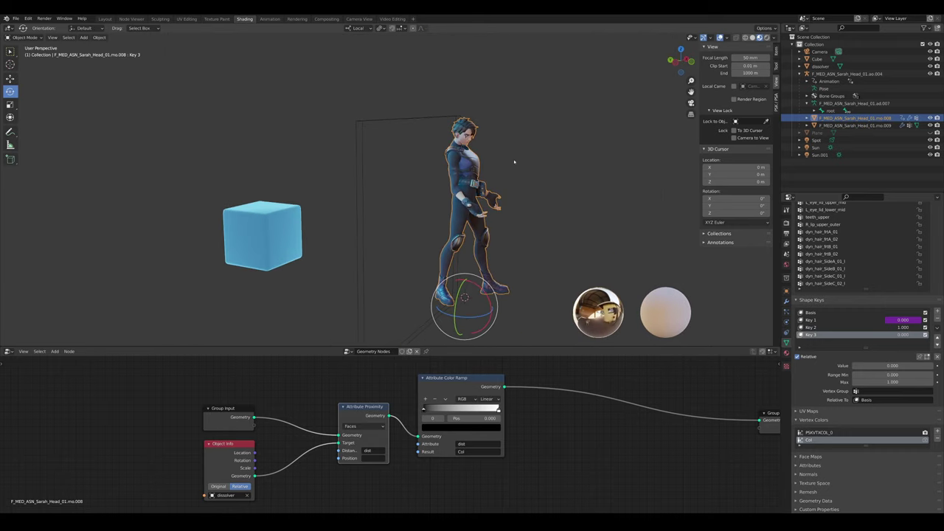
click(414, 116)
scroll(431, 186, up, 2)
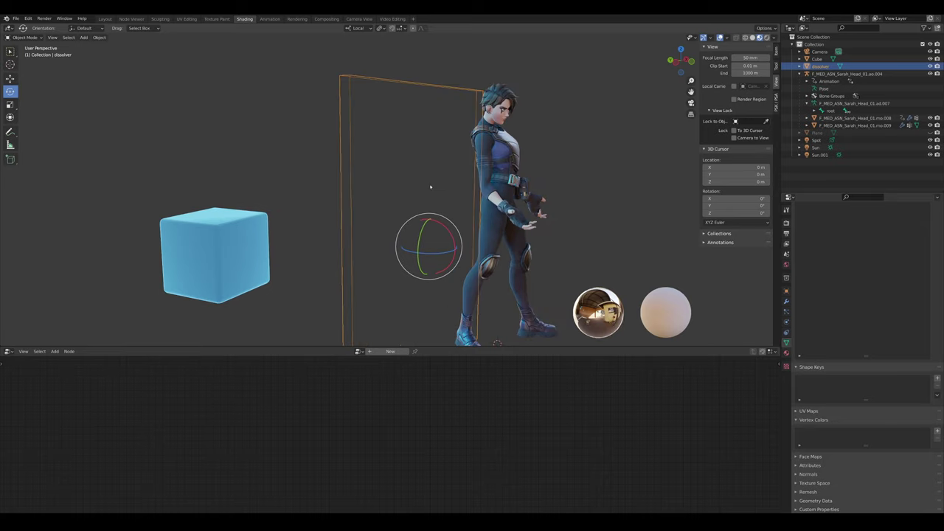
middle_drag(430, 187, 447, 189)
key(g)
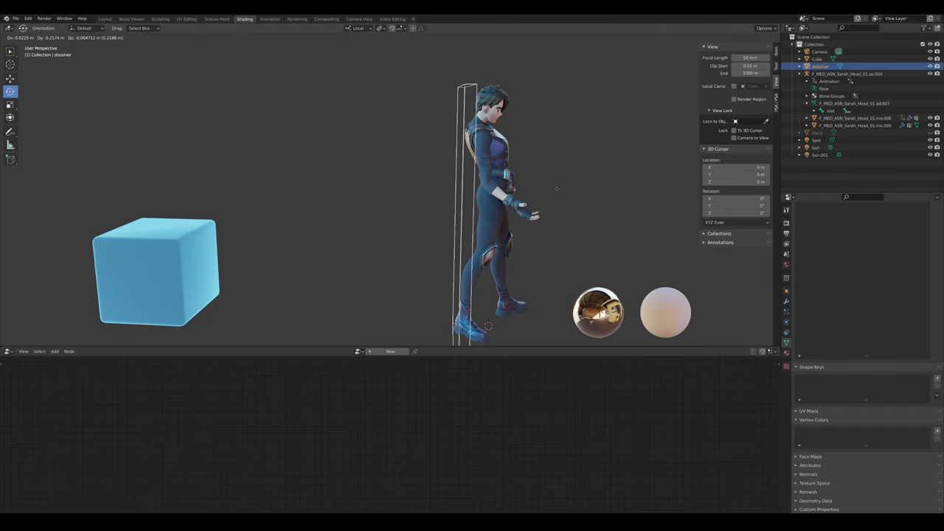
click(557, 190)
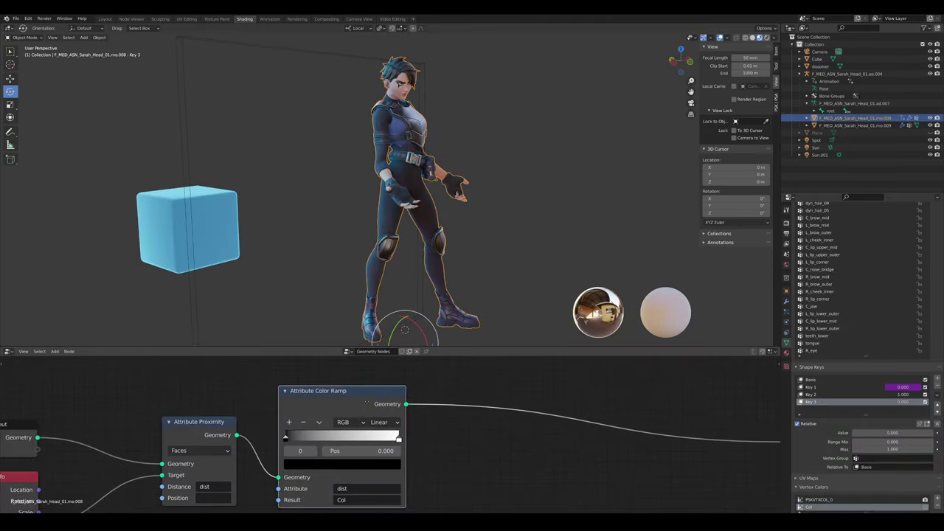
- Examine the Attribute Color Ramp's stops, its dist and Col fields, and the character mesh's vertex color layers
middle_drag(289, 423, 278, 405)
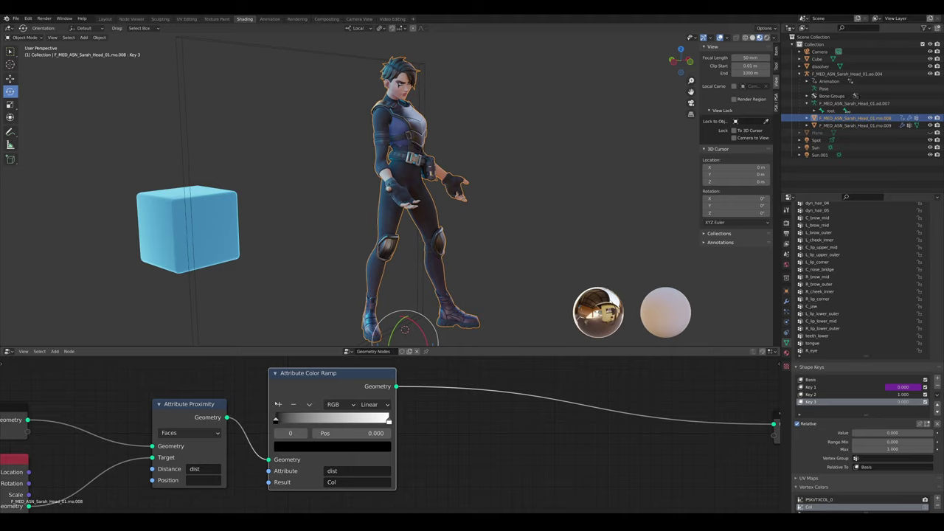
scroll(362, 401, up, 2)
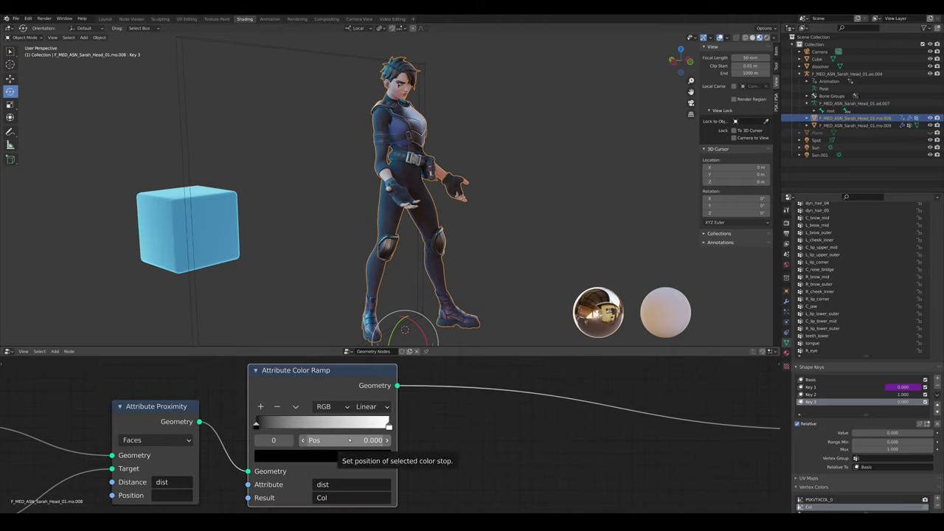
middle_drag(355, 441, 360, 374)
scroll(323, 442, up, 2)
mouse_move(323, 441)
middle_down()
mouse_move(302, 432)
mouse_move(333, 437)
middle_up()
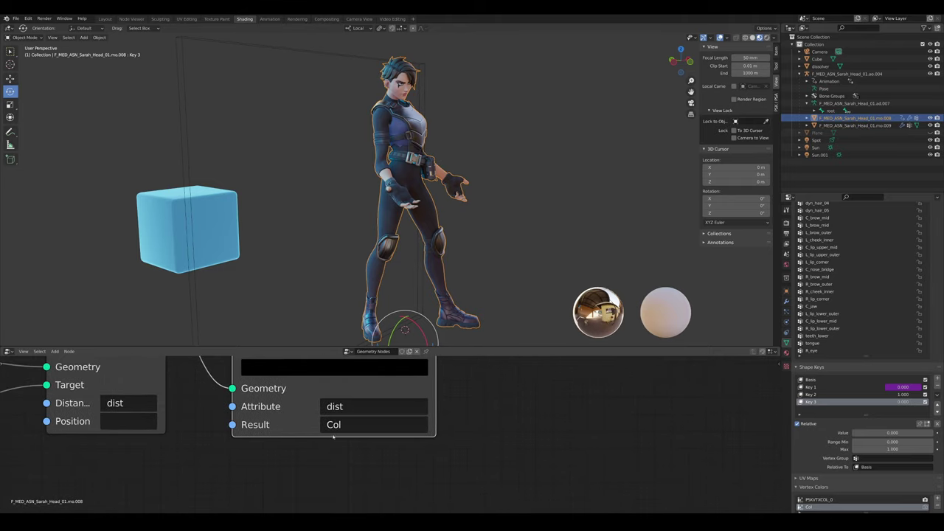
scroll(366, 495, down, 3)
scroll(807, 441, down, 3)
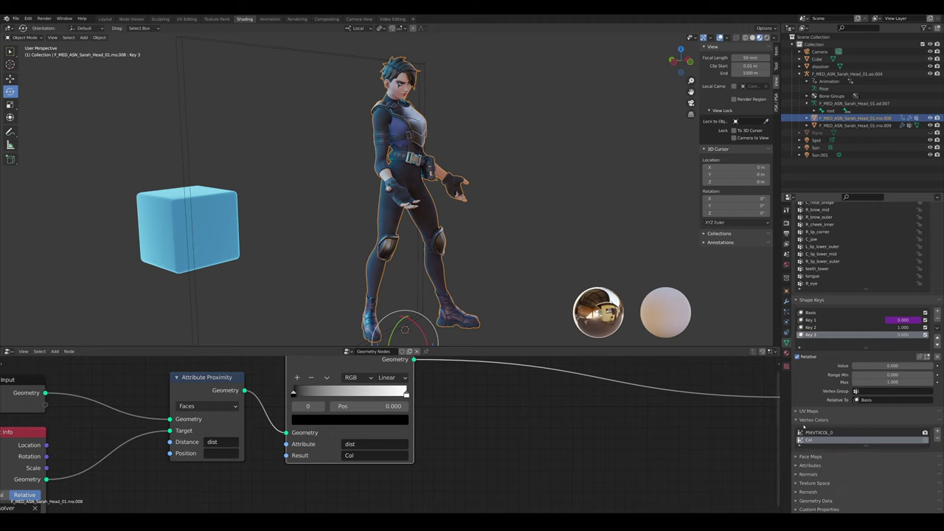
scroll(472, 295, down, 3)
middle_drag(125, 435, 339, 448)
scroll(111, 379, down, 4)
- Switch the node area to the Shader Editor and open the character's F_MED_Commando_Body_Sheath material
click(10, 352)
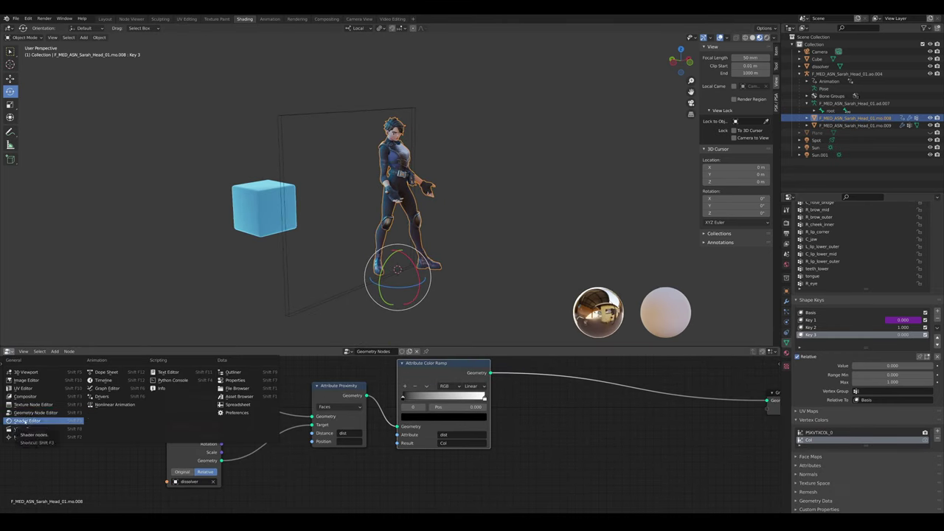
click(26, 421)
scroll(617, 433, up, 4)
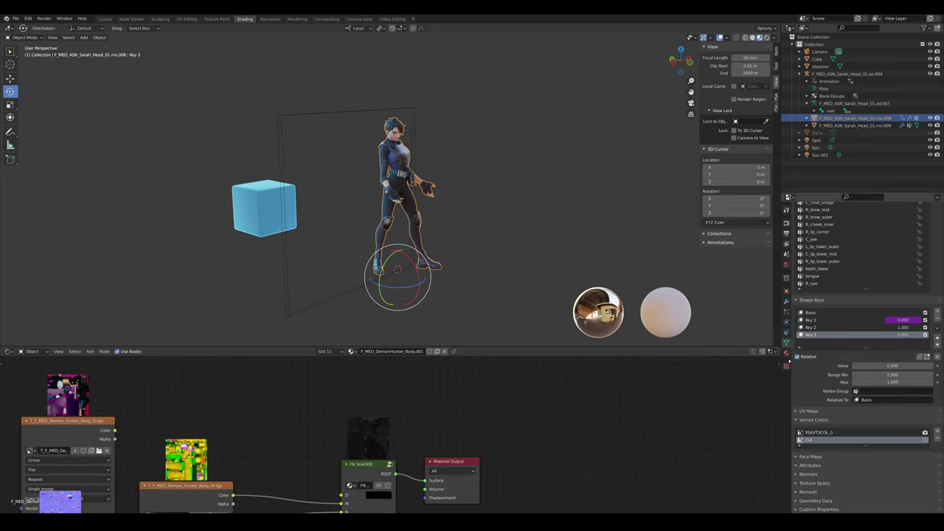
click(787, 353)
scroll(854, 258, up, 6)
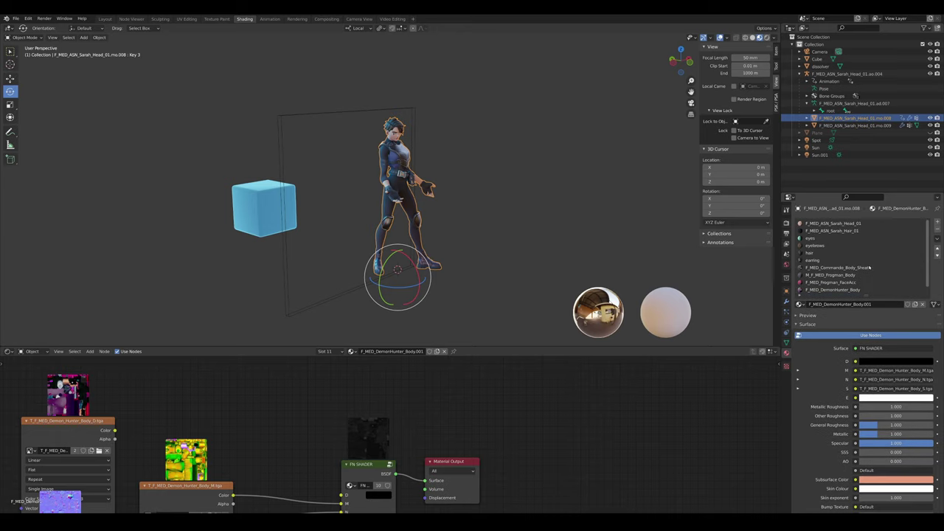
click(876, 269)
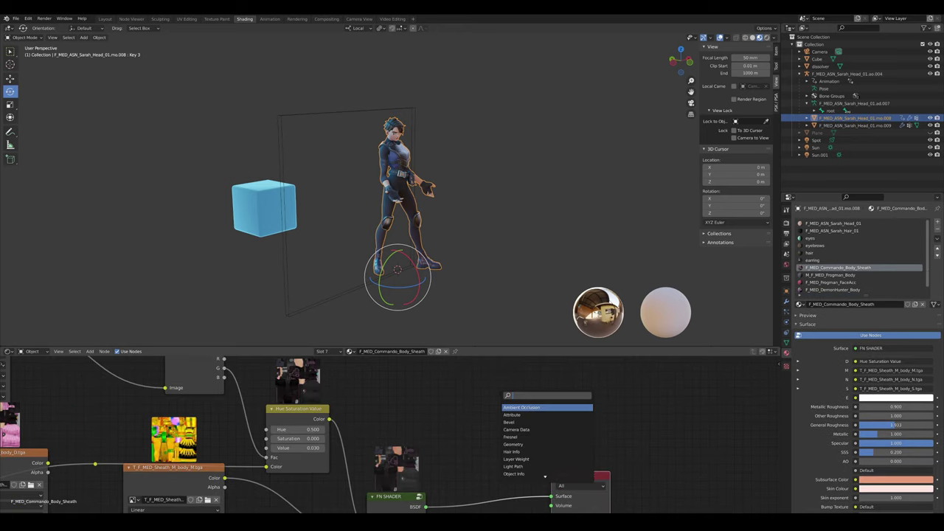
- Add a Vertex Color node above the FN SHADER node and assign it the Col layer
text(vert)
key(Return)
click(478, 392)
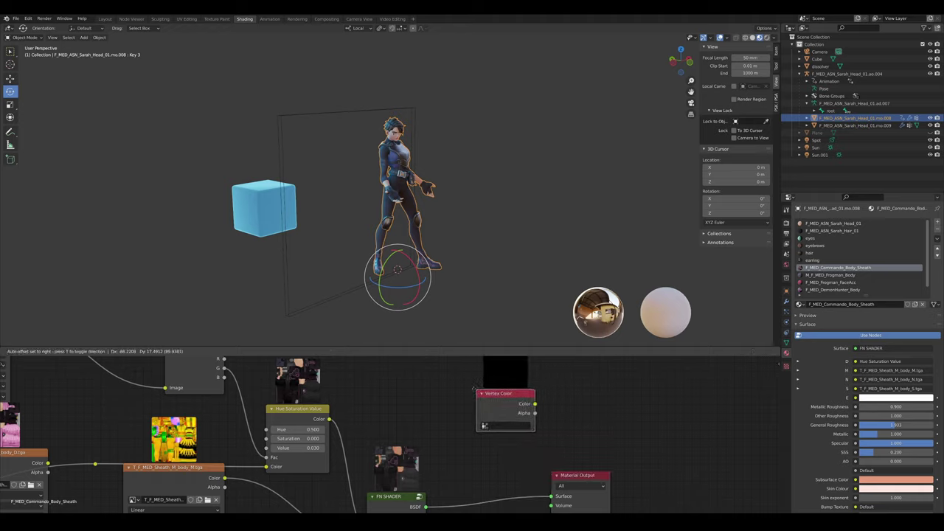
click(504, 427)
text(col)
key(Return)
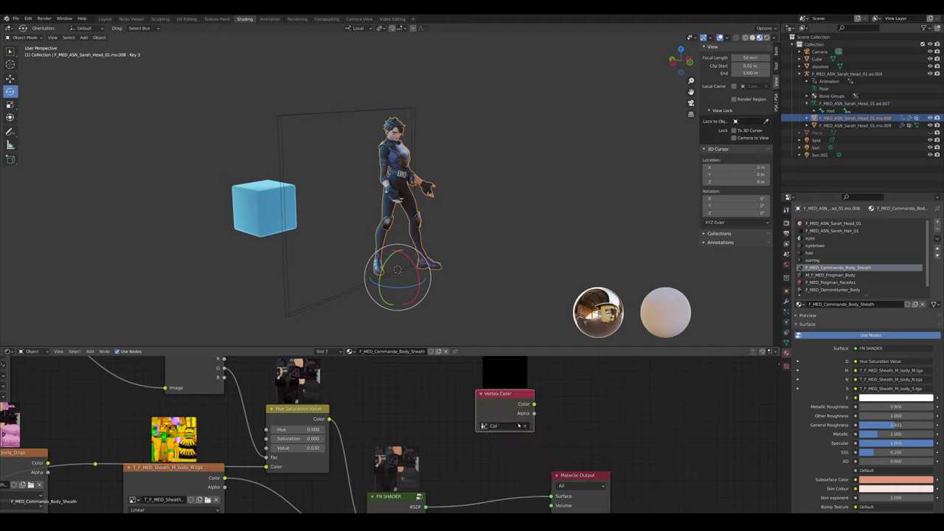
- Preview the Vertex Color output on the character's body and move the dissolver box to check the distance gradient
scroll(232, 246, up, 5)
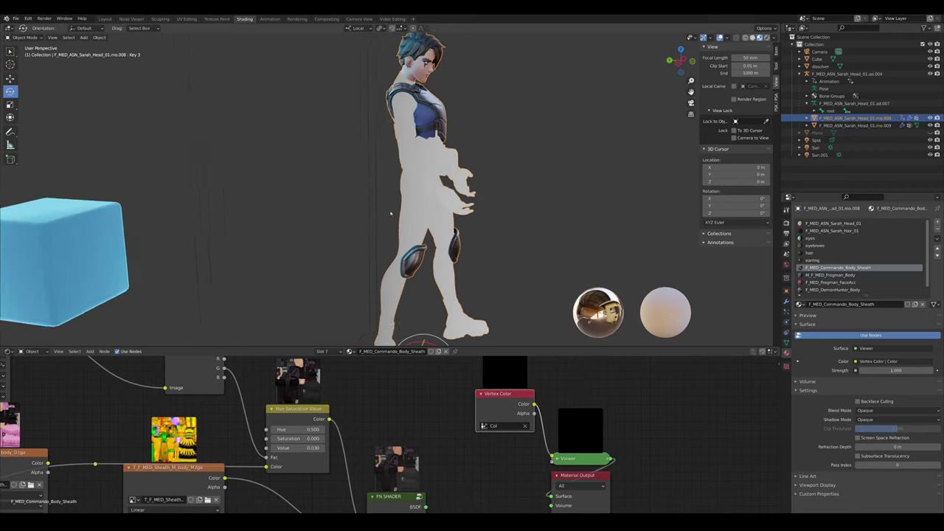
click(232, 245)
key(g)
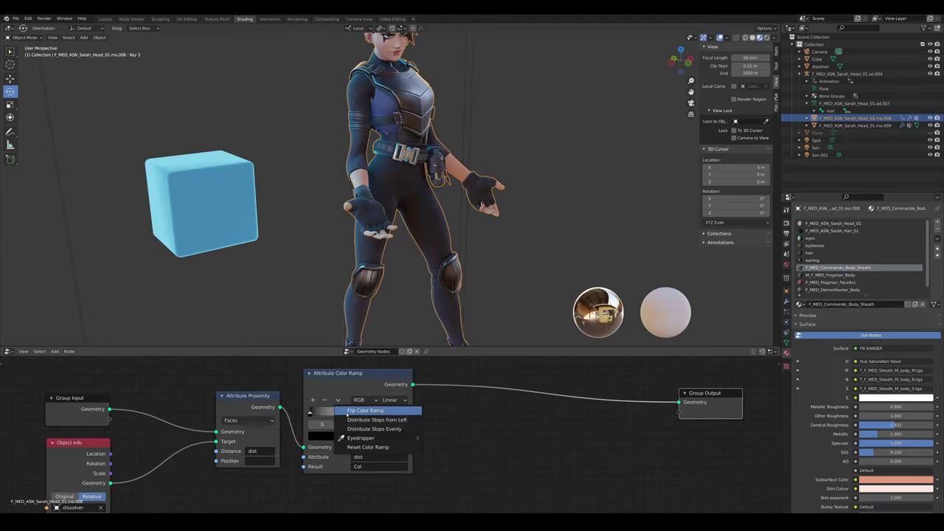
- Flip the Attribute Color Ramp in the character's geometry nodes so it runs from white to black
click(380, 425)
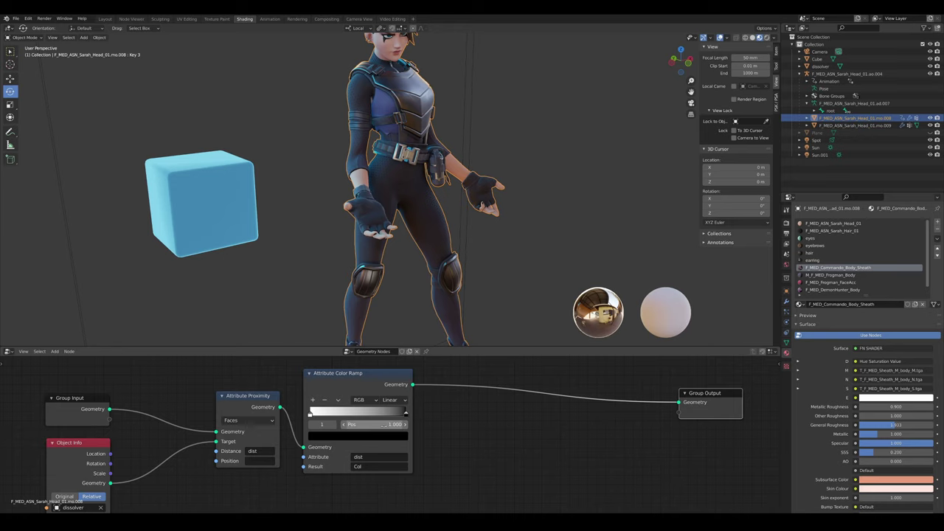
scroll(389, 434, down, 2)
scroll(341, 179, down, 2)
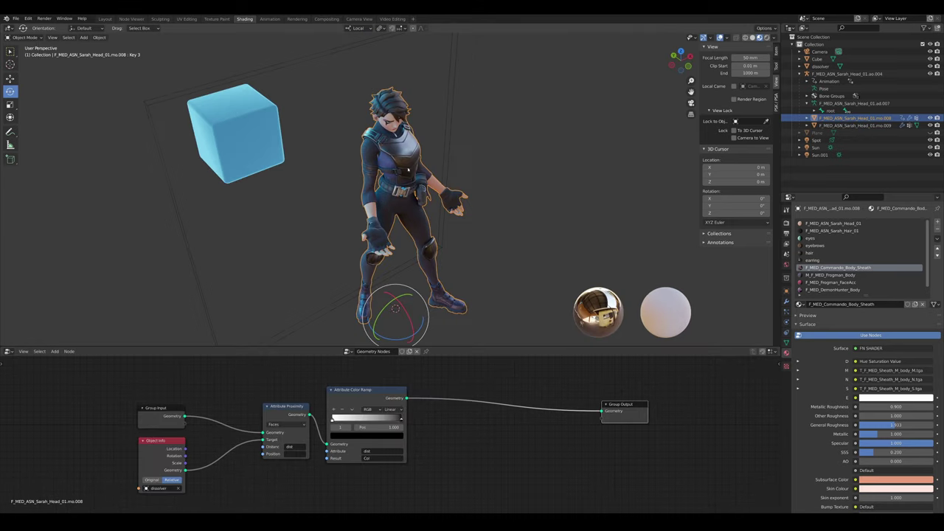
middle_drag(342, 179, 325, 158)
scroll(388, 432, up, 5)
scroll(427, 411, down, 2)
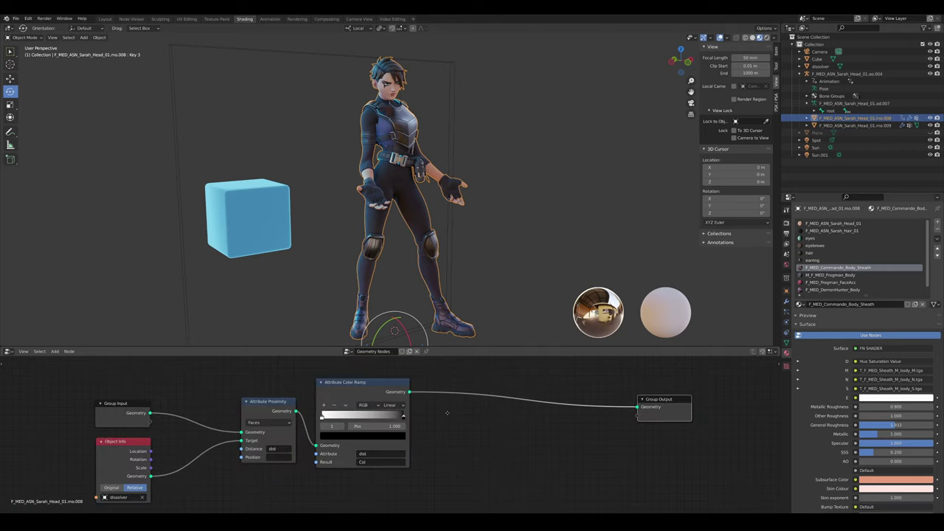
- Insert a Point Distribute node between the Attribute Color Ramp and the Group Output
scroll(448, 413, up, 3)
key(shift+a)
click(471, 396)
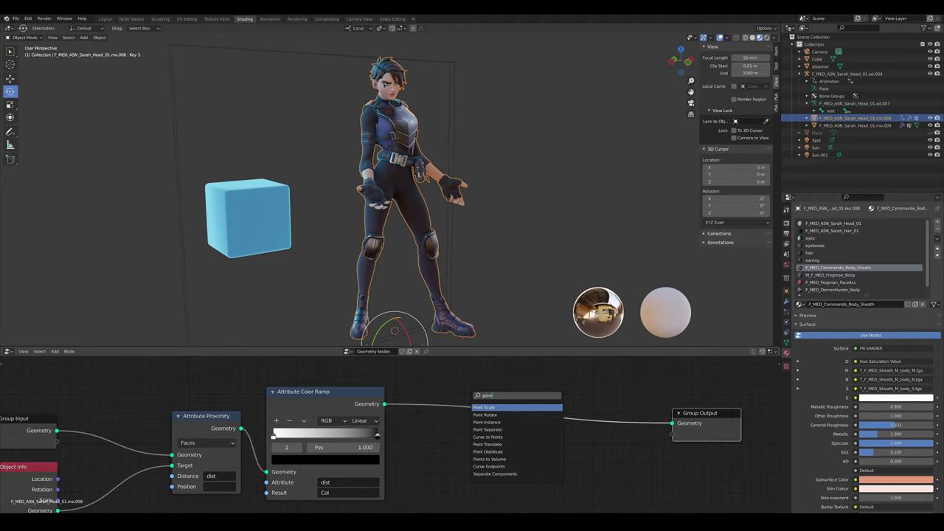
text(dis)
key(Return)
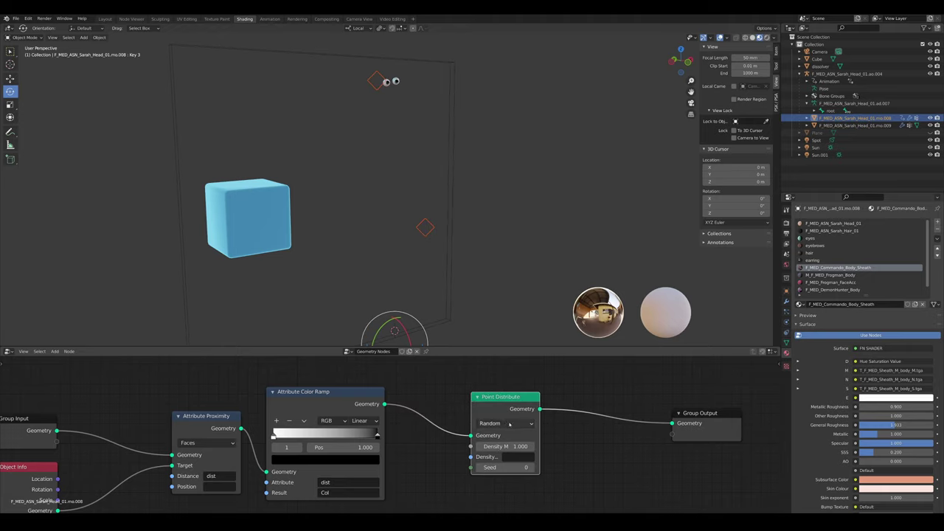
scroll(509, 425, down, 4)
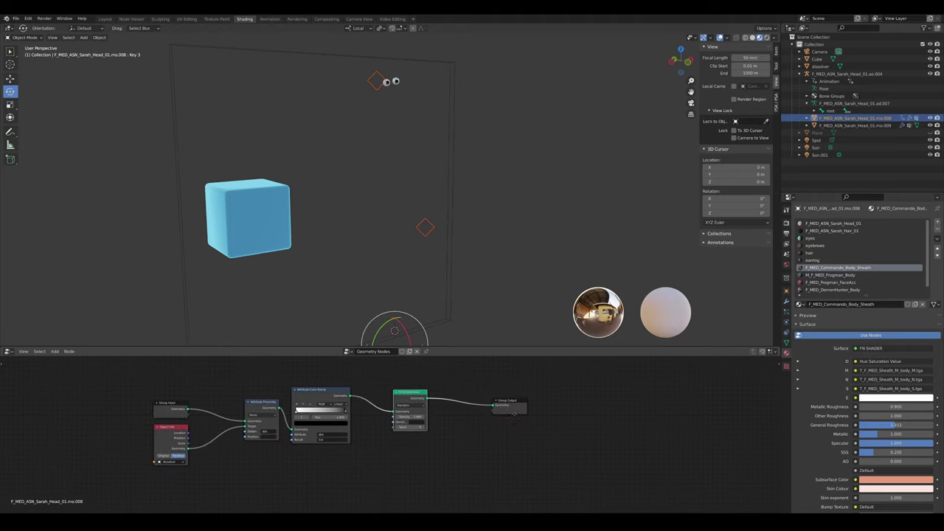
- Insert a Join Geometry node between Point Distribute and Group Output
scroll(514, 415, up, 2)
key(shift+a)
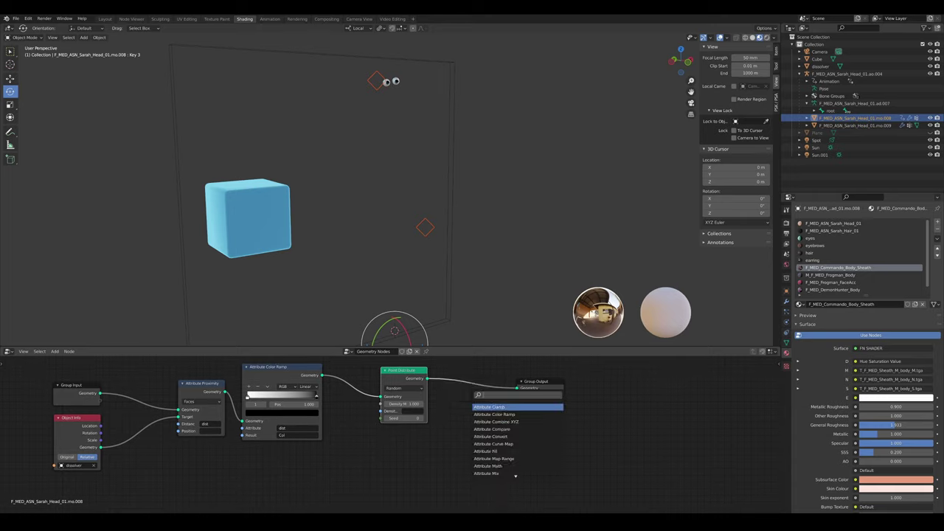
text(join)
key(Return)
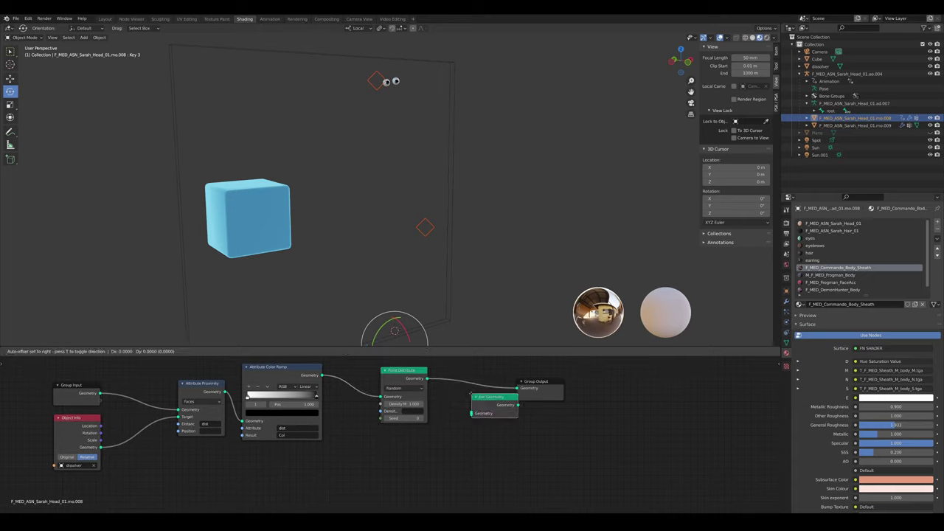
click(470, 394)
scroll(413, 414, up, 1)
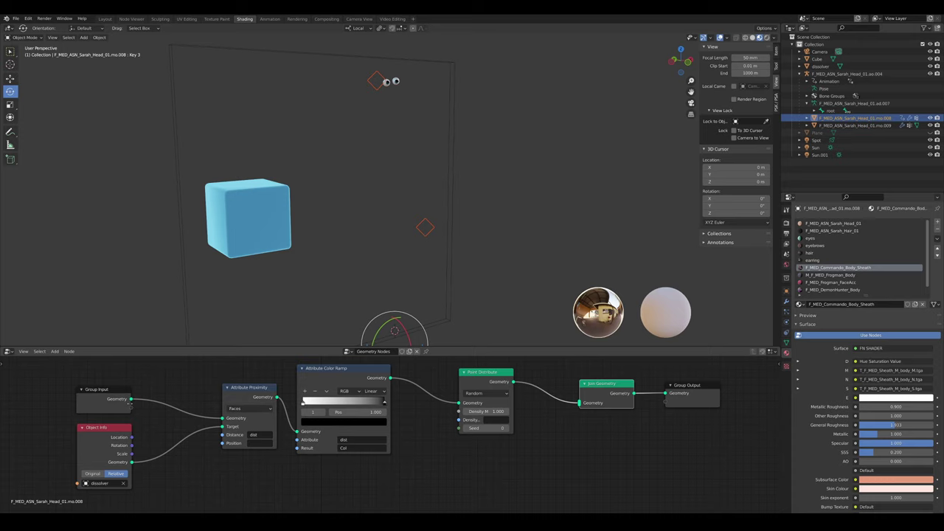
- Link the Group Input geometry into Join Geometry so the character's mesh joins the distributed points
drag(491, 403, 580, 406)
scroll(472, 140, up, 2)
middle_drag(458, 132, 469, 185)
scroll(494, 193, up, 2)
scroll(521, 193, down, 4)
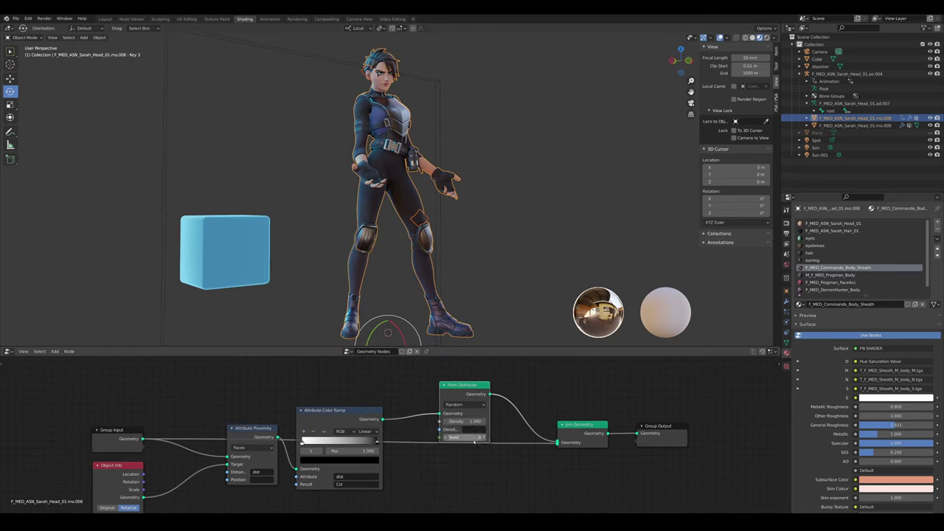
- Set Point Distribute's density attribute to Col and move the dissolver box relative to the character
scroll(475, 441, up, 4)
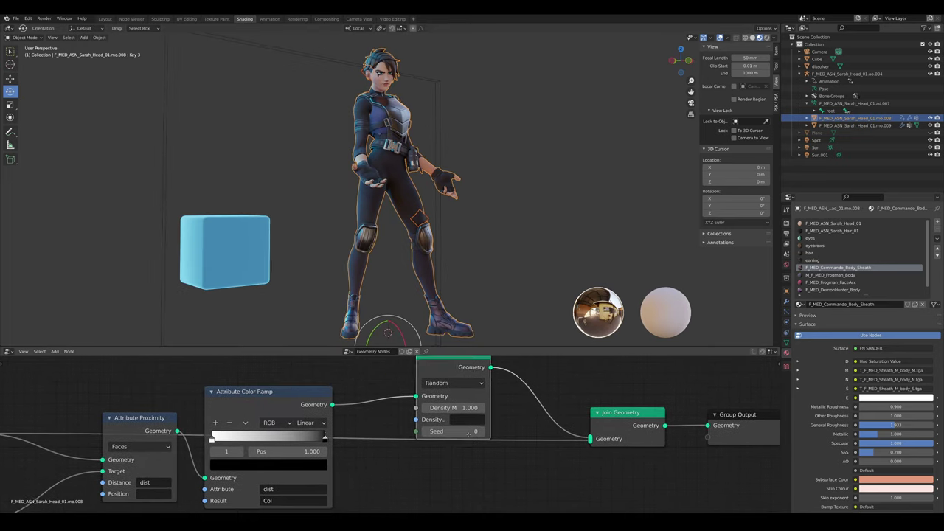
click(452, 415)
scroll(509, 354, down, 3)
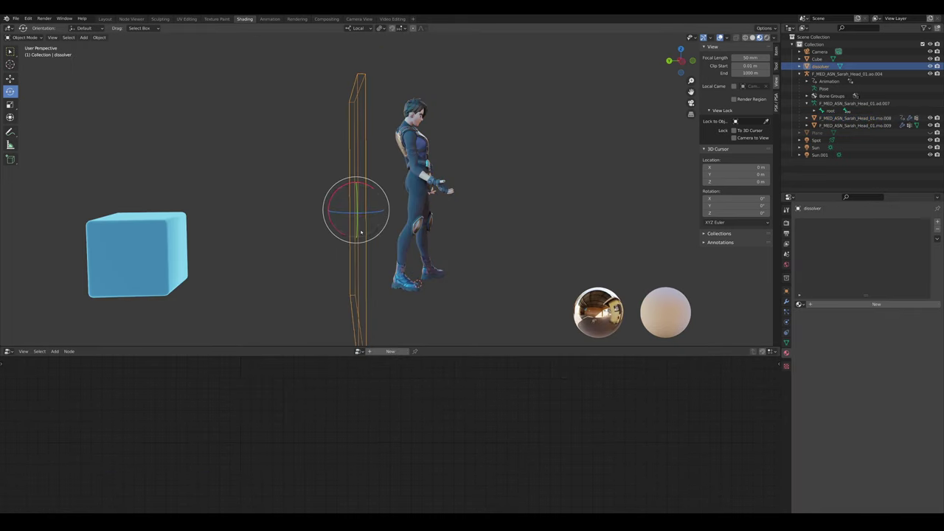
middle_drag(361, 233, 384, 234)
key(g)
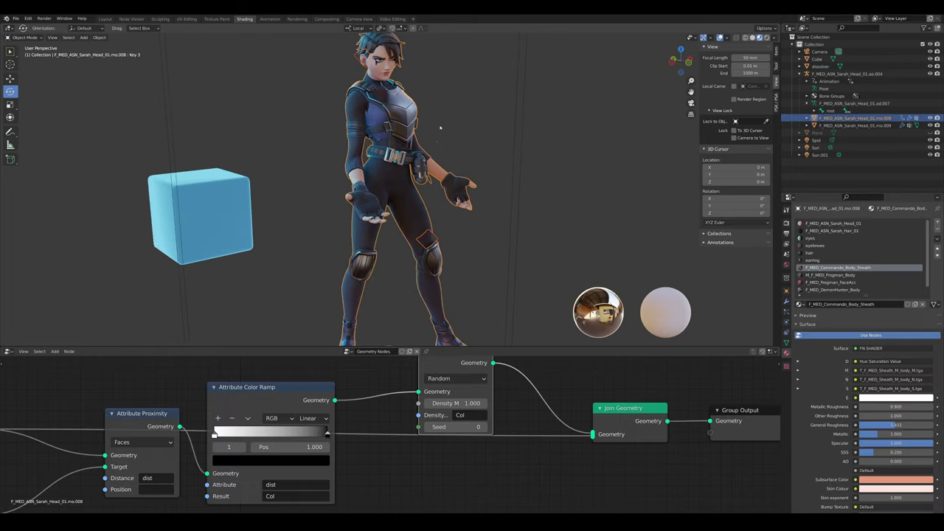
- Set the maximum density of the Point Distribute node to 200
middle_drag(462, 414, 442, 422)
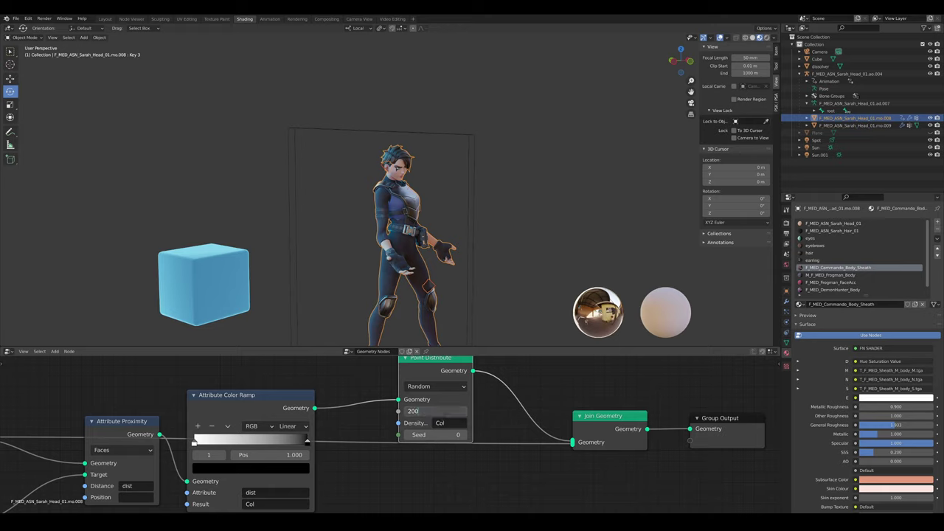
key(Return)
middle_drag(444, 411, 410, 424)
scroll(410, 424, down, 6)
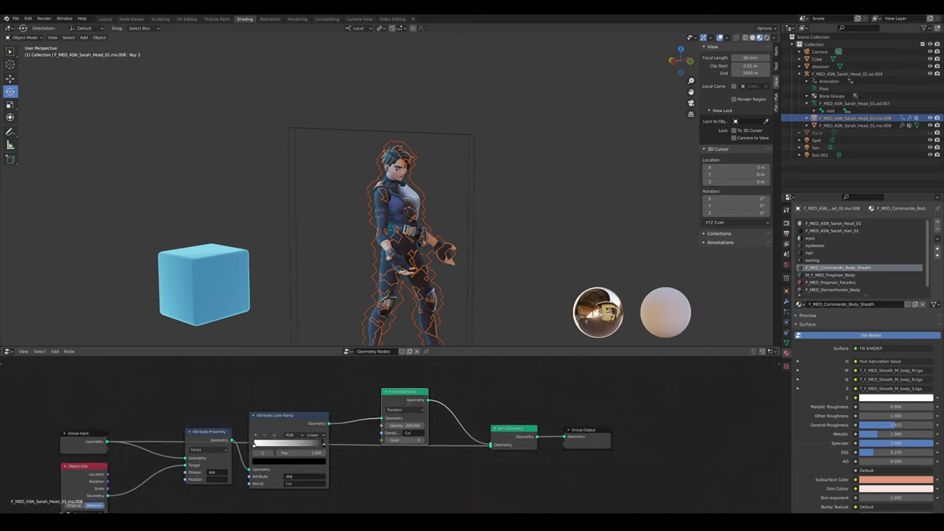
scroll(475, 393, up, 2)
middle_drag(475, 392, 429, 417)
key(shift+a)
key(p)
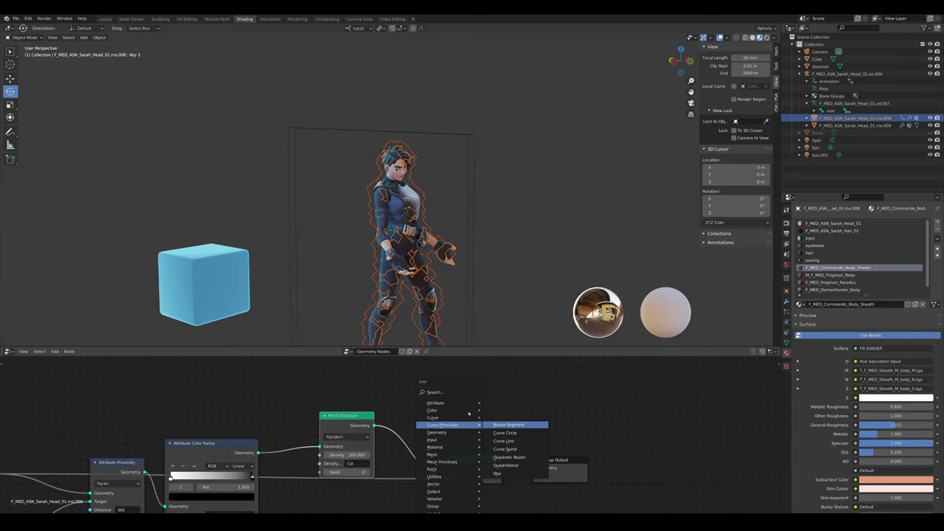
key(t)
right_click(469, 412)
right_click(468, 413)
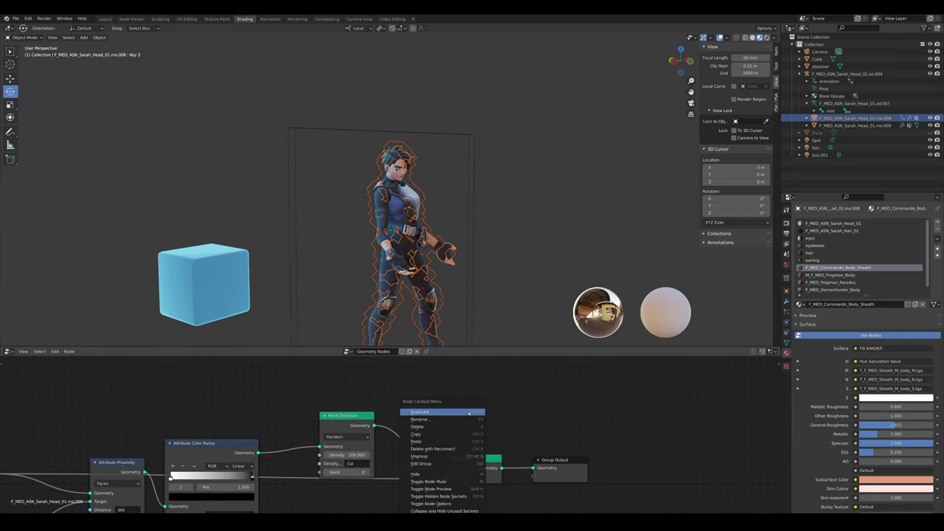
key(Escape)
key(shift+a)
key(Escape)
- Insert a Point Instance node between Point Distribute and Join Geometry
key(shift+a)
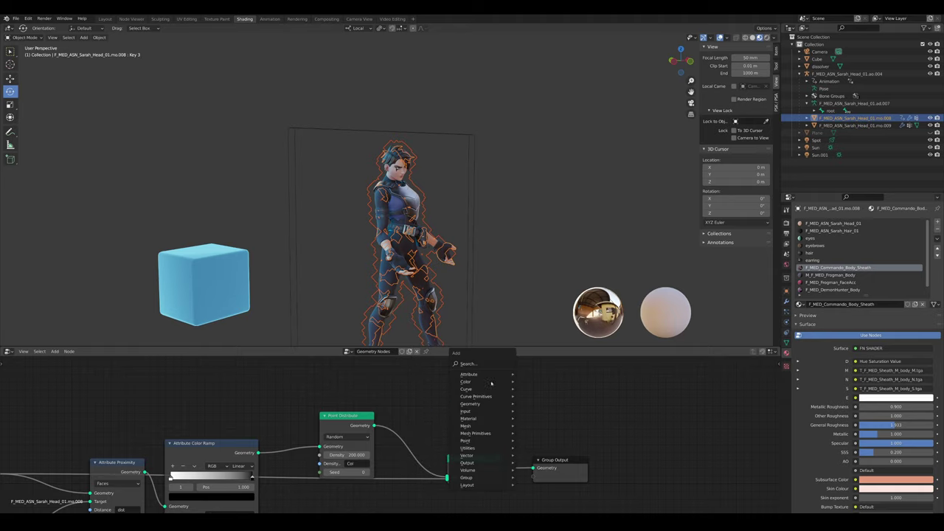
text(point d)
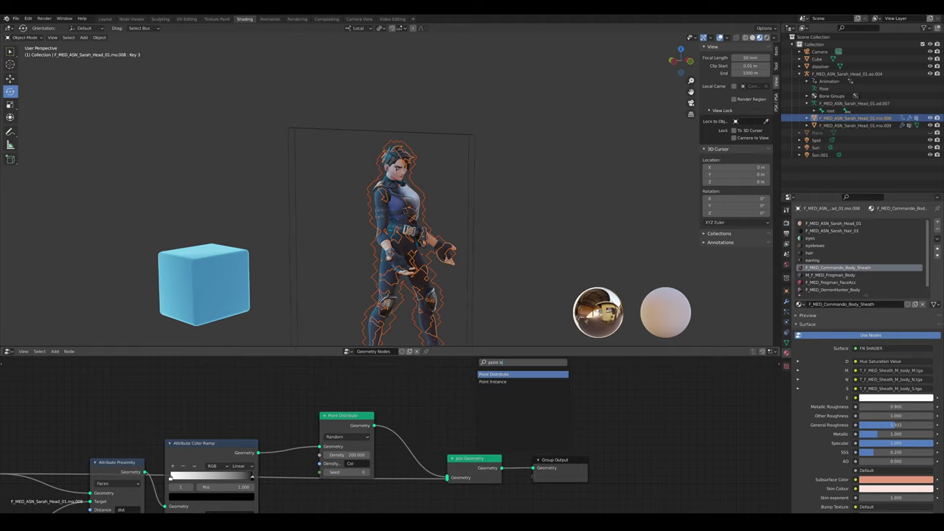
key(Down)
key(Return)
click(415, 470)
middle_drag(442, 492, 441, 434)
scroll(443, 434, up, 2)
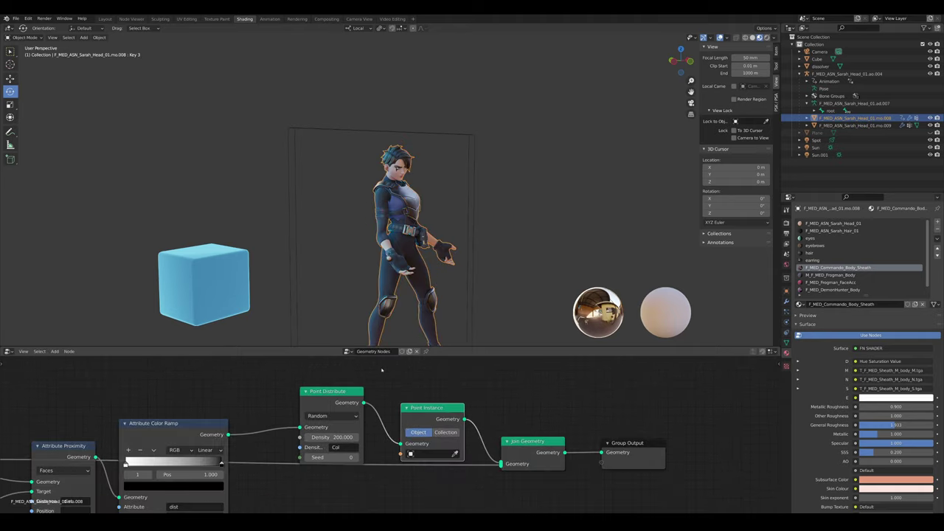
- Pick the blue Cube as the Point Instance object and inspect the instances around the character
click(454, 454)
click(215, 284)
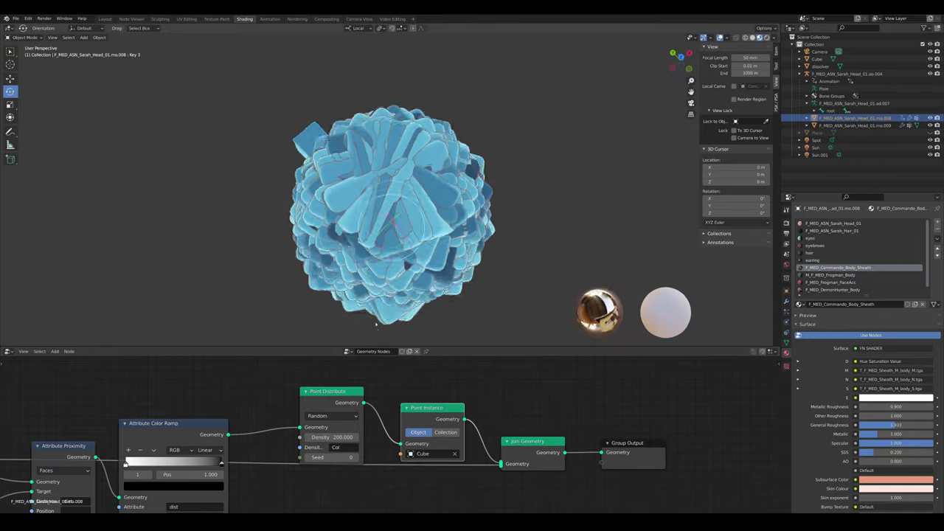
middle_drag(371, 235, 640, 125)
scroll(647, 120, down, 4)
scroll(647, 120, up, 2)
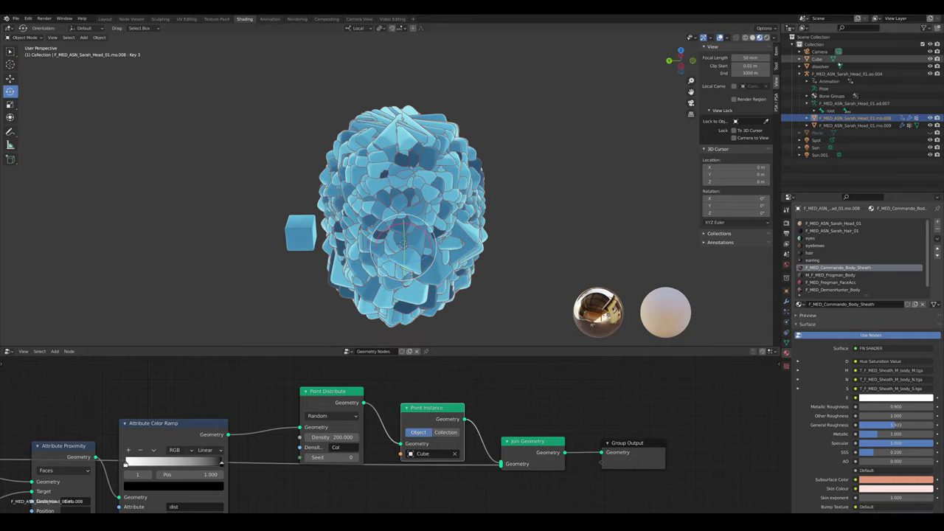
- Try moving the dissolver box away from the character, cancel the move, and reselect the character mesh
click(821, 66)
key(g)
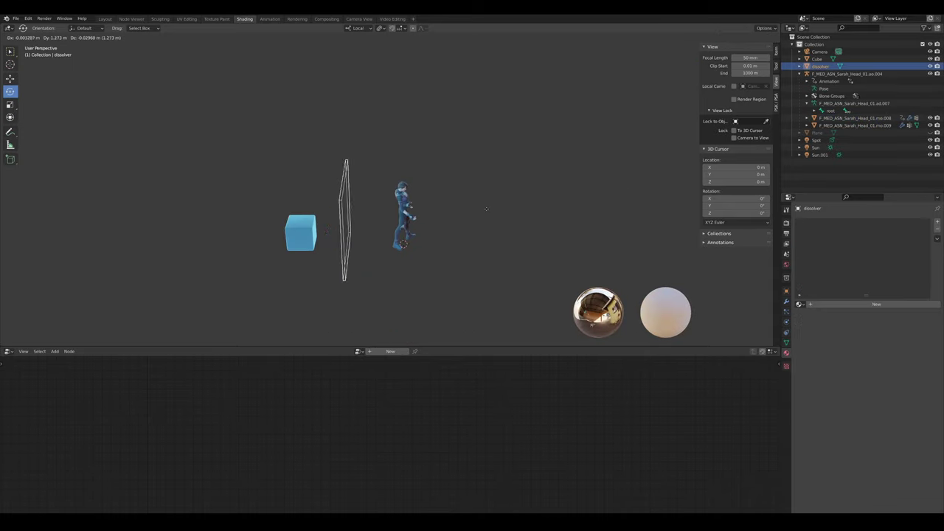
right_click(606, 209)
scroll(575, 209, up, 3)
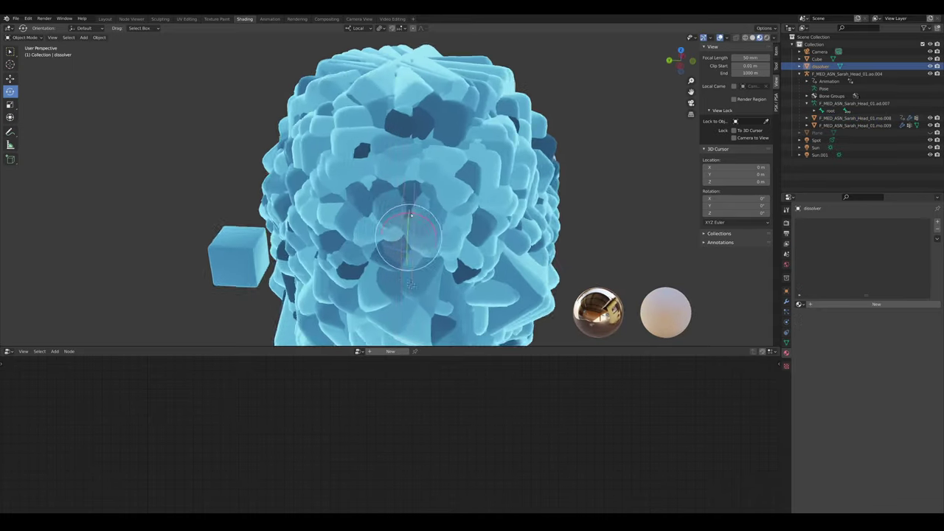
middle_drag(450, 197, 414, 212)
click(404, 214)
scroll(465, 460, down, 2)
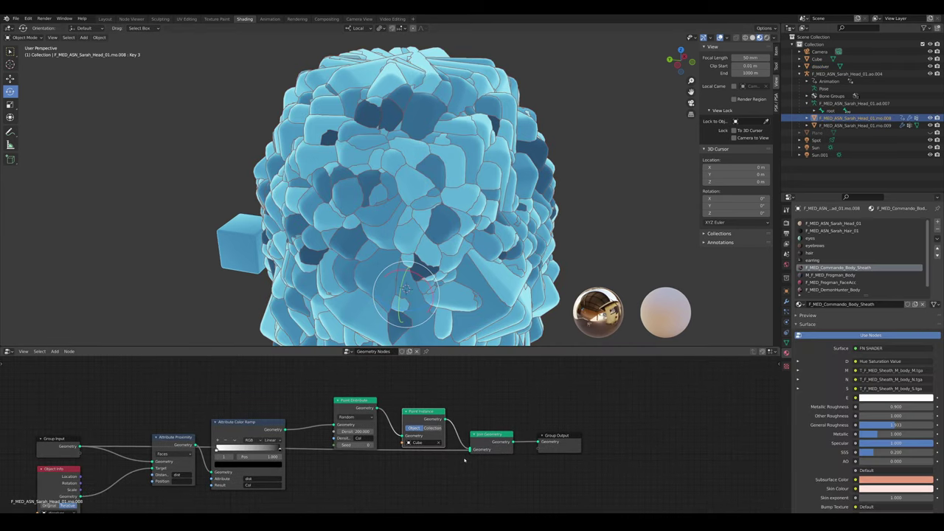
scroll(363, 433, up, 2)
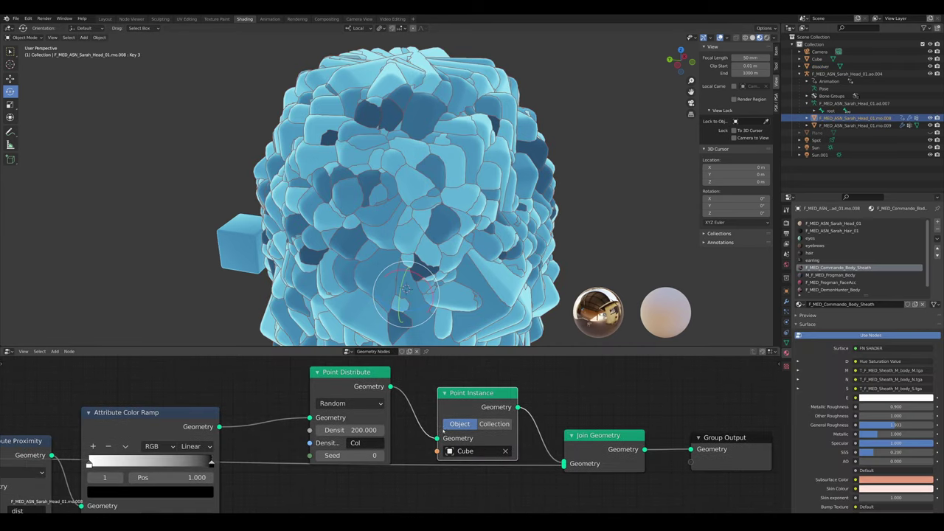
- Spread out the Group Output, Join Geometry and Point Instance nodes to make room after Point Distribute
scroll(358, 437, down, 1)
drag(603, 440, 701, 439)
drag(506, 437, 610, 473)
click(605, 473)
drag(437, 411, 582, 414)
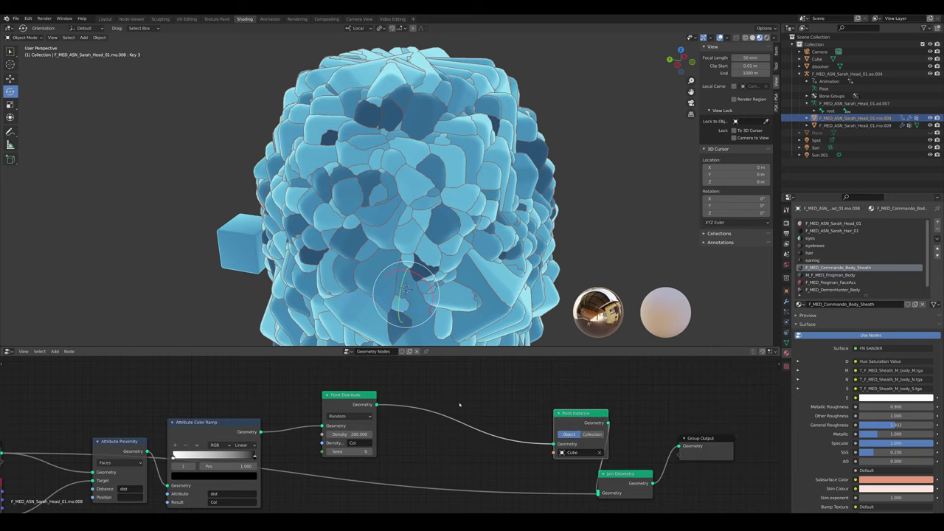
drag(350, 396, 340, 396)
- Insert an Attribute Randomize node between Point Distribute and Point Instance
middle_drag(414, 384, 416, 391)
key(shift+a)
click(419, 392)
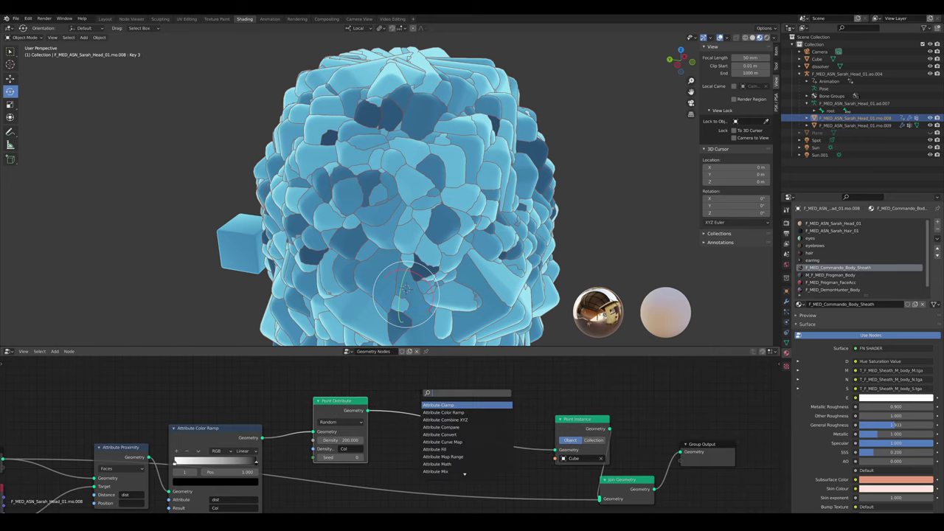
text(rand)
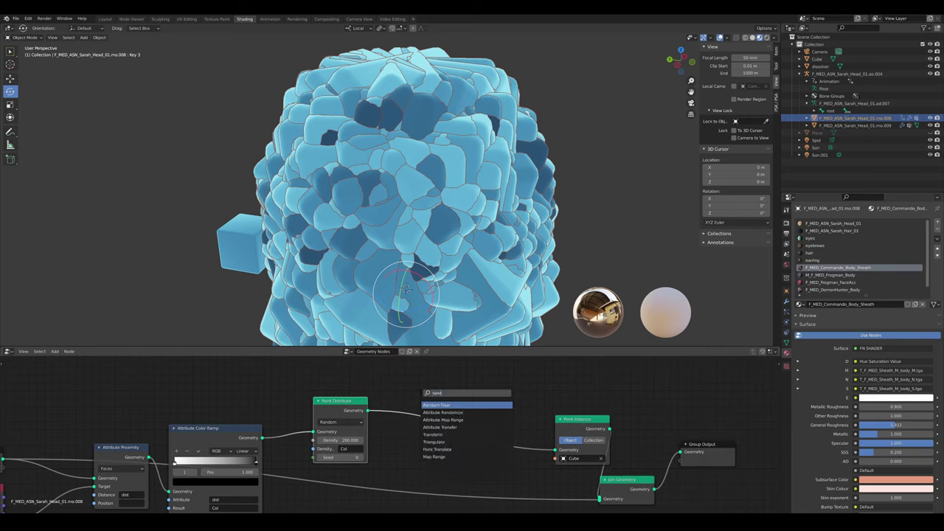
click(462, 413)
click(459, 421)
scroll(461, 426, up, 2)
scroll(495, 459, up, 2)
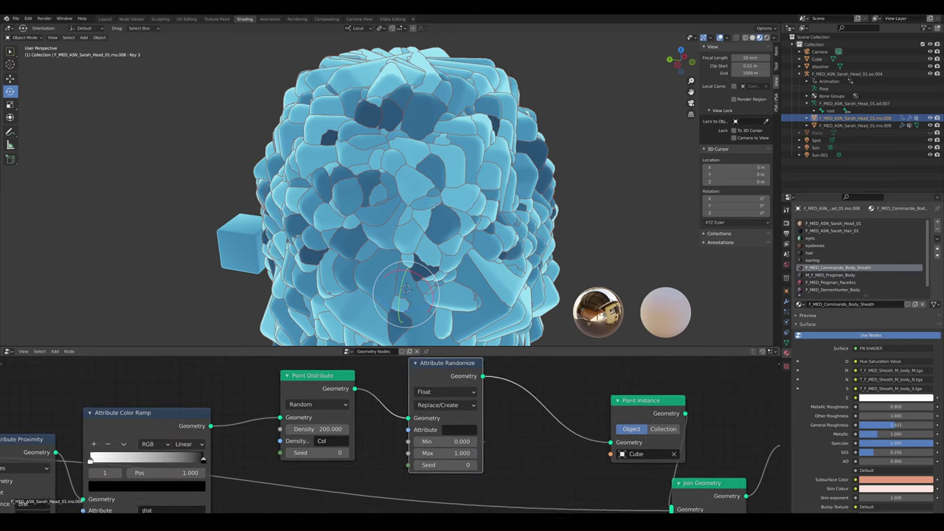
- Set the Attribute Randomize node to randomize the scale attribute
click(405, 429)
text(scale)
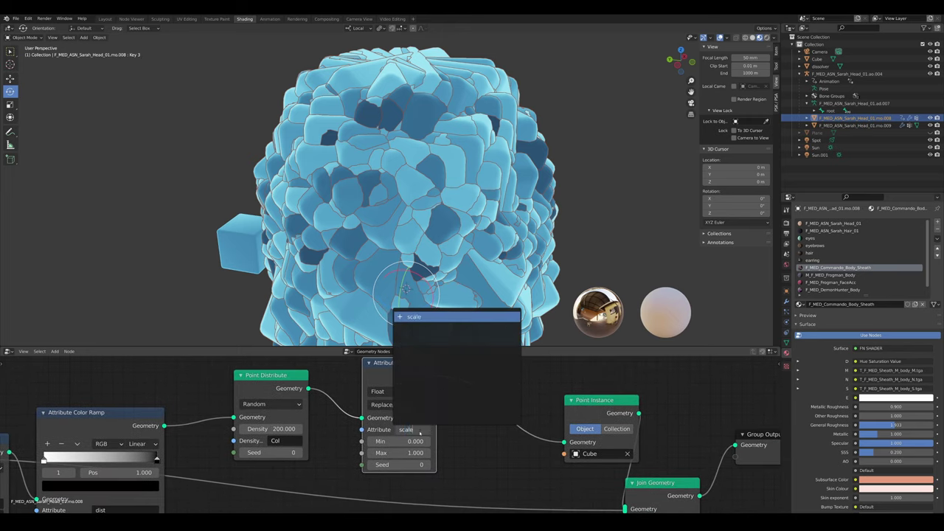
key(Return)
scroll(449, 438, down, 2)
scroll(438, 440, up, 1)
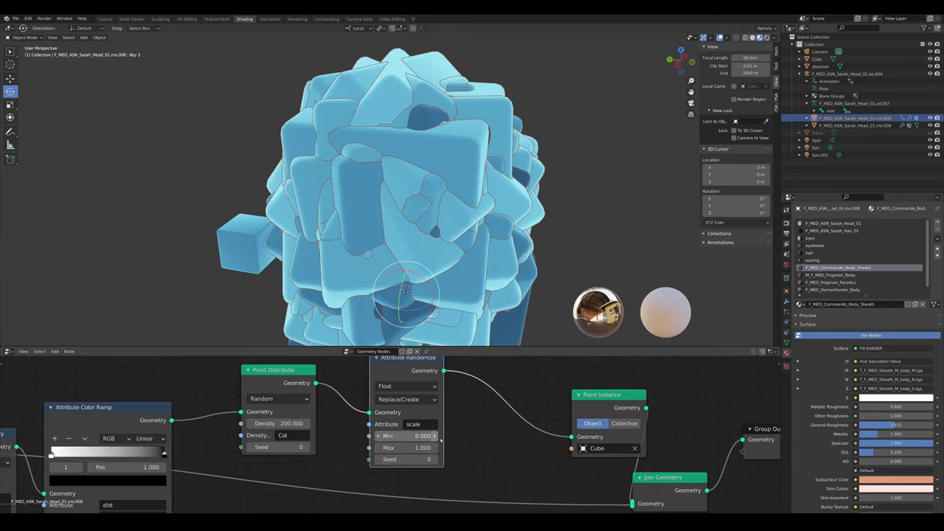
- Set the maximum of the randomized cube scale to 0.03
mouse_move(424, 448)
mouse_down()
mouse_move(399, 448)
mouse_move(424, 448)
mouse_up()
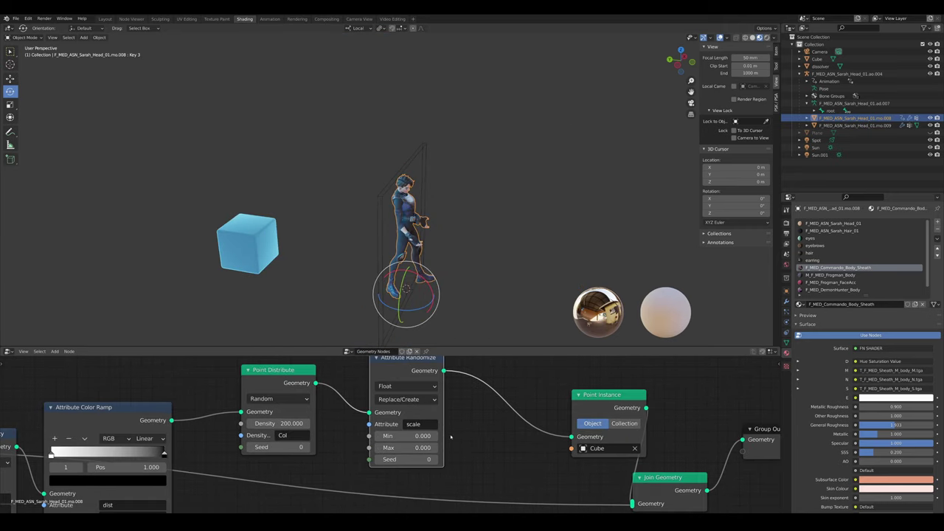
scroll(451, 437, up, 2)
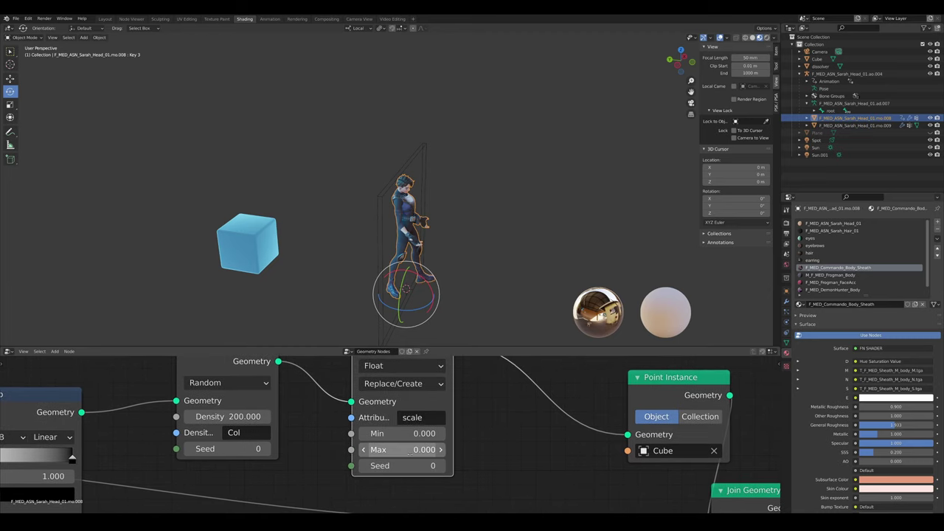
click(410, 452)
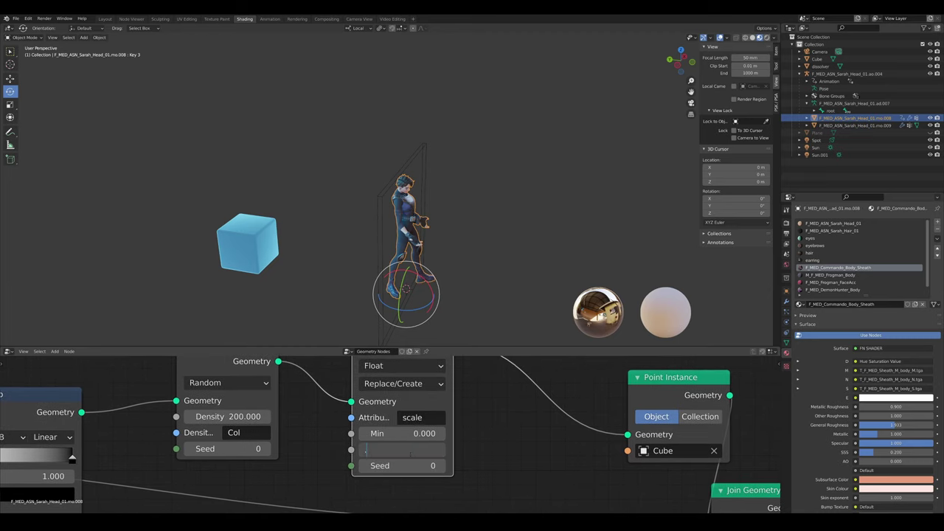
key(Return)
scroll(405, 231, up, 7)
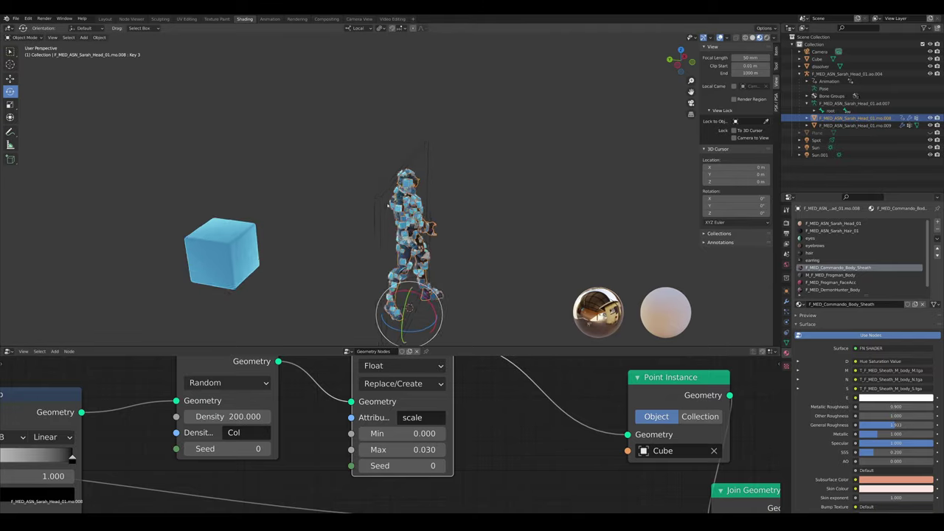
- Move the dissolver box to check how the scattered cubes on the character respond
scroll(404, 231, up, 2)
mouse_move(404, 231)
middle_down()
mouse_move(413, 226)
mouse_move(246, 215)
mouse_move(391, 233)
middle_up()
click(399, 234)
key(g)
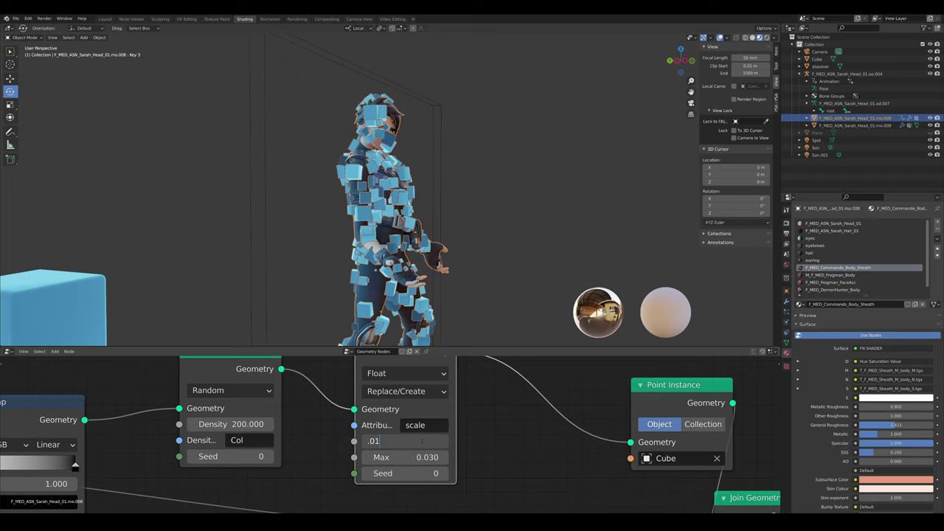
- Set the minimum of the randomized cube scale to 0.005
key(Return)
click(422, 441)
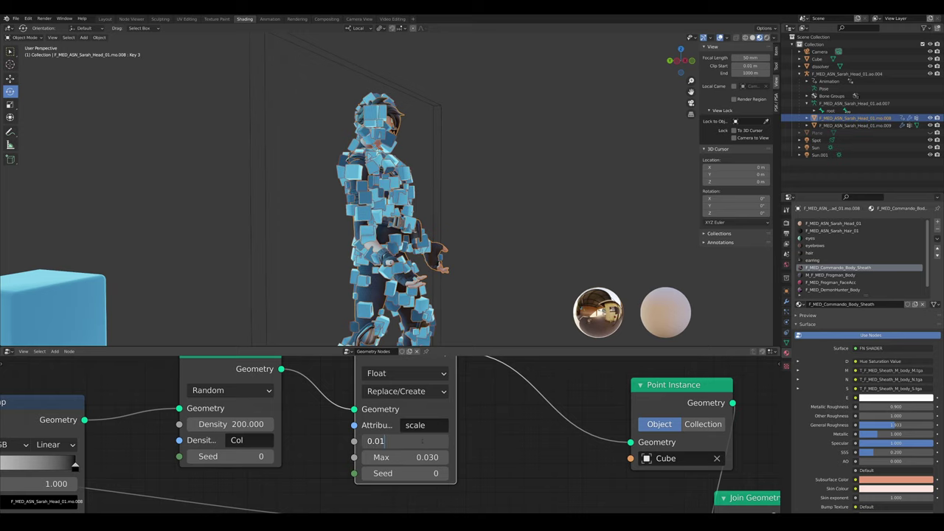
key(Return)
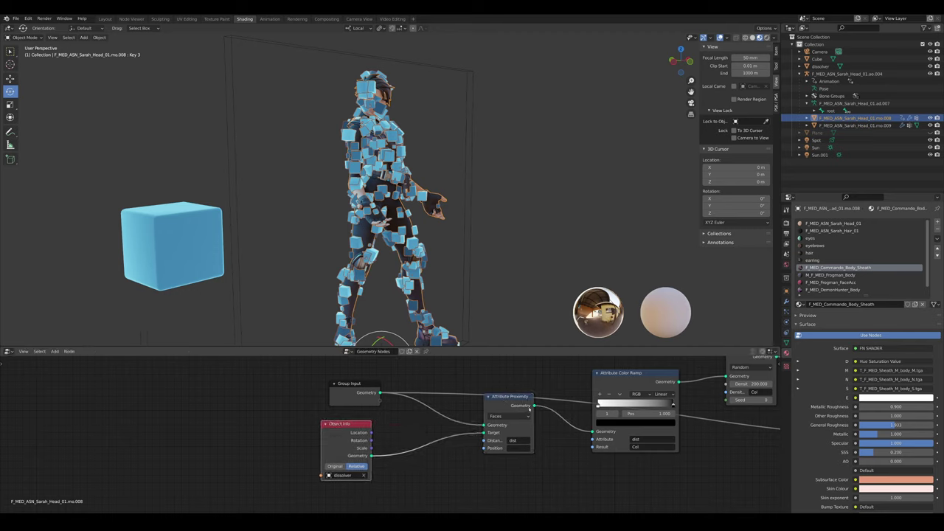
- Tighten the node layout and insert a duplicate of the Attribute Color Ramp between the existing ramp and Point Distribute
drag(503, 399, 446, 413)
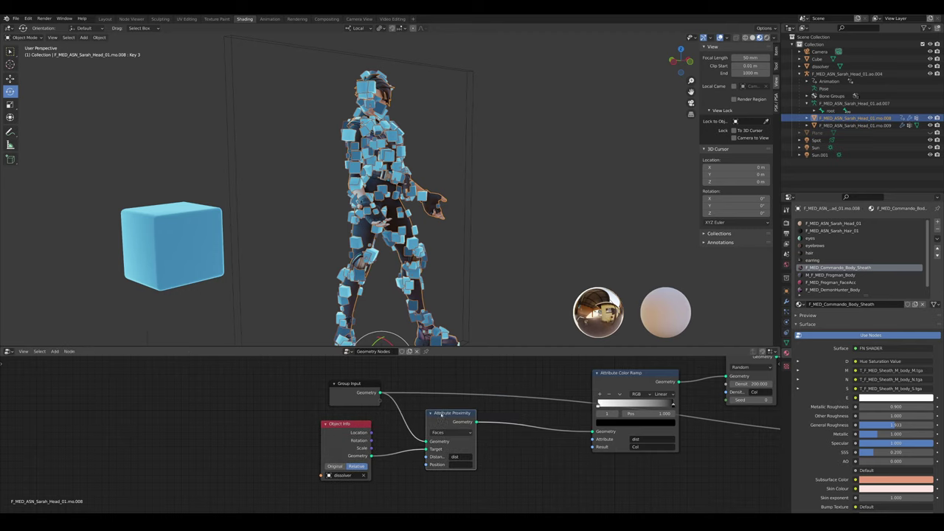
middle_drag(561, 398, 418, 413)
drag(483, 394, 392, 384)
middle_drag(403, 396, 345, 410)
scroll(346, 409, up, 2)
key(shift+d)
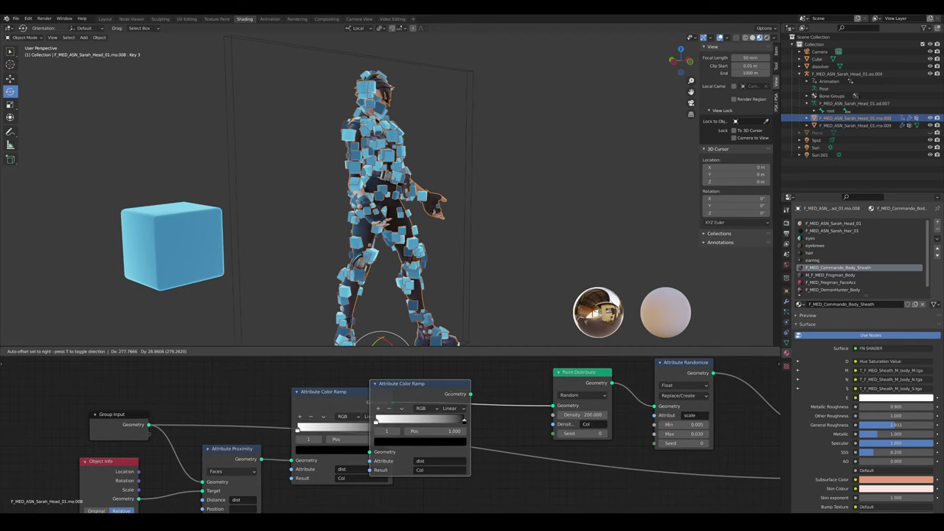
click(481, 399)
- Set the duplicated color ramp's result attribute to bos
scroll(509, 417, up, 3)
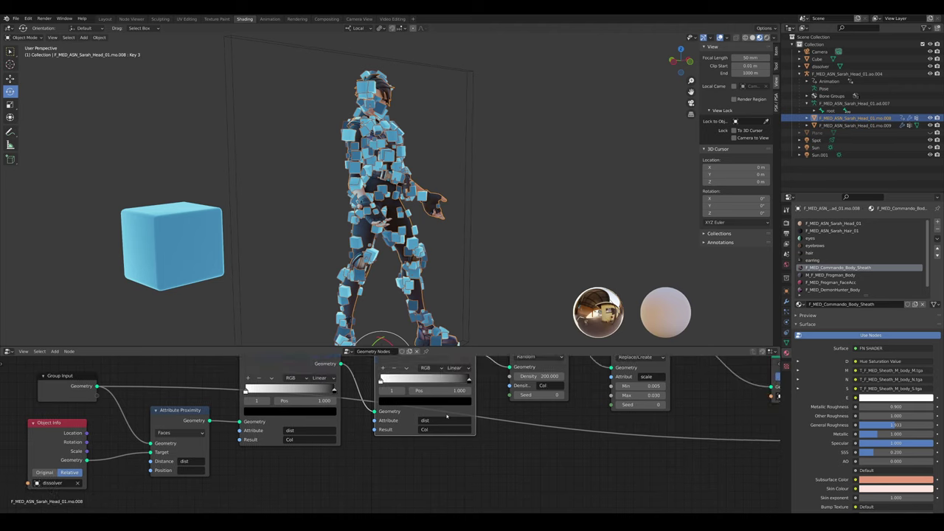
click(435, 454)
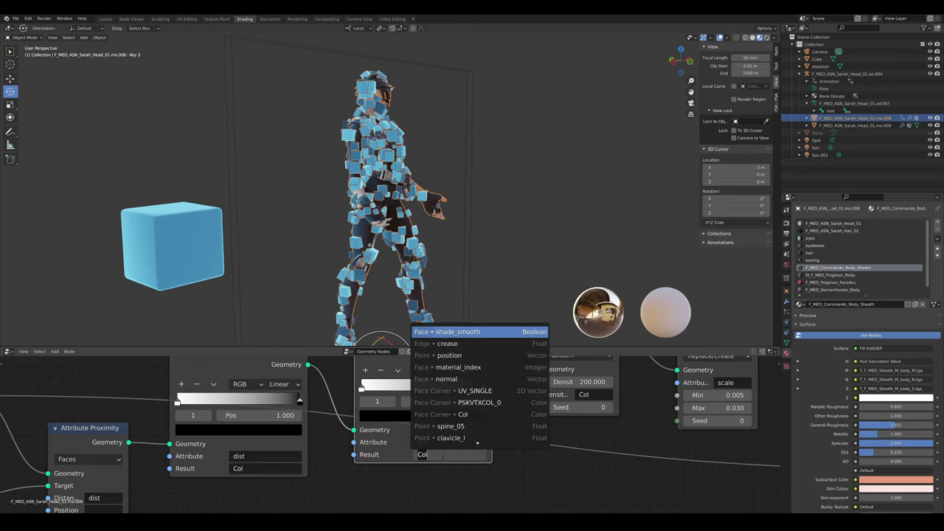
text(bo)
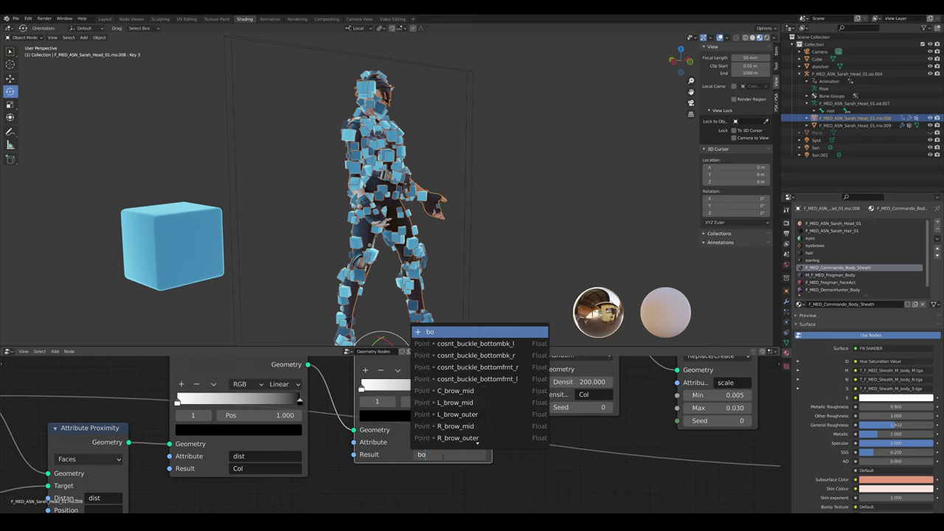
text(s)
key(Return)
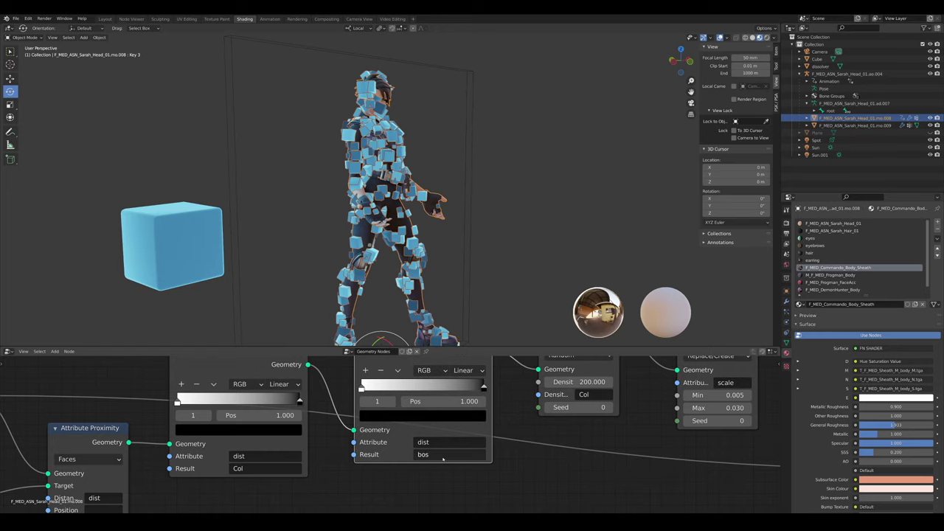
- Shift the white stop of the bos color ramp to a position of about 0.515
scroll(534, 458, up, 2)
drag(301, 419, 389, 419)
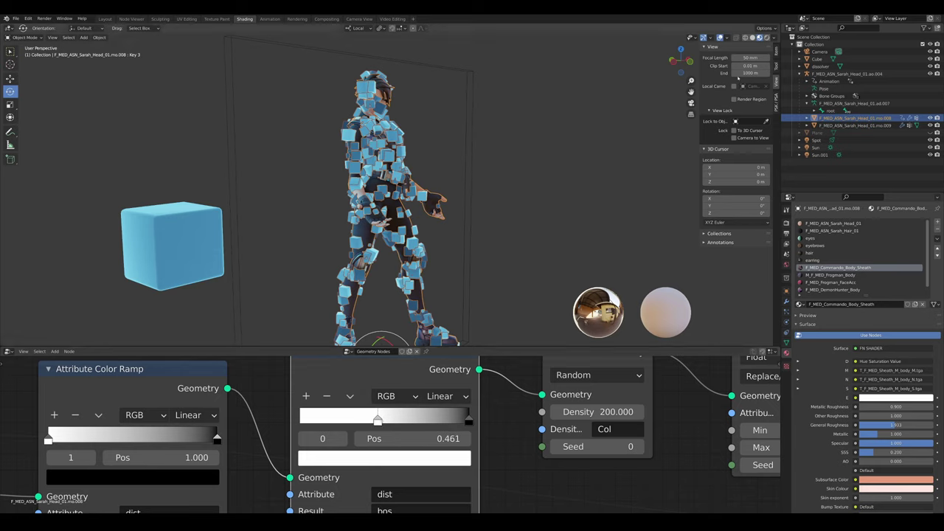
middle_drag(546, 168, 579, 161)
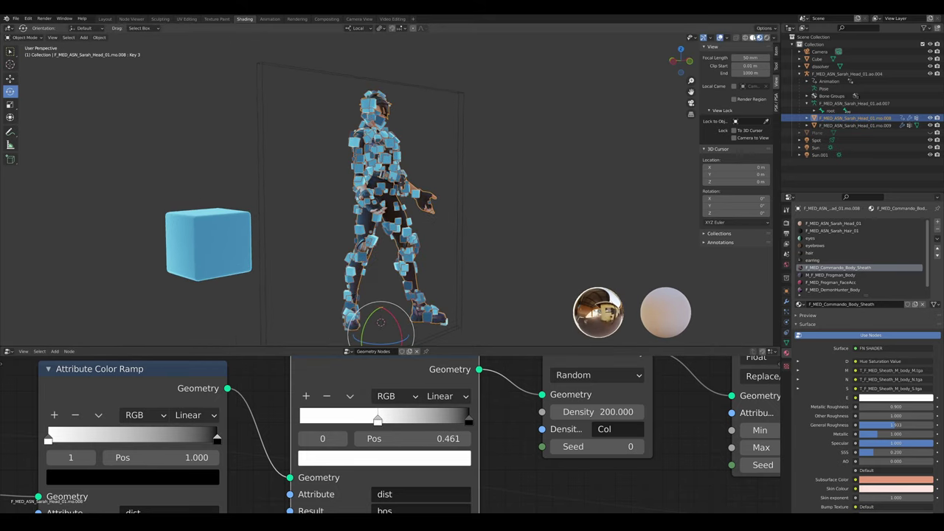
middle_drag(429, 219, 391, 238)
mouse_move(378, 417)
mouse_down()
mouse_move(352, 417)
mouse_move(387, 412)
mouse_up()
scroll(436, 228, up, 2)
middle_drag(442, 225, 369, 228)
scroll(472, 374, down, 3)
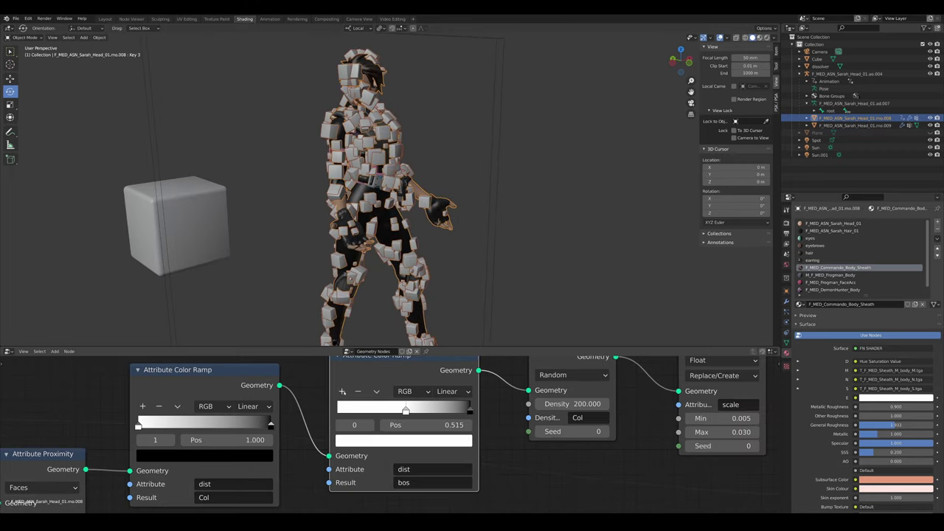
- Add a stop at position 0 of the bos color ramp and color it black
click(342, 391)
drag(443, 416, 395, 413)
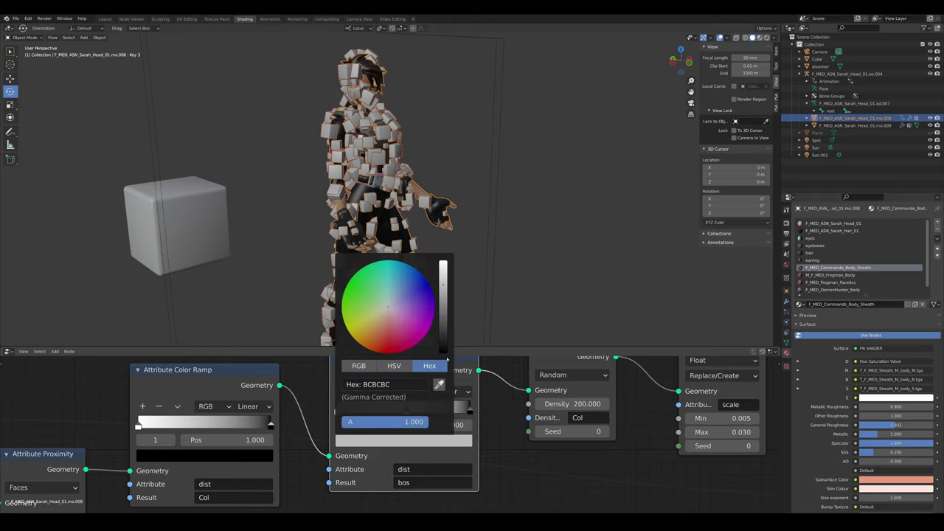
click(422, 442)
drag(444, 301, 444, 360)
- Insert an Attribute Math node between Attribute Randomize and Point Instance
scroll(430, 421, down, 4)
middle_drag(430, 420, 167, 458)
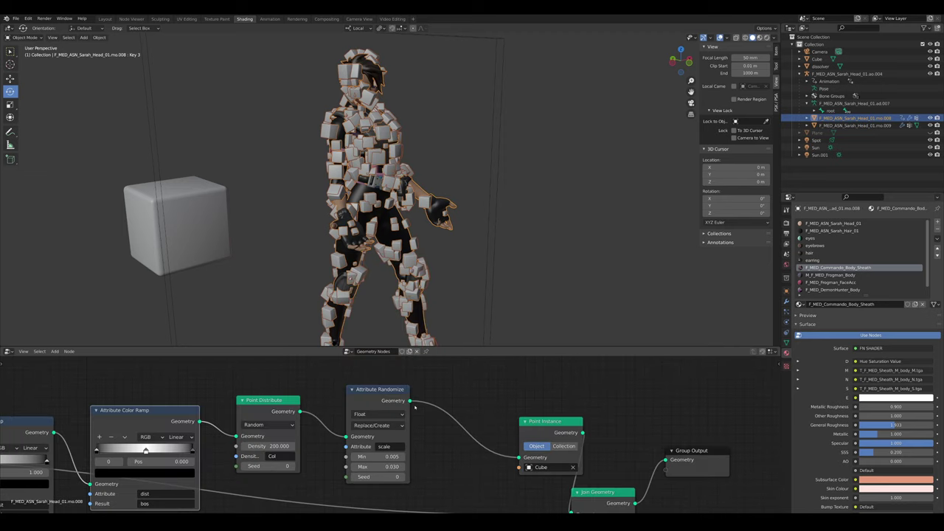
scroll(385, 423, up, 2)
middle_drag(440, 403, 419, 405)
scroll(413, 402, down, 1)
drag(362, 387, 333, 393)
key(shift+a)
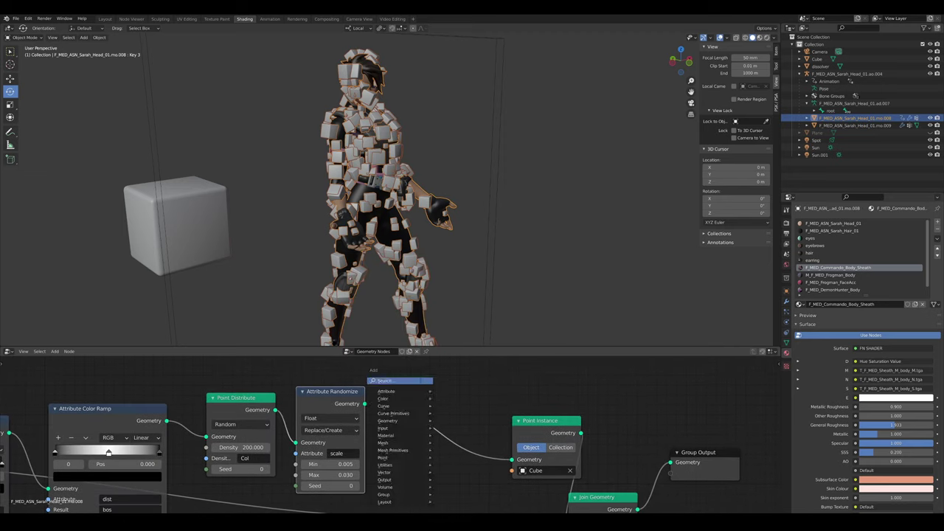
click(418, 380)
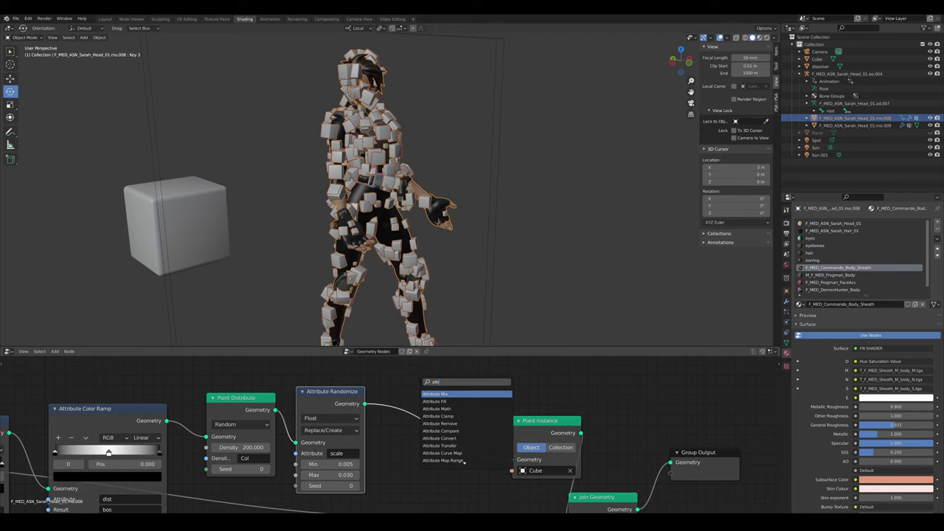
click(447, 409)
click(434, 417)
- Set the Attribute Math node's A input to bos and its operation to Multiply
middle_drag(434, 422, 425, 391)
scroll(425, 391, up, 2)
click(437, 441)
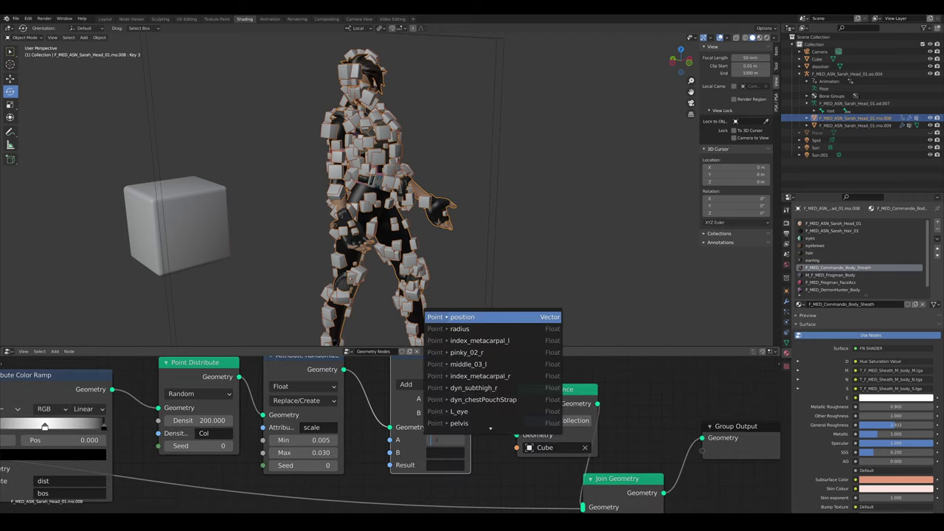
text(bos)
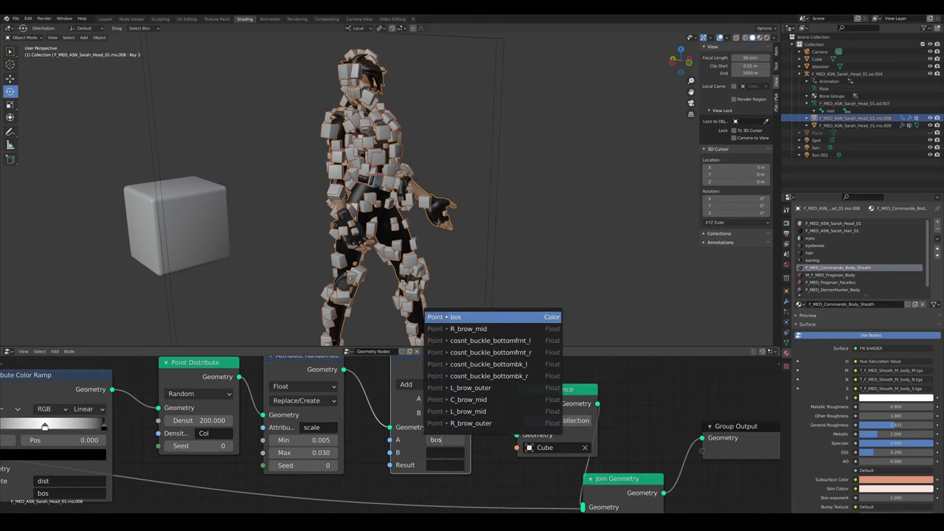
key(Return)
click(422, 384)
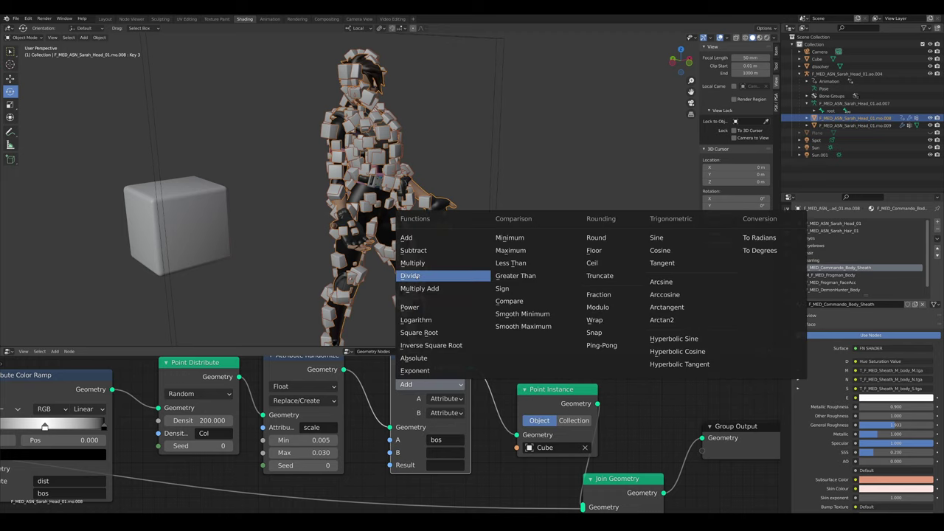
click(411, 275)
click(434, 385)
click(410, 262)
scroll(494, 388, down, 1)
scroll(435, 439, up, 4)
middle_drag(436, 435, 416, 463)
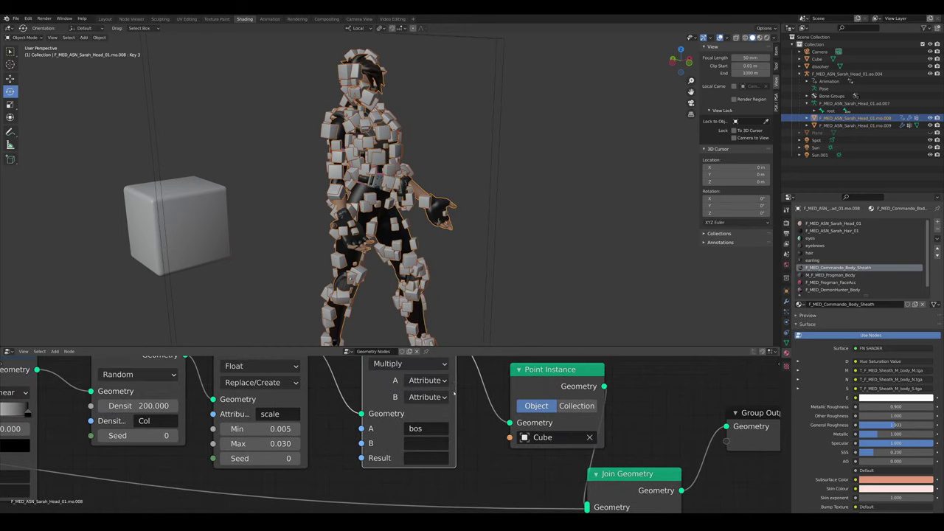
- Set both the B input and the result of the Multiply node to scale
scroll(417, 435, down, 3)
middle_drag(421, 413, 406, 451)
drag(411, 382, 388, 380)
middle_drag(381, 459, 435, 439)
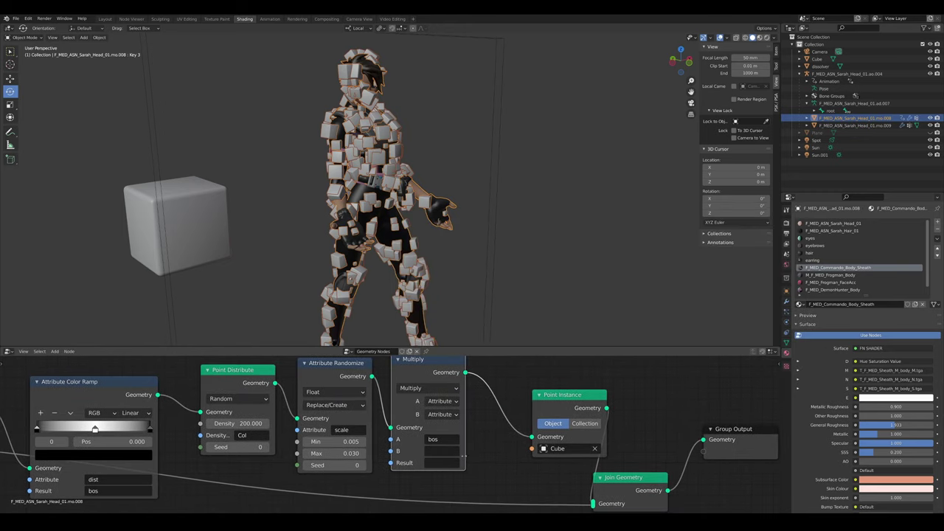
click(435, 453)
text(scale)
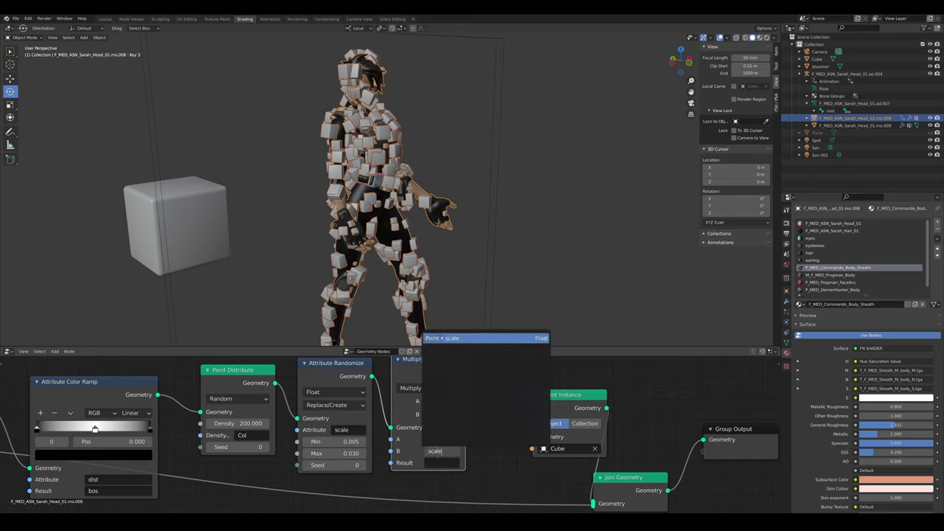
key(Return)
click(447, 463)
text(scale)
key(Return)
- Try moving the dissolver box across the character to check how the cube sizes respond
scroll(332, 254, down, 2)
middle_drag(332, 254, 382, 251)
click(382, 251)
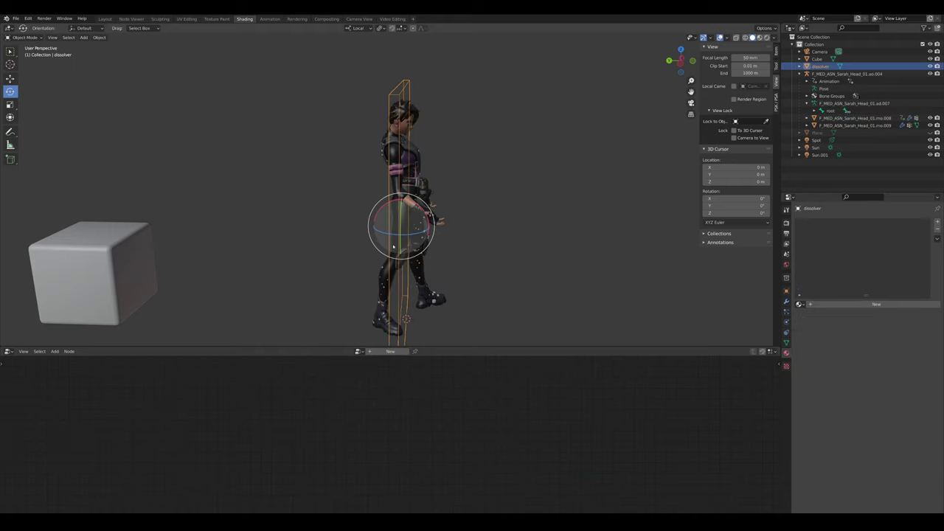
key(g)
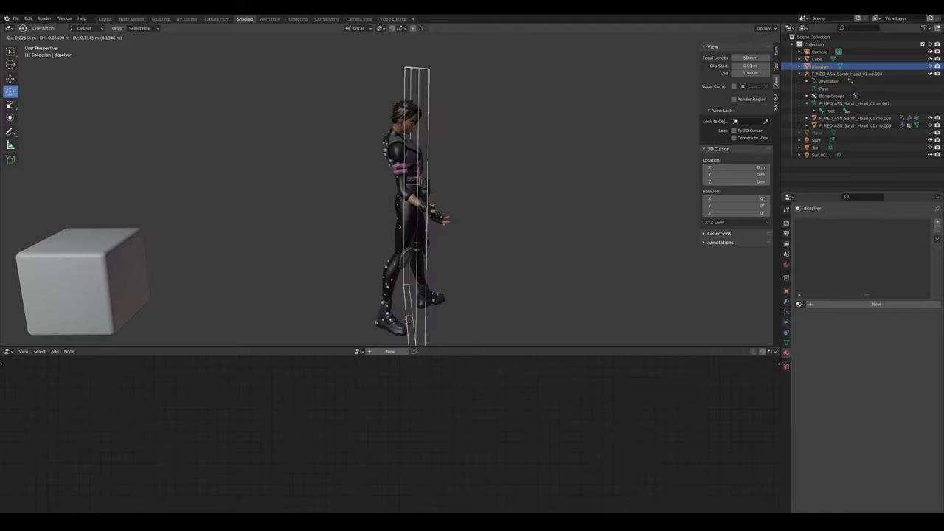
right_click(343, 223)
- Scale the dissolver box thinner along its Y axis
key(s)
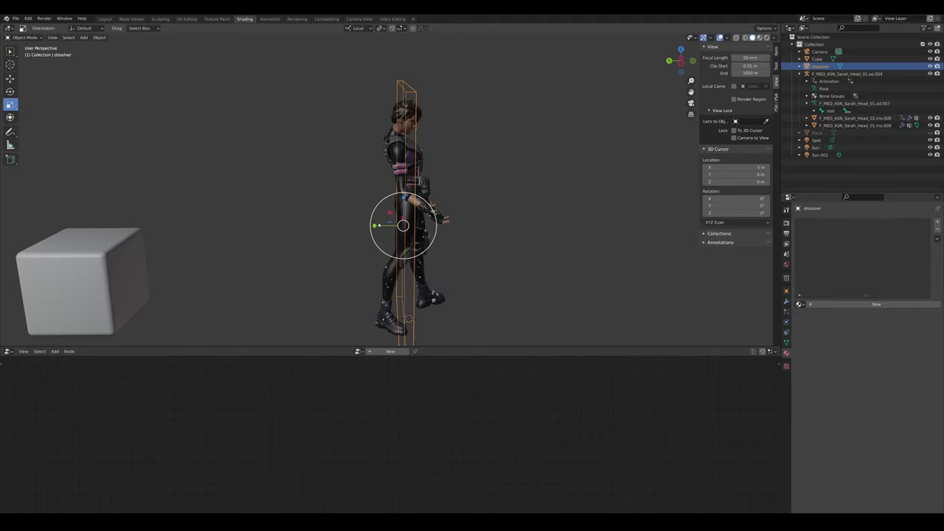
key(s)
key(y)
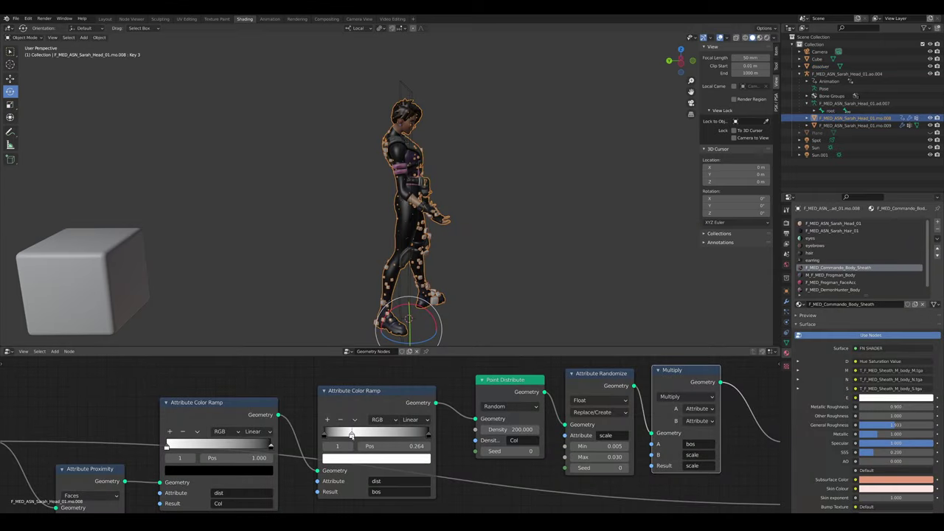
- Reposition the white stop of the character's bos color ramp to about 0.427
scroll(413, 251, down, 1)
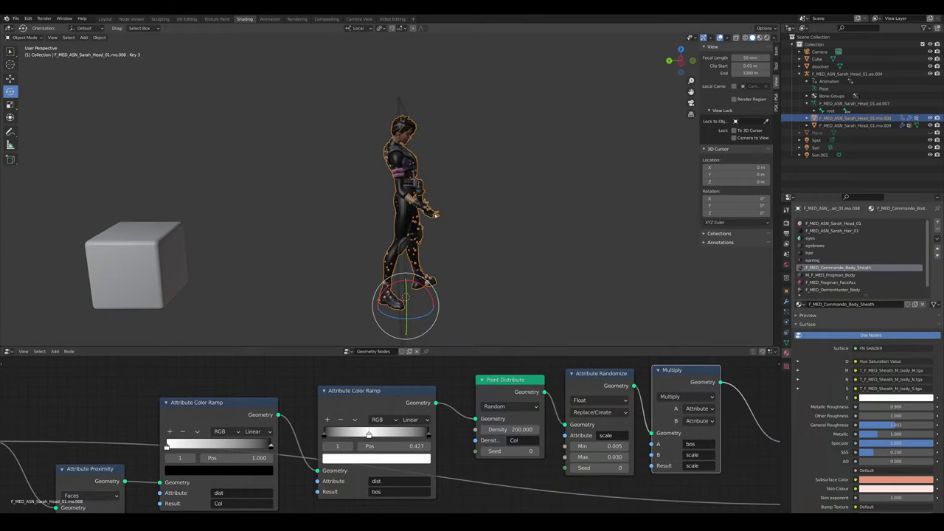
middle_drag(413, 251, 393, 250)
scroll(517, 436, down, 6)
middle_drag(681, 439, 438, 420)
scroll(438, 420, down, 3)
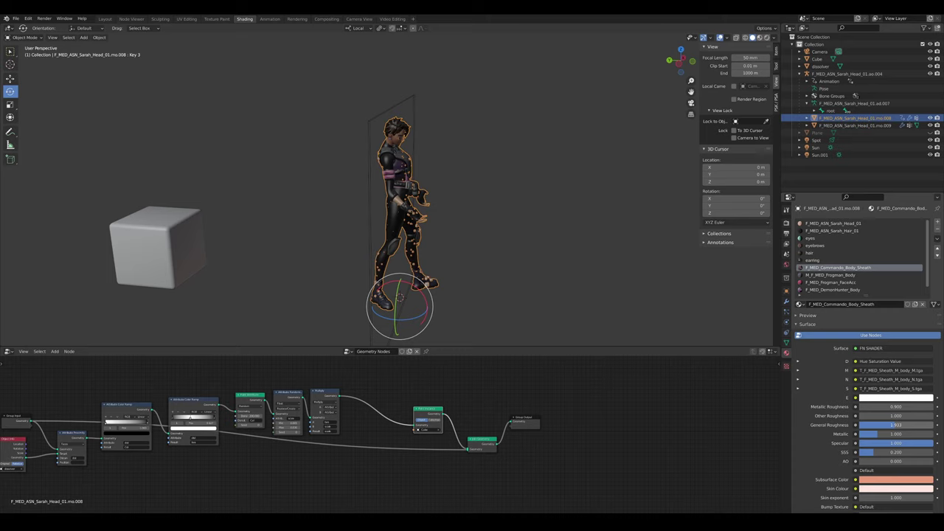
scroll(445, 414, up, 3)
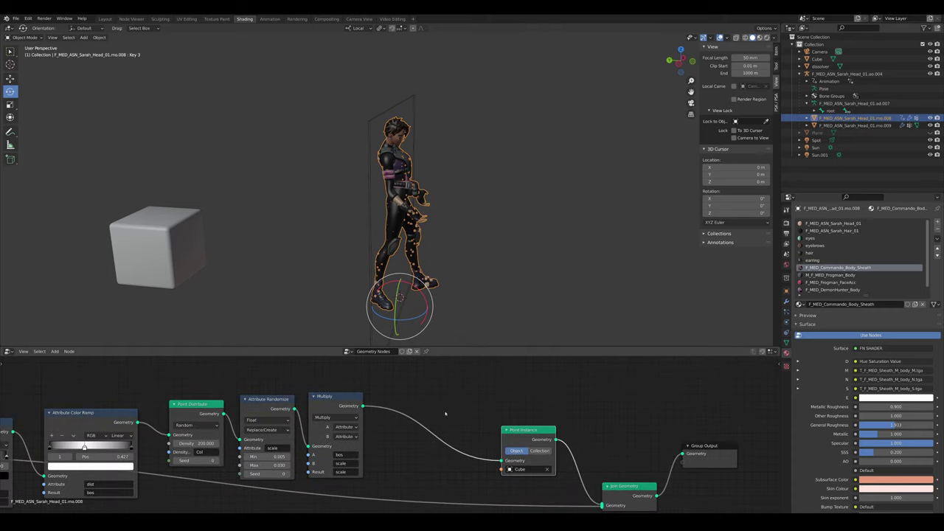
key(shift+a)
mouse_move(441, 408)
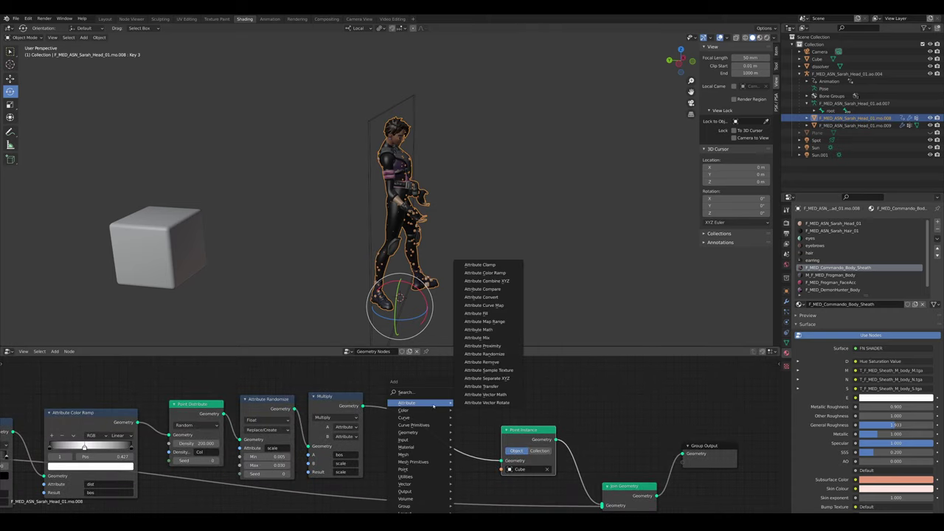
- Rearrange the nodes to open a gap between the bos color ramp and Point Distribute
scroll(380, 428, down, 4)
middle_drag(236, 434, 521, 441)
scroll(435, 414, up, 4)
drag(320, 422, 327, 398)
middle_drag(595, 423, 361, 434)
scroll(532, 403, down, 2)
drag(301, 389, 398, 435)
drag(400, 422, 464, 424)
scroll(256, 451, up, 2)
middle_drag(256, 451, 405, 425)
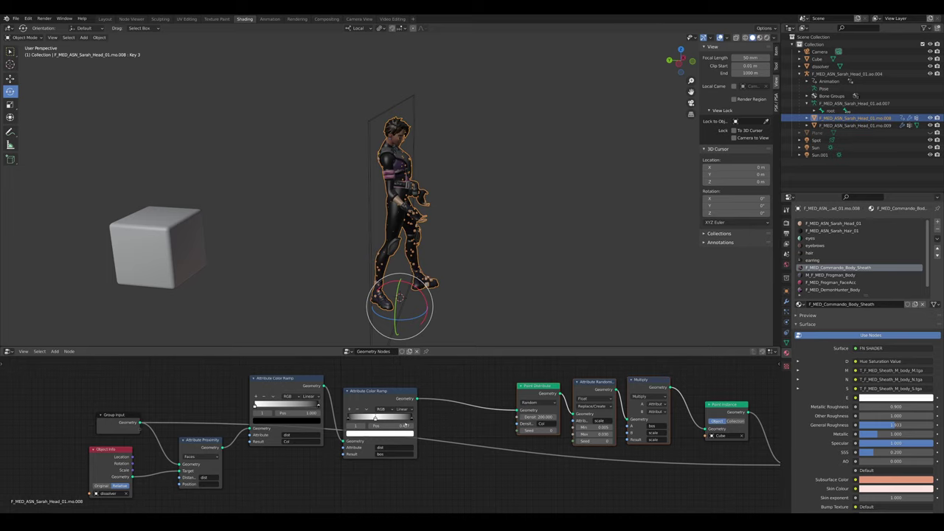
drag(378, 400, 366, 386)
scroll(366, 386, up, 3)
middle_drag(366, 385, 413, 393)
- Duplicate the Col color ramp and insert the copy between the bos color ramp and Point Distribute
click(299, 383)
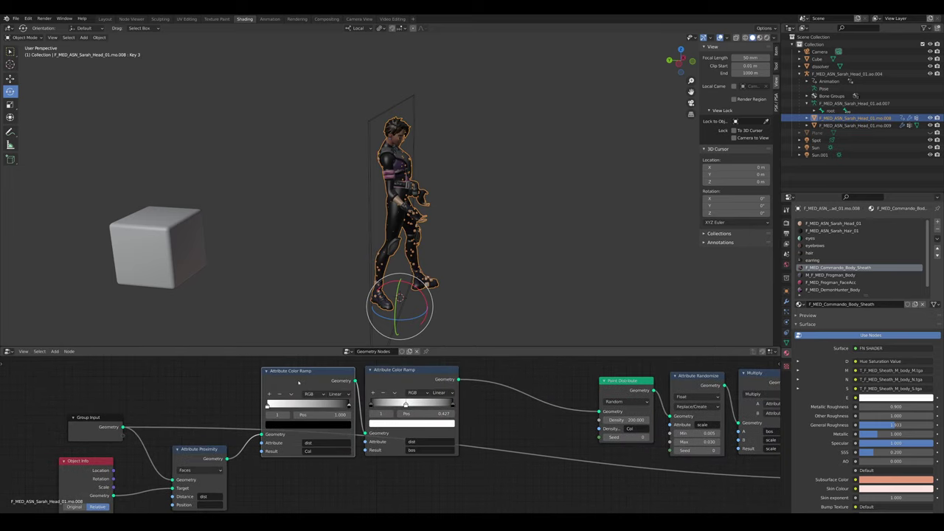
key(shift+d)
click(530, 377)
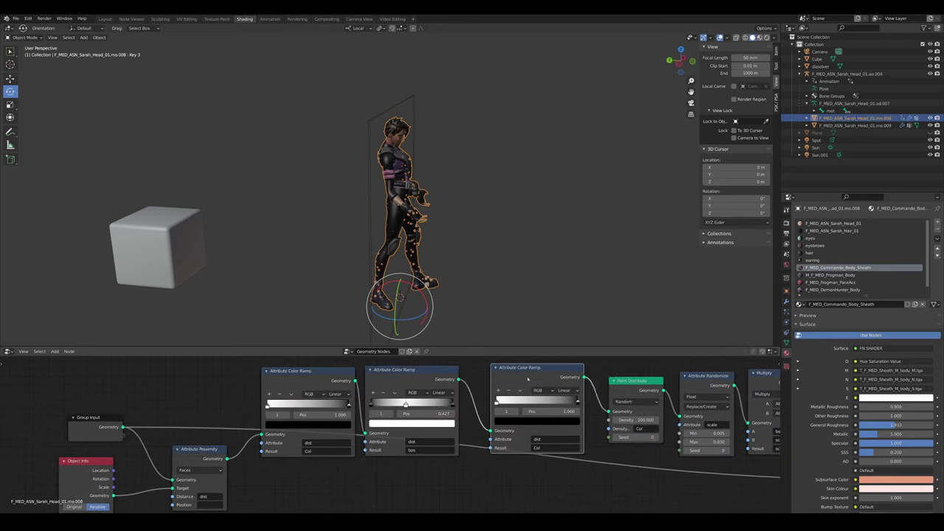
- Move the new color ramp's black stop to about 0.455 and set its result attribute to rot
scroll(471, 424, up, 2)
drag(494, 416, 419, 421)
click(451, 488)
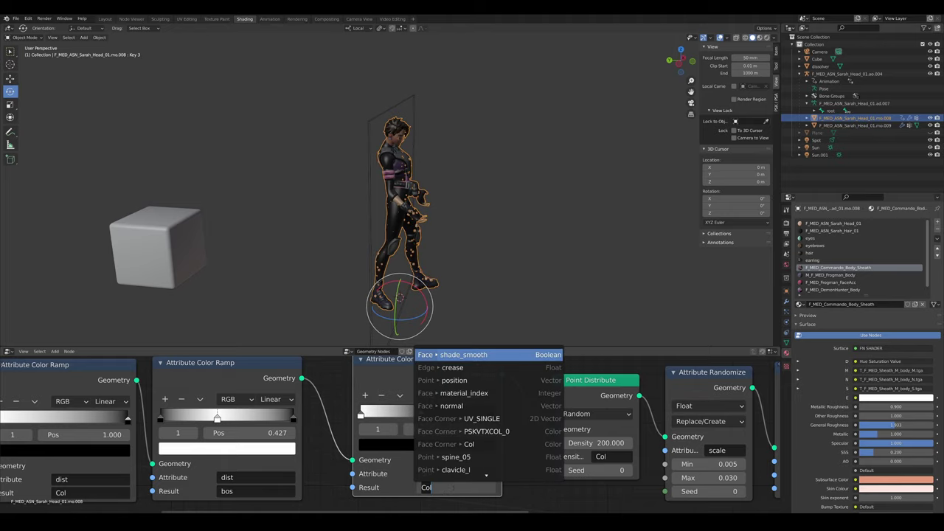
text(rot)
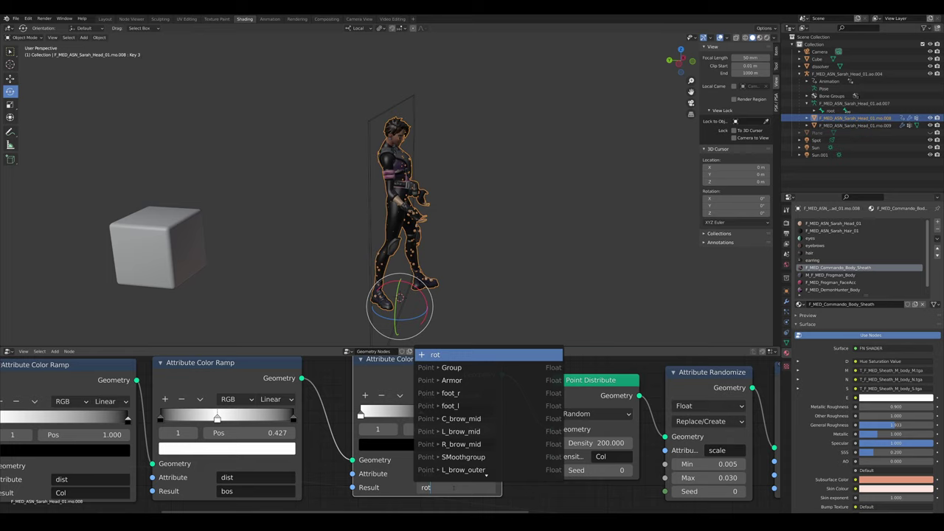
key(Return)
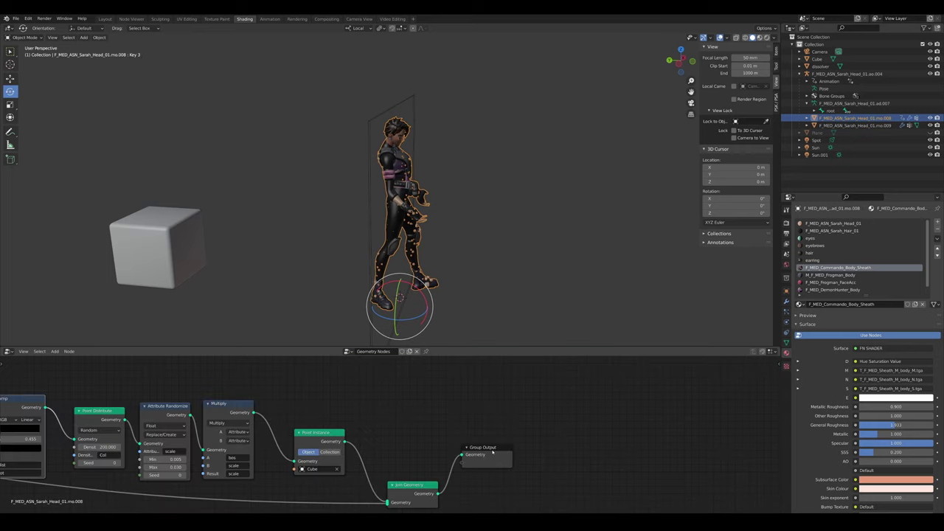
- Make room around Point Instance and Join Geometry, and insert an Attribute Math node set to Multiply after the scale Multiply node
drag(493, 452, 567, 450)
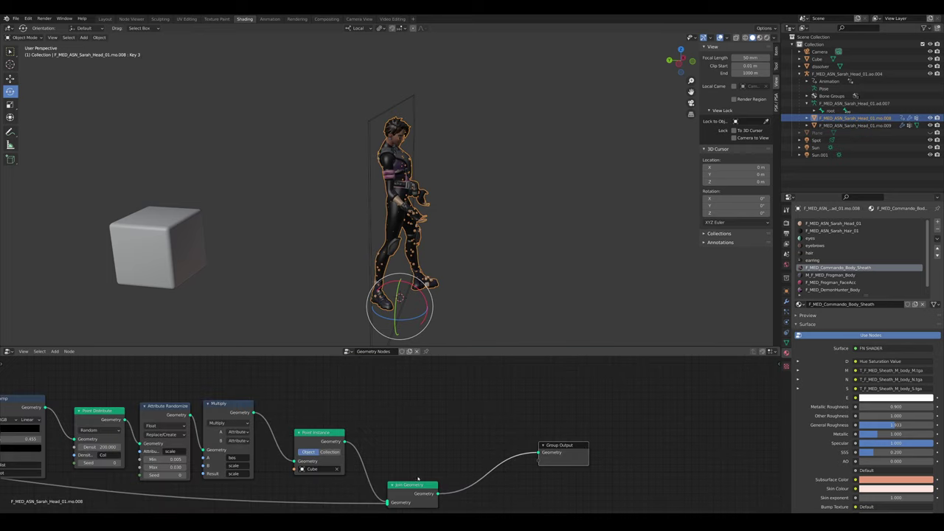
drag(422, 484, 524, 488)
key(shift+a)
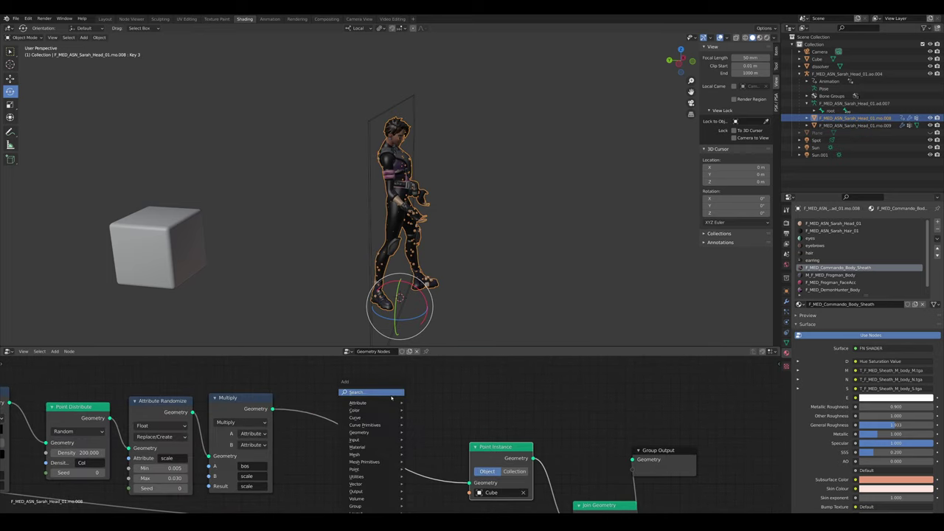
click(393, 394)
text(mat)
key(Down)
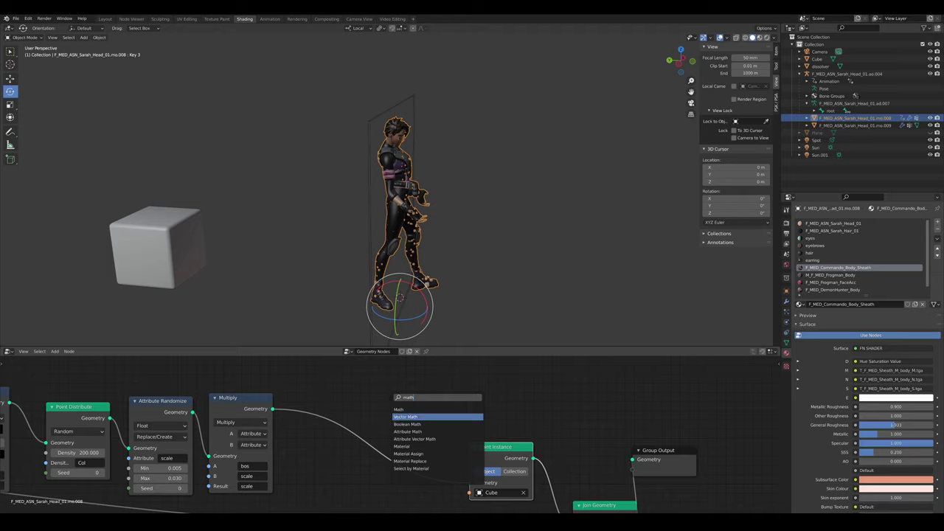
key(Down)
key(Down)
key(Return)
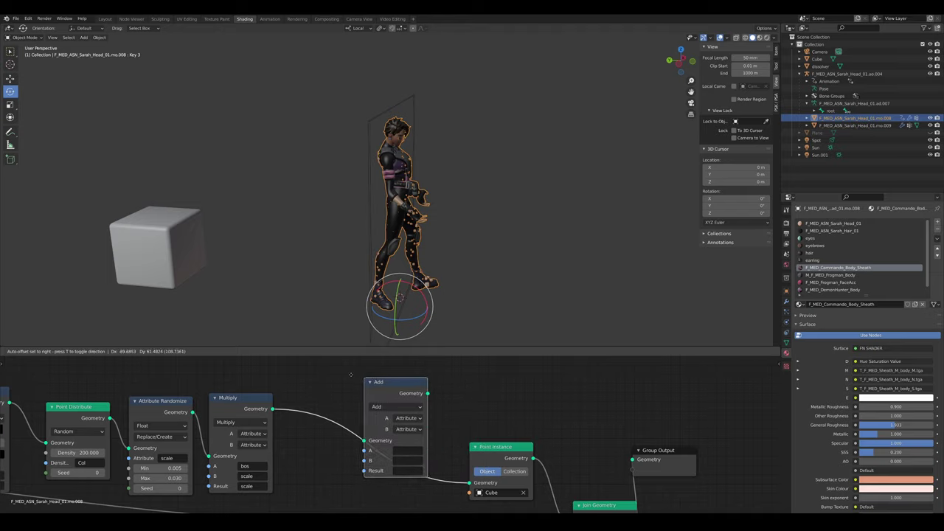
click(311, 386)
click(345, 414)
click(350, 318)
- Set the new Multiply node's A attribute to rot and its B attribute to rotation
scroll(243, 472, up, 3)
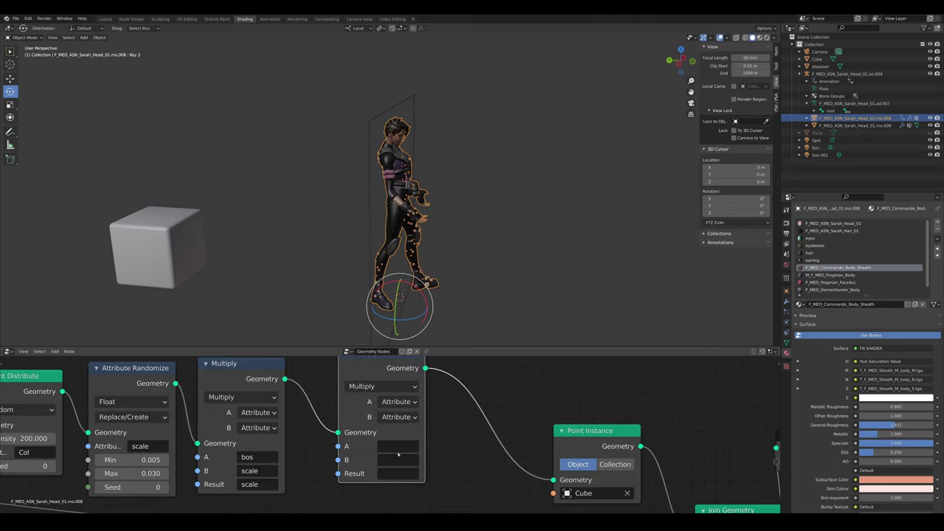
click(398, 446)
text(rot)
key(Return)
click(408, 464)
text(rot)
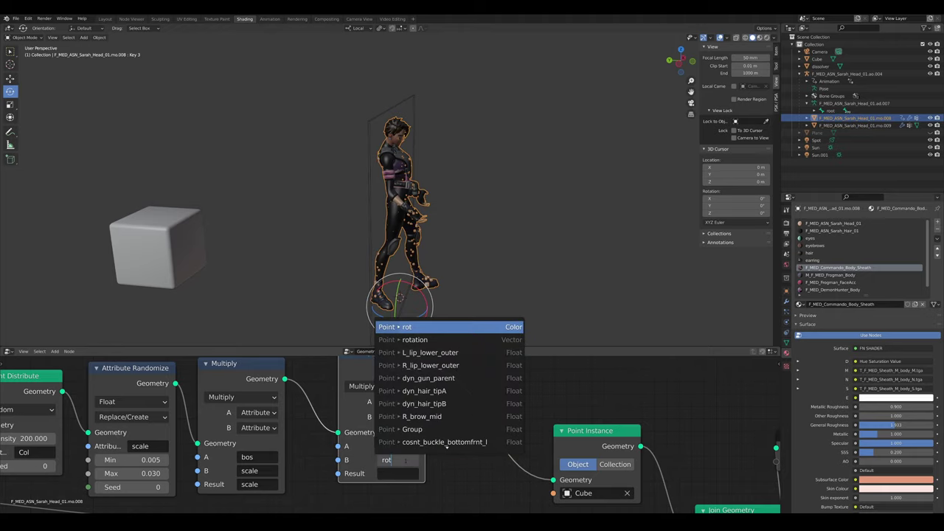
key(Down)
key(Return)
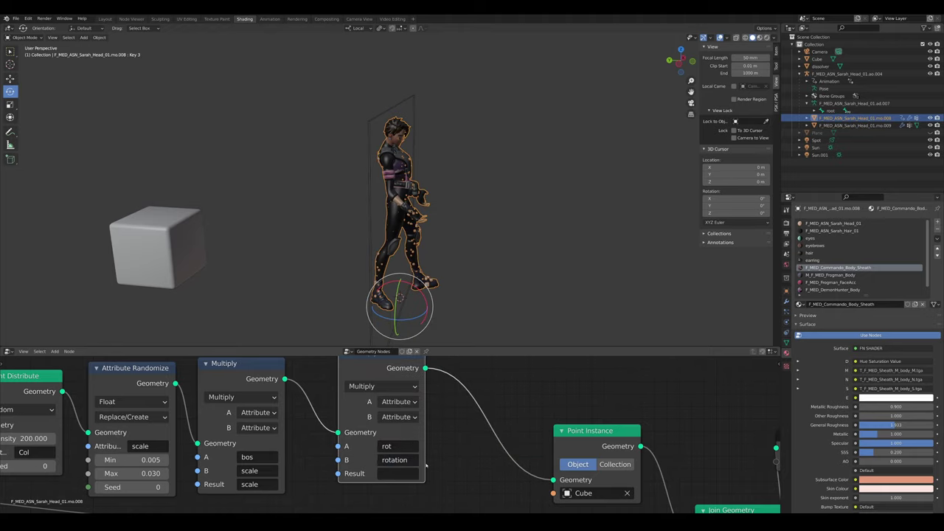
- Set the result attribute of the new Multiply node to rotation
scroll(426, 468, down, 3)
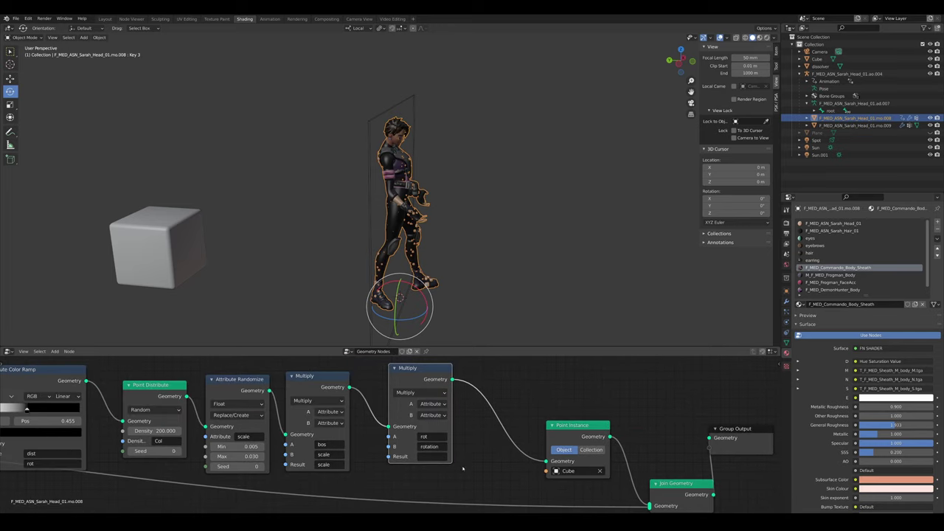
scroll(426, 467, up, 3)
scroll(426, 468, down, 2)
click(410, 460)
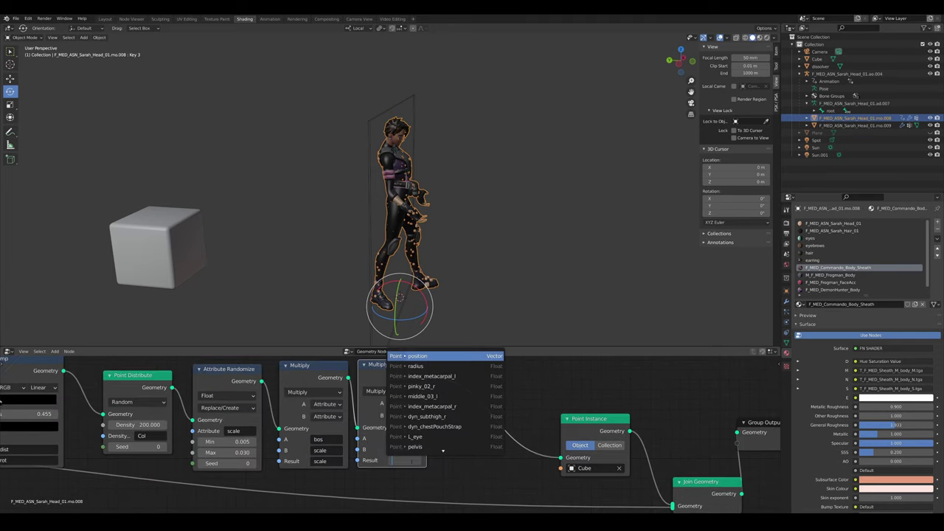
text(roto)
key(Down)
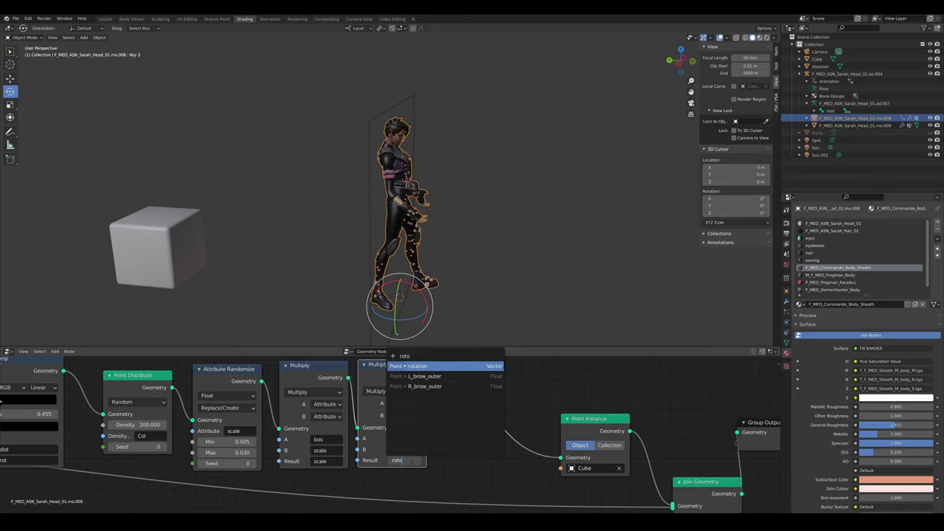
key(Return)
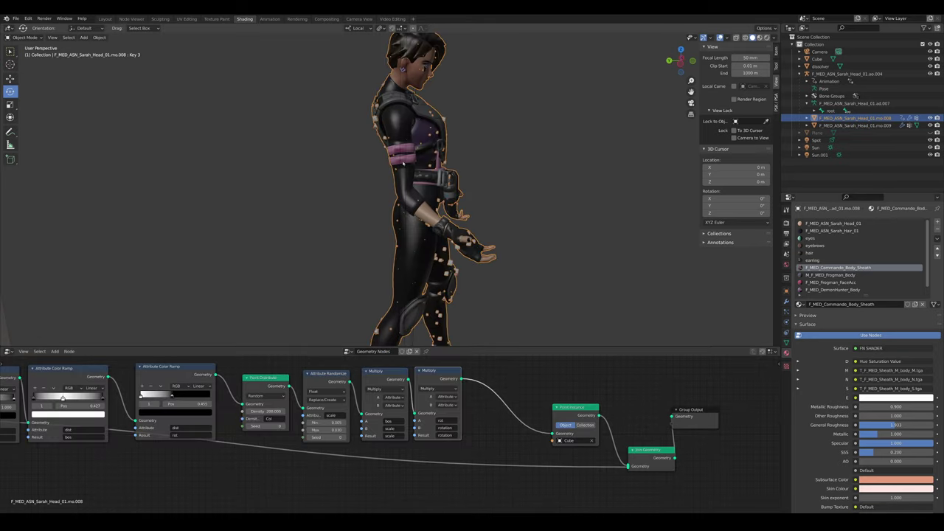
- Preview the cubes' behavior by moving the dissolver box across the character, then cancel the move
click(403, 163)
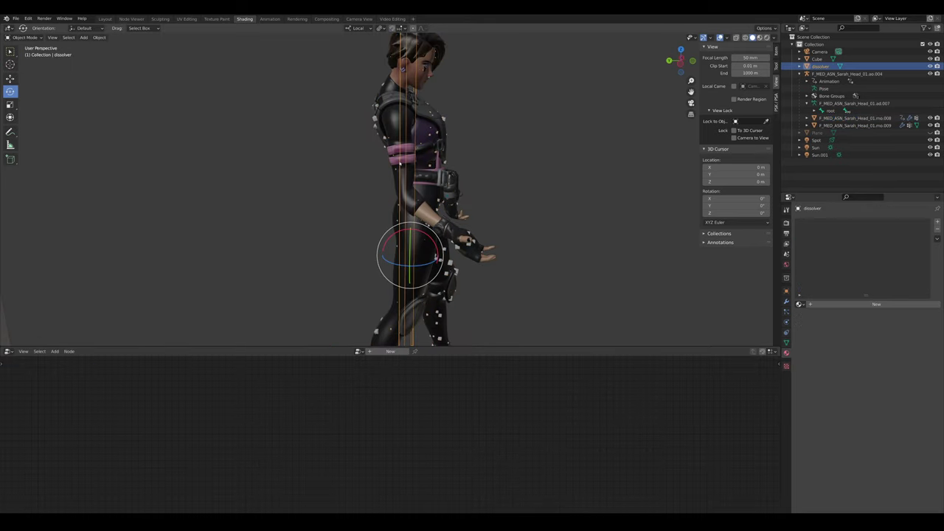
key(g)
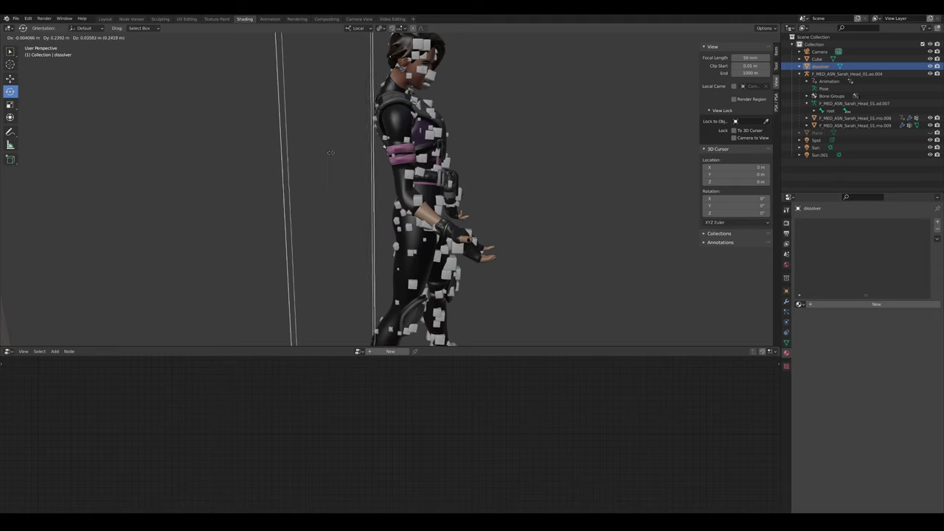
right_click(324, 152)
- Set the HSV value of the rot color ramp's white stop to 4 and test it by moving the dissolver
click(405, 157)
scroll(472, 453, down, 4)
middle_drag(473, 453, 569, 445)
scroll(569, 446, up, 4)
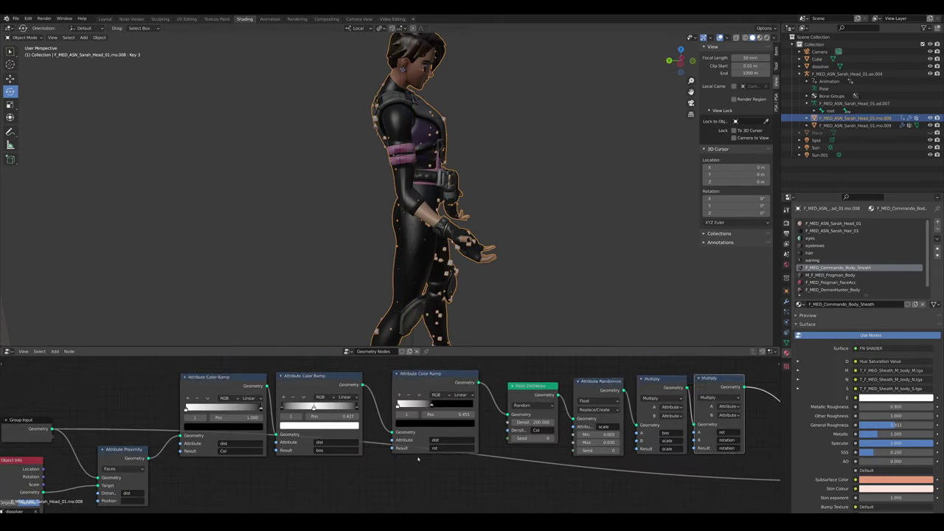
click(387, 424)
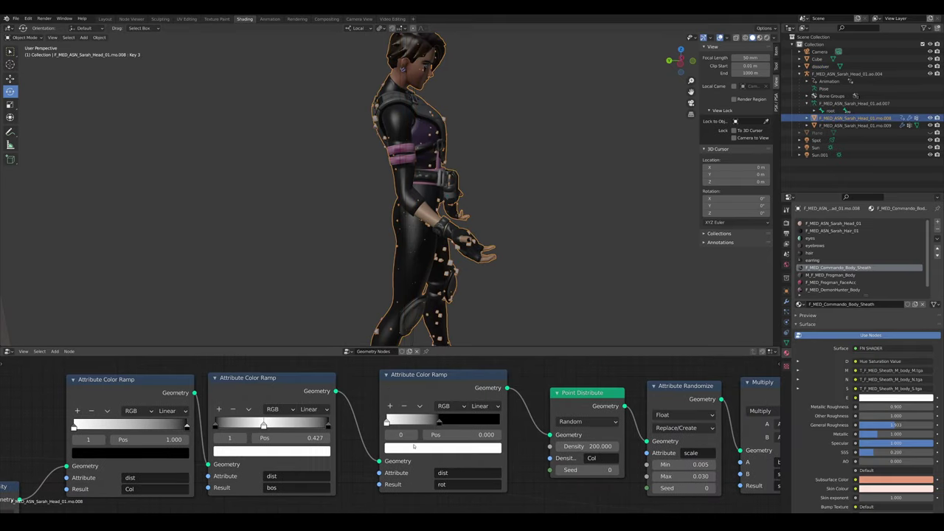
click(439, 448)
click(435, 383)
click(437, 420)
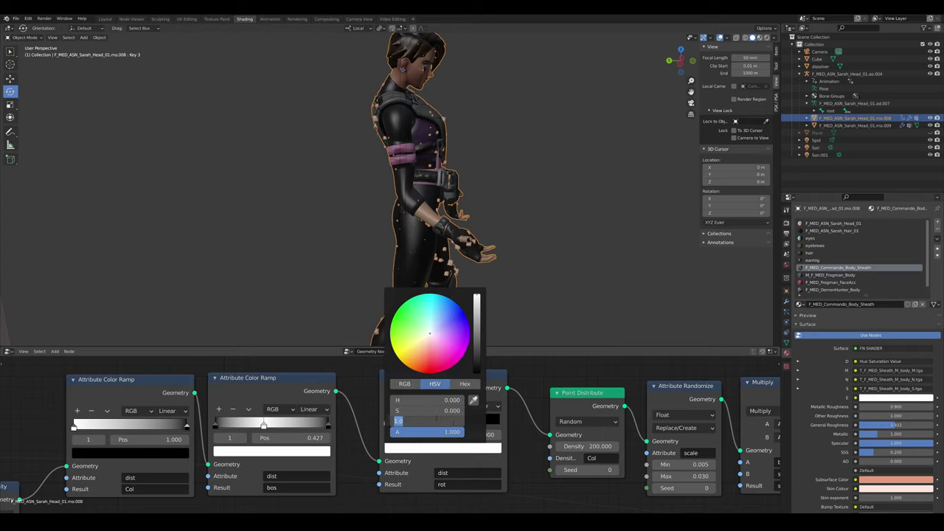
text(4)
key(Return)
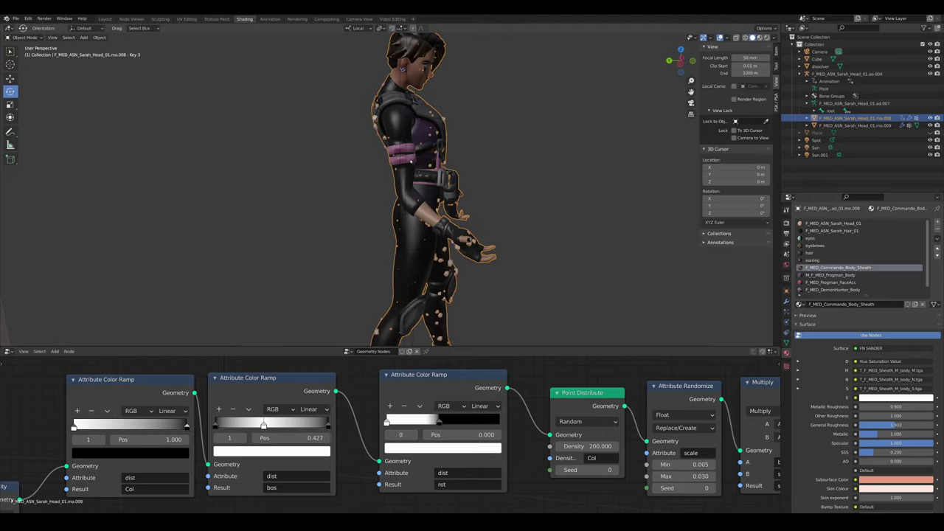
click(404, 161)
key(g)
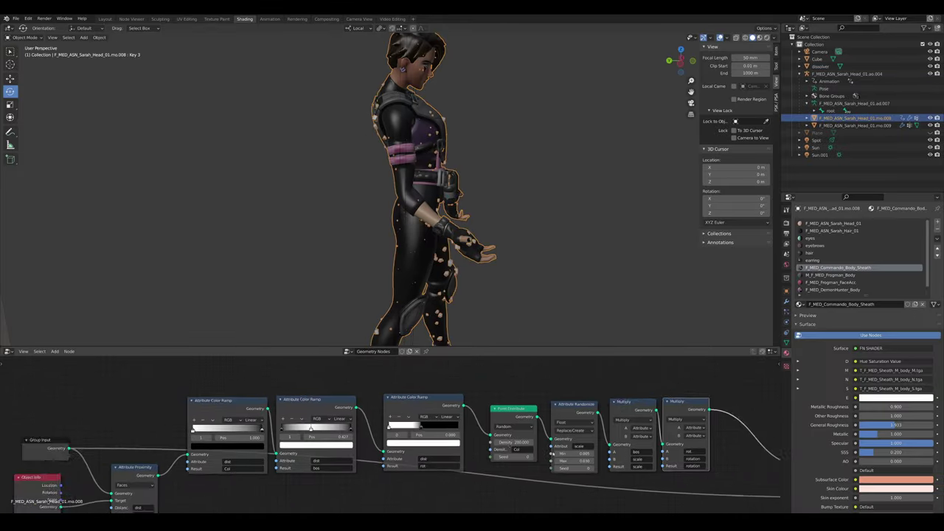
- Add an Attribute Mix node between the rotation Multiply node and Point Instance
scroll(405, 413, up, 5)
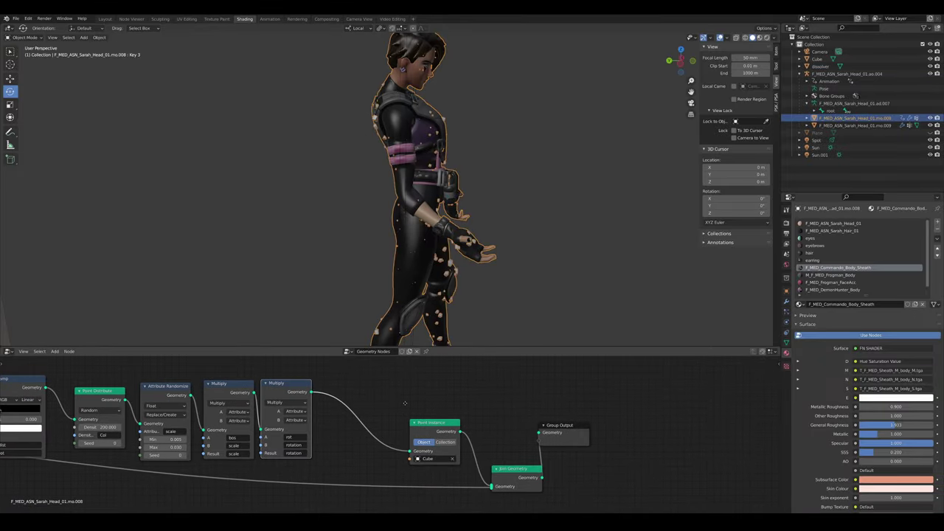
scroll(477, 431, down, 2)
key(shift+a)
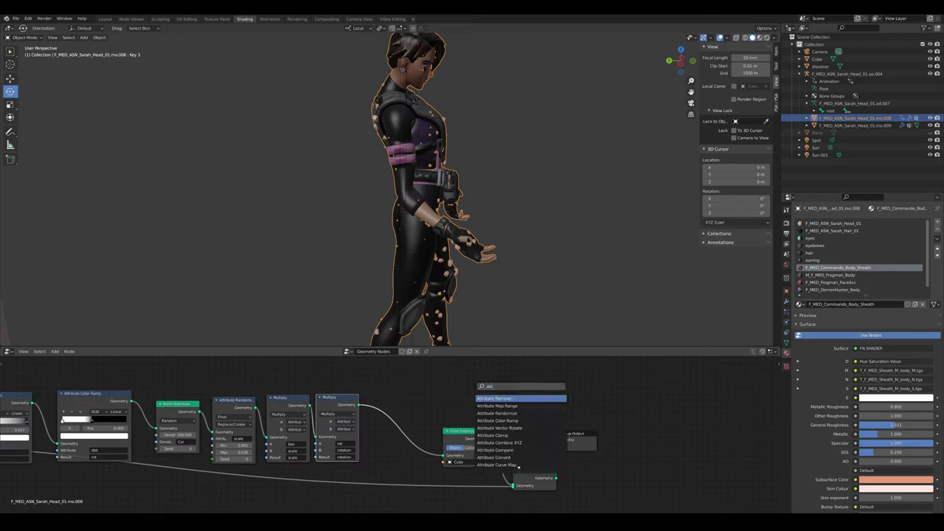
text(mix)
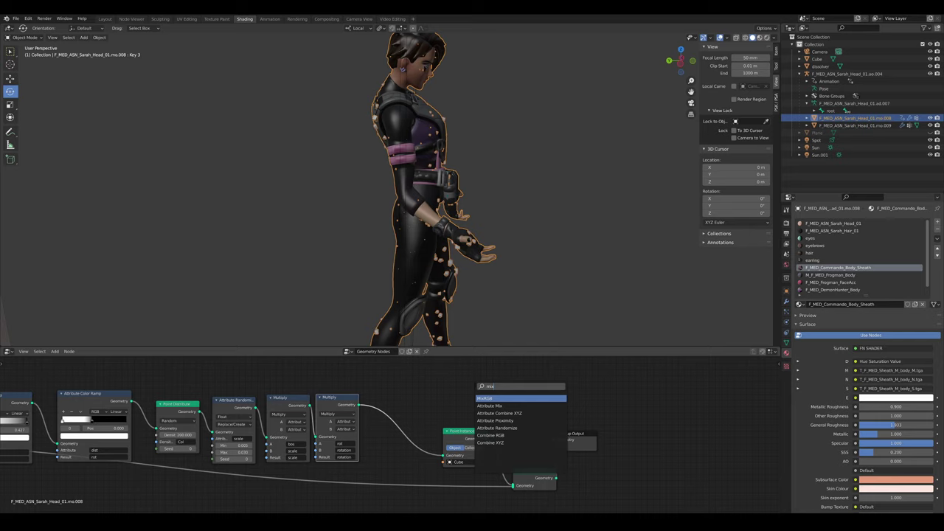
click(496, 406)
click(454, 421)
scroll(458, 422, up, 2)
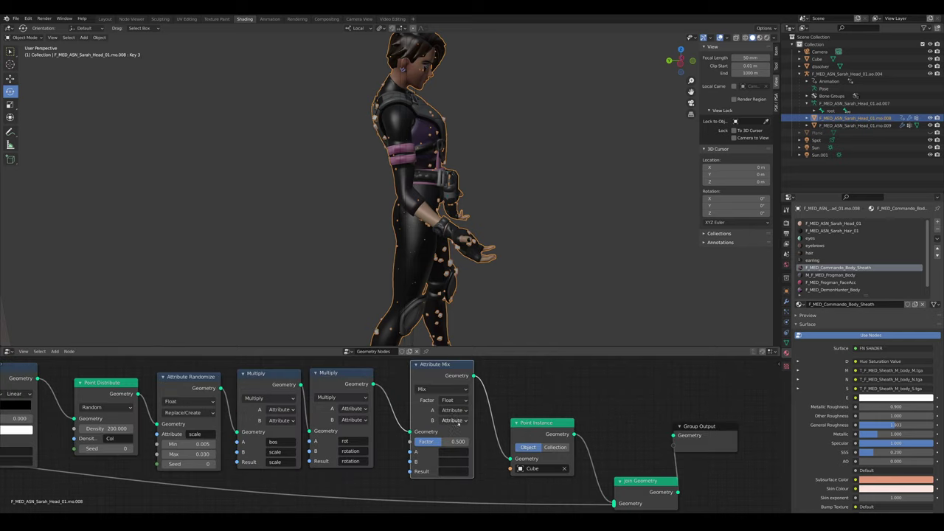
- Configure the Attribute Mix node with blend mode Multiply, B type Vector and factor type Attribute
click(452, 421)
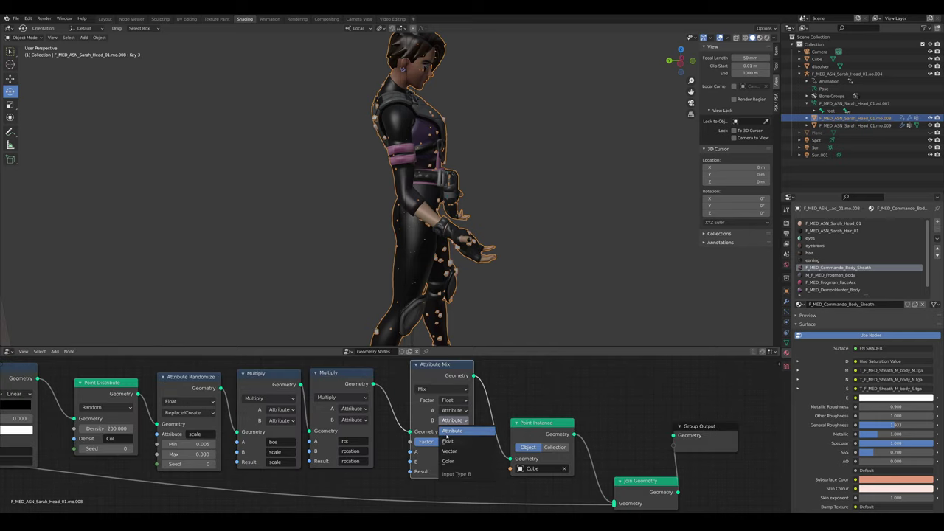
click(450, 451)
click(429, 389)
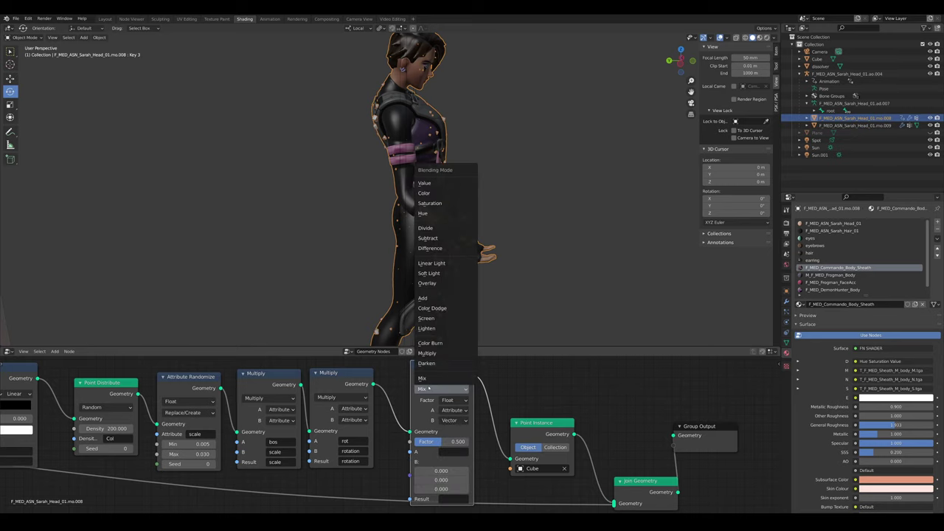
click(435, 364)
scroll(461, 423, up, 1)
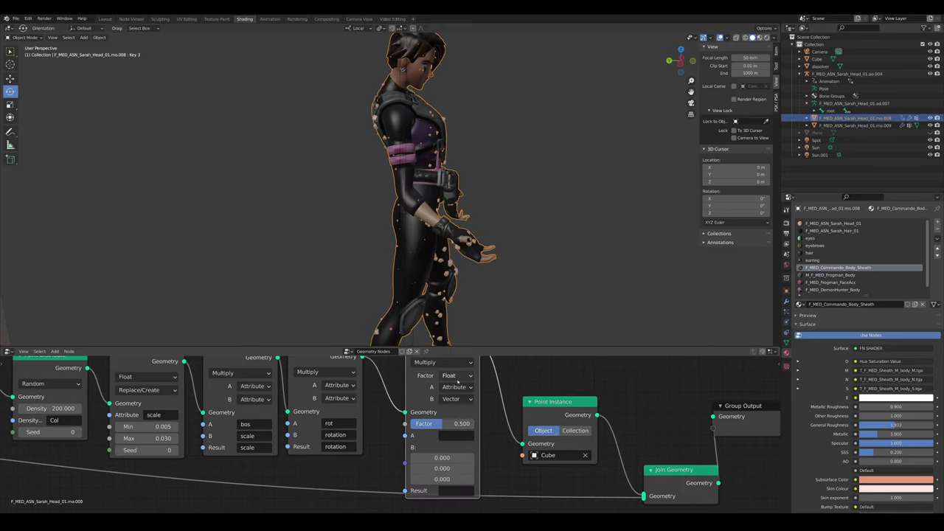
click(457, 380)
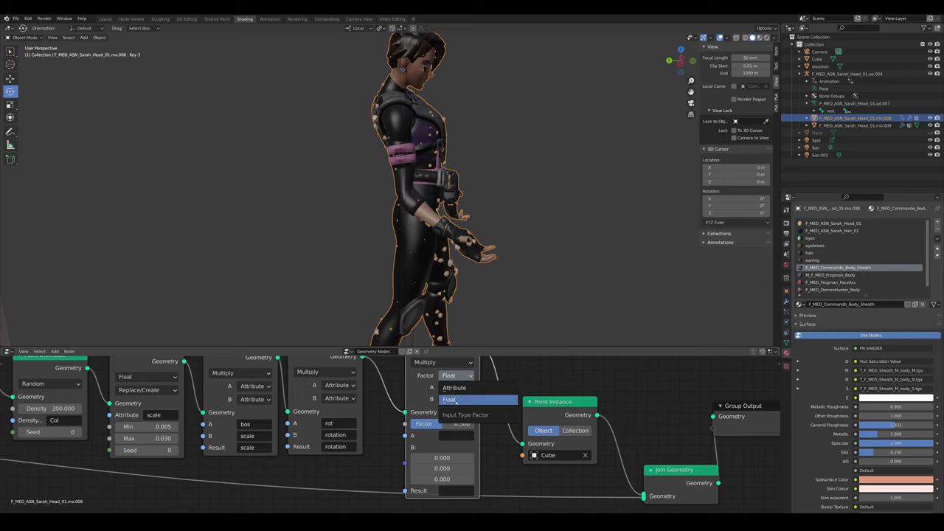
click(452, 391)
- Set the Attribute Mix node's factor attribute to rot
scroll(439, 423, down, 2)
middle_drag(439, 423, 592, 425)
click(592, 431)
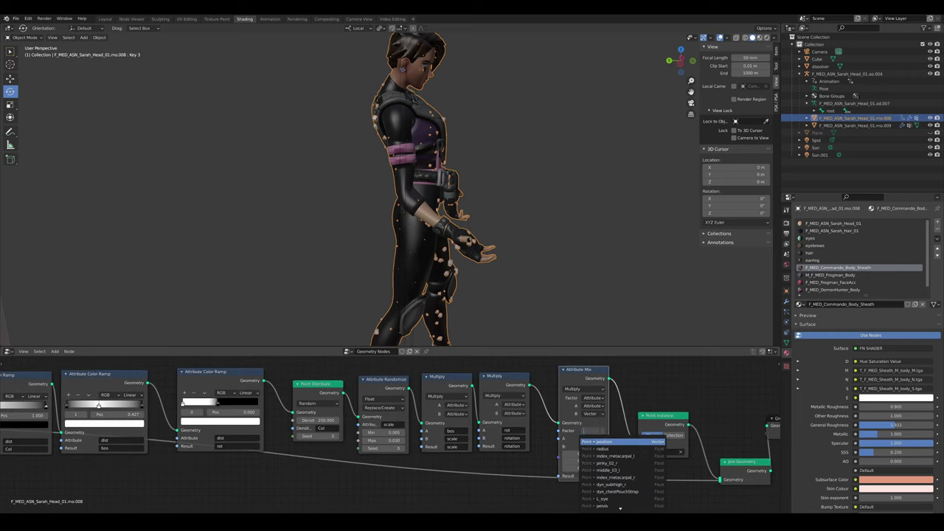
text(rot)
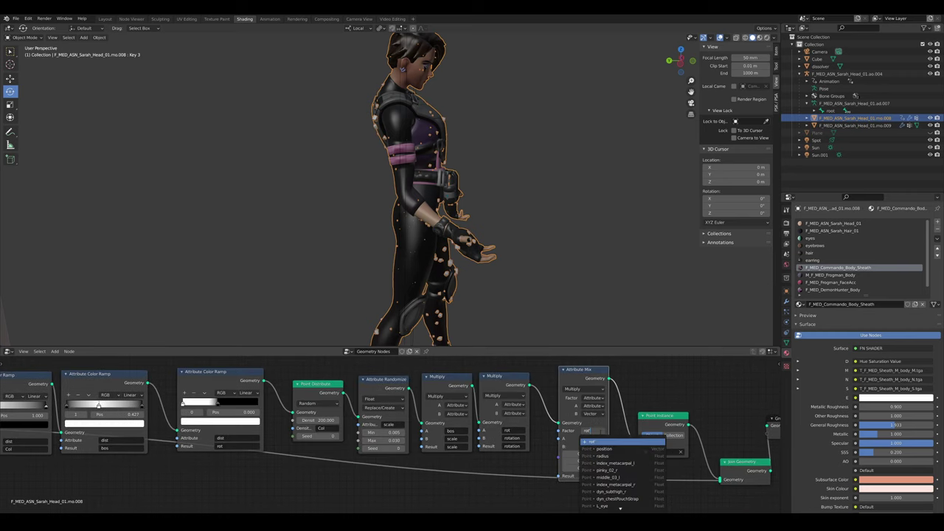
key(Return)
middle_drag(558, 453, 478, 446)
scroll(477, 445, up, 3)
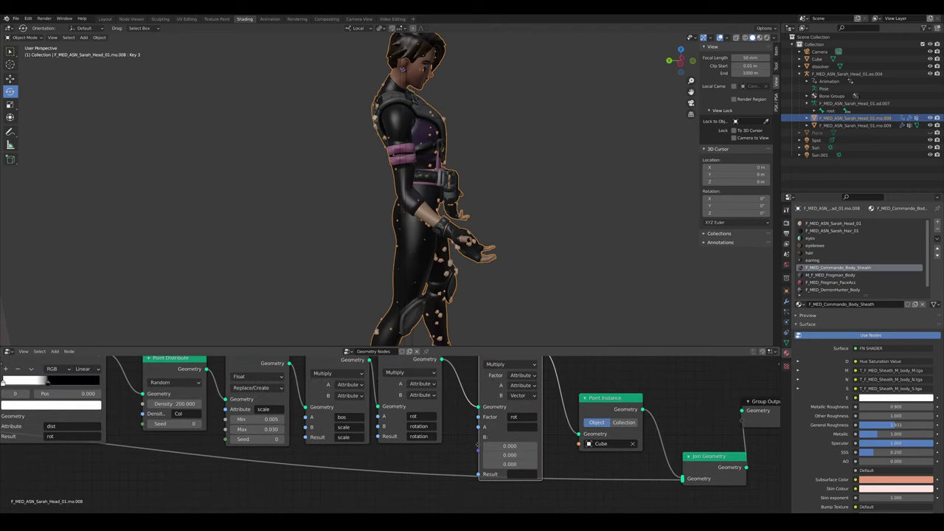
- Set the Attribute Mix node's A and result attributes to position, with a B vector of 1.000 on every axis
middle_drag(535, 430, 532, 445)
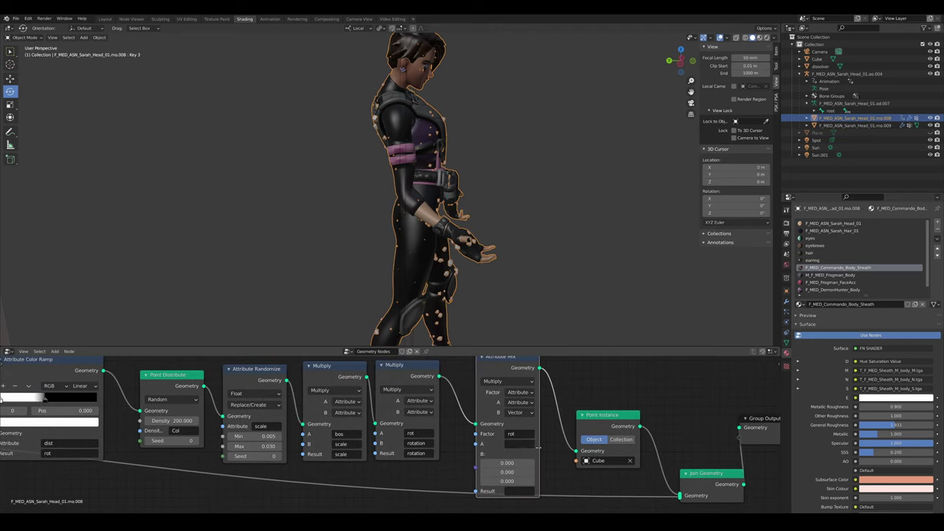
click(534, 444)
text(psd)
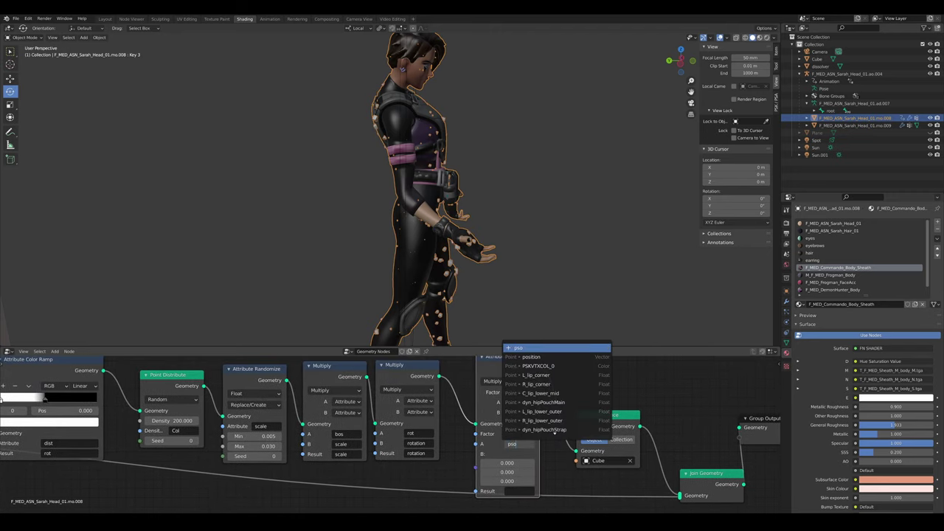
click(532, 357)
scroll(518, 490, down, 2)
middle_drag(518, 490, 485, 459)
click(485, 459)
text(pos)
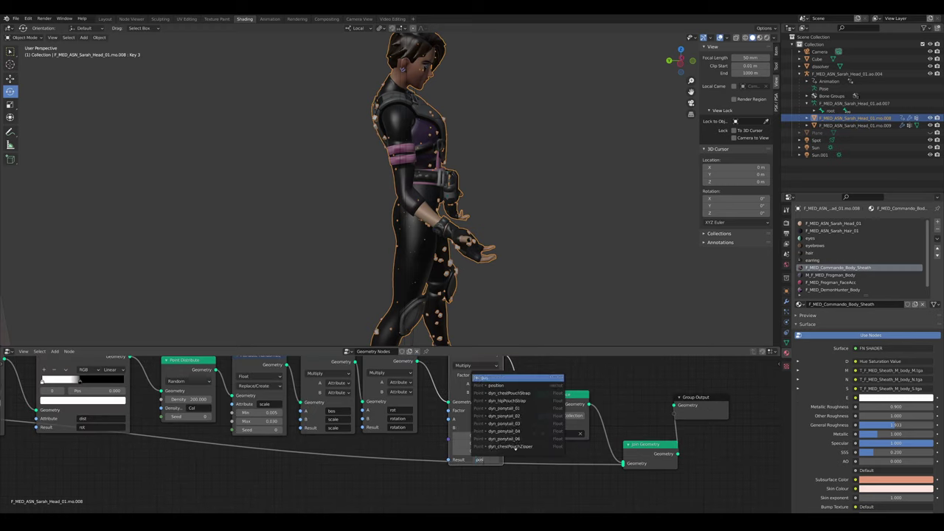
key(Return)
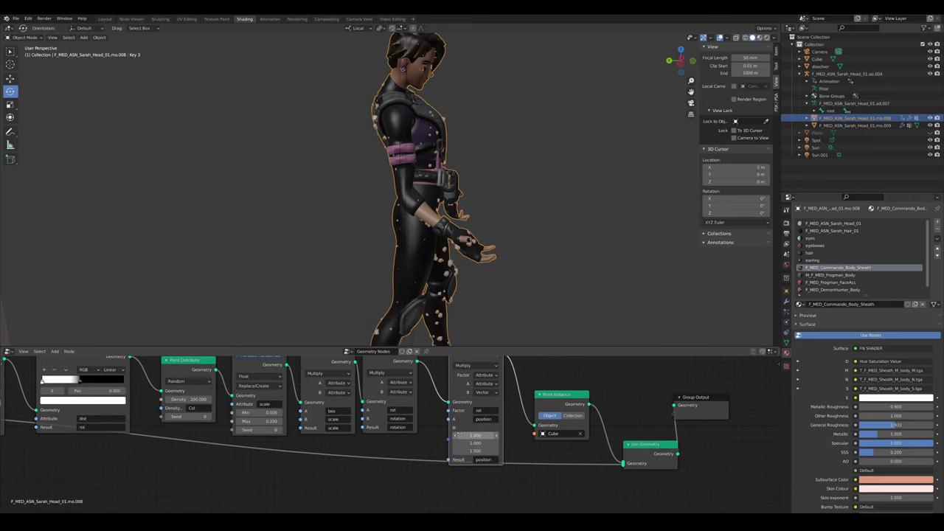
- Set the Z value of the Attribute Mix node's B vector to 2.000
scroll(458, 438, up, 2)
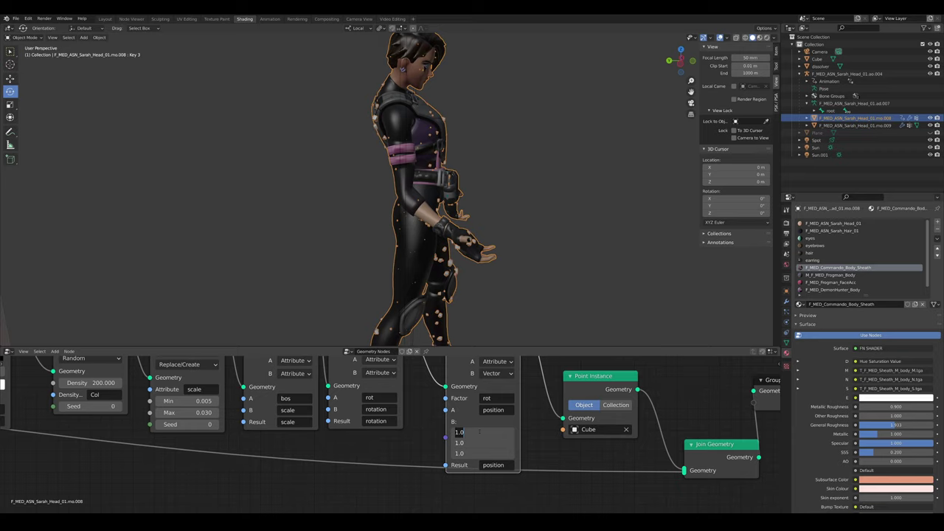
key(Return)
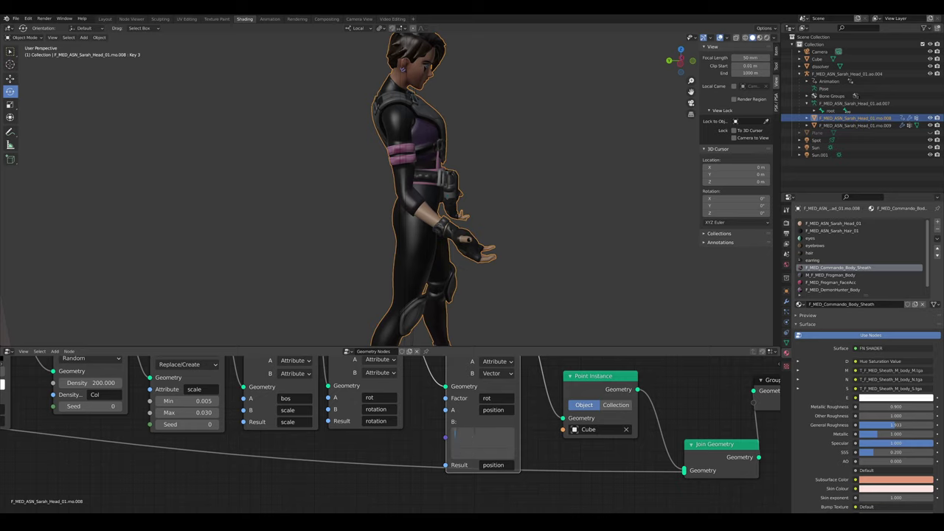
key(Return)
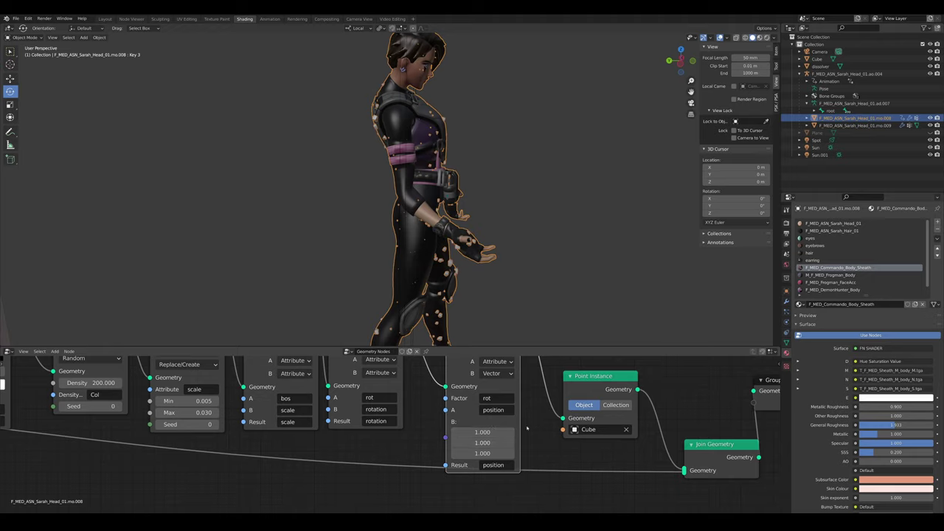
click(483, 453)
text(2)
key(Return)
- Move the dissolver box toward the character and rotate it by about -31.4° to test the cube displacement
scroll(489, 453, down, 3)
middle_drag(516, 270, 556, 267)
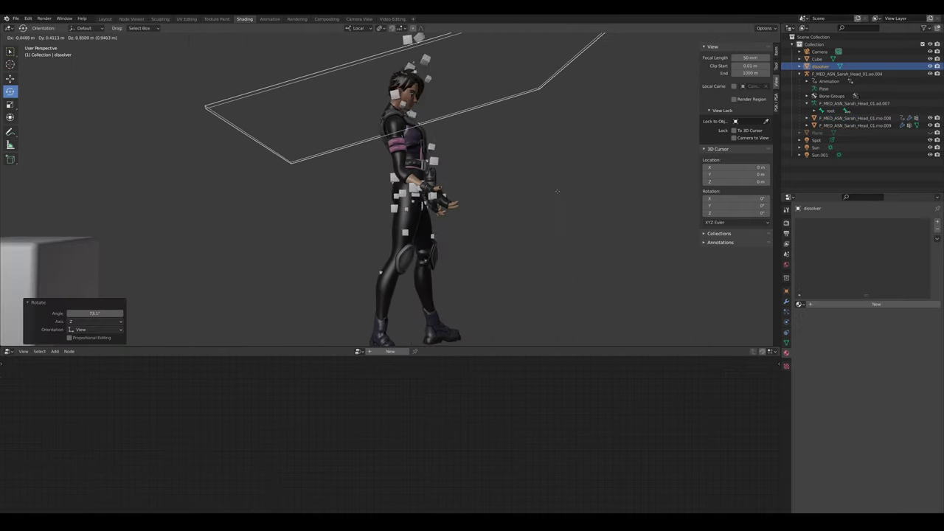
click(602, 303)
key(r)
click(576, 127)
key(g)
right_click(527, 104)
middle_drag(527, 104, 517, 136)
scroll(480, 125, down, 3)
scroll(537, 93, down, 4)
middle_drag(537, 93, 354, 125)
scroll(516, 96, up, 6)
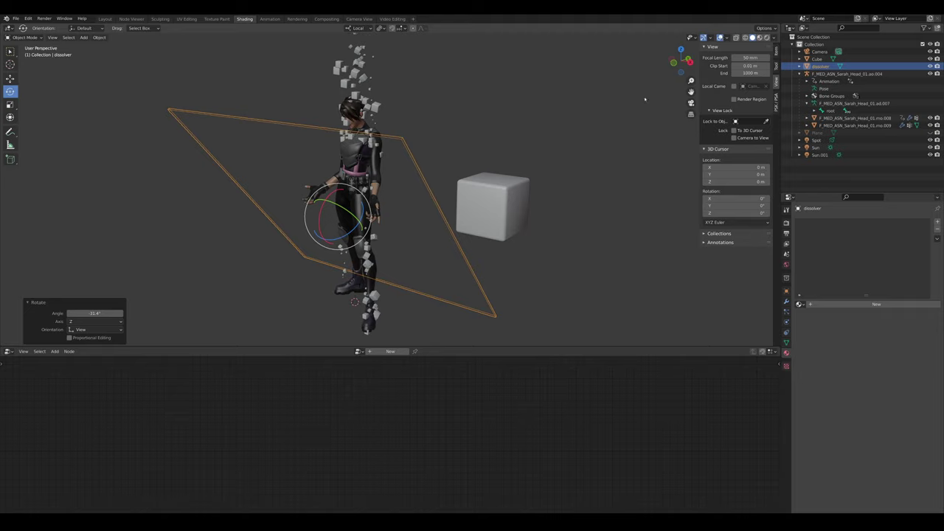
scroll(682, 67, up, 2)
- Enable the Bones overlay in the viewport and select the character's armature
click(727, 37)
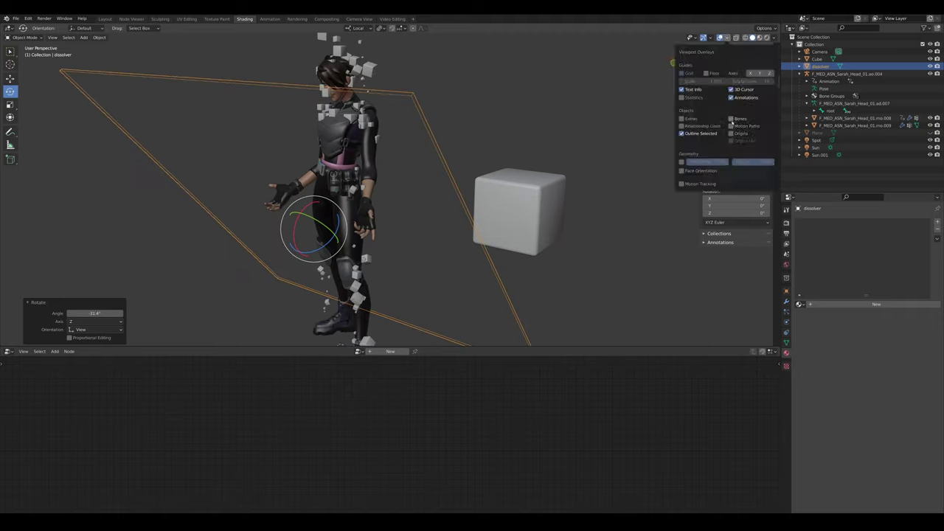
click(732, 120)
middle_drag(597, 155, 442, 188)
click(368, 299)
shift+middle_drag(360, 315, 375, 235)
- Try rotating the armature onto its side and moving the dissolver box across the lying character
key(r)
key(r)
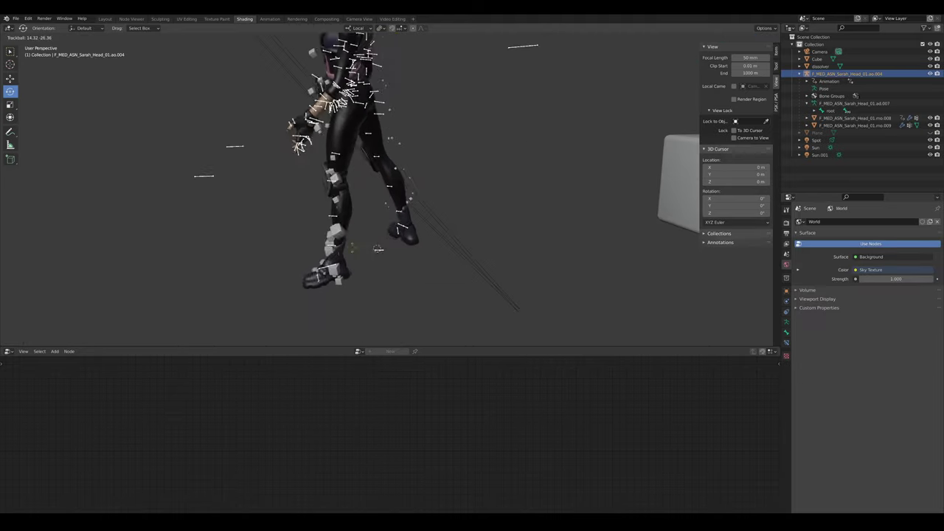
click(373, 247)
drag(368, 238, 353, 283)
click(436, 215)
middle_drag(436, 216, 508, 249)
key(g)
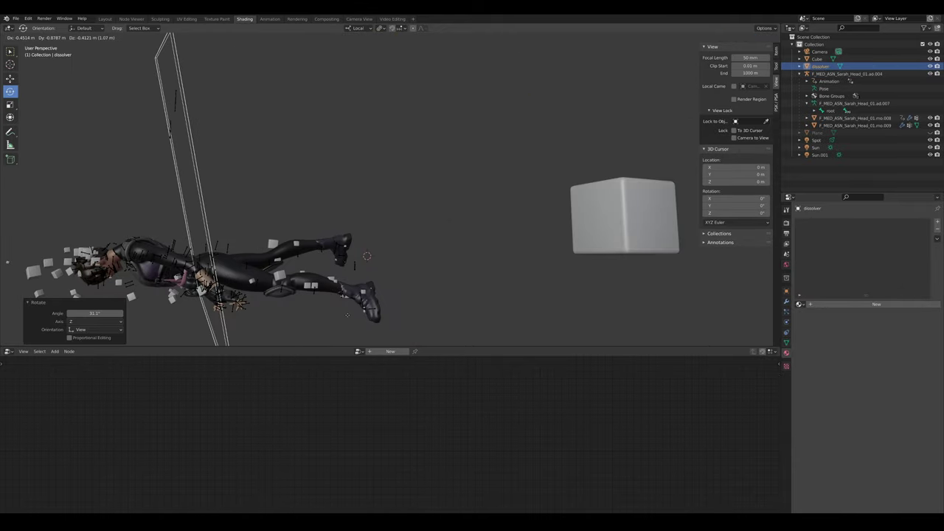
right_click(576, 276)
- Undo the dissolver move and the armature rotations
key(ctrl+z)
key(ctrl+z)
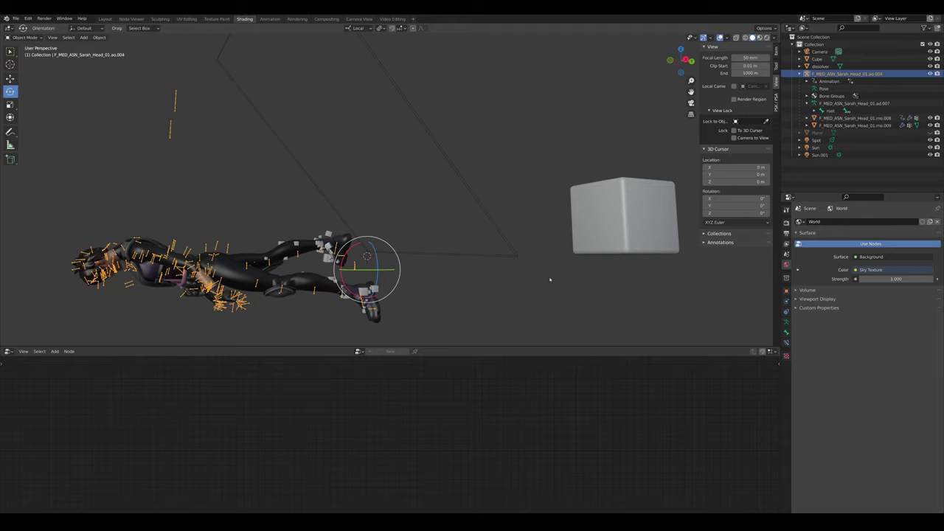
key(ctrl+z)
middle_drag(468, 267, 536, 261)
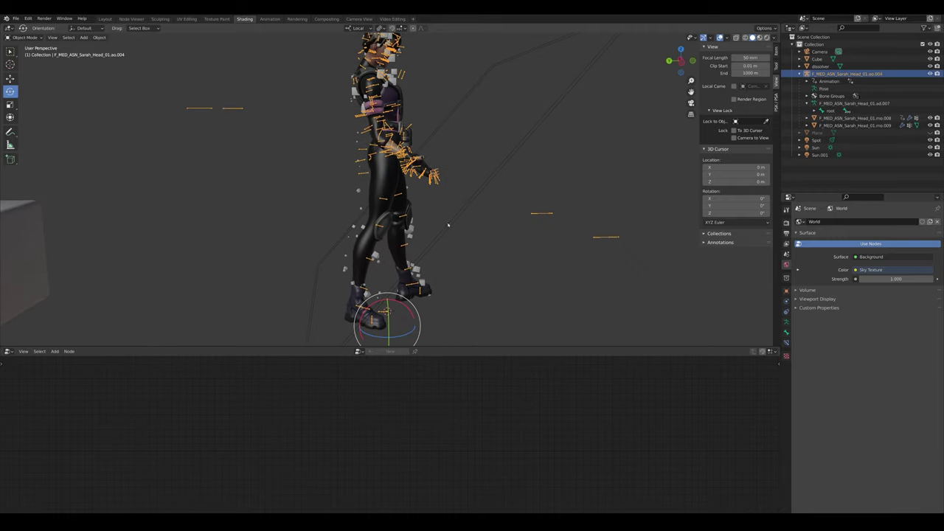
- Select the character's body mesh and set the Y value of the Attribute Mix node's B vector to 1.400
click(411, 195)
click(389, 191)
scroll(514, 443, down, 1)
scroll(514, 443, up, 3)
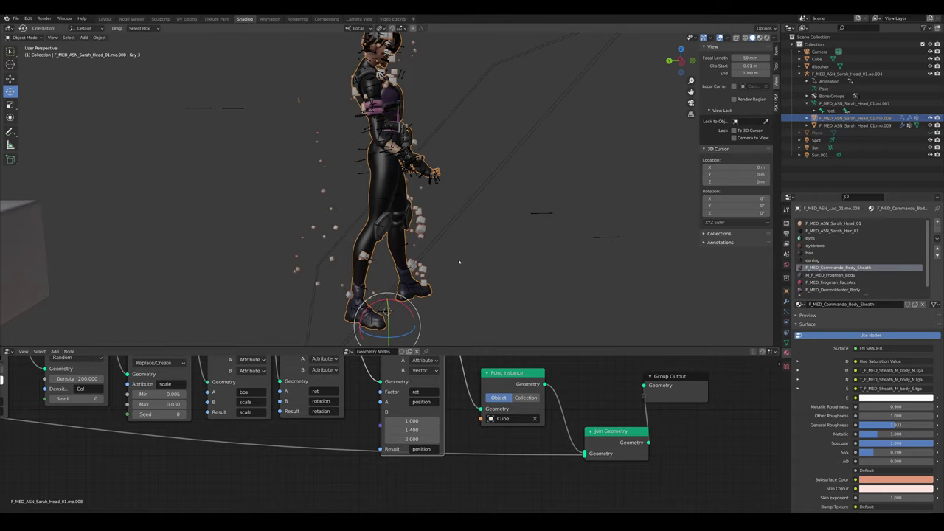
- Rotate the dissolver box by about -31° and move it across the character
click(450, 221)
scroll(462, 243, down, 3)
middle_drag(462, 242, 447, 238)
key(r)
click(530, 138)
key(g)
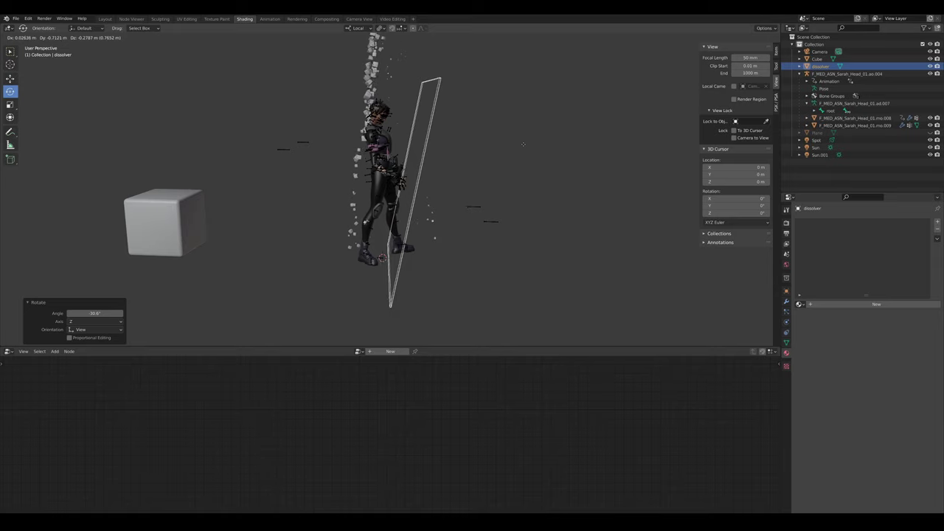
click(516, 145)
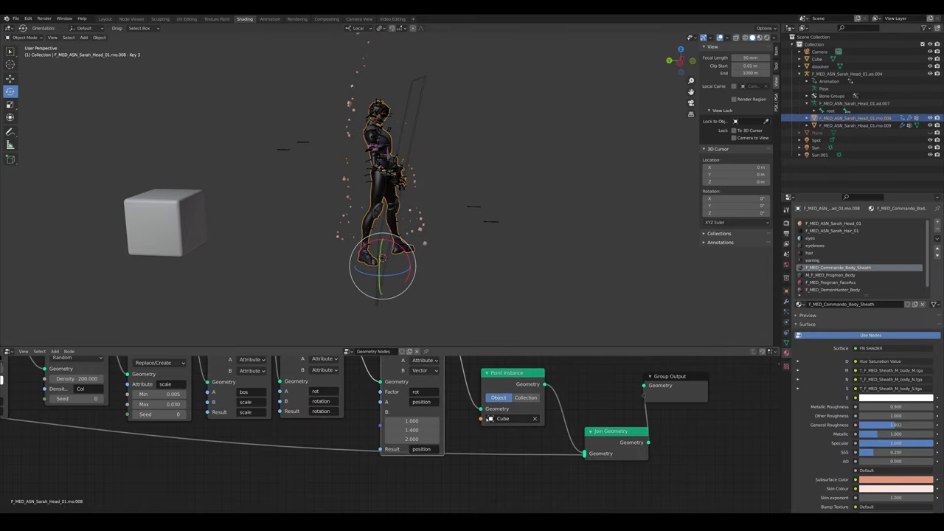
- Set the Attribute Mix node's B vector to 1.490 on X and 1.400 on Z
scroll(430, 452, up, 3)
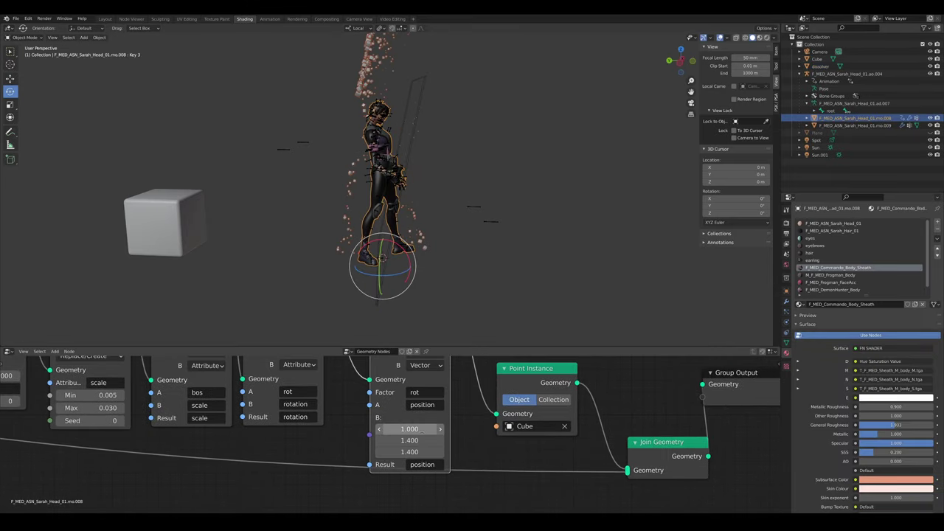
drag(409, 429, 391, 429)
- Move the dissolver box about 0.55 m along Y to behind the character and inspect the displaced cubes
middle_drag(474, 202, 451, 198)
click(431, 171)
click(431, 171)
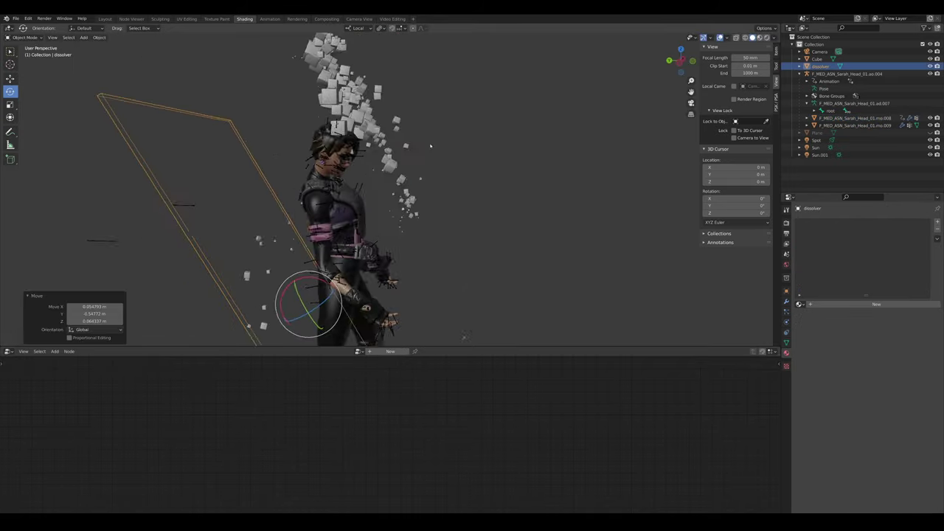
middle_drag(431, 146, 482, 137)
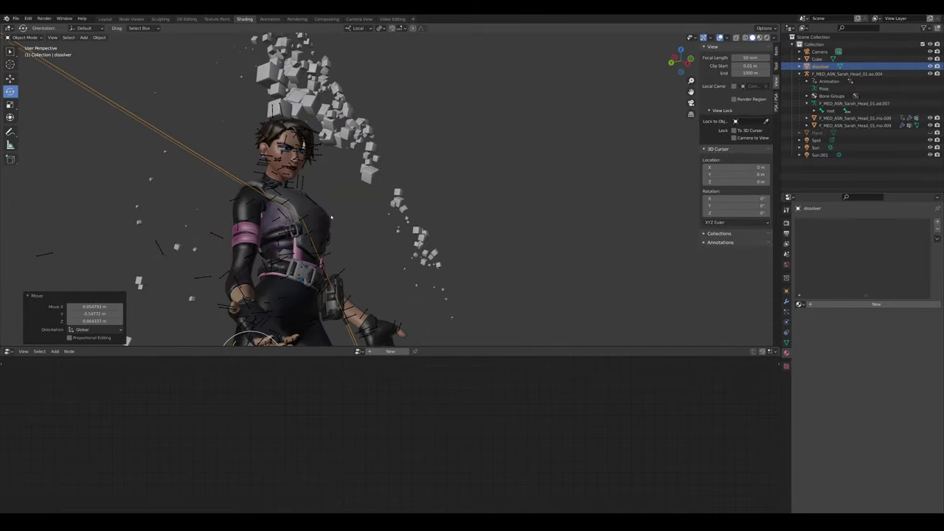
- Select the body mesh and add an Attribute Randomize node between the rotation Multiply and Attribute Mix nodes
click(311, 218)
middle_drag(443, 439, 465, 471)
scroll(468, 502, up, 5)
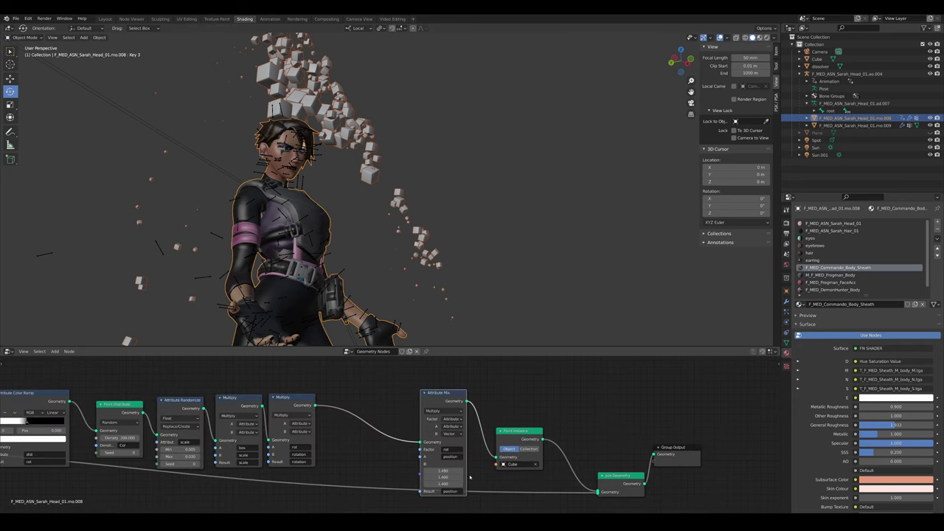
scroll(377, 430, up, 3)
middle_drag(380, 431, 396, 423)
key(shift+a)
click(364, 377)
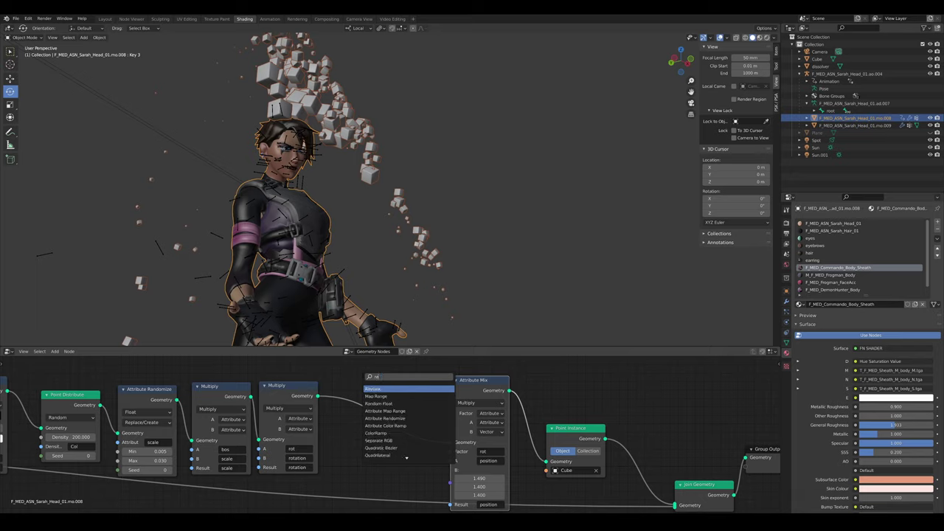
key(Return)
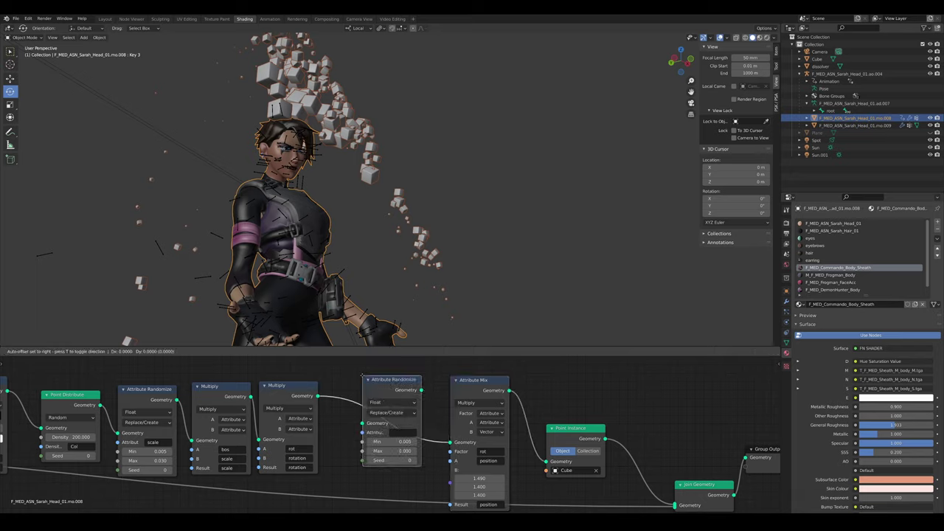
click(361, 377)
- Set the new Attribute Randomize node's data type to Vector
scroll(395, 428, up, 3)
middle_drag(442, 451, 399, 436)
scroll(394, 416, down, 1)
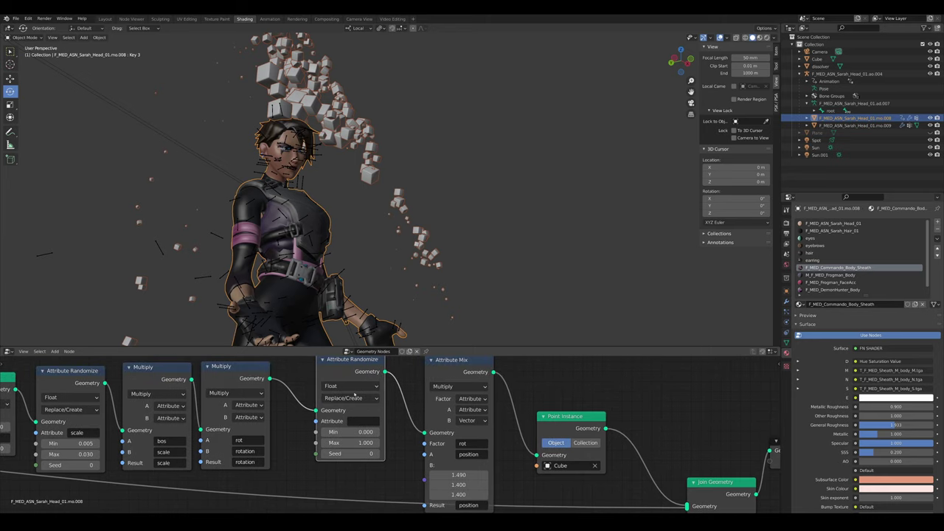
click(352, 386)
click(357, 422)
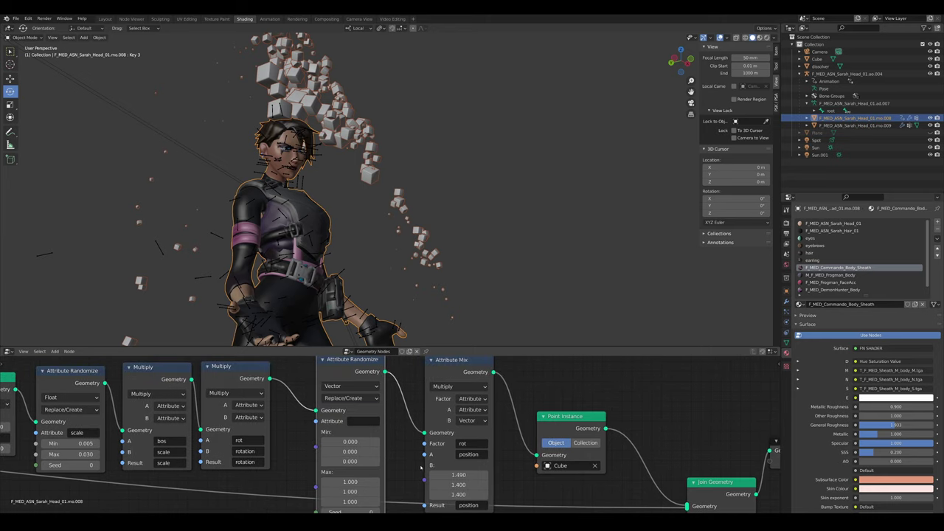
- Set the vector Attribute Randomize node's attribute to position
scroll(451, 410, up, 2)
middle_drag(457, 451, 391, 451)
scroll(464, 410, down, 1)
middle_drag(324, 453, 332, 451)
ctrl+scroll(332, 452, left, 3)
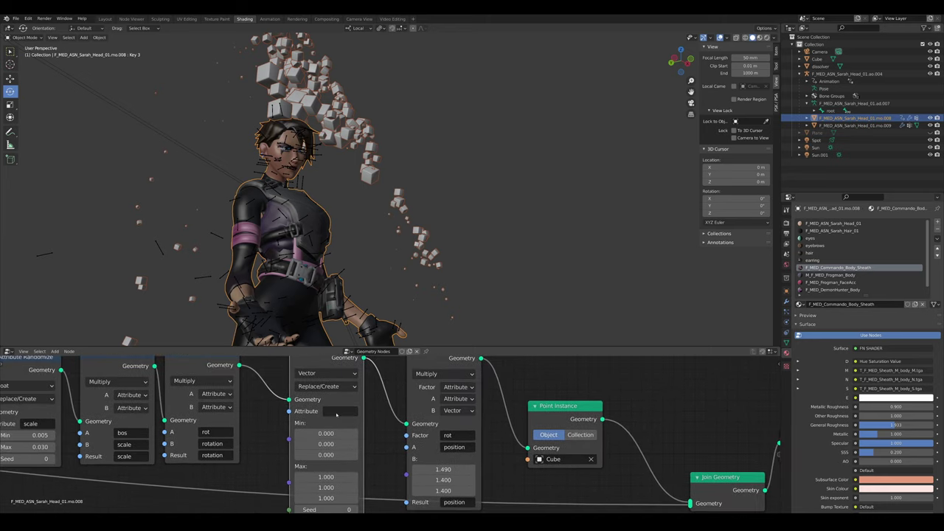
scroll(383, 454, down, 1)
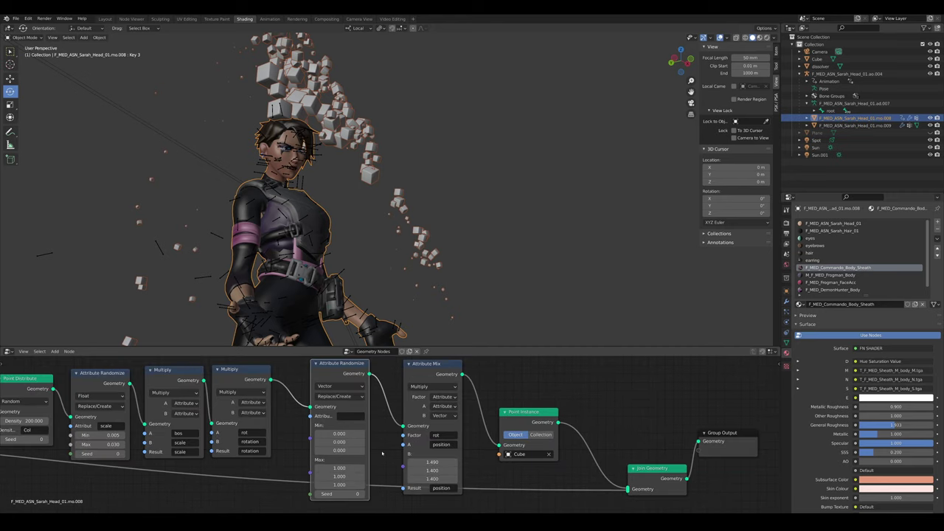
click(347, 416)
key(Return)
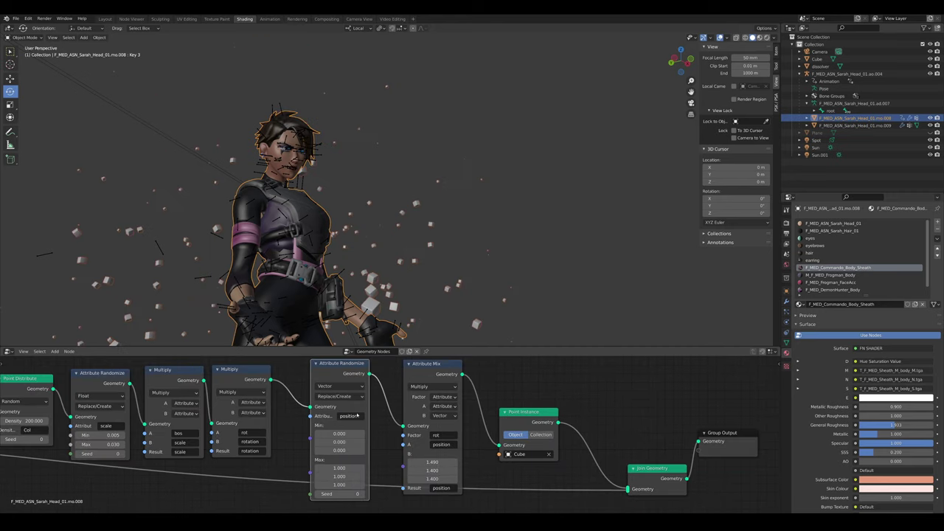
- Set the vector Attribute Randomize node's Min to 1.000 on every axis
ctrl+scroll(357, 416, left, 5)
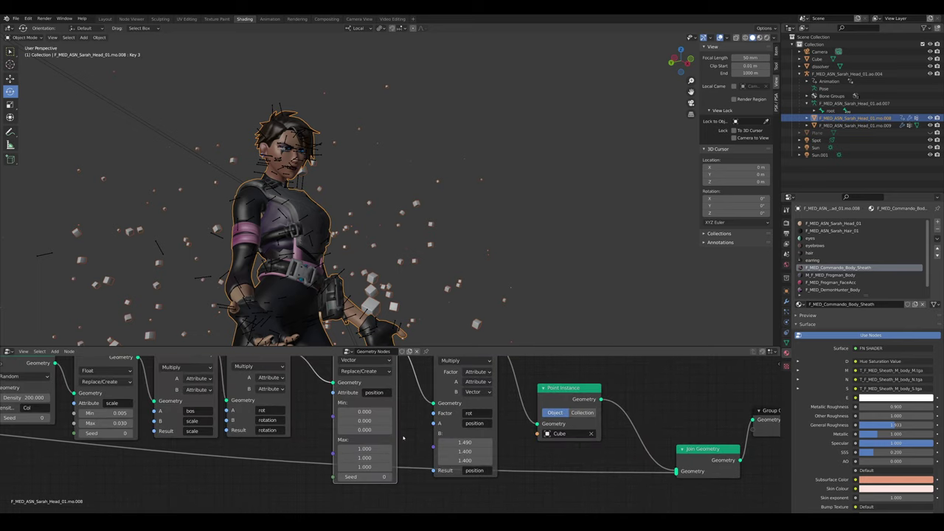
scroll(357, 414, down, 1)
middle_drag(355, 336, 397, 295)
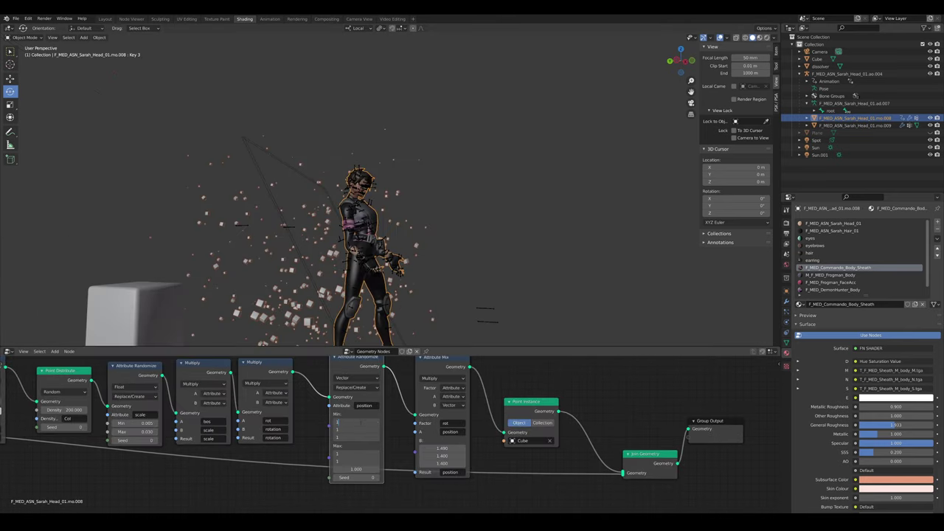
mouse_move(383, 318)
middle_down()
mouse_move(352, 280)
mouse_move(327, 275)
middle_up()
scroll(381, 446, up, 1)
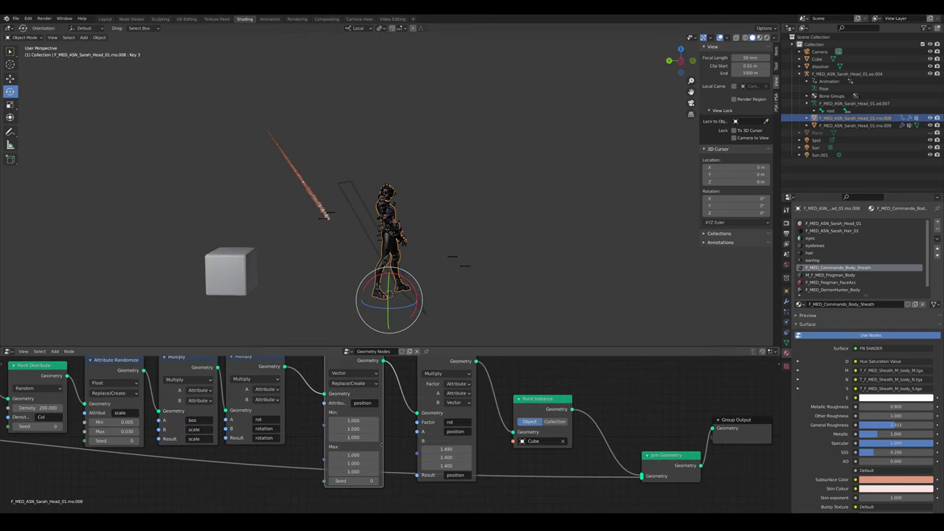
- Change the vector Attribute Randomize node's attribute name to pos
scroll(403, 375, up, 3)
click(358, 410)
key(Escape)
click(353, 386)
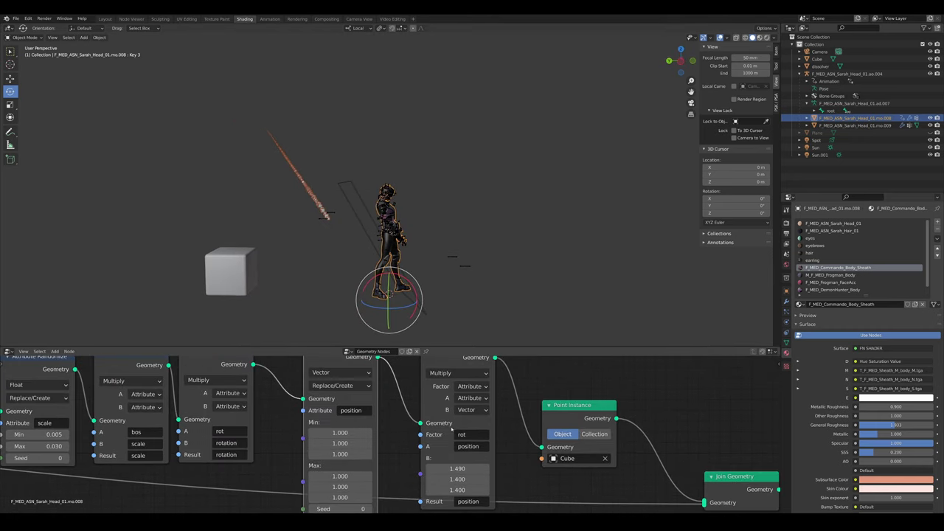
right_click(370, 417)
click(351, 410)
text(pos)
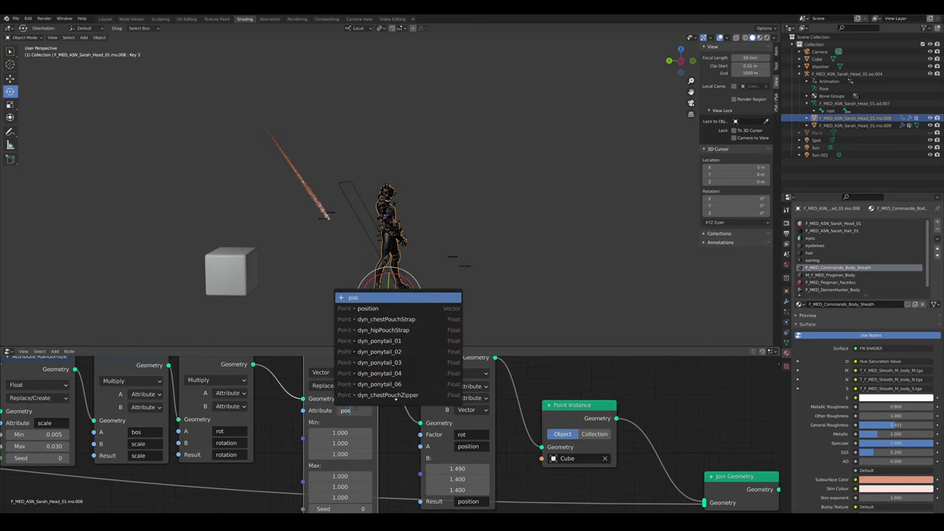
key(Return)
- Switch the Attribute Mix node's B type to Attribute and set B to pos
middle_drag(465, 468, 397, 430)
scroll(414, 378, up, 3)
middle_drag(413, 378, 400, 401)
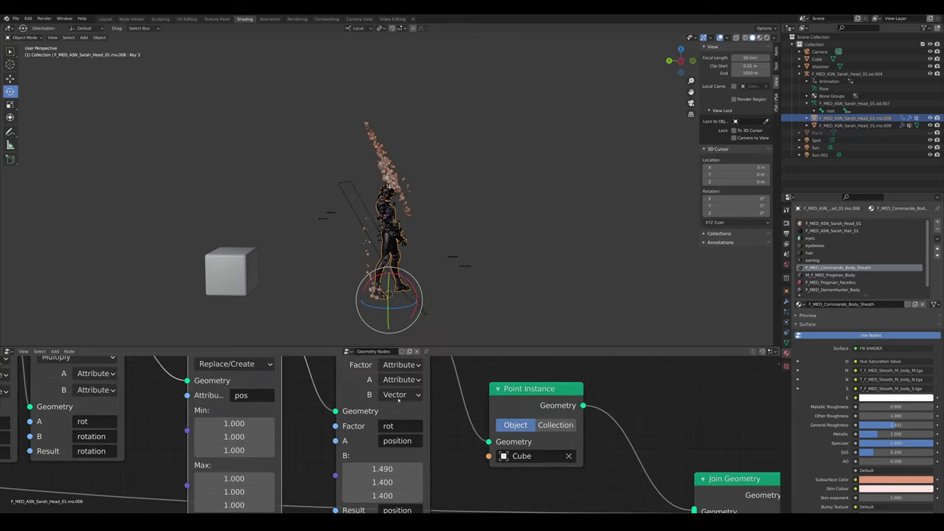
scroll(399, 401, down, 4)
click(416, 407)
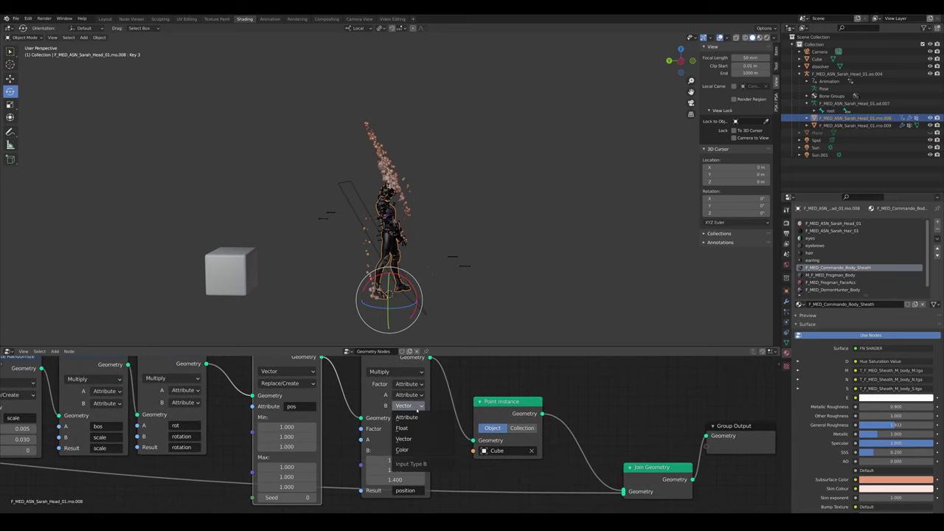
click(419, 419)
scroll(418, 421, up, 2)
click(413, 438)
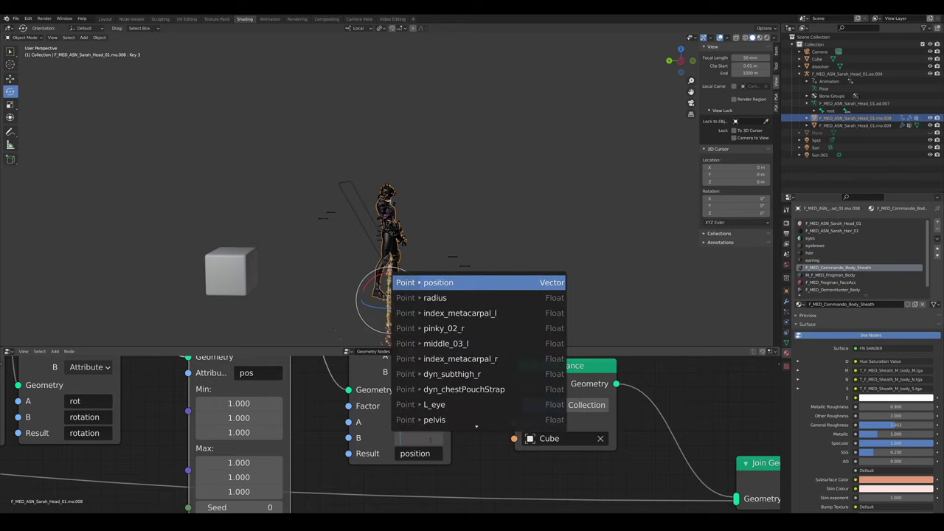
text(pos)
key(Return)
- Set the vector Attribute Randomize node's Max to 1.400 on every axis
scroll(360, 430, down, 4)
scroll(359, 430, up, 4)
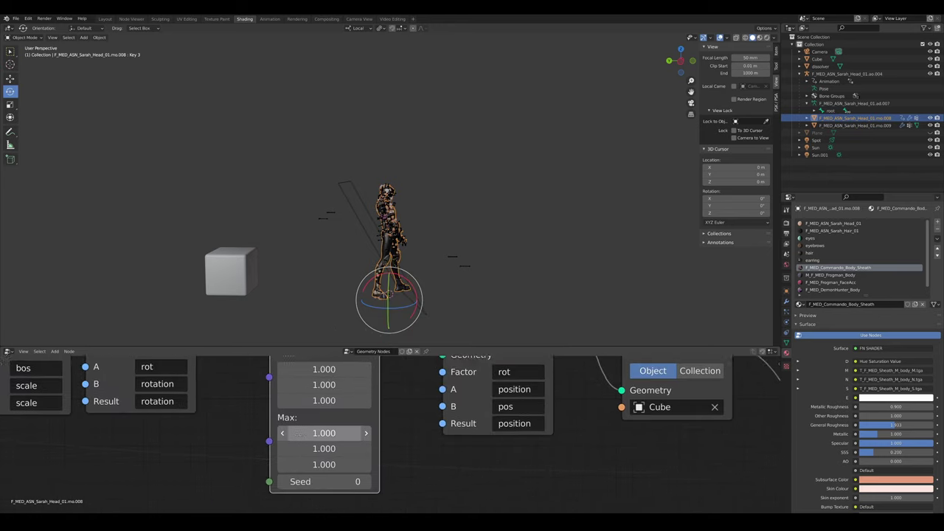
scroll(359, 430, down, 1)
scroll(358, 431, up, 2)
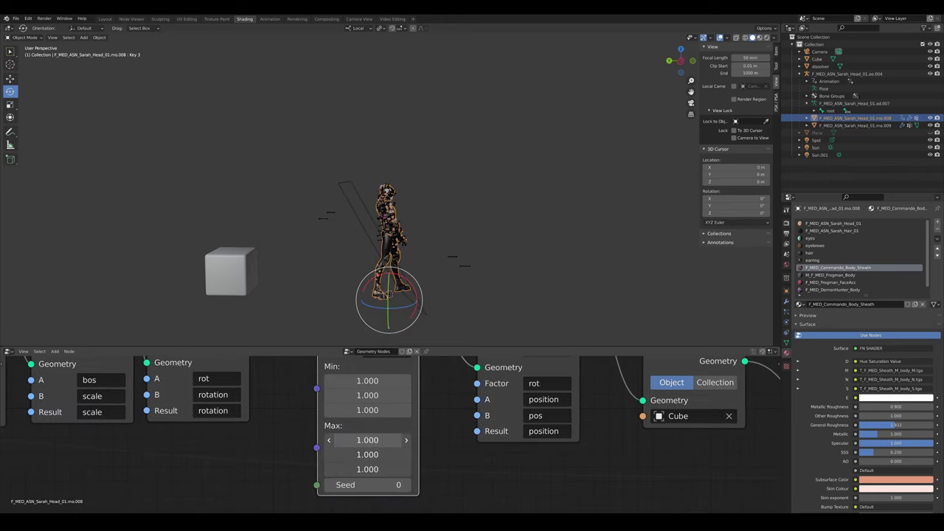
key(Return)
scroll(381, 440, up, 1)
middle_drag(381, 440, 378, 480)
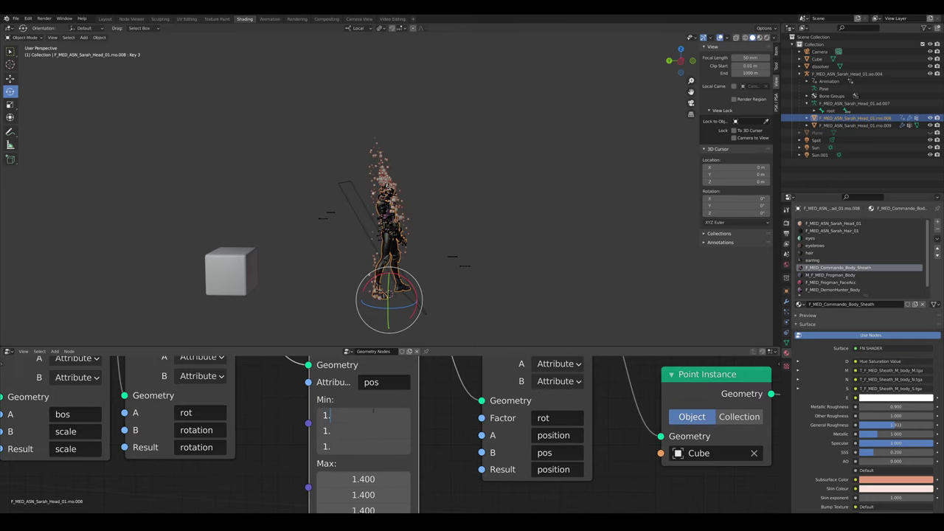
- Set the vector Attribute Randomize node's Min to 1.200 on every axis
key(Return)
click(434, 293)
scroll(434, 294, up, 2)
middle_drag(434, 294, 405, 299)
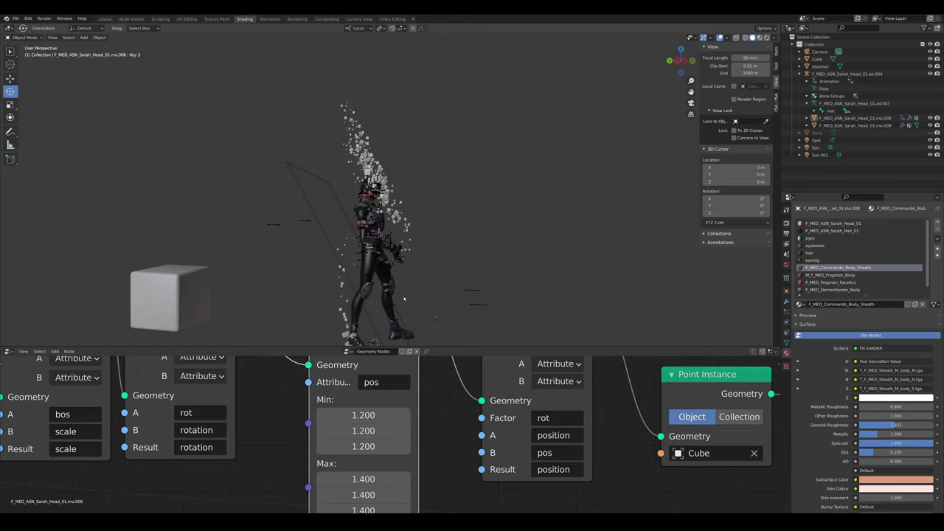
- Move the dissolver box slightly beside the character to test how the cubes scatter
click(404, 317)
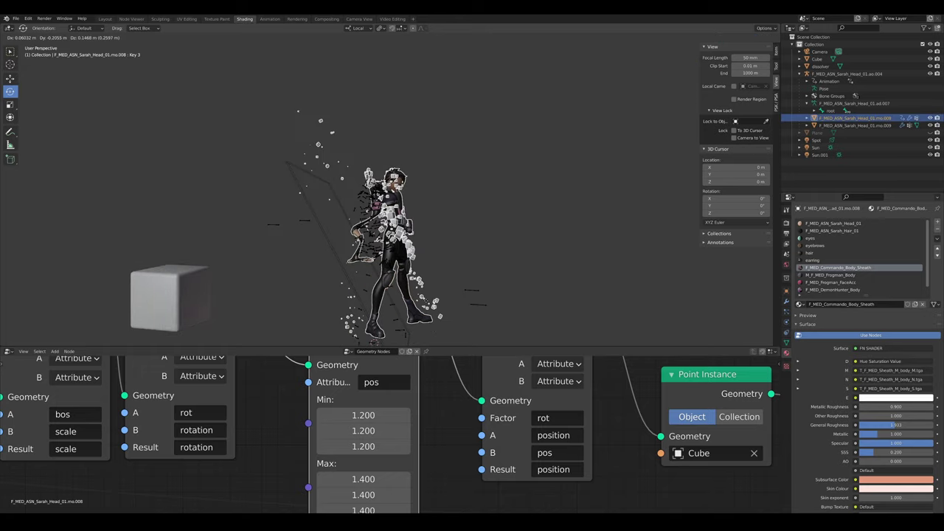
click(324, 247)
key(g)
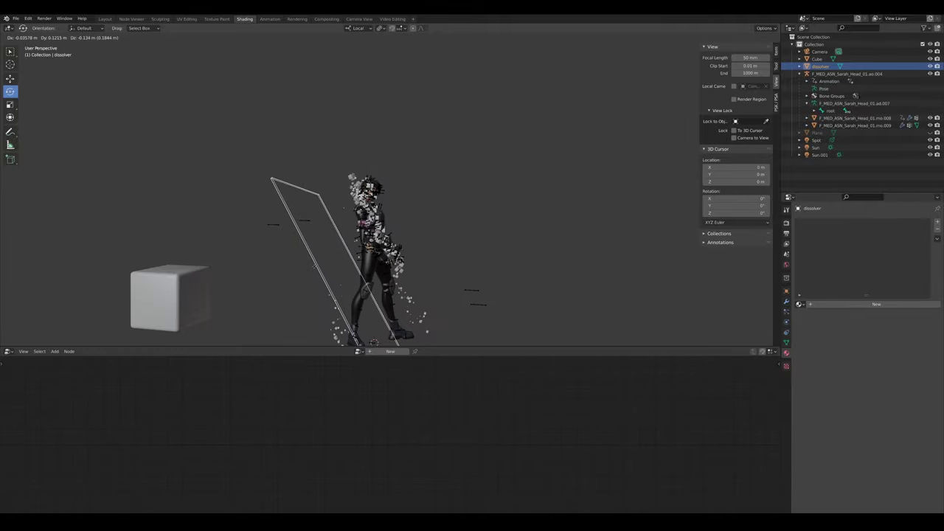
click(342, 268)
- Set the pos Attribute Randomize node's Max to 1.580, 1.700 and 1.580, and its Min Z to 0.990
scroll(341, 268, up, 3)
middle_drag(341, 268, 502, 195)
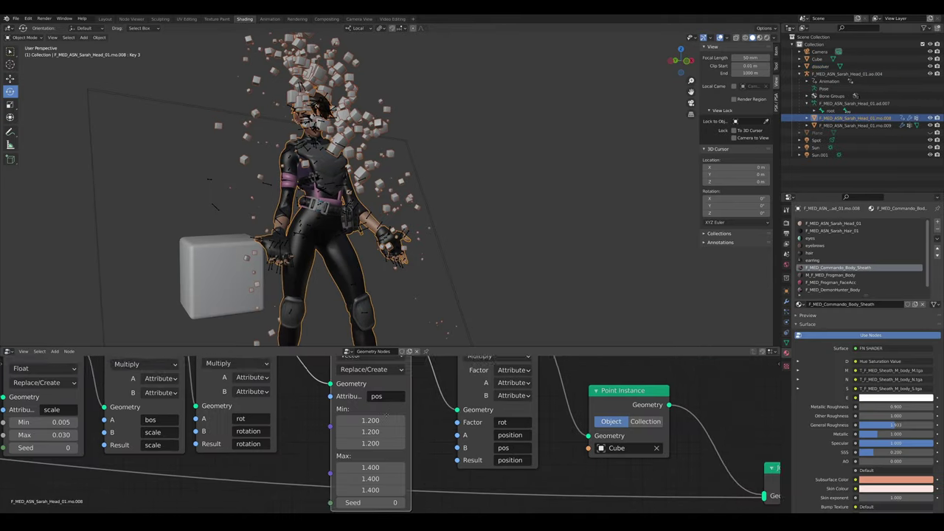
scroll(386, 414, up, 2)
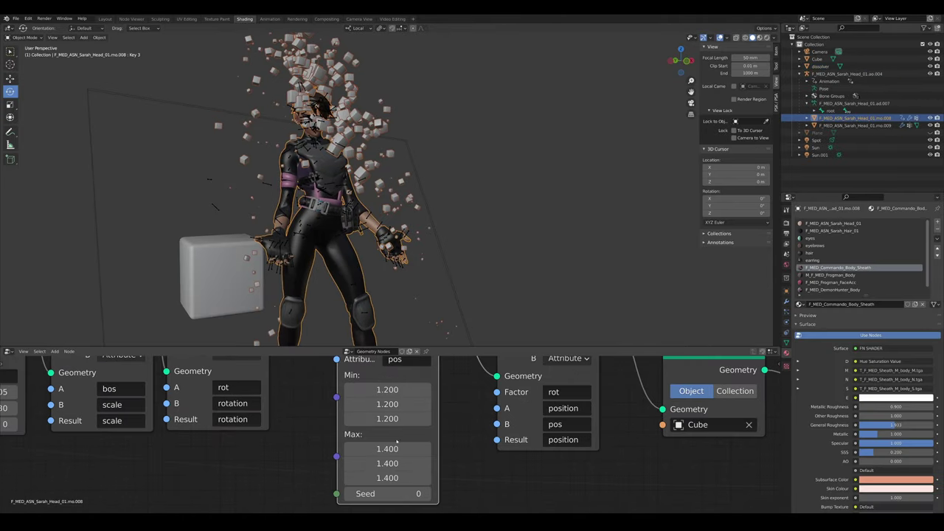
drag(384, 447, 374, 420)
scroll(368, 266, down, 4)
- Move the dissolver box again to test the cube scatter with the wider, uneven random range
middle_drag(317, 259, 396, 260)
click(351, 199)
key(g)
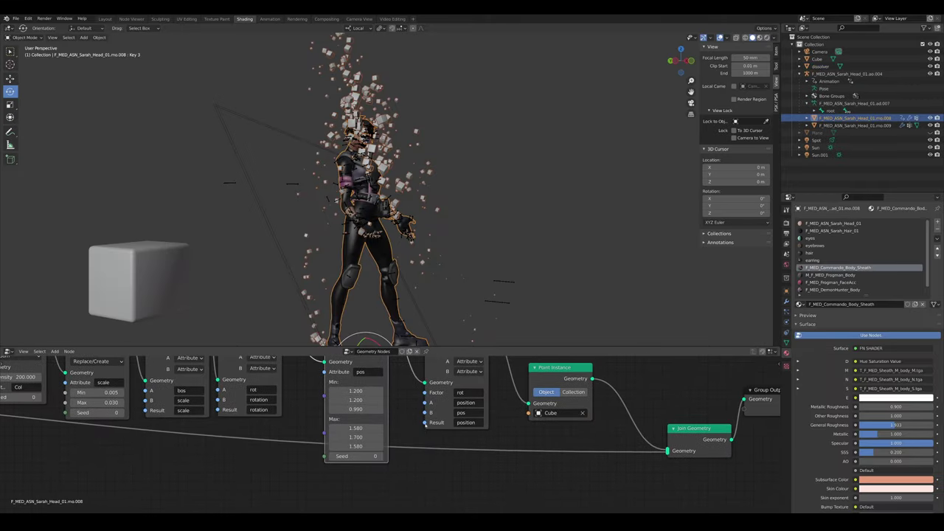
scroll(419, 419, up, 4)
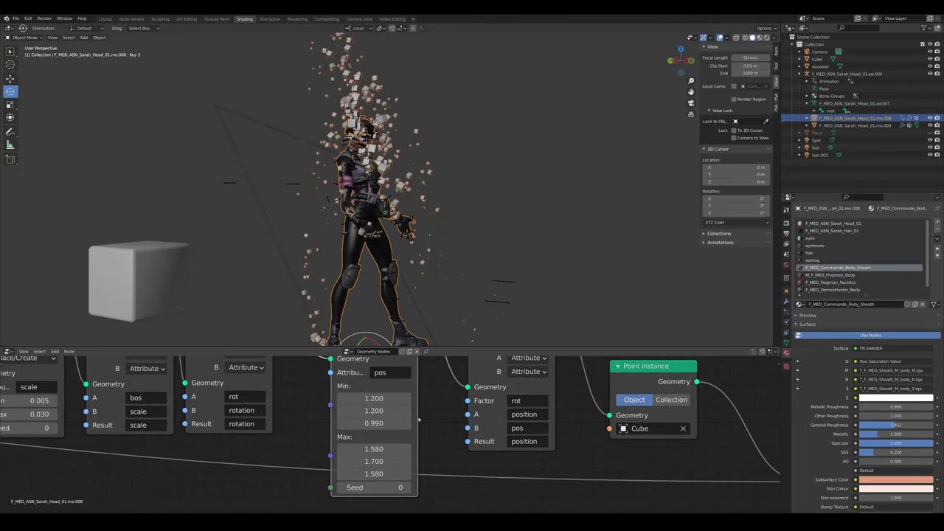
scroll(418, 420, up, 2)
scroll(419, 422, down, 1)
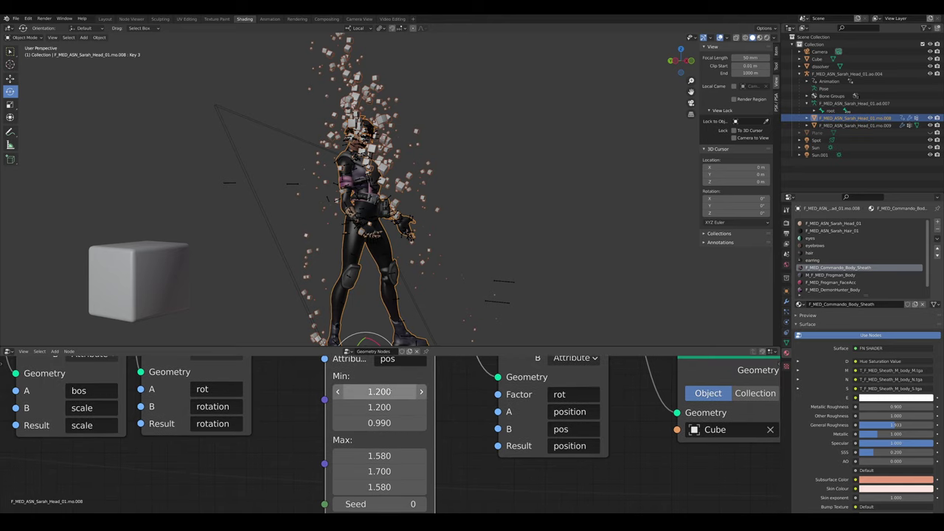
scroll(413, 391, down, 1)
drag(402, 387, 402, 447)
text(1)
key(Escape)
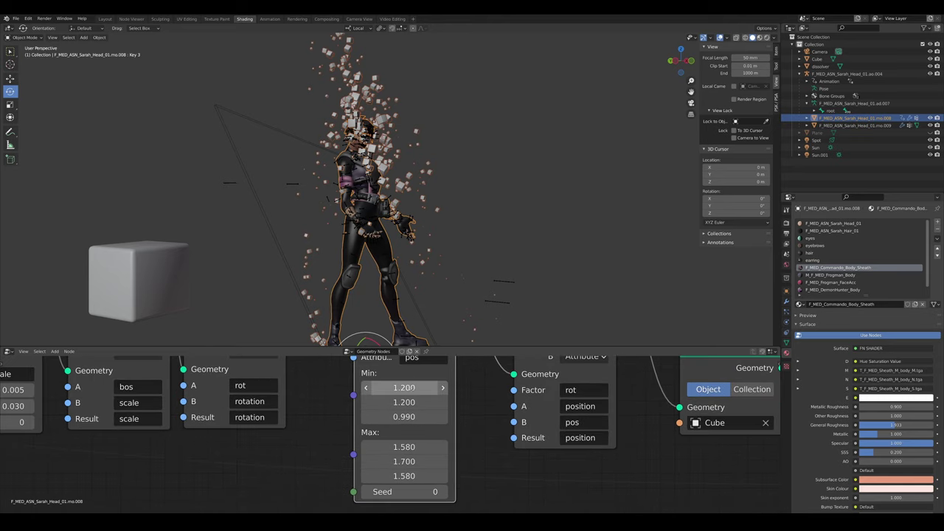
- Set both Min and Max of the pos Attribute Randomize node to 1.000 on every axis
drag(402, 386, 402, 477)
text(1)
key(Return)
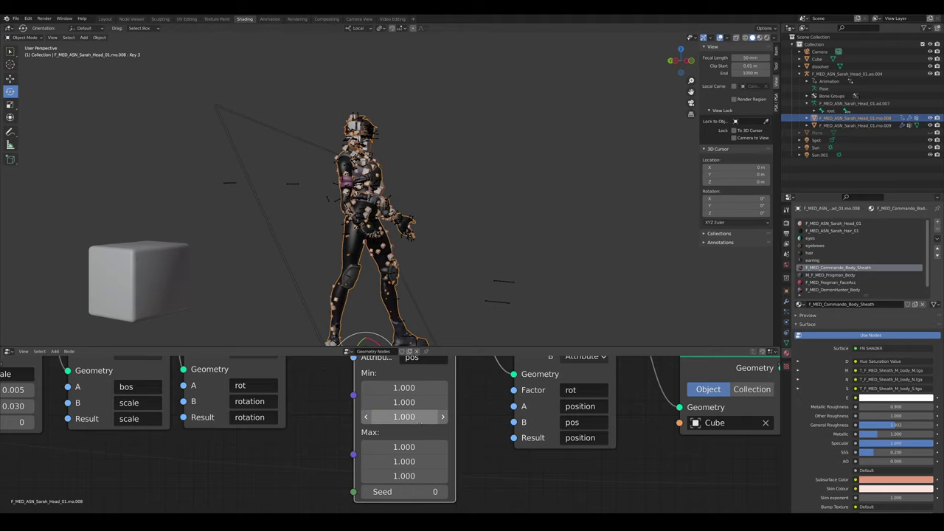
- Set the pos Attribute Randomize node's third Min value to 1.5 and third Max value to 2
scroll(404, 422, down, 1)
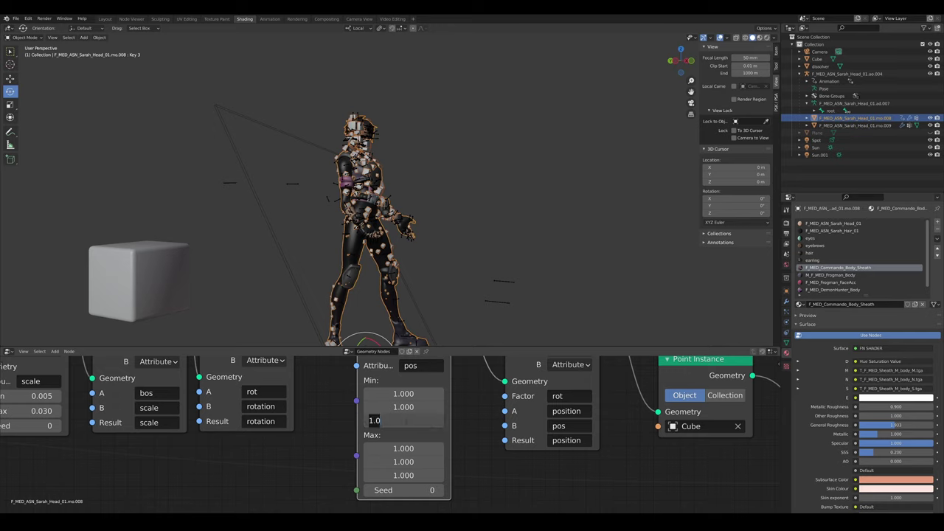
text(2)
key(Return)
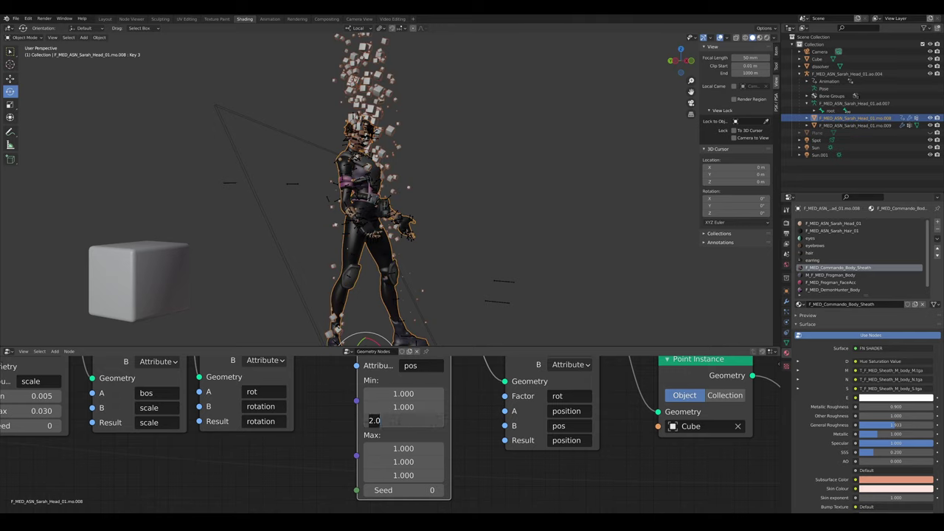
click(401, 420)
text(1.5)
key(Return)
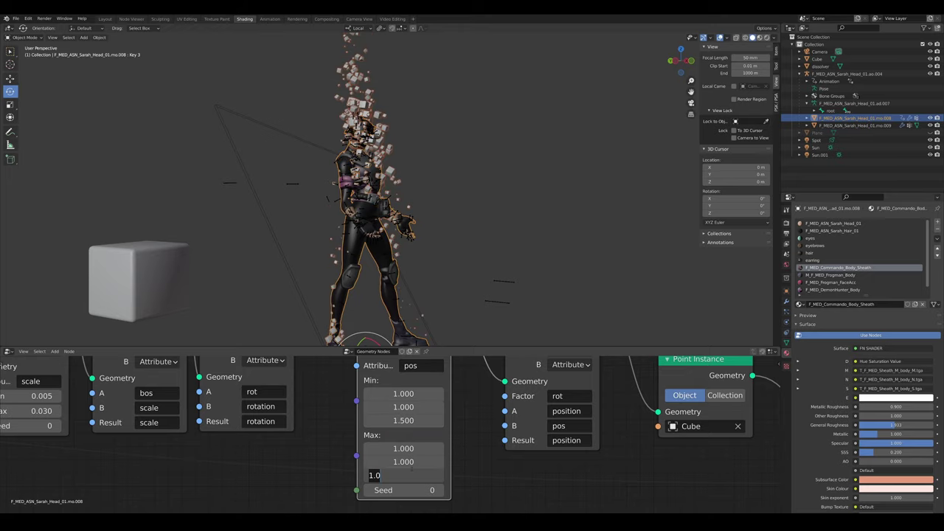
text(2)
key(Return)
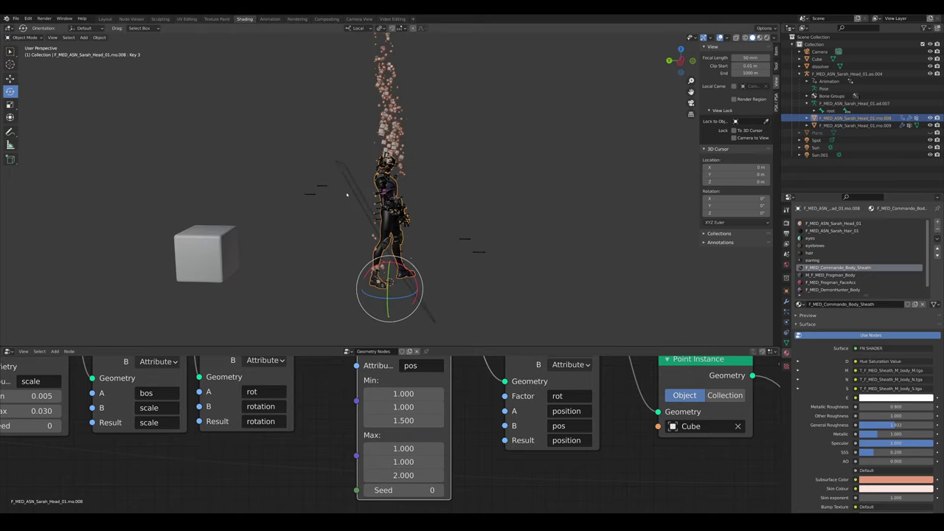
- Select the dissolver plane beside the character and move it to test the cube scatter
click(347, 194)
key(g)
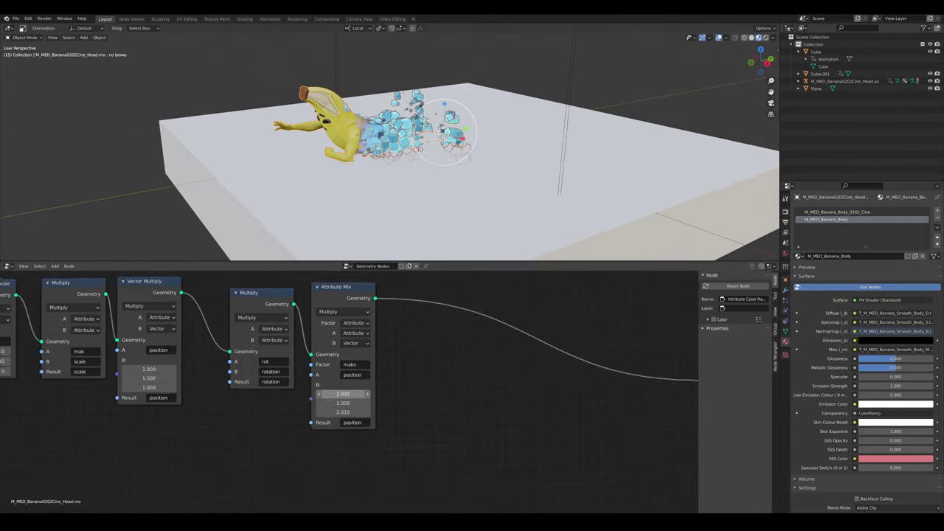
middle_drag(331, 397, 356, 443)
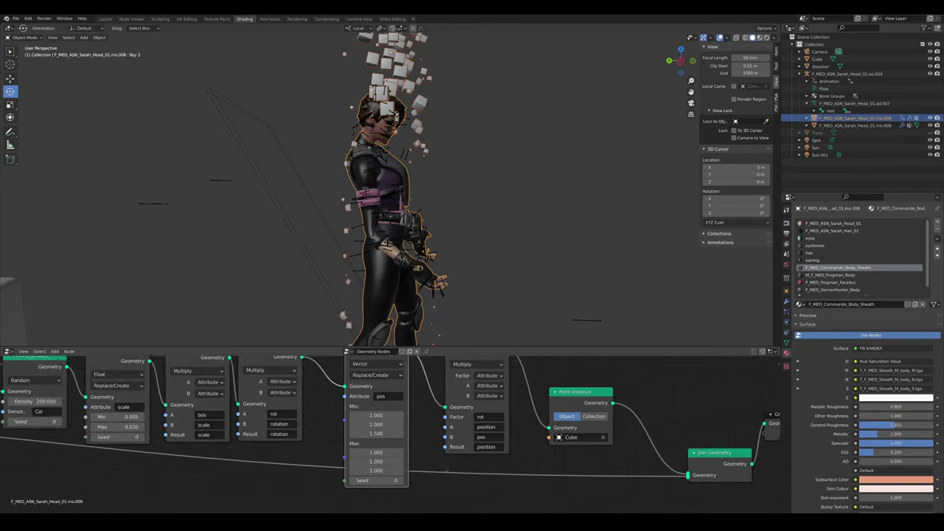
scroll(295, 378, up, 3)
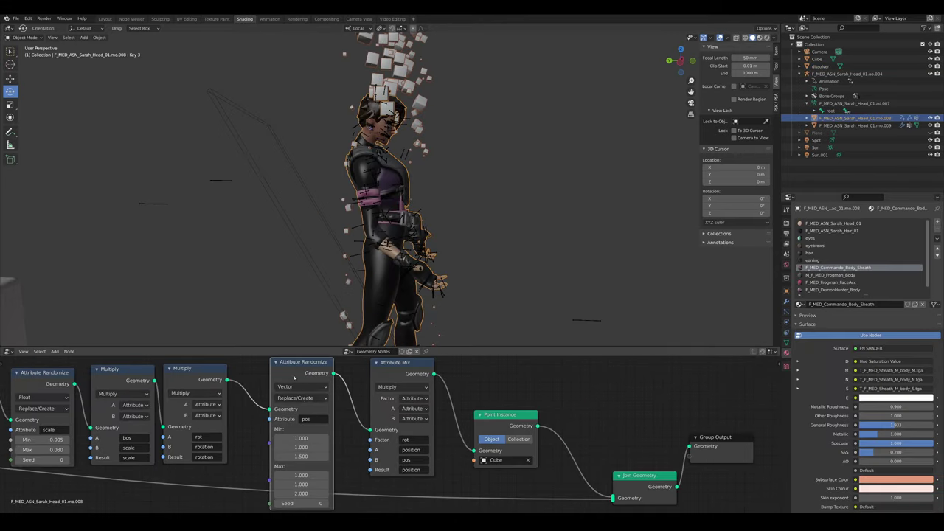
scroll(300, 419, up, 1)
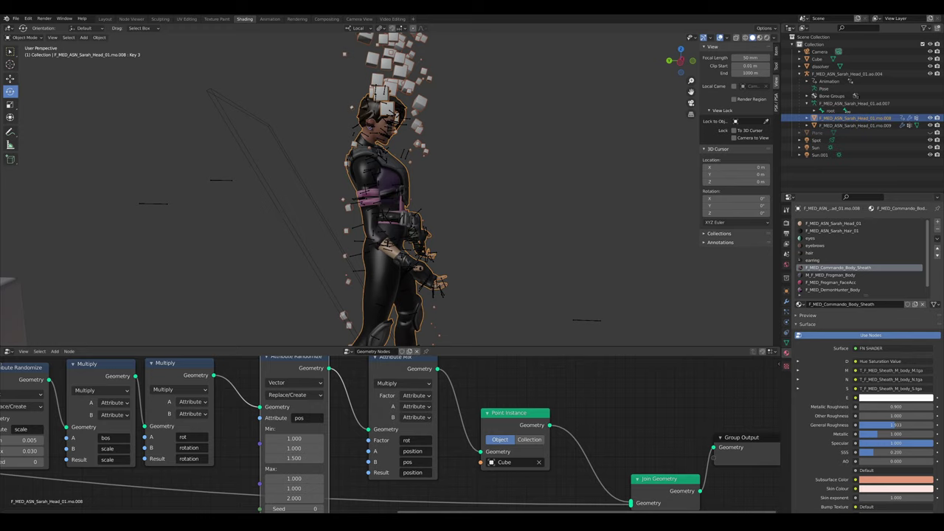
- Switch to the Blender window with the banana character and move the Cube that drives its dissolve
mouse_move(193, 522)
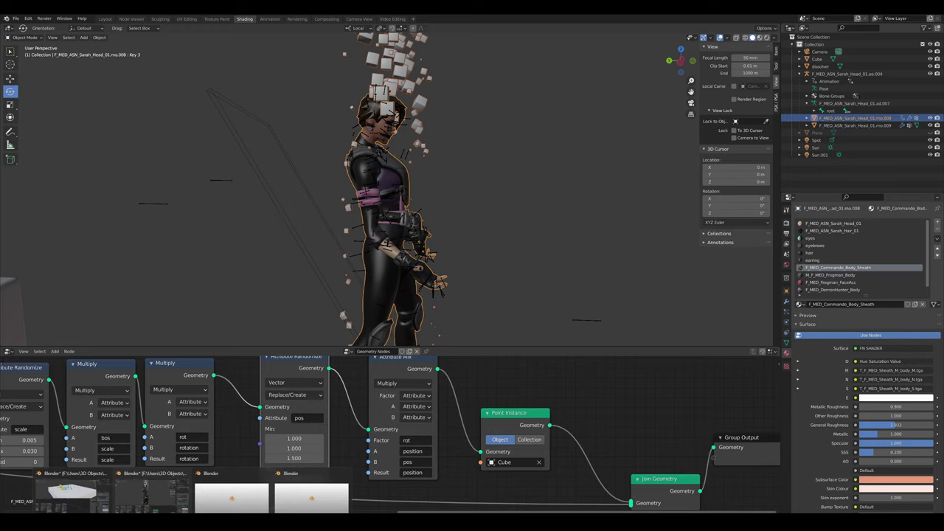
click(72, 496)
scroll(299, 420, up, 2)
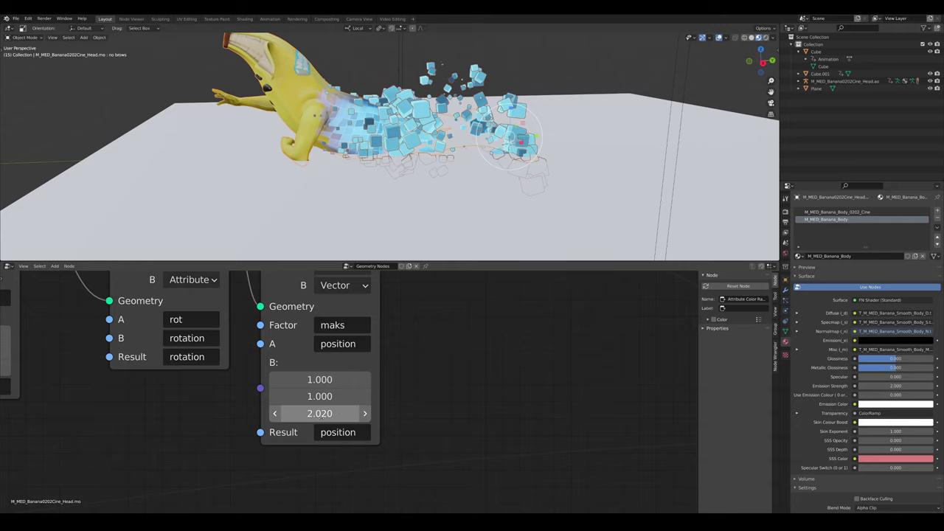
scroll(521, 145, down, 2)
click(521, 145)
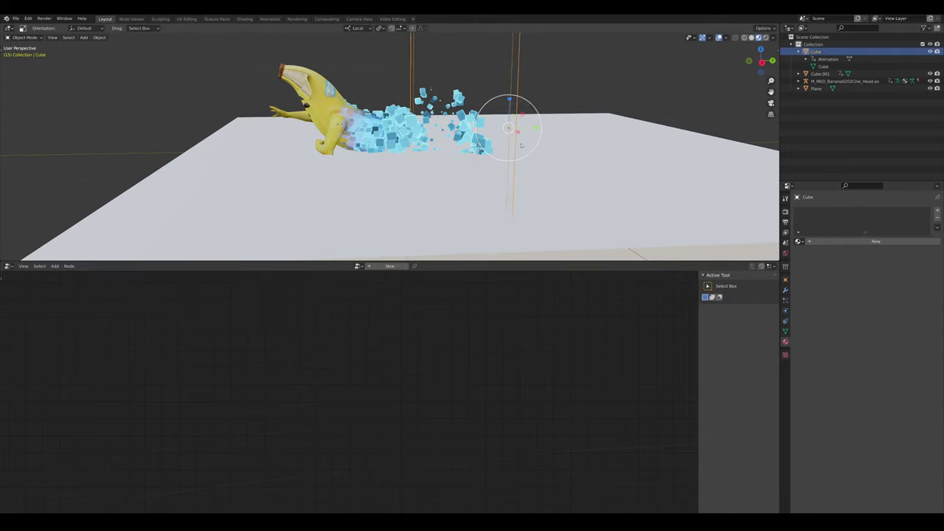
middle_drag(521, 145, 553, 162)
key(g)
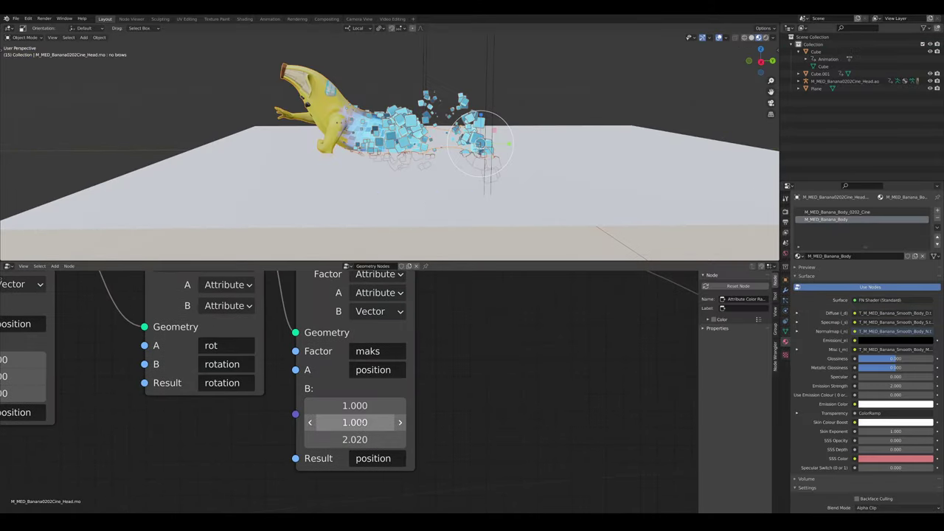
- Set the banana Attribute Mix node's B vector to 1.3 for X and 1.1 for Y
click(381, 416)
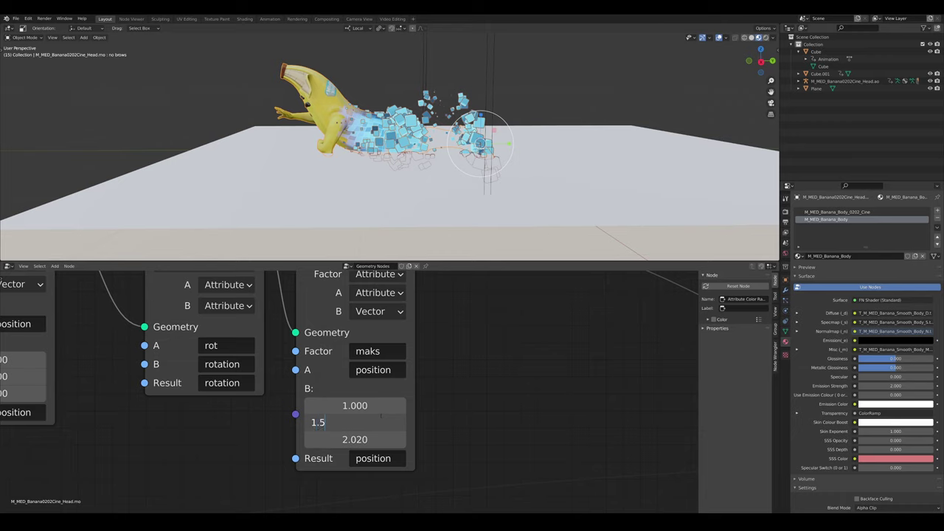
text(1.5)
key(Return)
click(380, 417)
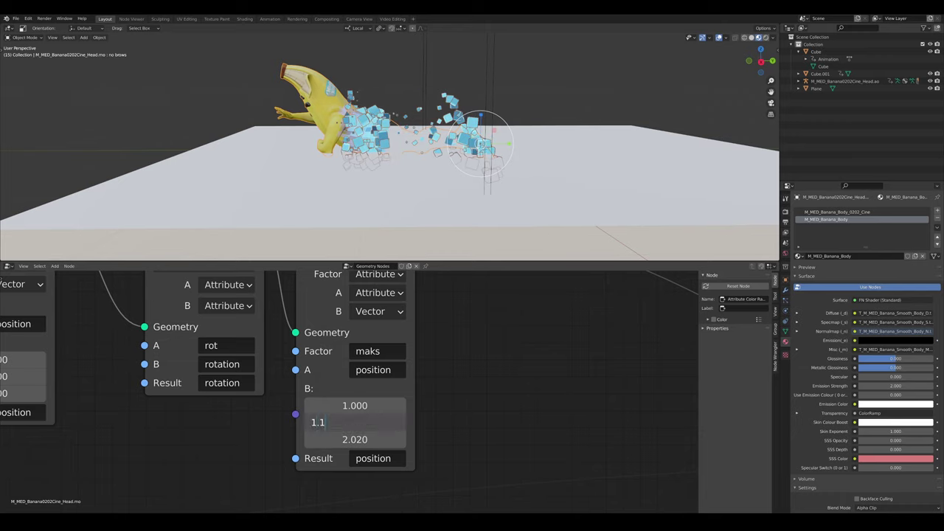
click(353, 405)
text(1.3)
key(Return)
- Move the Cube back and forth across the banana character to test how the cubes scatter
middle_drag(424, 111, 408, 187)
click(409, 190)
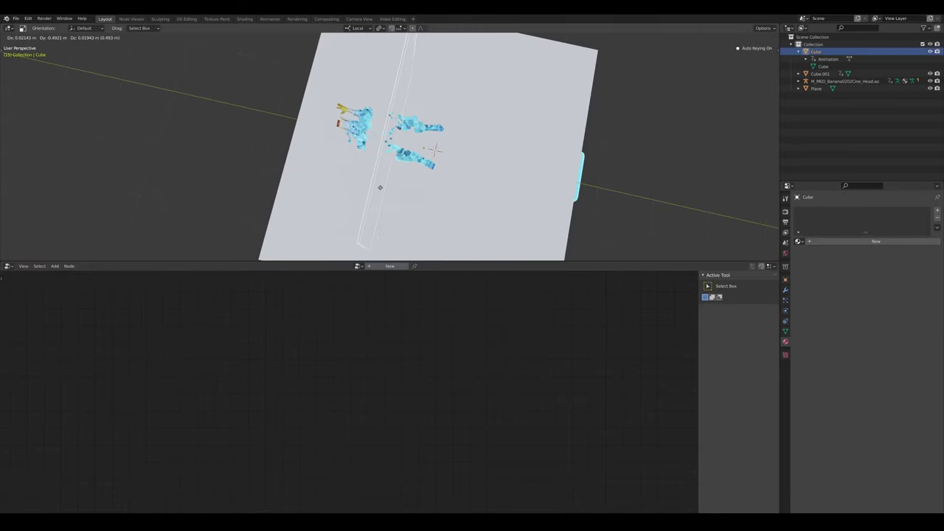
click(353, 183)
middle_drag(352, 182, 414, 139)
key(g)
click(413, 116)
key(g)
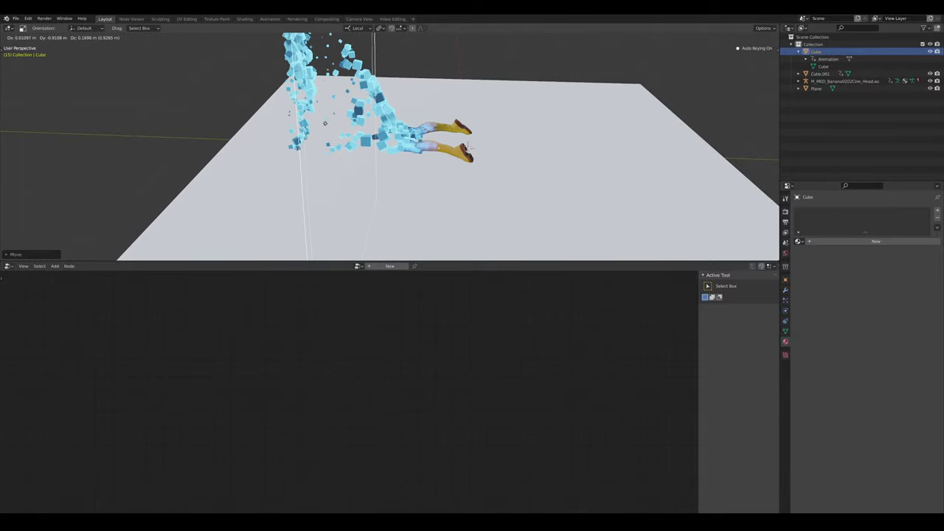
click(321, 126)
middle_drag(321, 126, 327, 112)
key(g)
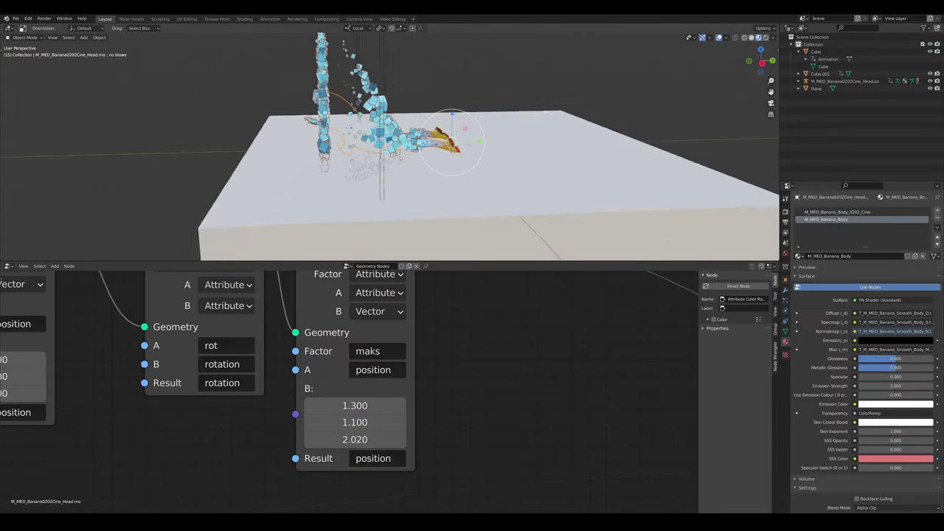
middle_drag(401, 158, 380, 163)
scroll(484, 172, down, 4)
scroll(461, 163, up, 4)
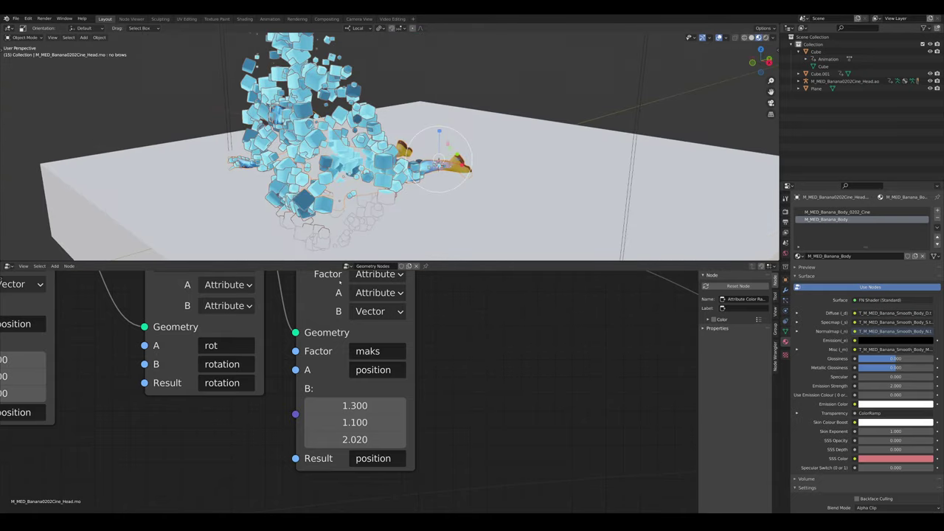
- Move the Attribute Mix node away from the rotation Multiply node and back again
scroll(383, 304, down, 7)
middle_drag(383, 304, 380, 390)
scroll(378, 390, up, 4)
drag(354, 336, 416, 329)
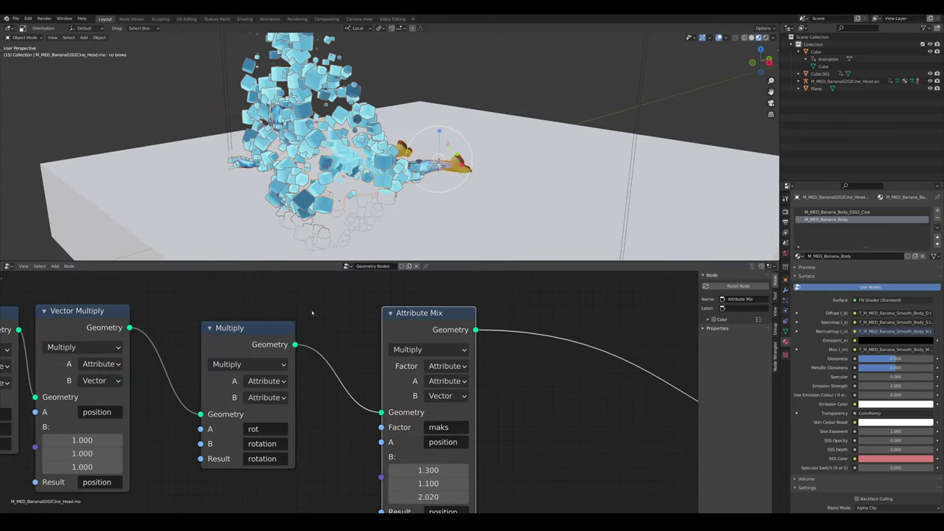
scroll(299, 391, down, 5)
middle_drag(425, 368, 392, 361)
drag(361, 338, 327, 344)
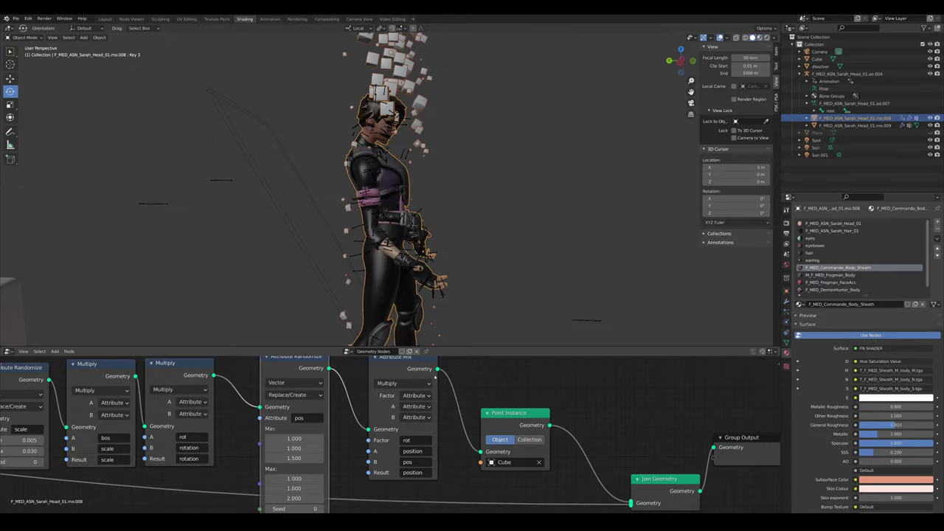
- In the female character's window, set Point Distribute density to 422 and pos Min to 1.2, 1.2, 0.99, Max to 1.58, 1.7, 1.58
scroll(460, 460, up, 3)
scroll(461, 197, down, 5)
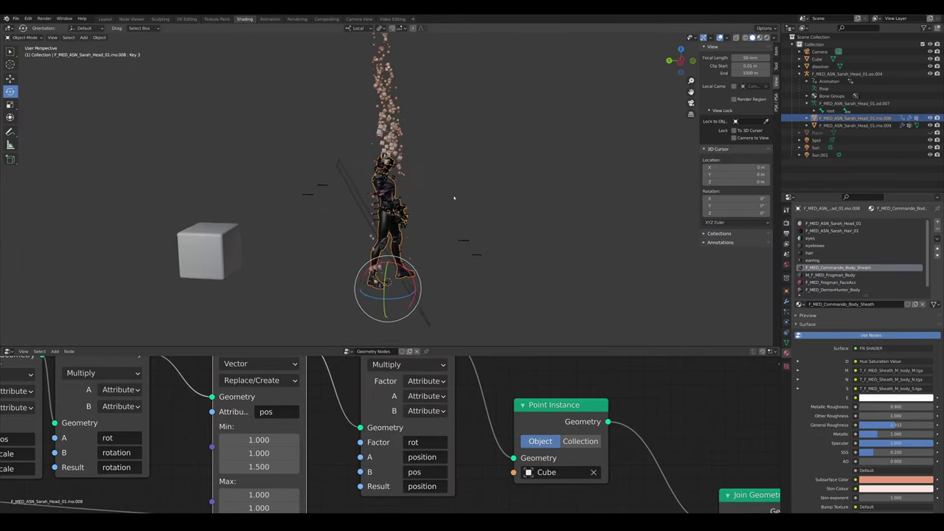
middle_drag(460, 197, 441, 197)
scroll(414, 440, down, 7)
middle_drag(77, 431, 292, 437)
scroll(288, 437, up, 8)
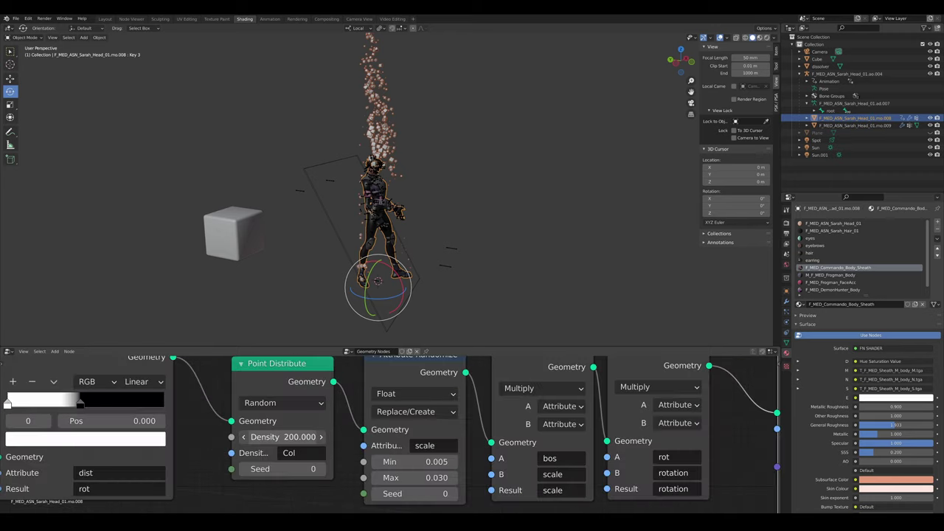
key(Return)
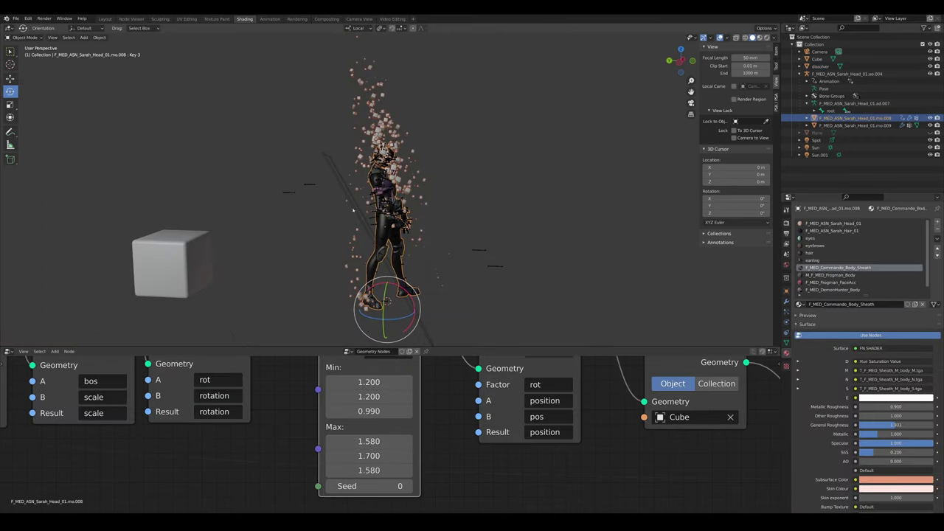
- Move the dissolver plane and inspect the scattered cubes around the character in material preview
click(337, 176)
key(g)
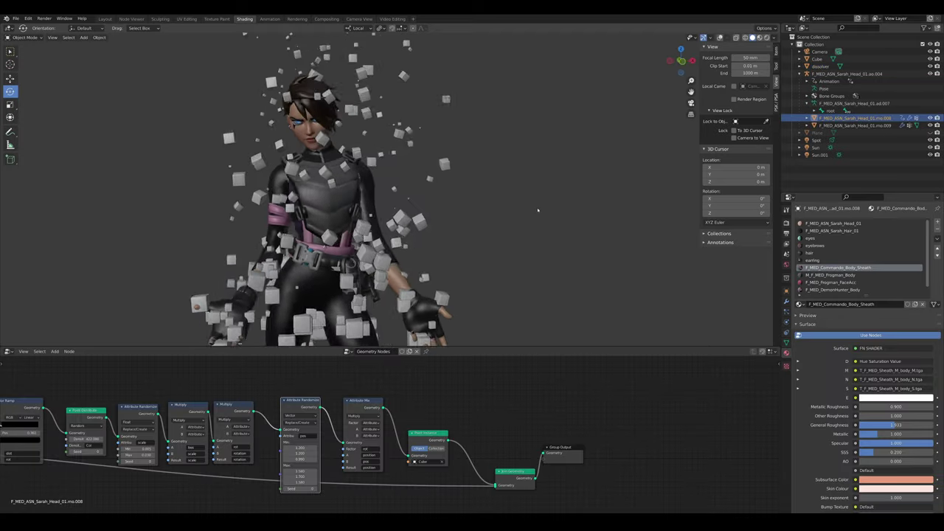
middle_drag(414, 222, 496, 186)
scroll(462, 215, up, 4)
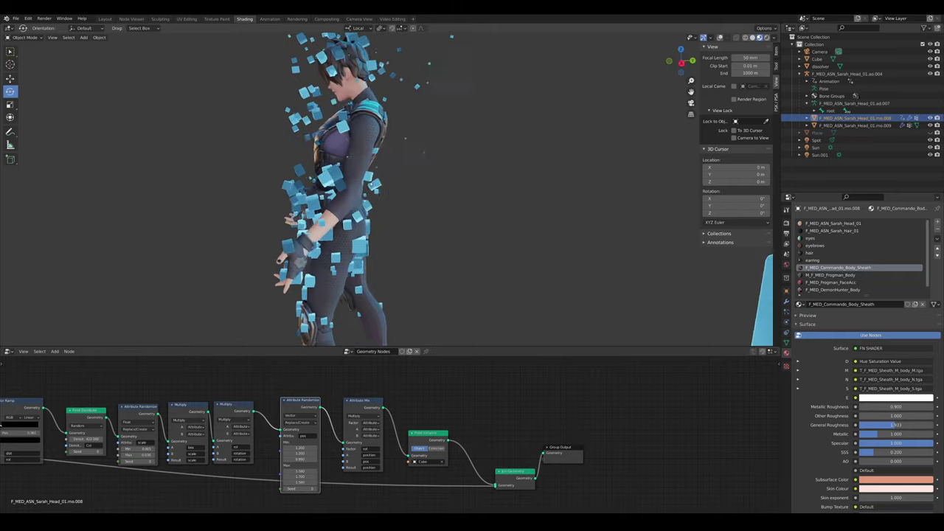
scroll(295, 181, down, 3)
middle_drag(295, 181, 460, 160)
scroll(460, 160, down, 1)
key(alt+shift+z)
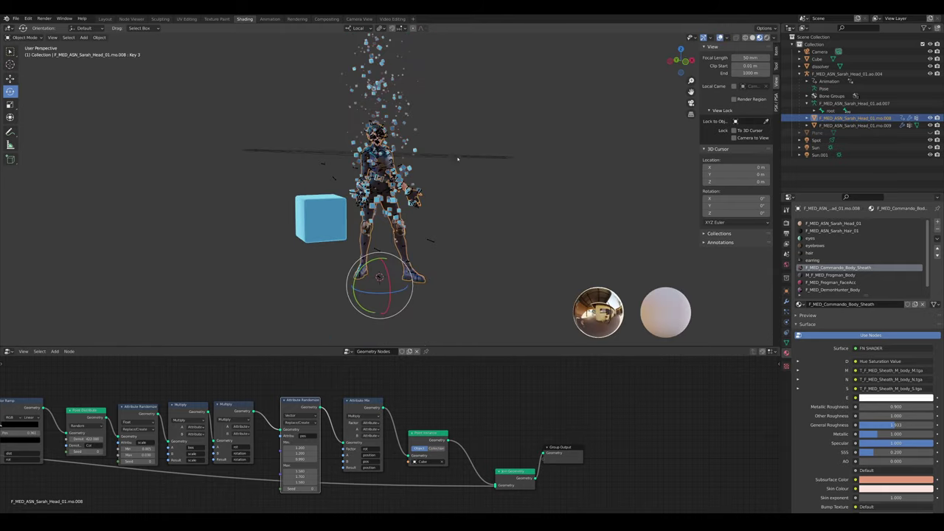
- Move the dissolver plane down to the character's lower legs
click(460, 160)
key(g)
click(456, 318)
middle_drag(457, 319, 396, 222)
scroll(462, 219, up, 5)
scroll(396, 222, down, 1)
- Select the character and set the Point Distribute node's density to 1000
click(388, 194)
key(Home)
scroll(398, 254, up, 3)
middle_drag(398, 254, 365, 253)
scroll(365, 253, down, 4)
scroll(364, 253, up, 5)
scroll(383, 421, up, 5)
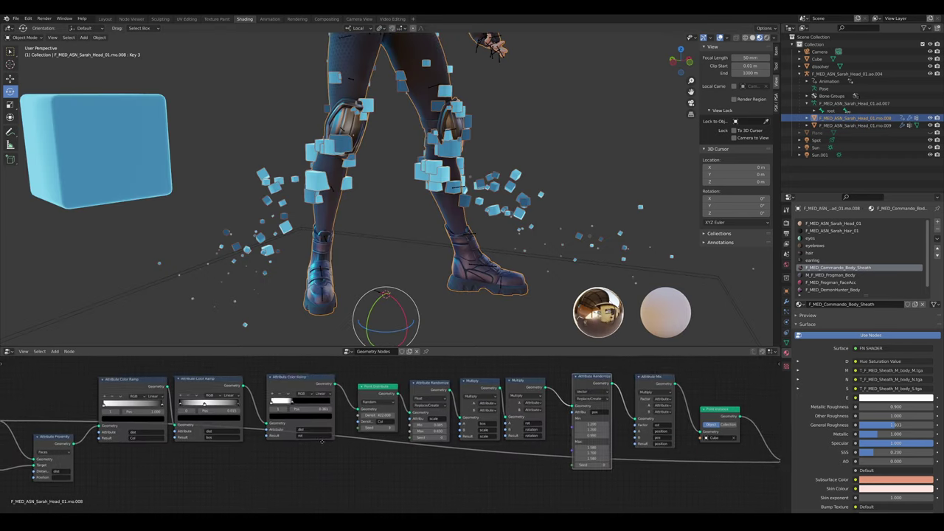
middle_drag(349, 425, 317, 465)
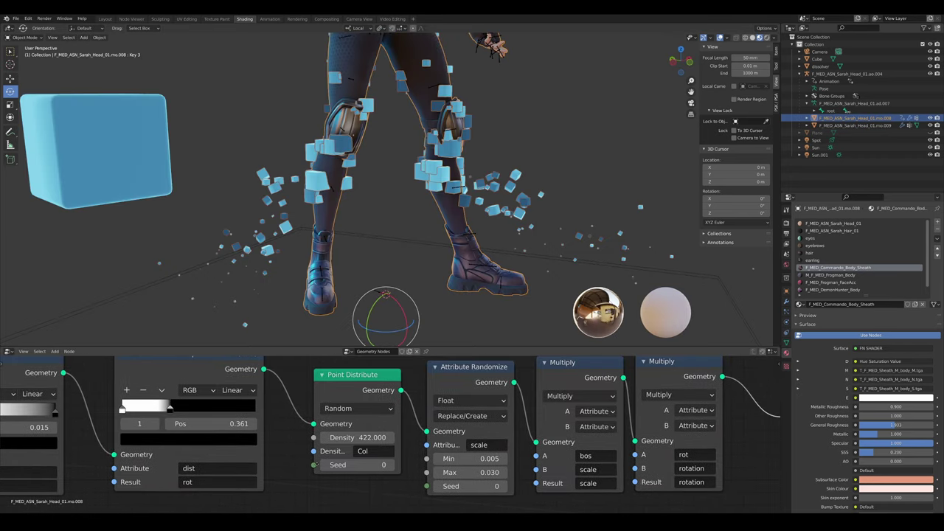
scroll(357, 437, up, 1)
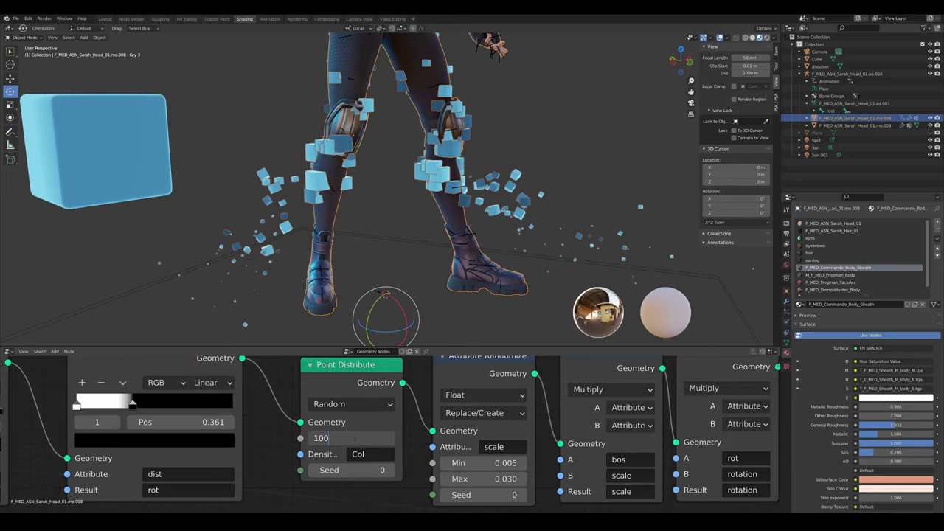
- Raise the dissolver plane by about 0.53 m along the character
scroll(404, 243, down, 5)
middle_drag(408, 243, 535, 278)
scroll(405, 236, up, 5)
scroll(573, 260, down, 3)
click(535, 291)
key(g)
click(533, 209)
shift+middle_drag(533, 209, 504, 261)
middle_drag(504, 260, 451, 260)
scroll(450, 261, up, 1)
- Lower the dissolver plane slightly and check the denser cubes around the character
key(g)
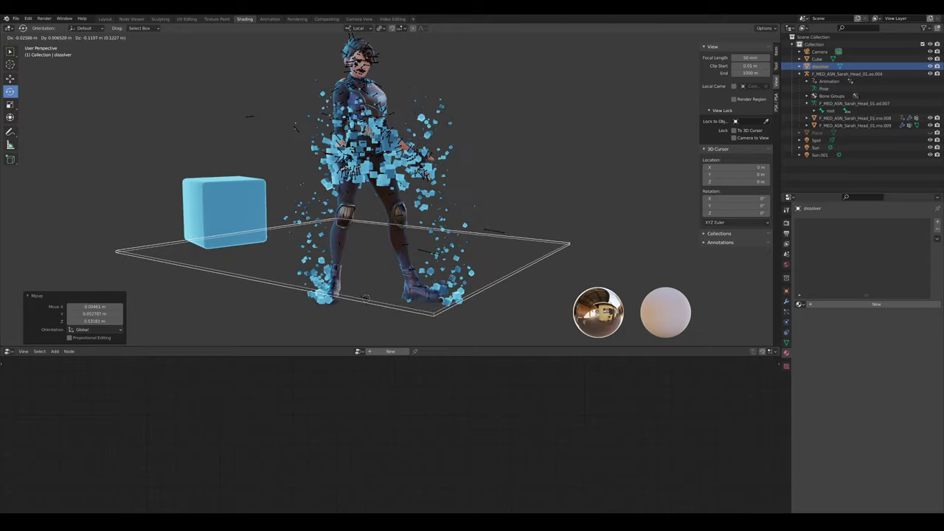
click(452, 281)
scroll(451, 281, up, 5)
middle_drag(452, 281, 450, 257)
scroll(258, 239, up, 2)
scroll(258, 239, down, 6)
- Select the character and show its F_MED_Commando_Body_Sheath material nodes in the Shader Editor
click(394, 276)
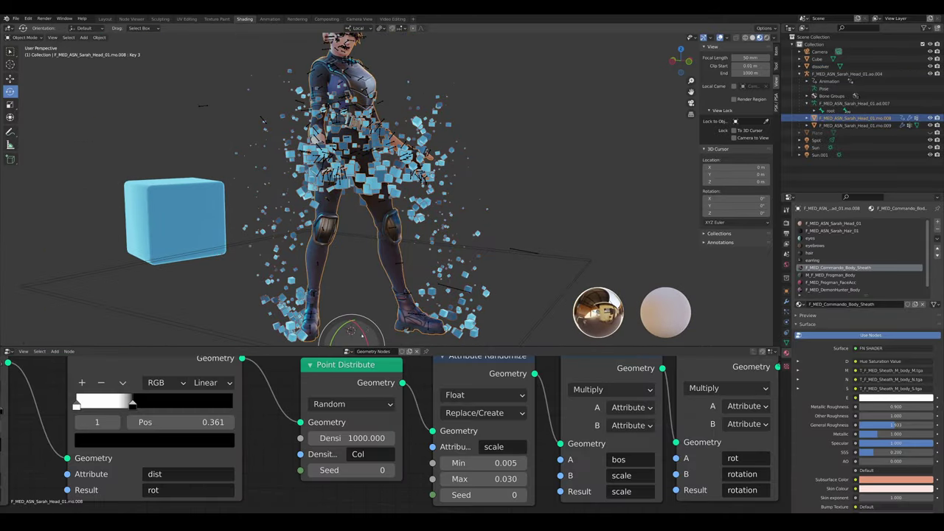
shift+middle_drag(361, 336, 385, 283)
click(8, 352)
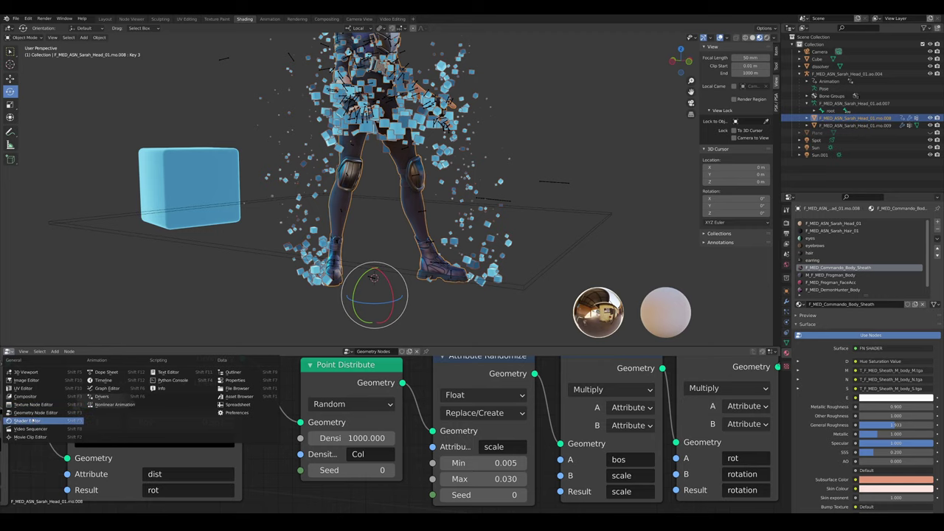
click(28, 420)
key(Home)
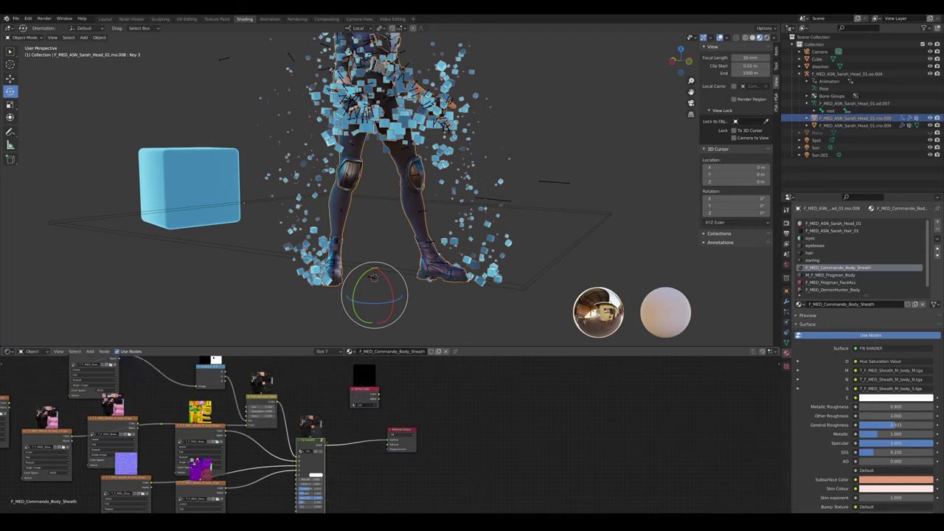
scroll(330, 436, up, 5)
middle_drag(330, 435, 284, 502)
- Preview the Col Vertex Color node through a Viewer on the body material and inspect it on the character
middle_drag(376, 277, 419, 302)
shift+middle_drag(419, 303, 421, 334)
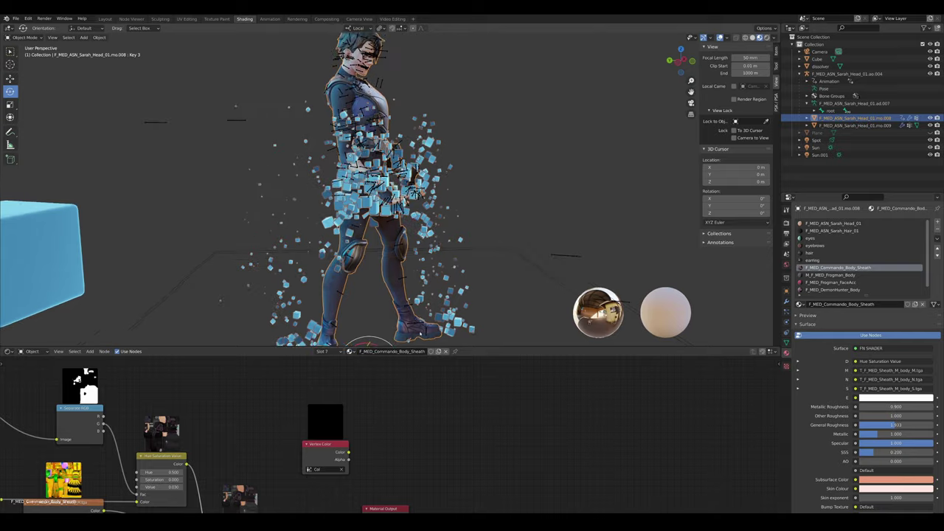
ctrl+shift+click(325, 451)
scroll(442, 243, up, 4)
middle_drag(472, 232, 511, 239)
shift+middle_drag(511, 239, 516, 276)
scroll(535, 255, down, 4)
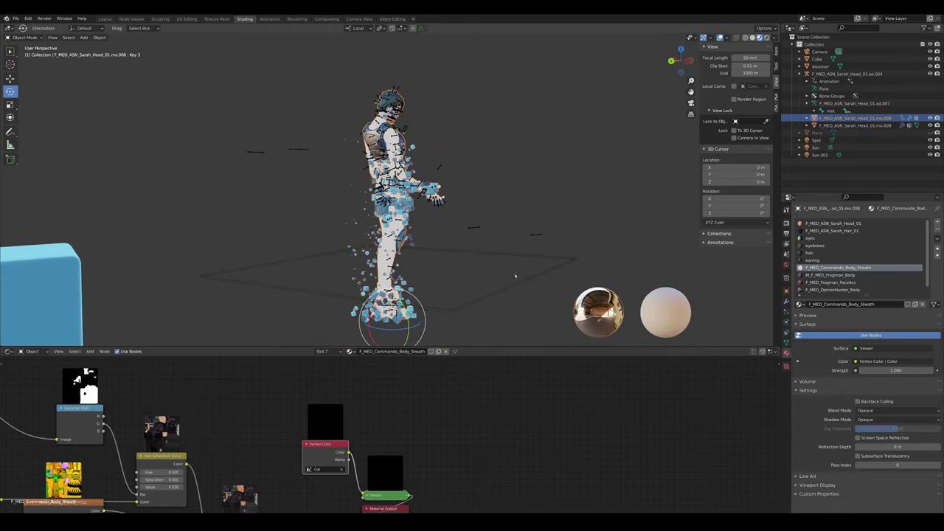
- Try moving the dissolver plane up along the character to preview the vertex color change
click(515, 276)
key(g)
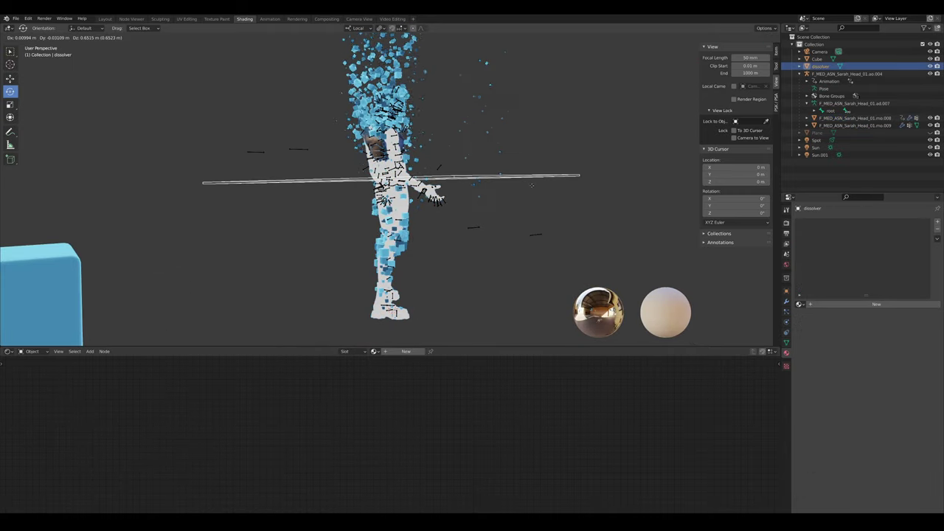
right_click(531, 200)
- Select the character and show its geometry node tree in the Geometry Node Editor
click(395, 244)
scroll(446, 427, down, 7)
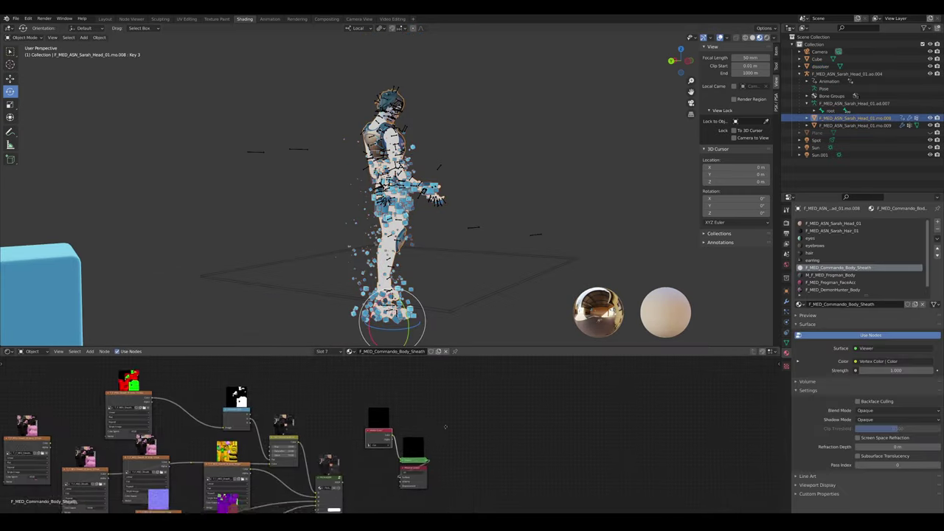
middle_drag(445, 427, 455, 418)
click(13, 353)
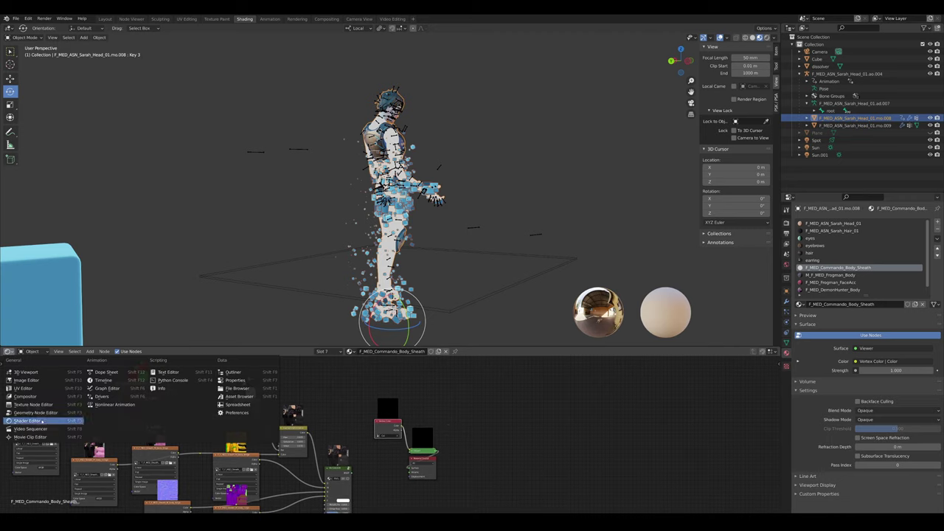
click(35, 413)
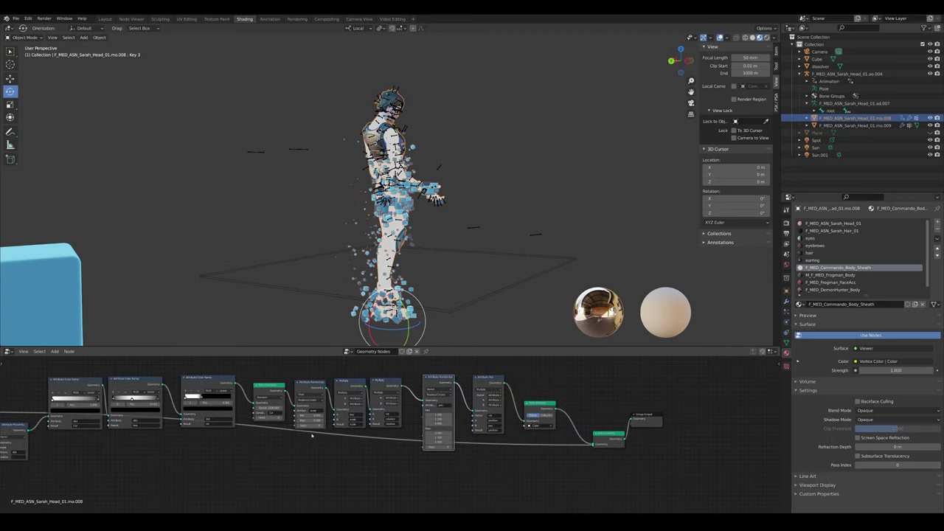
- Add a new vertex color layer named Invismap to the character mesh
click(787, 342)
scroll(885, 425, down, 5)
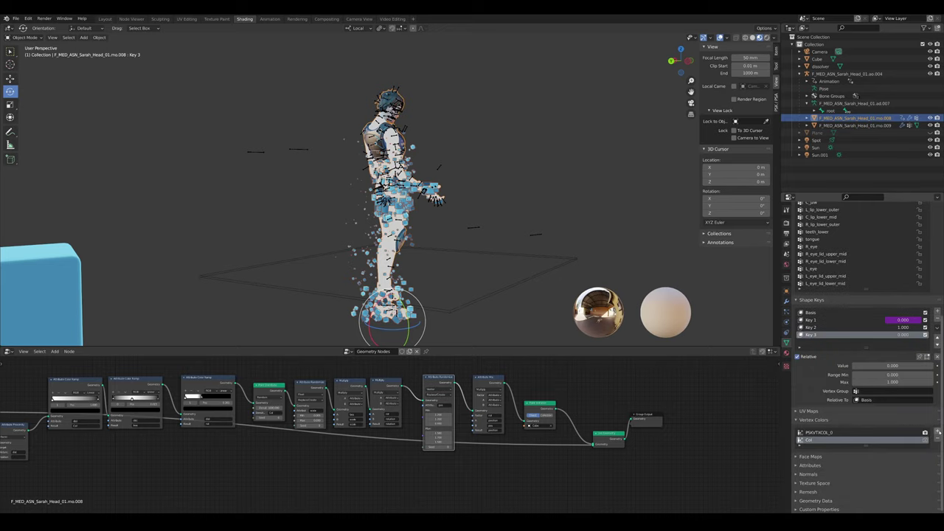
click(938, 433)
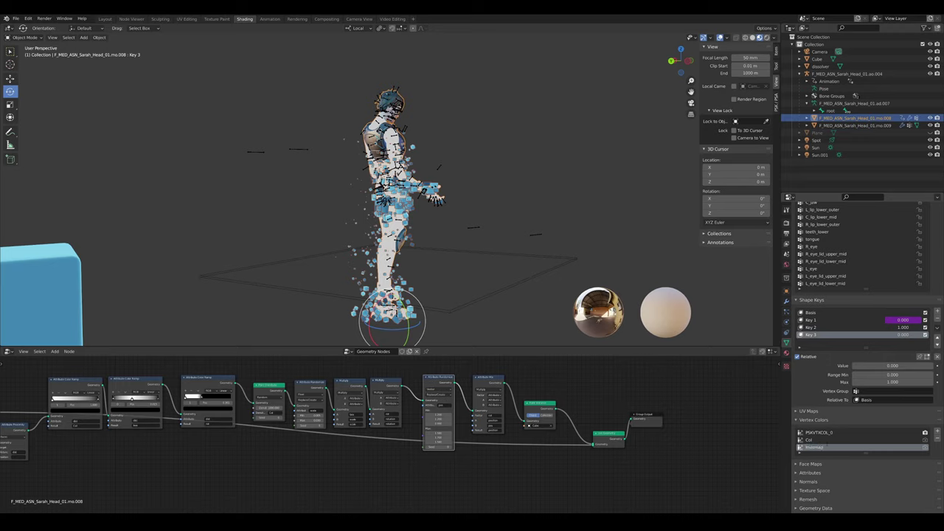
- Insert an Attribute Color Ramp node on the link from Attribute Proximity to Join Geometry, below the existing ramps
scroll(622, 425, up, 1)
middle_drag(561, 426, 517, 424)
scroll(622, 425, up, 2)
scroll(634, 426, down, 5)
key(shift+a)
text(sc)
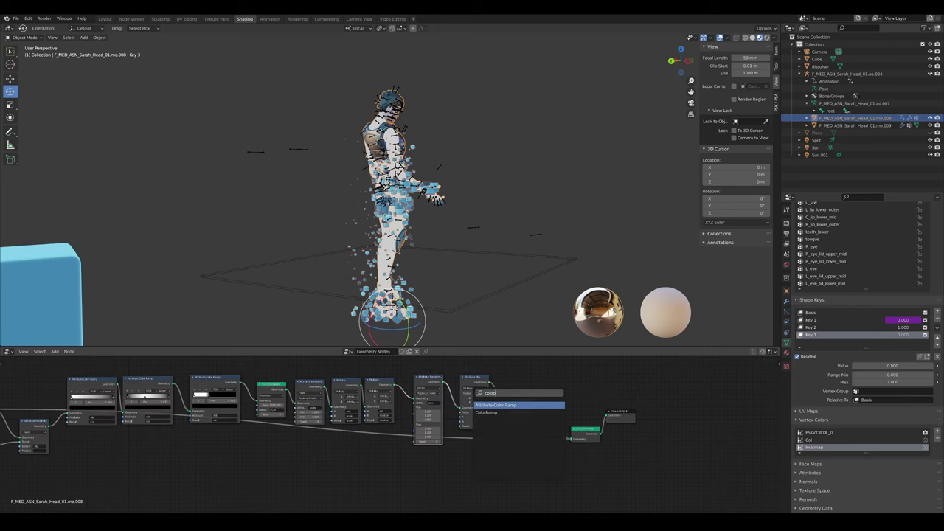
text(olor)
key(Return)
middle_drag(310, 438, 391, 422)
drag(240, 408, 392, 484)
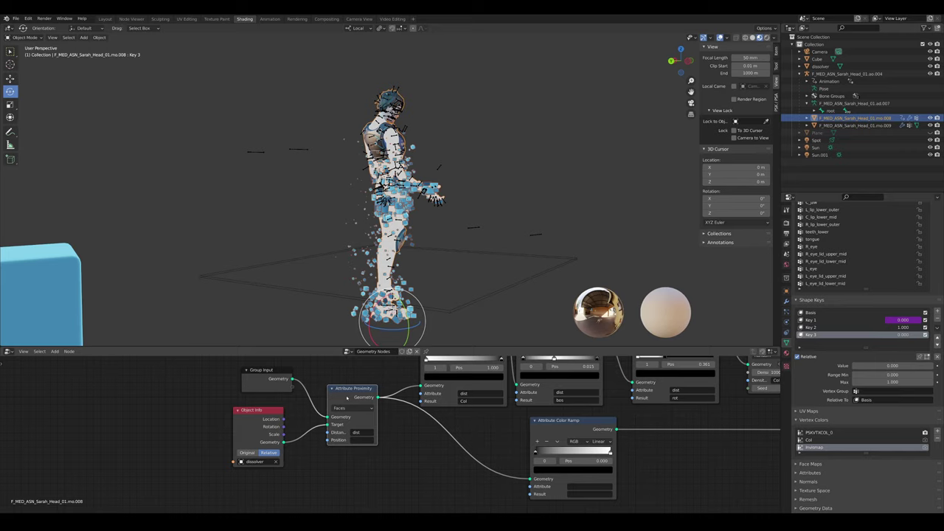
- Duplicate Attribute Proximity with its links, name its Distance attribute prox, and connect its Geometry to the new Attribute Color Ramp
key(ctrl+shift+d)
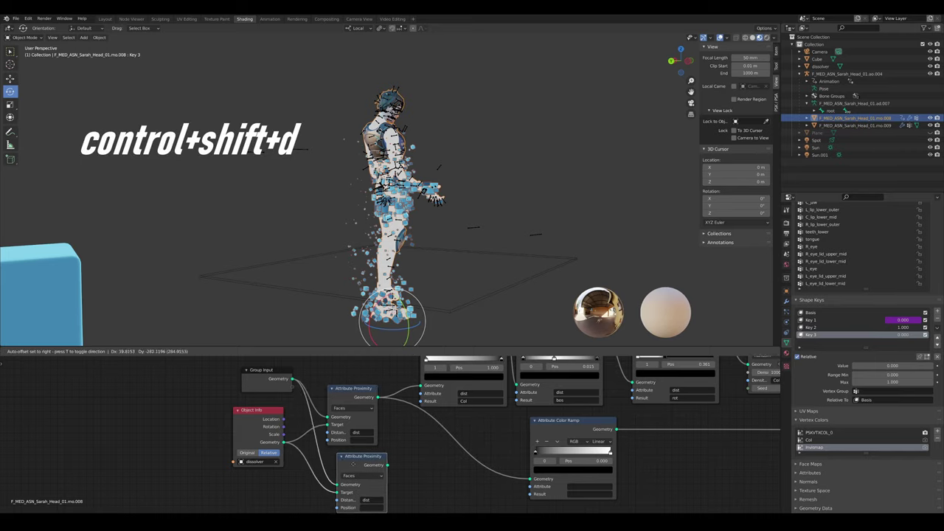
scroll(348, 455, up, 2)
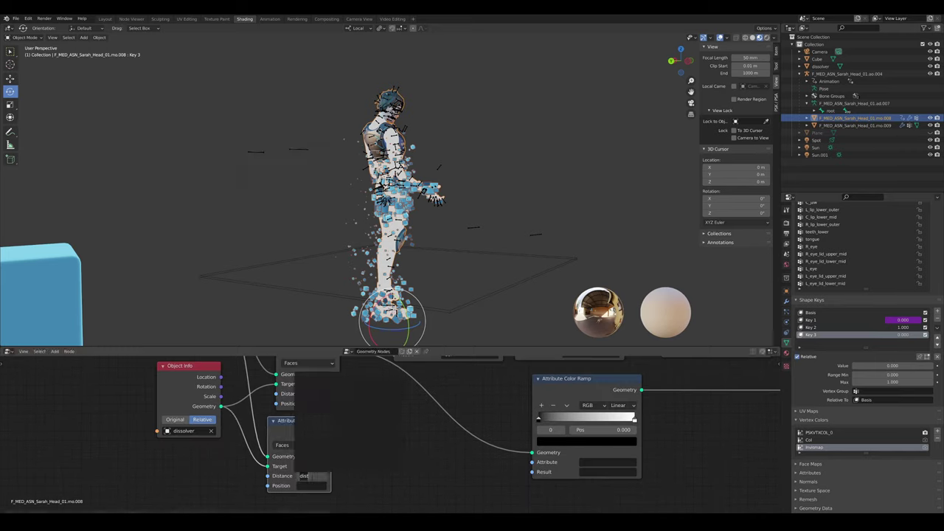
key(Return)
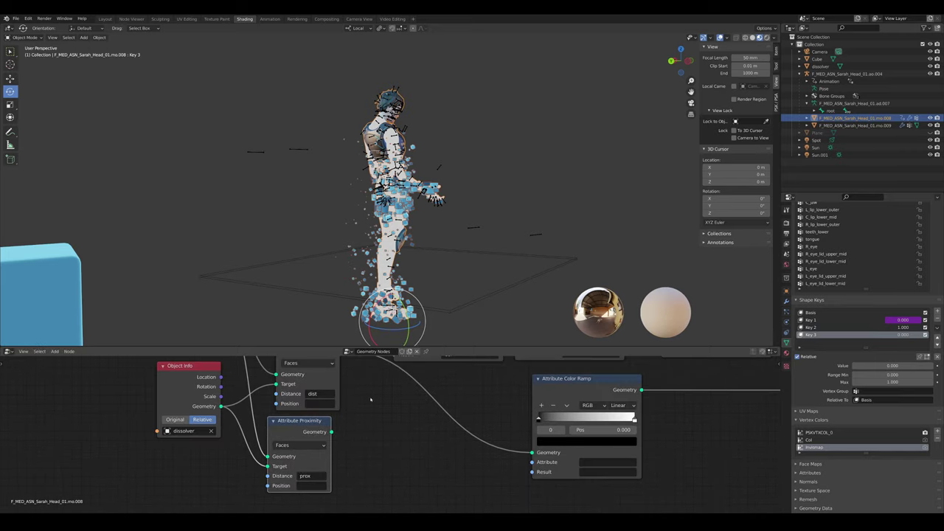
scroll(370, 399, up, 1)
middle_drag(493, 469, 324, 444)
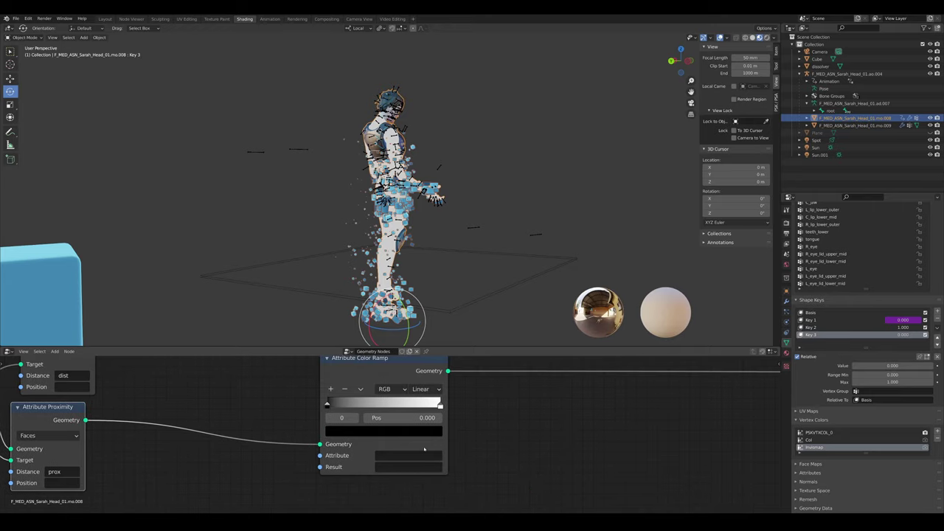
- Set the new Attribute Color Ramp's Attribute to prox and Result to Invismap, and flip its ramp
click(410, 456)
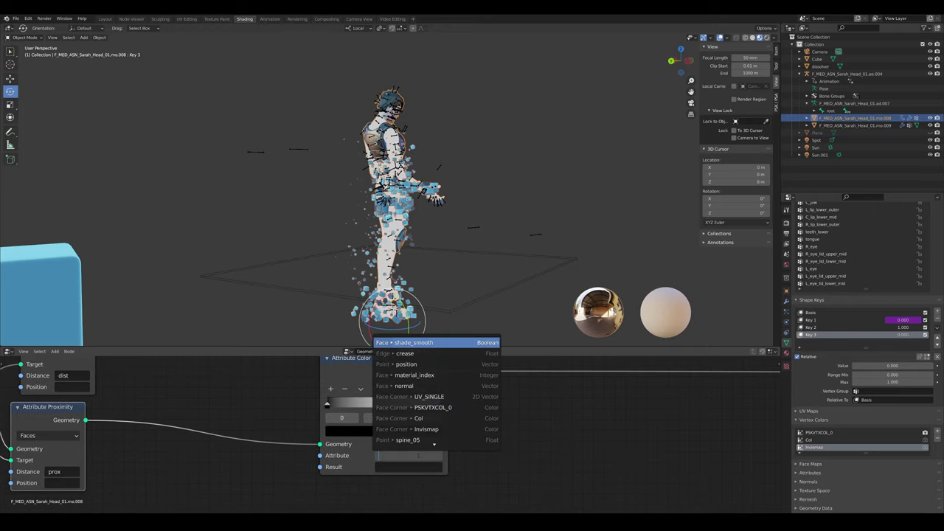
key(Return)
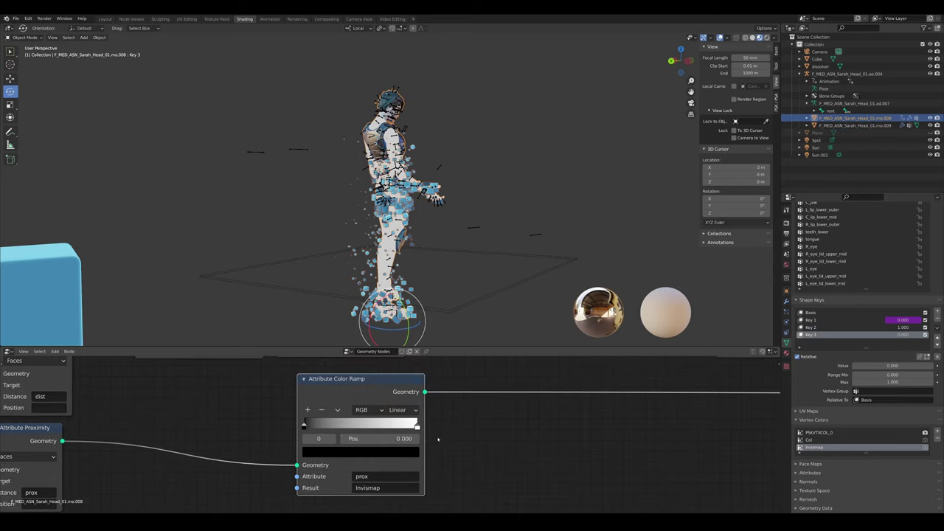
scroll(398, 431, up, 2)
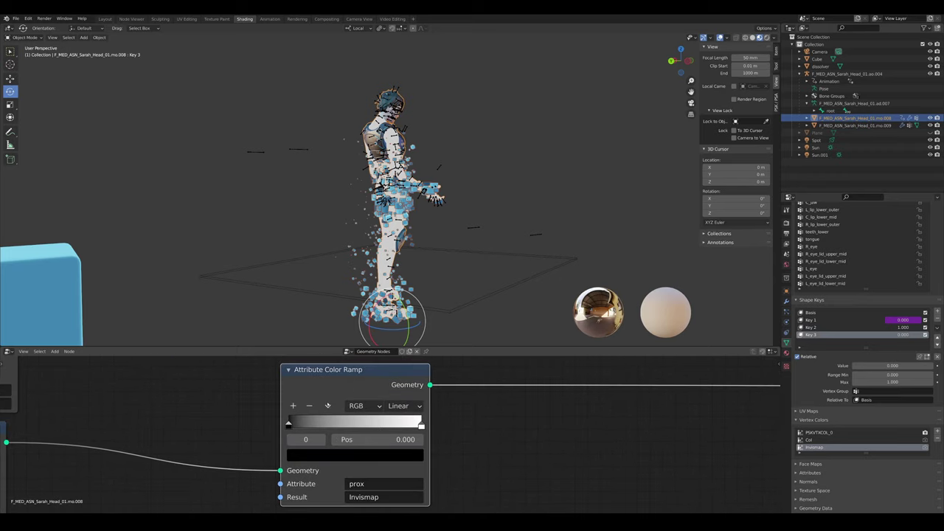
click(328, 406)
click(355, 421)
- Reposition the Group Output node beside Join Geometry and keep the character selected
scroll(556, 432, down, 10)
middle_drag(686, 427, 267, 449)
scroll(451, 432, up, 2)
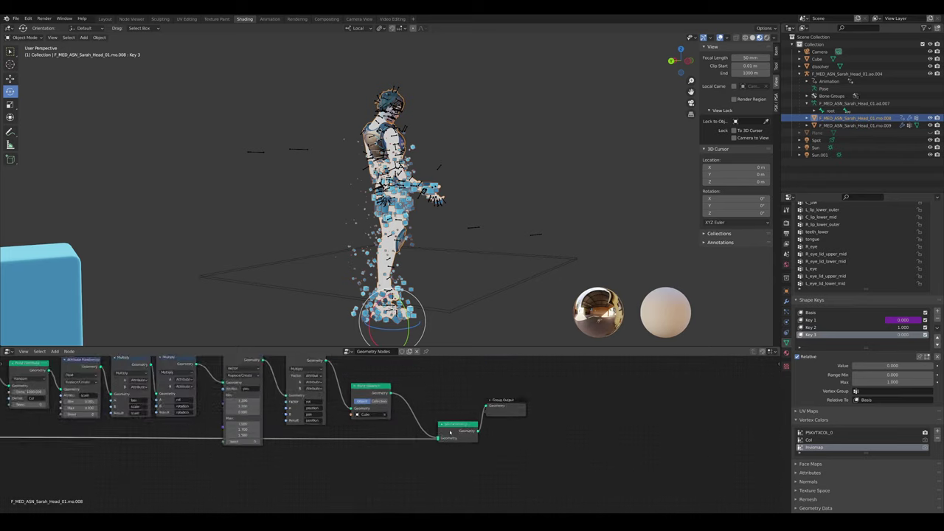
scroll(451, 433, up, 2)
middle_drag(451, 432, 399, 447)
drag(461, 411, 505, 425)
click(477, 305)
click(394, 262)
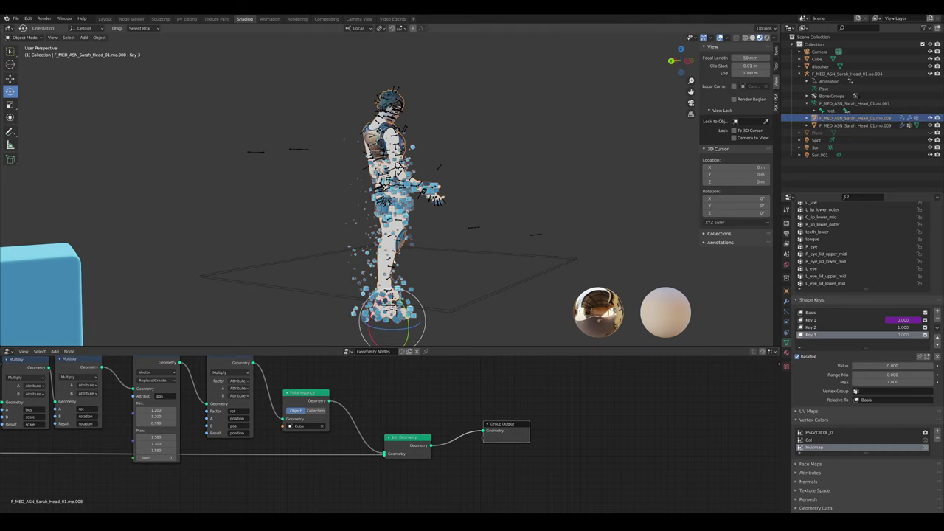
- Return to the body material in the Shader Editor and set its Vertex Color node to the Invismap layer
scroll(339, 431, down, 1)
middle_drag(221, 436, 459, 429)
key(shift+F3)
middle_drag(154, 420, 261, 428)
middle_drag(262, 399, 339, 508)
click(350, 415)
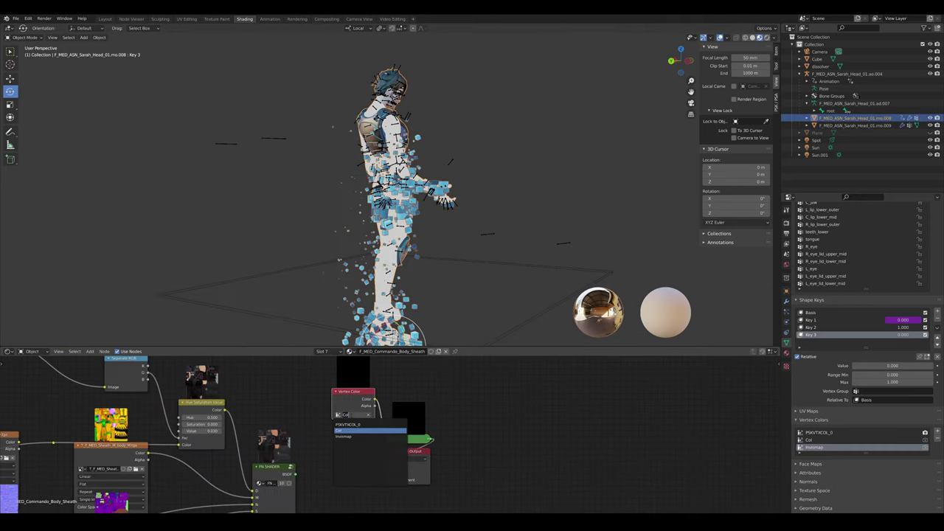
click(344, 436)
- Test moving the dissolver plane and inspect the Invismap vertex color on the character's legs and torso
scroll(518, 221, up, 6)
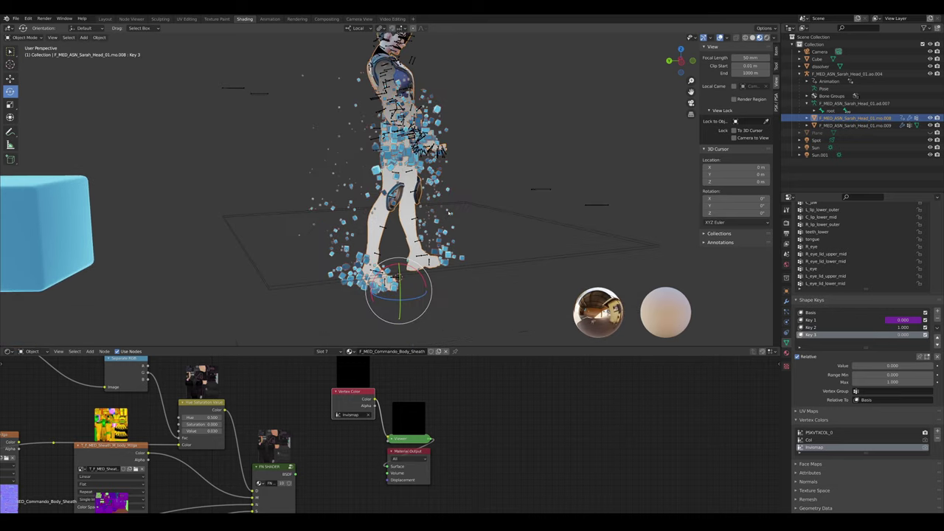
scroll(519, 223, down, 4)
click(529, 243)
middle_drag(529, 243, 531, 202)
key(g)
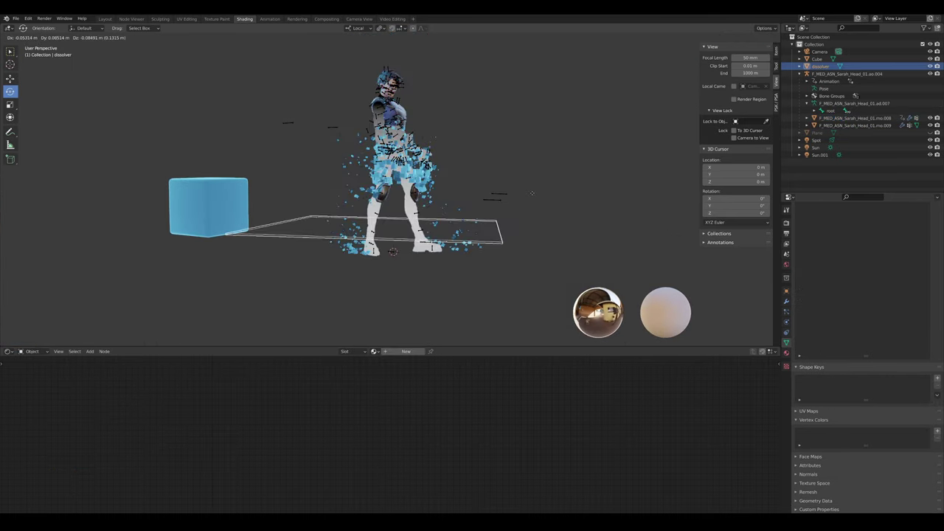
right_click(538, 158)
scroll(516, 162, up, 3)
middle_drag(432, 172, 339, 221)
scroll(411, 269, down, 4)
scroll(407, 192, up, 2)
scroll(404, 273, up, 4)
scroll(417, 237, down, 4)
shift+middle_drag(340, 222, 384, 164)
scroll(354, 163, up, 3)
- Move the body material's Material Output node away from the Viewer and add a Mix Shader node between them
click(404, 210)
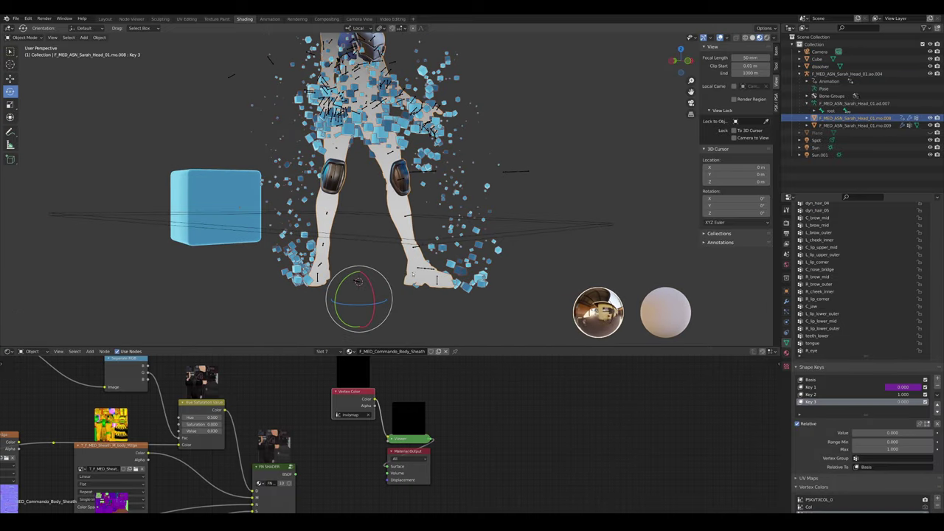
scroll(360, 443, down, 3)
middle_drag(361, 442, 271, 423)
scroll(272, 422, up, 5)
drag(332, 428, 556, 417)
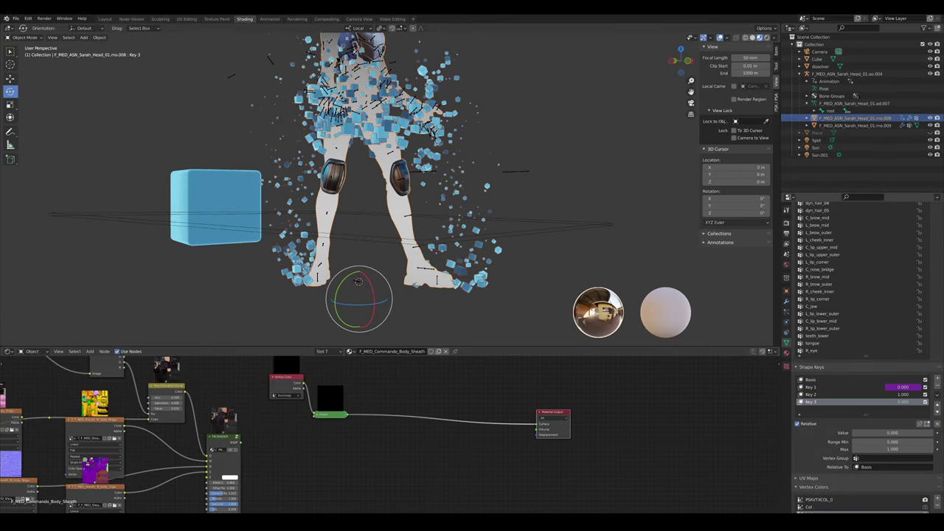
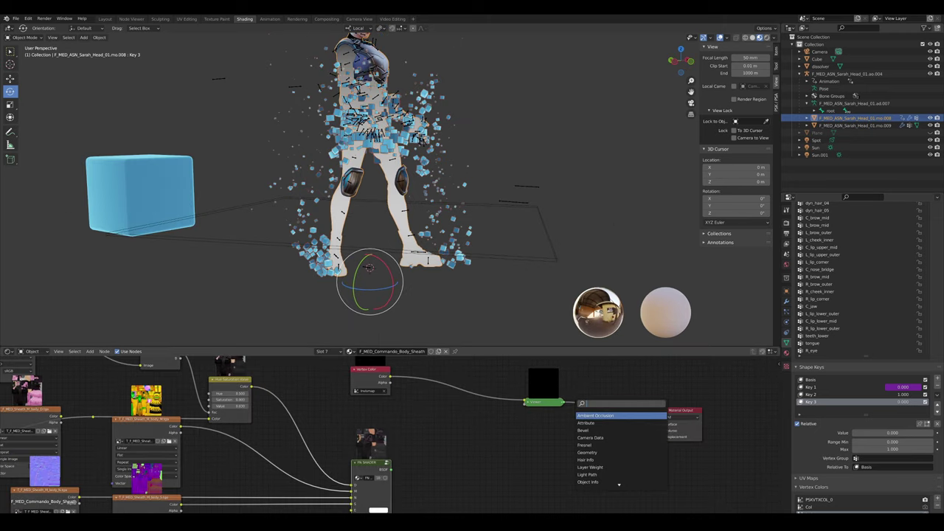
click(588, 423)
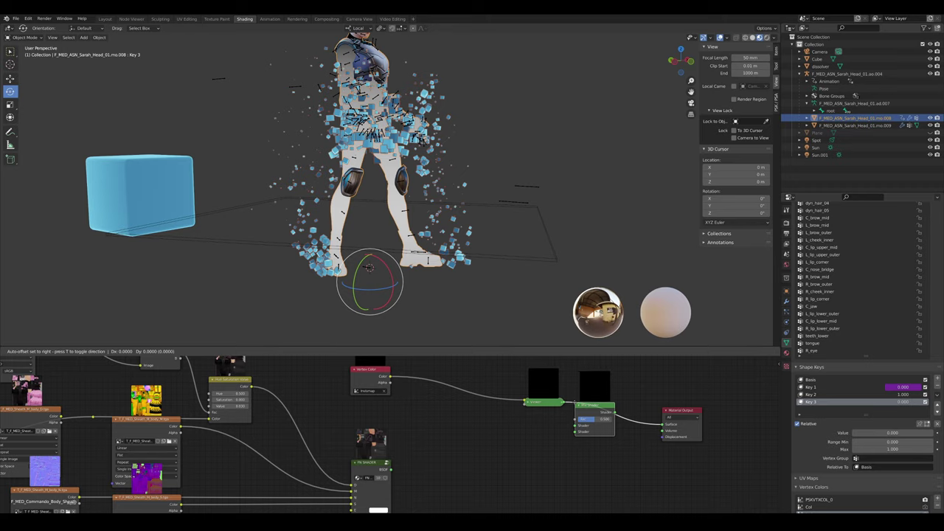
click(540, 442)
- Insert a ColorRamp after the Invismap Vertex Color node and connect its Color to the Mix Shader's Fac
shift+middle_drag(507, 251, 431, 310)
scroll(552, 281, up, 4)
middle_drag(397, 392, 357, 433)
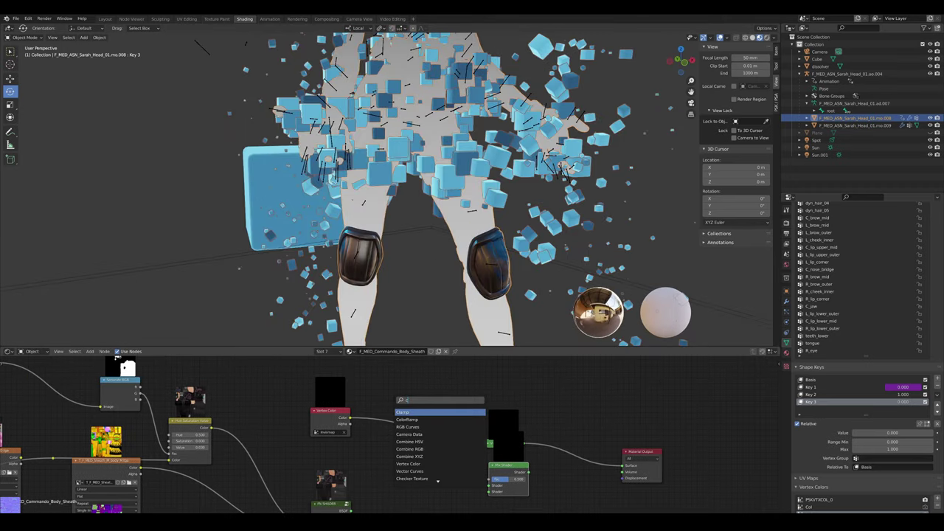
key(Return)
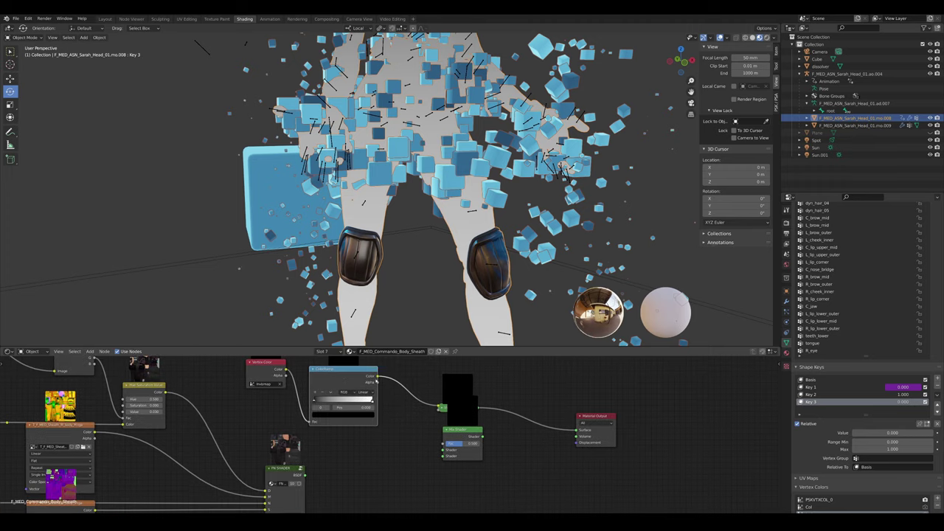
click(383, 374)
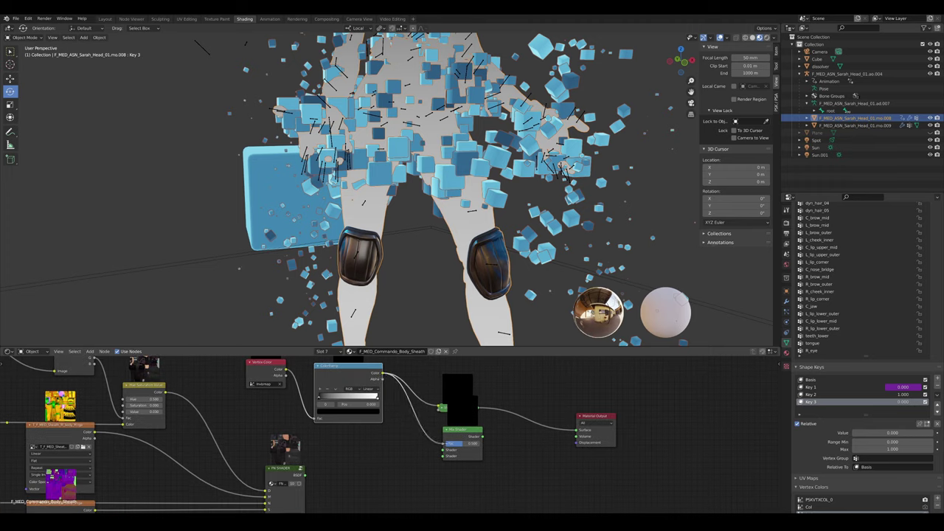
- Mix FN SHADER with a new Transparent BSDF in the Mix Shader and connect the result to the Material Output Surface
middle_drag(410, 447, 400, 413)
key(shift+a)
key(s)
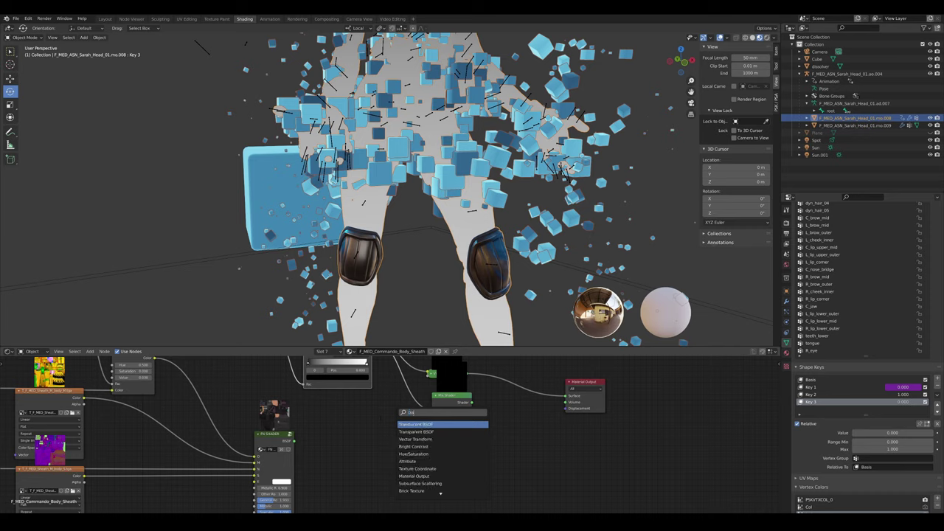
key(Return)
scroll(385, 436, up, 3)
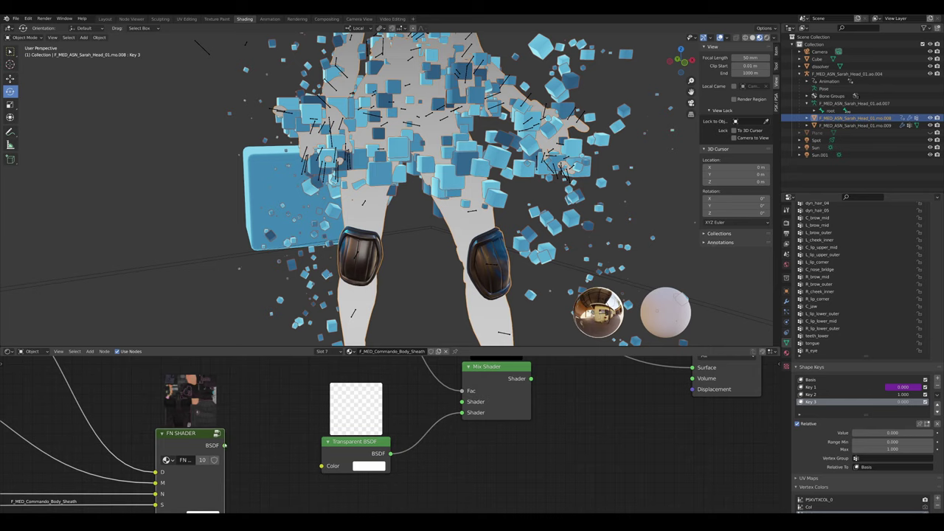
middle_drag(535, 391, 435, 432)
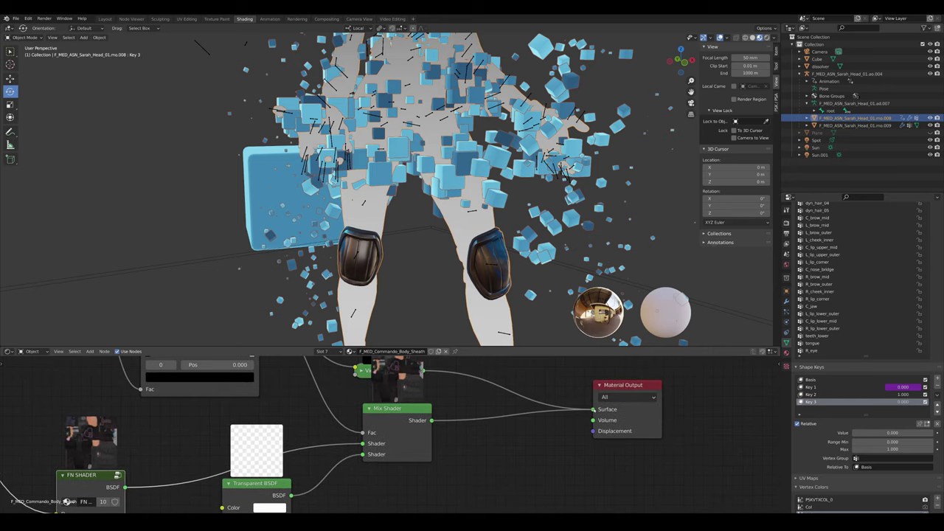
- Set the body material's Blend Mode to Alpha Clip and check the transparency on the legs
click(787, 352)
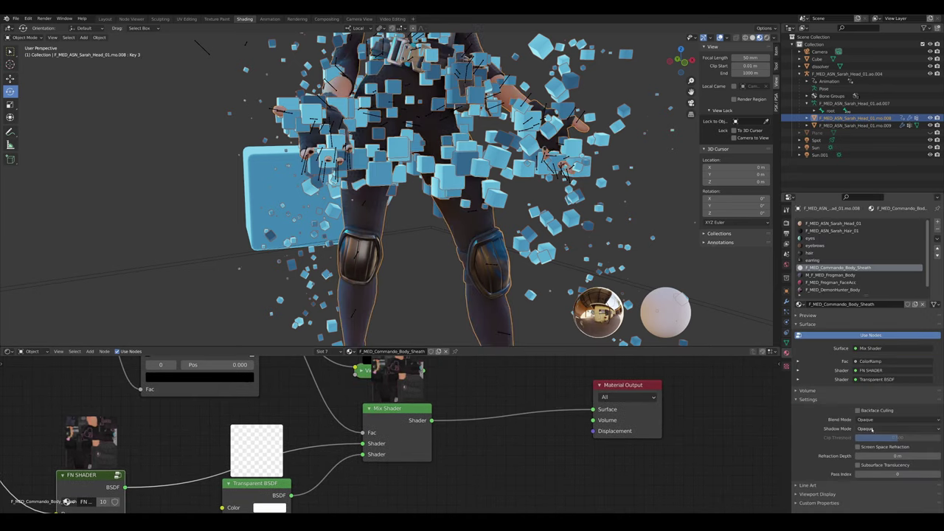
click(879, 420)
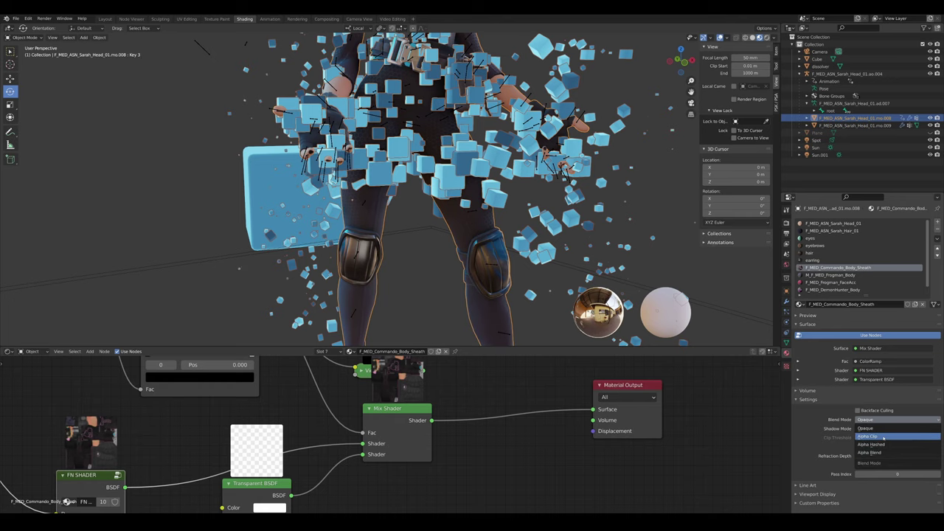
click(884, 438)
scroll(428, 237, up, 4)
middle_drag(414, 236, 372, 266)
scroll(296, 395, down, 4)
- Move the ColorRamp's black stop to position 0.139
middle_drag(303, 406, 504, 442)
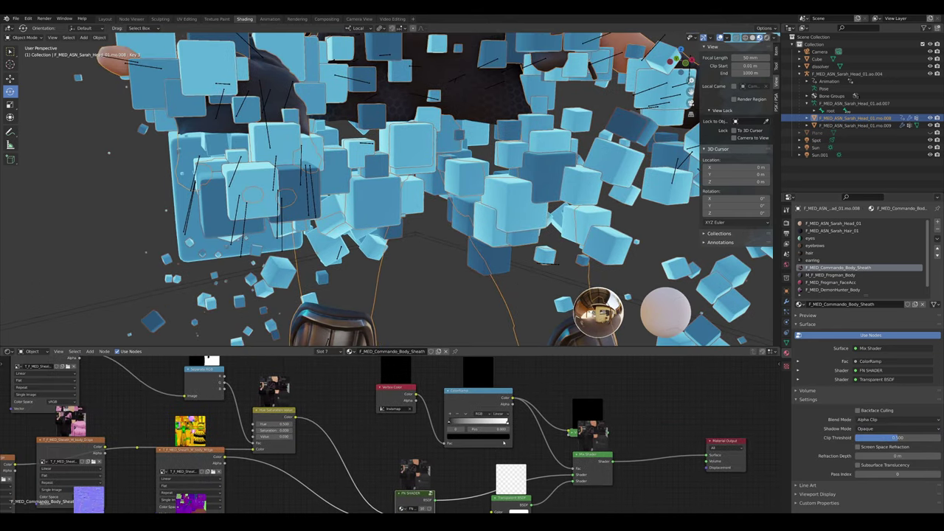
scroll(503, 442, up, 3)
scroll(443, 185, down, 5)
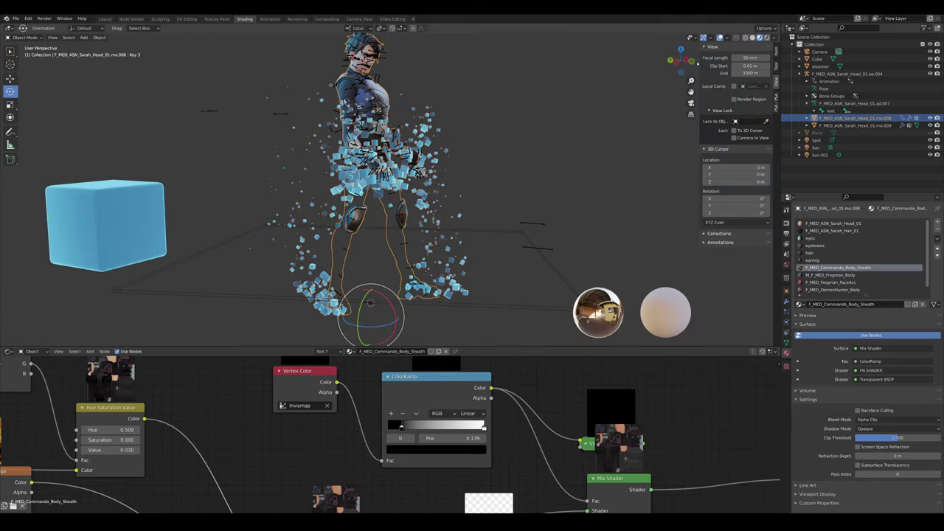
- Try moving the dissolver plane to test how the cubes and the body's transparency follow it
middle_drag(640, 193, 552, 200)
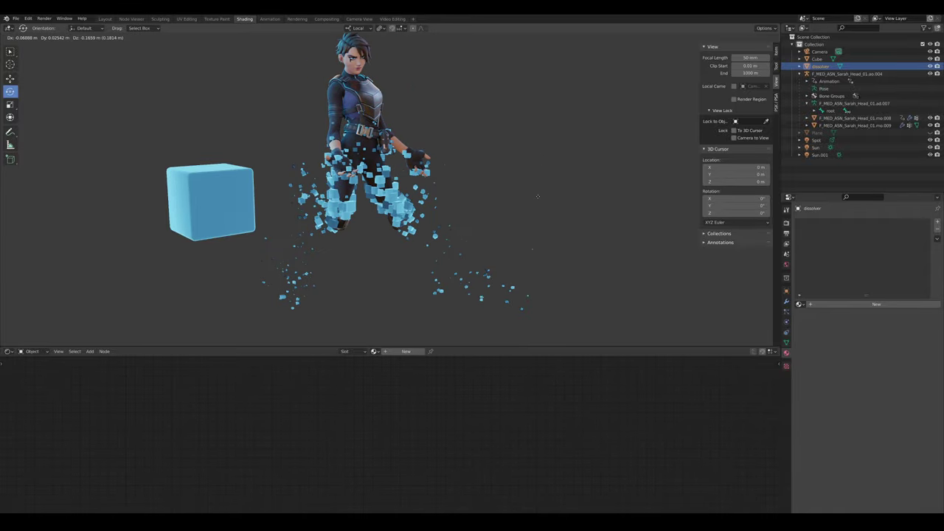
click(518, 151)
scroll(472, 192, up, 6)
middle_drag(395, 213, 428, 221)
scroll(445, 227, down, 6)
scroll(313, 232, up, 2)
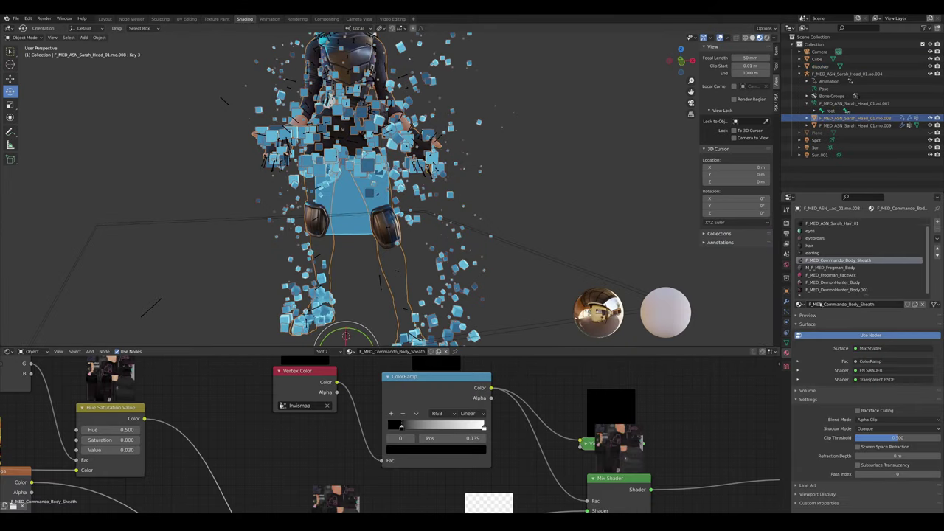
- Enlarge the character's material slot list to show every slot and review the body material's transparency nodes
drag(820, 299, 820, 343)
scroll(513, 494, down, 7)
middle_drag(513, 505, 448, 475)
scroll(445, 444, up, 4)
scroll(446, 443, down, 4)
middle_drag(813, 261, 812, 251)
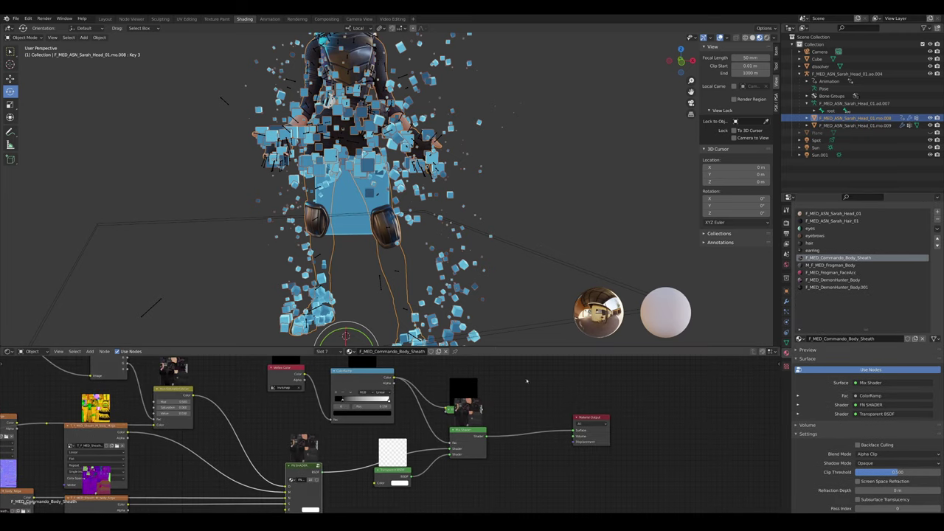
middle_drag(468, 265, 484, 267)
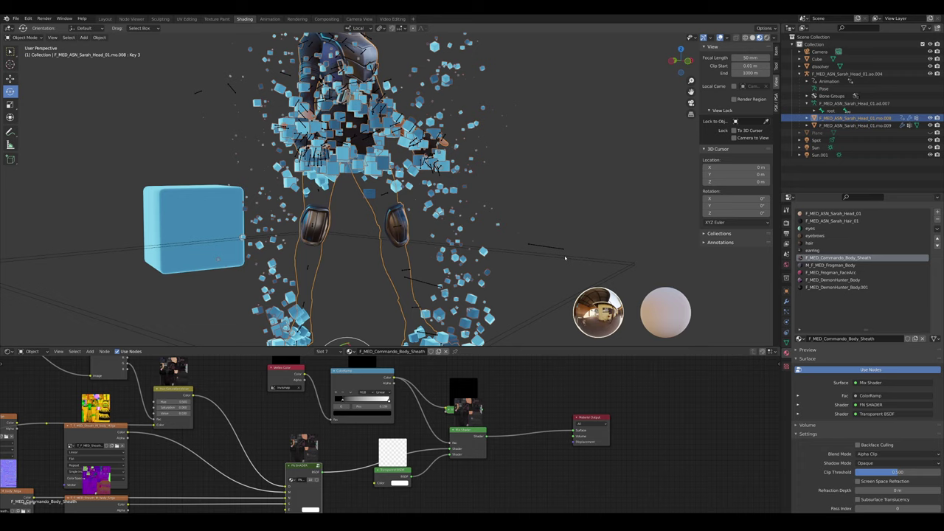
click(566, 257)
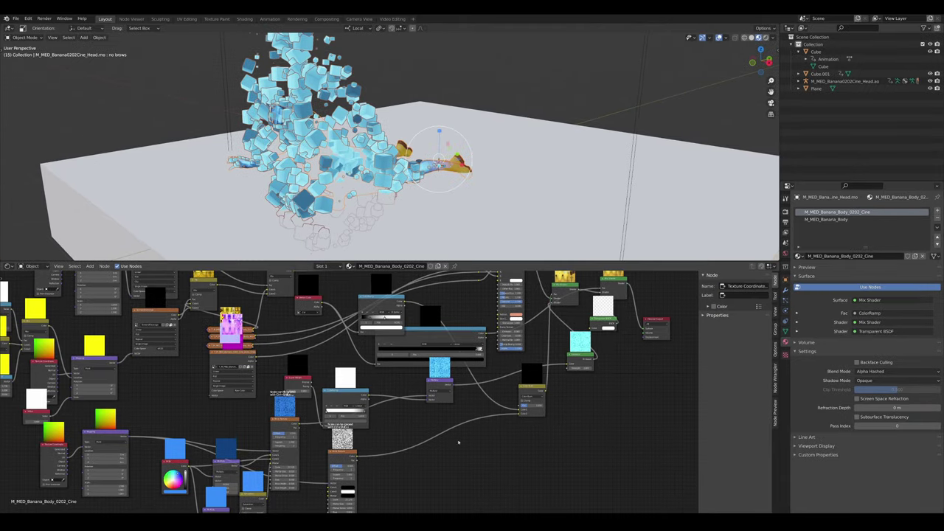
- In the banana character file, select the cube-effect shader nodes and move them below the main material nodes
middle_drag(334, 339, 321, 379)
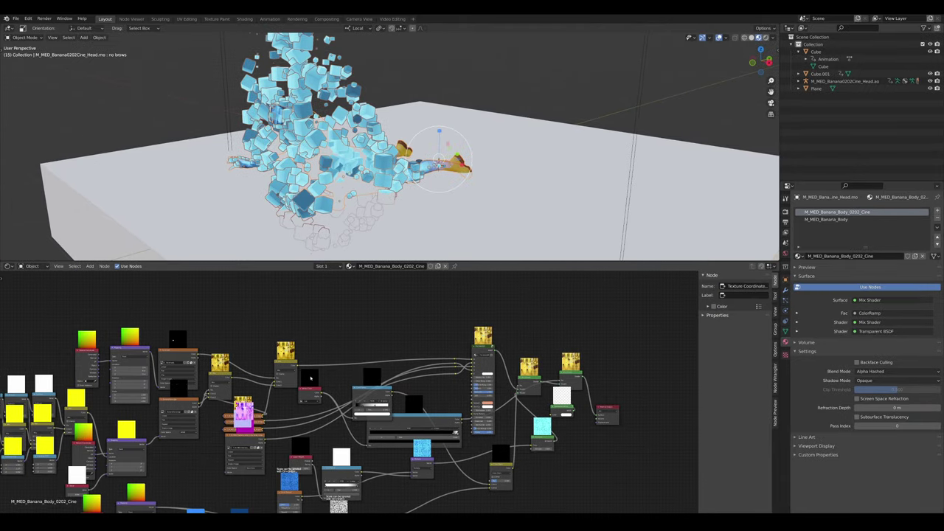
drag(311, 379, 439, 496)
key(g)
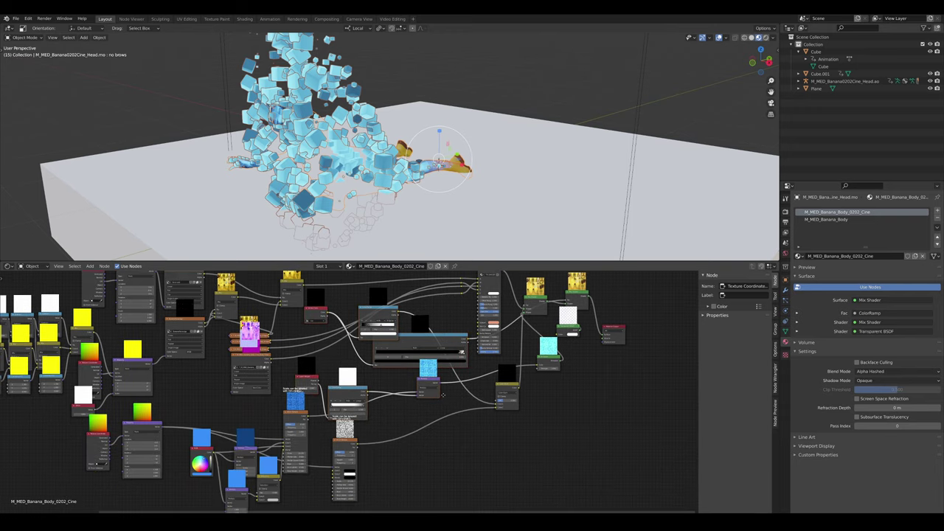
click(446, 381)
middle_drag(445, 382, 516, 351)
shift+drag(176, 369, 435, 443)
middle_drag(597, 320, 447, 381)
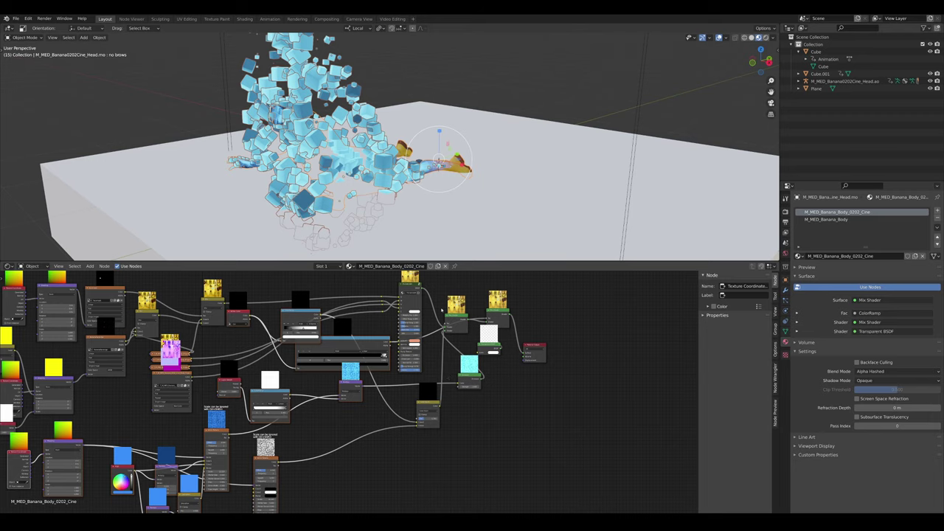
key(g)
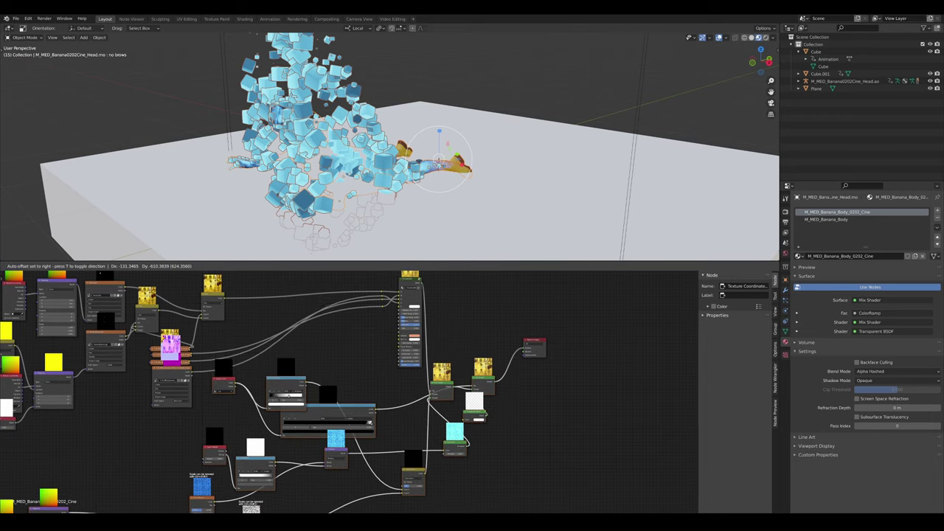
click(490, 452)
- Examine the blue grid transition and the cubes along the banana character's dissolving body
middle_drag(451, 435, 571, 426)
scroll(388, 206, up, 3)
middle_drag(389, 206, 346, 193)
scroll(380, 150, down, 5)
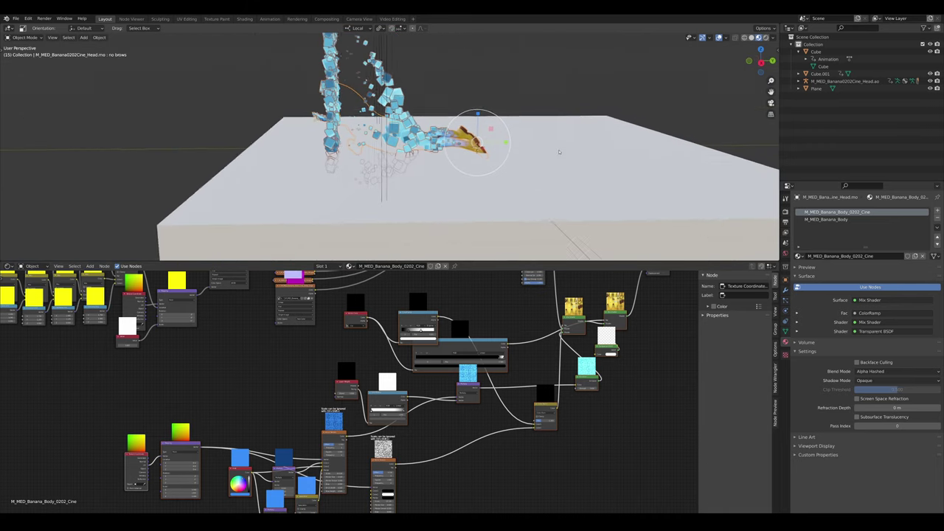
click(379, 150)
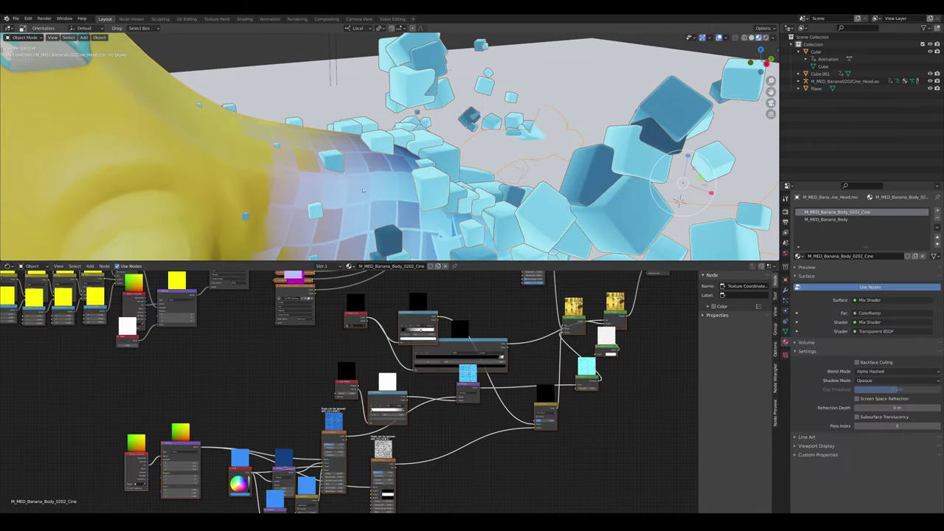
scroll(363, 191, down, 5)
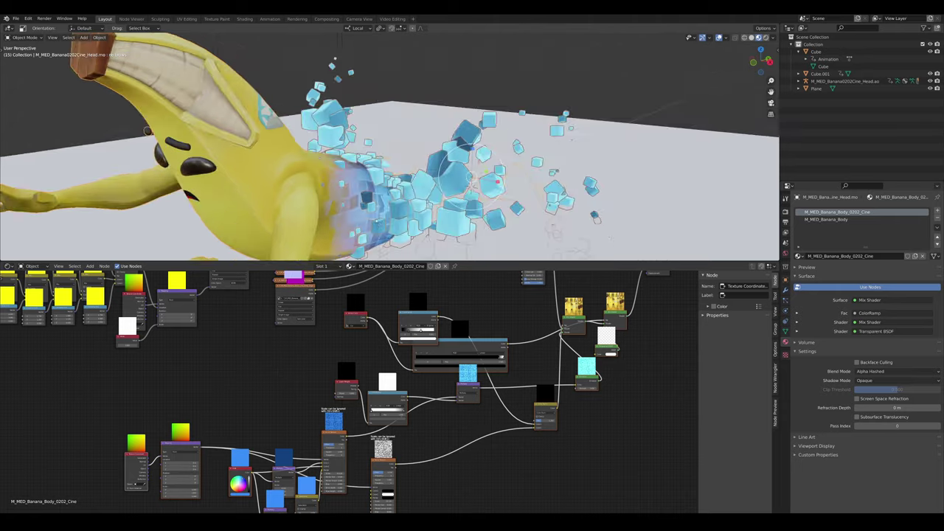
shift+middle_drag(363, 190, 387, 130)
scroll(387, 147, up, 4)
middle_drag(376, 166, 437, 188)
scroll(451, 362, down, 4)
middle_drag(450, 362, 414, 366)
scroll(374, 409, up, 3)
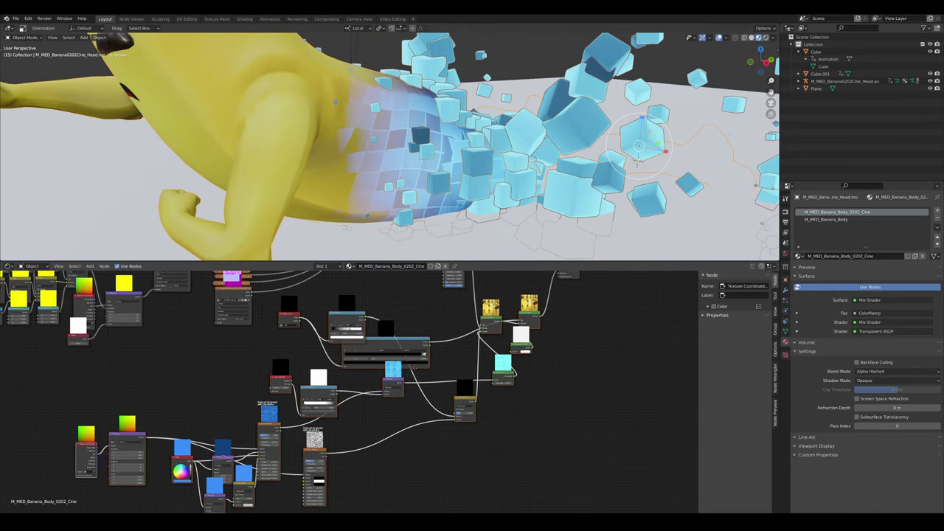
- Combine the selected cube-effect nodes into a node group, leave the group, and rearrange the remaining material nodes
key(ctrl+g)
key(Tab)
middle_drag(412, 399, 351, 464)
drag(264, 472, 519, 342)
middle_drag(520, 342, 422, 486)
drag(422, 483, 428, 372)
- Rename the node group to "fuckin cubes or stuff" and widen its node to show the full name
scroll(483, 387, up, 10)
drag(349, 352, 351, 349)
double_click(345, 374)
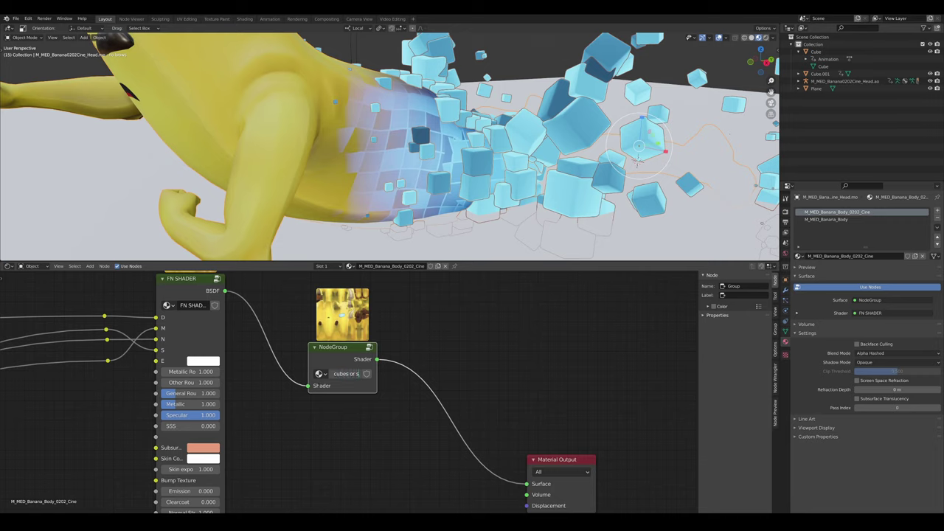
scroll(334, 412, down, 1)
drag(369, 382, 394, 383)
scroll(342, 425, down, 2)
scroll(351, 388, up, 2)
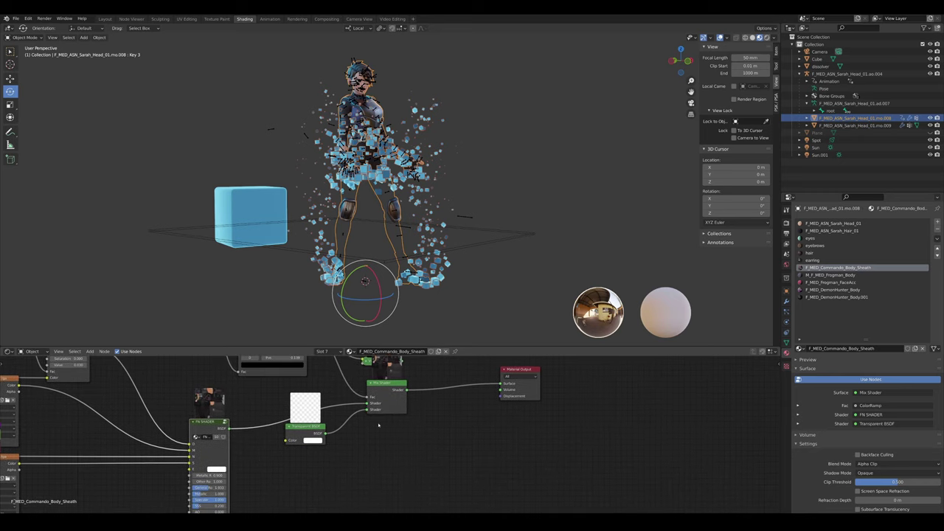
- Try to paste the copied cube-effect node group from the banana file into the F_MED_Commando_Body_Sheath material
key(ctrl+v)
mouse_move(194, 521)
click(141, 506)
scroll(382, 264, up, 3)
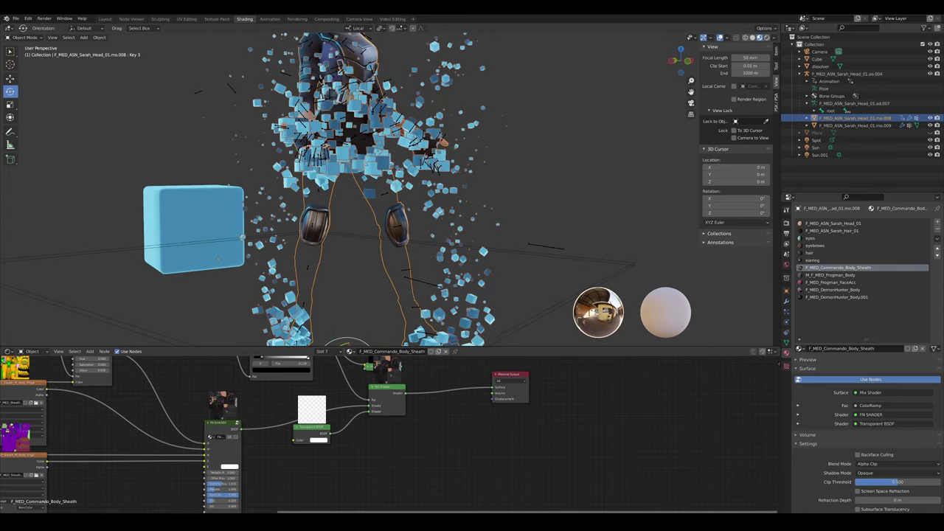
mouse_move(193, 521)
click(63, 506)
scroll(399, 387, up, 3)
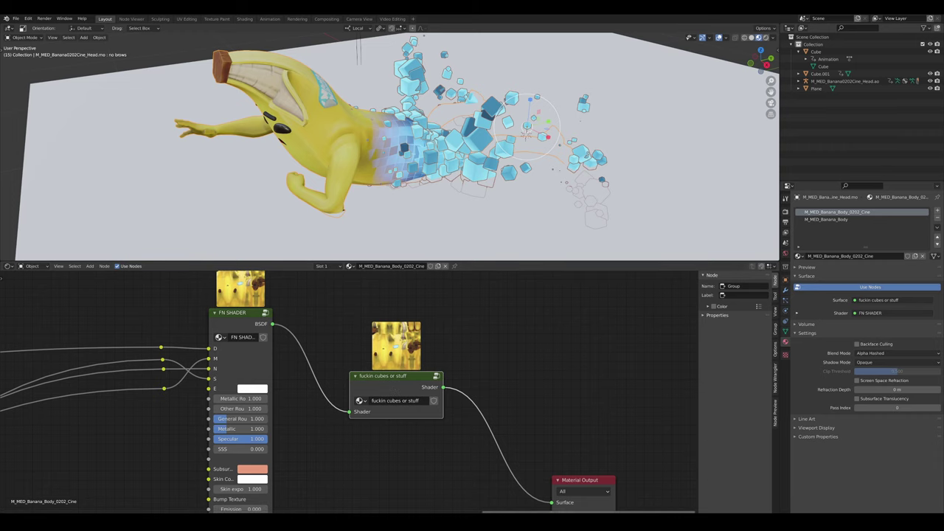
mouse_move(192, 521)
click(147, 493)
key(ctrl+v)
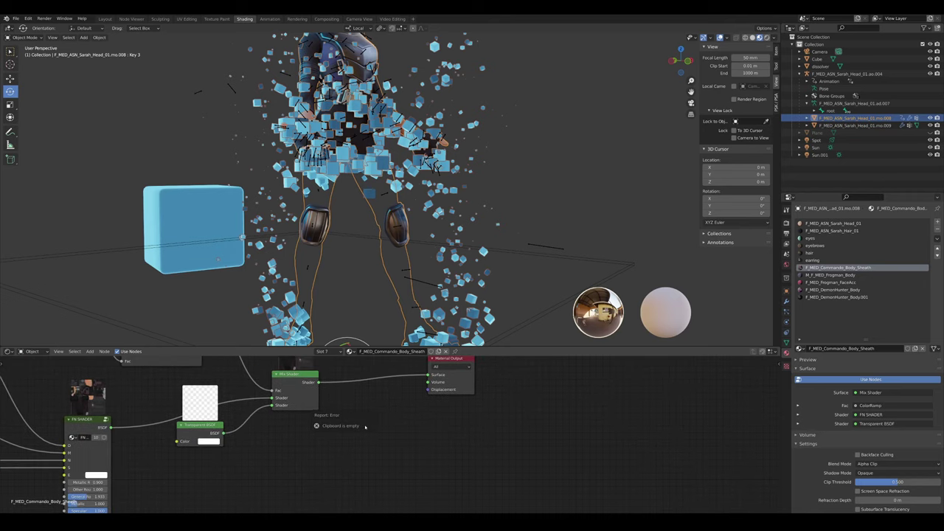
scroll(405, 440, down, 2)
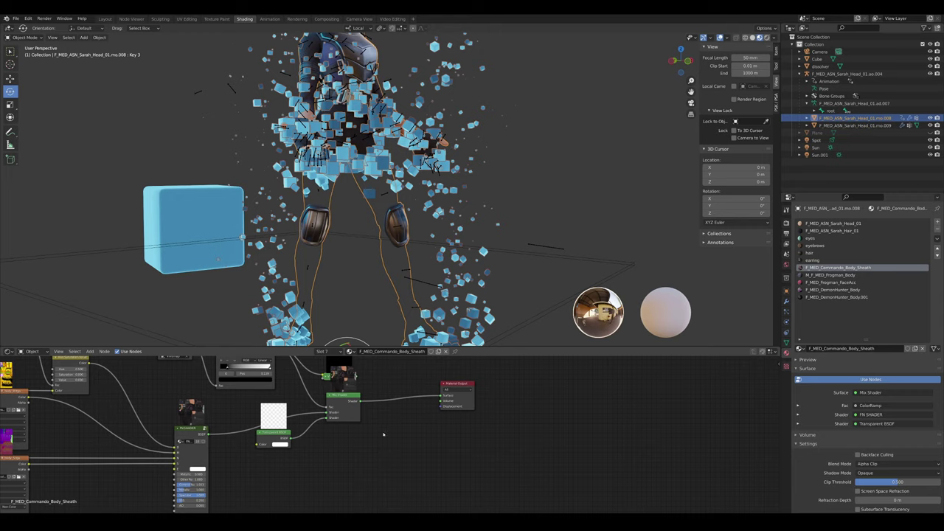
mouse_move(381, 436)
middle_down()
mouse_move(390, 443)
mouse_move(370, 441)
middle_up()
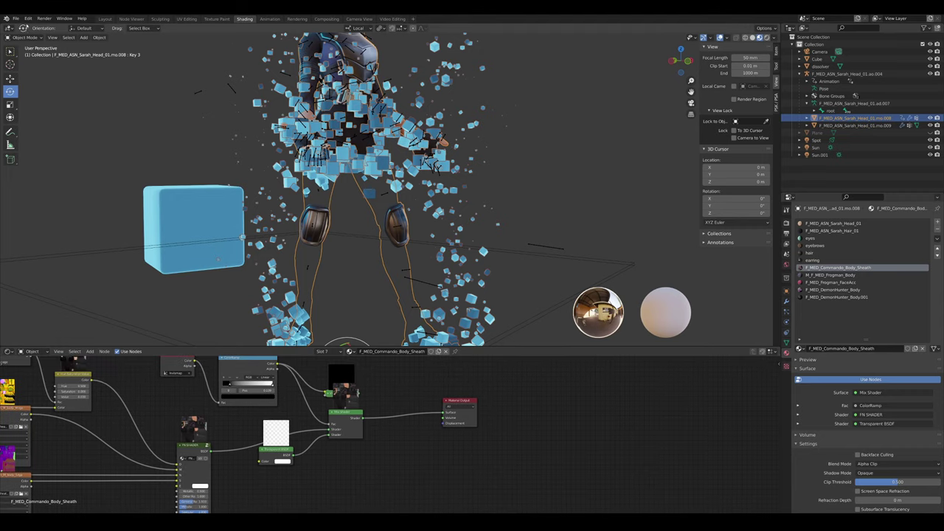
click(16, 19)
click(46, 100)
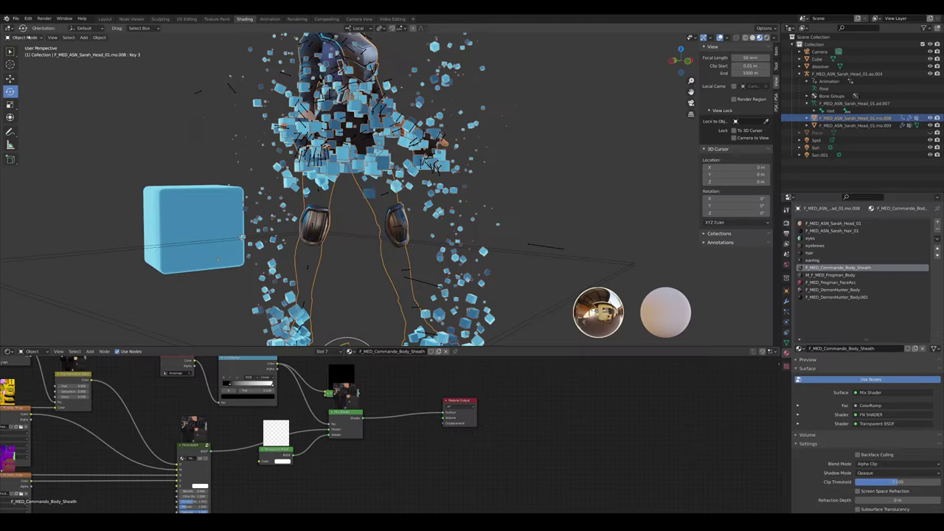
click(16, 19)
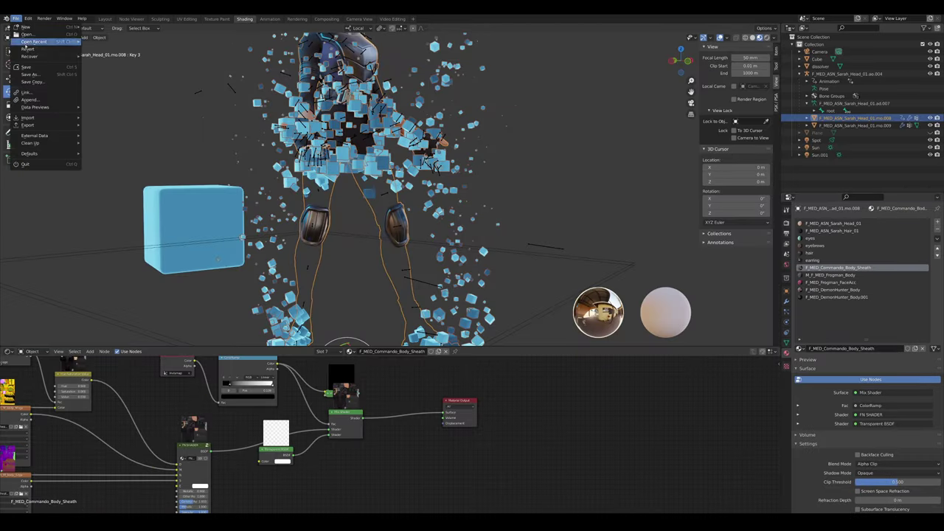
click(35, 92)
click(818, 404)
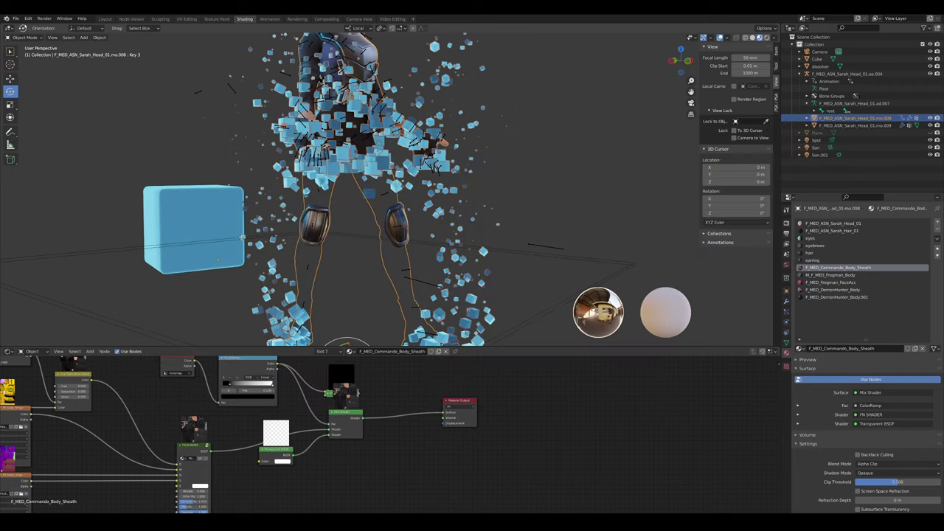
- Append the "fuckin cubes or stuff" node tree from creative.blend
click(16, 19)
click(29, 100)
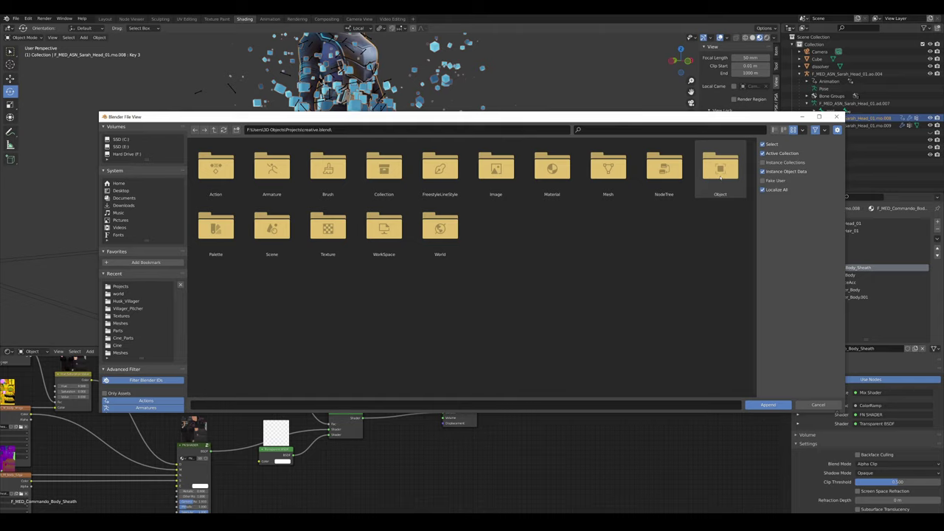
click(664, 168)
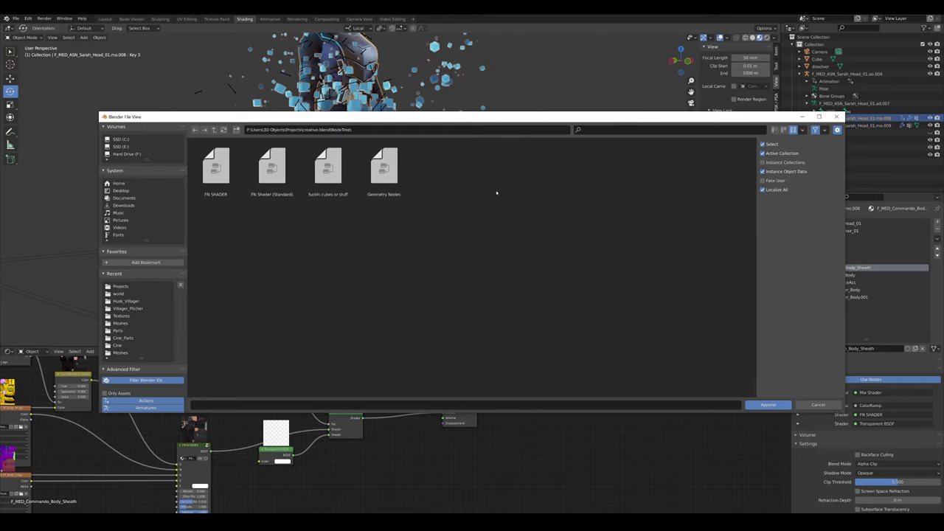
double_click(317, 171)
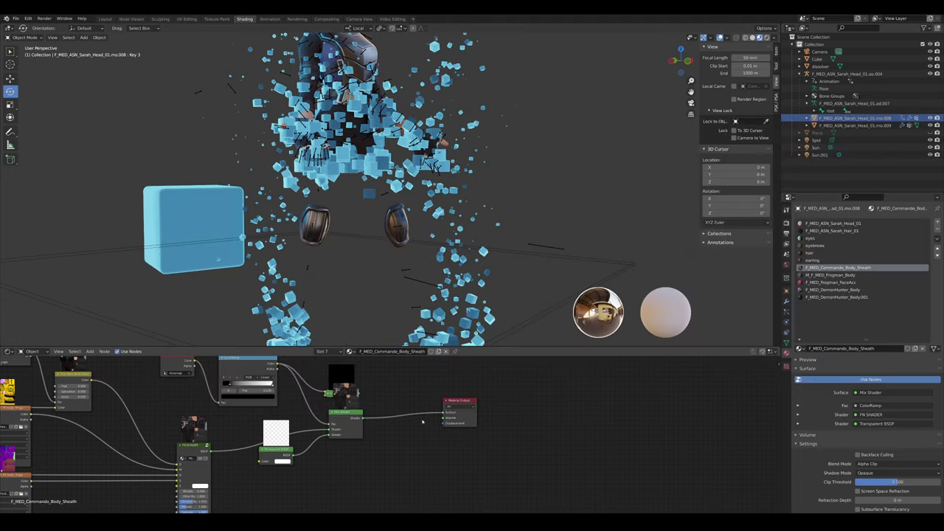
- Add the "fuckin cubes or stuff" group to the body material and connect FN SHADER's BSDF to its Shader input
scroll(364, 439, down, 5)
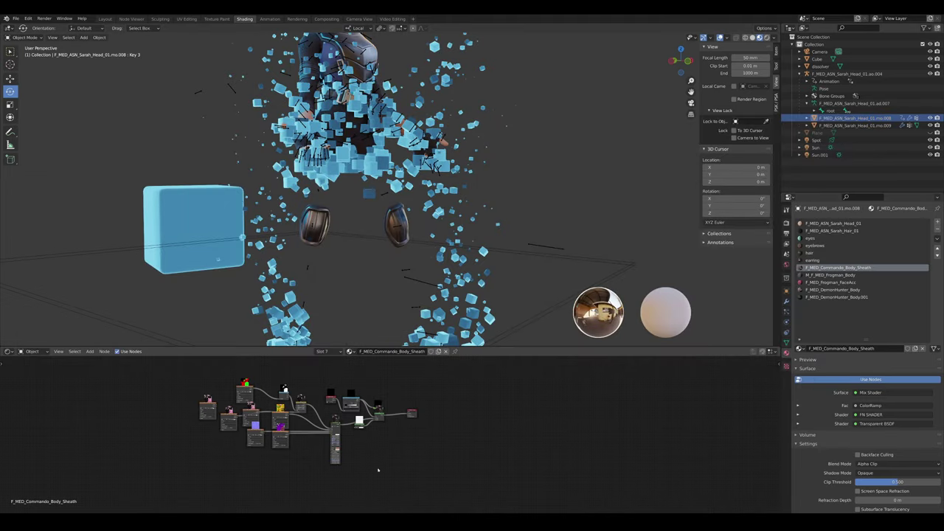
scroll(378, 470, up, 6)
key(shift+a)
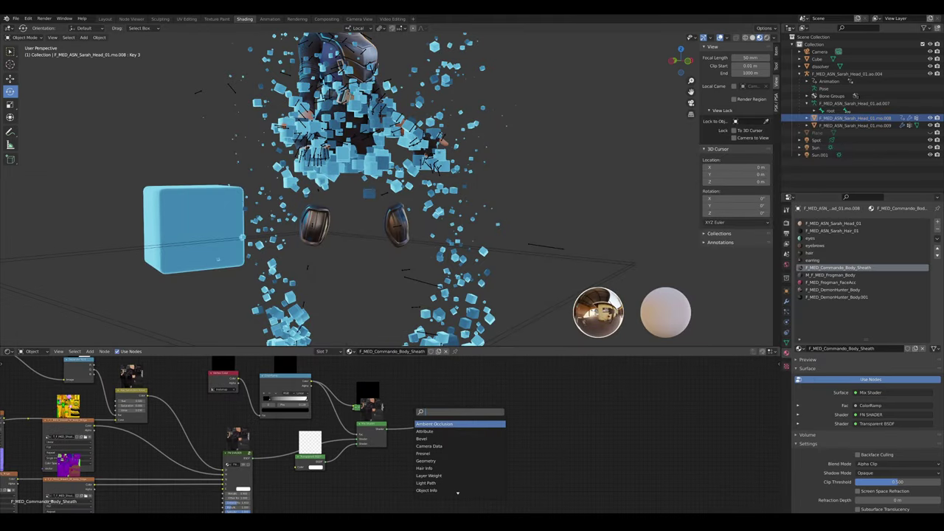
mouse_move(303, 394)
mouse_down()
mouse_move(321, 397)
mouse_move(286, 394)
mouse_up()
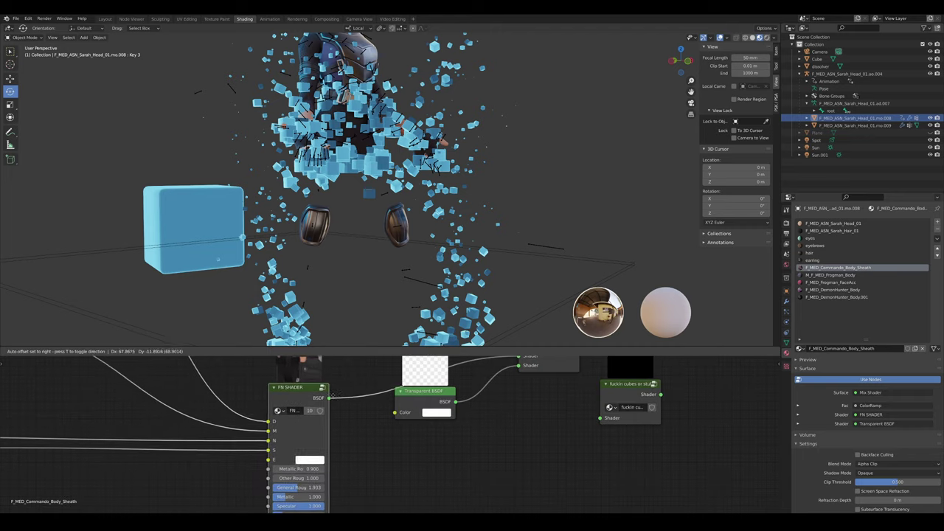
drag(593, 420, 600, 419)
- Open the appended group and check its Vertex Color node's Invismap layer against the mesh's vertex color layers
key(Tab)
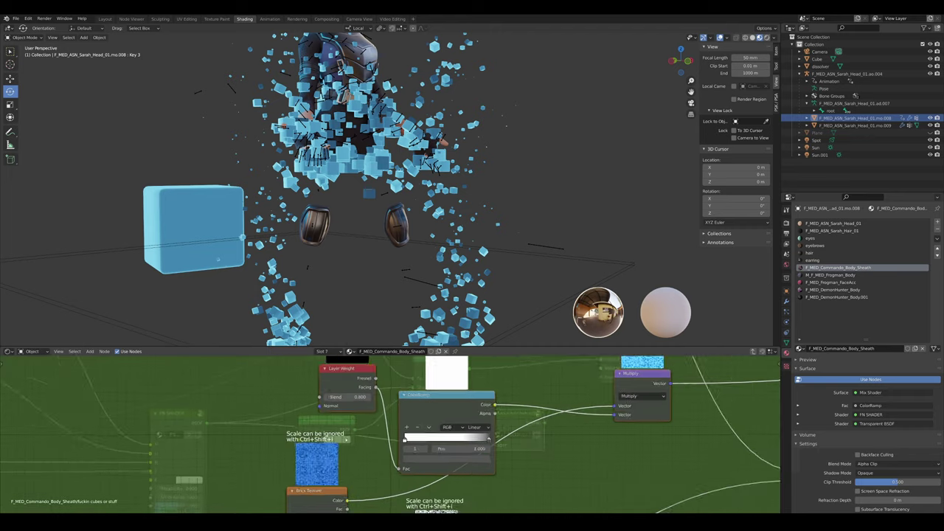
scroll(399, 439, down, 6)
scroll(384, 436, up, 9)
middle_drag(308, 413, 340, 450)
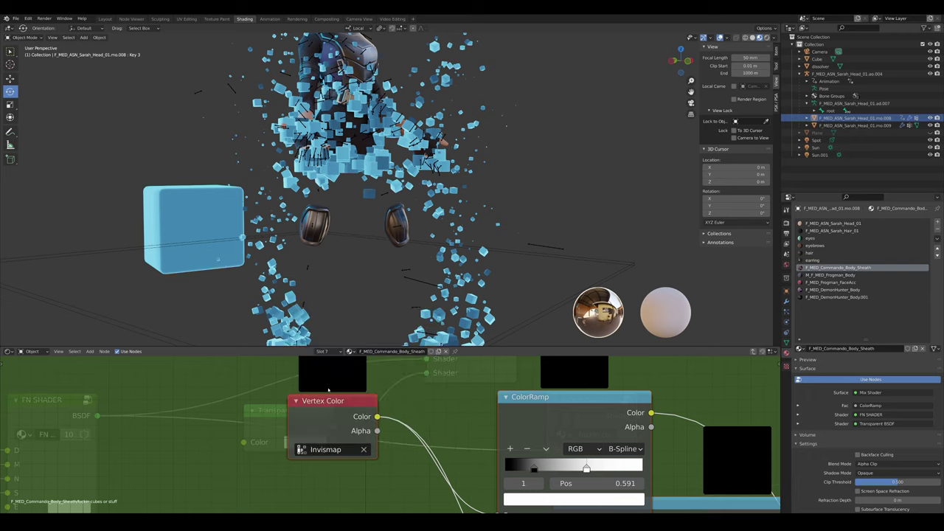
scroll(340, 450, down, 3)
scroll(362, 423, down, 4)
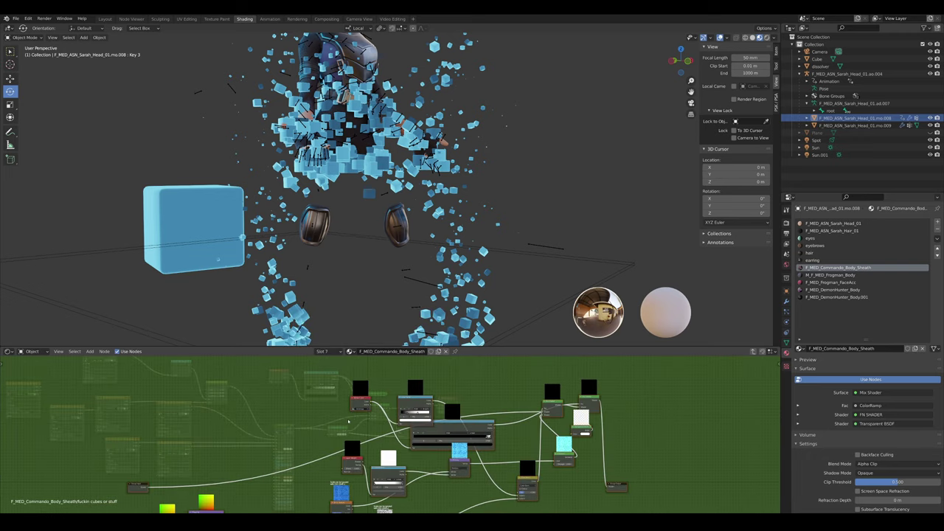
scroll(348, 422, up, 6)
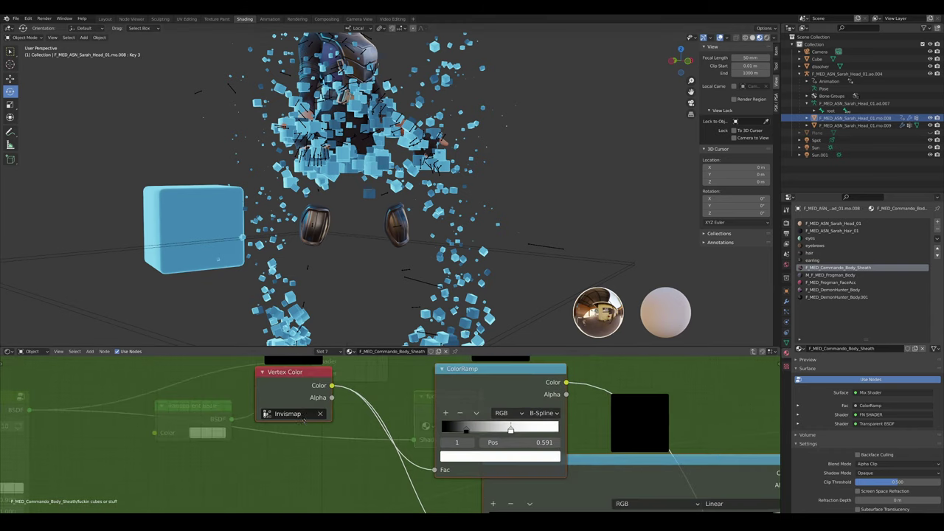
middle_drag(303, 420, 349, 418)
scroll(384, 431, up, 1)
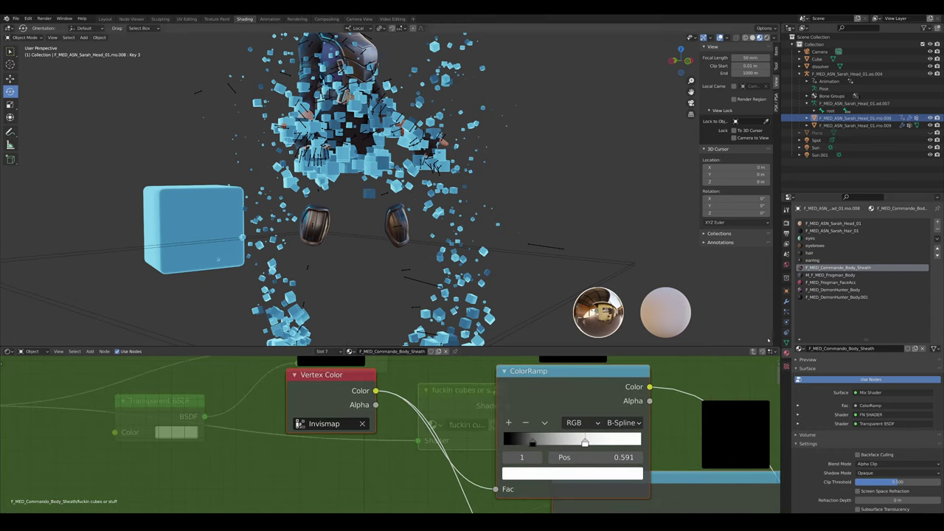
click(787, 344)
scroll(844, 436, down, 8)
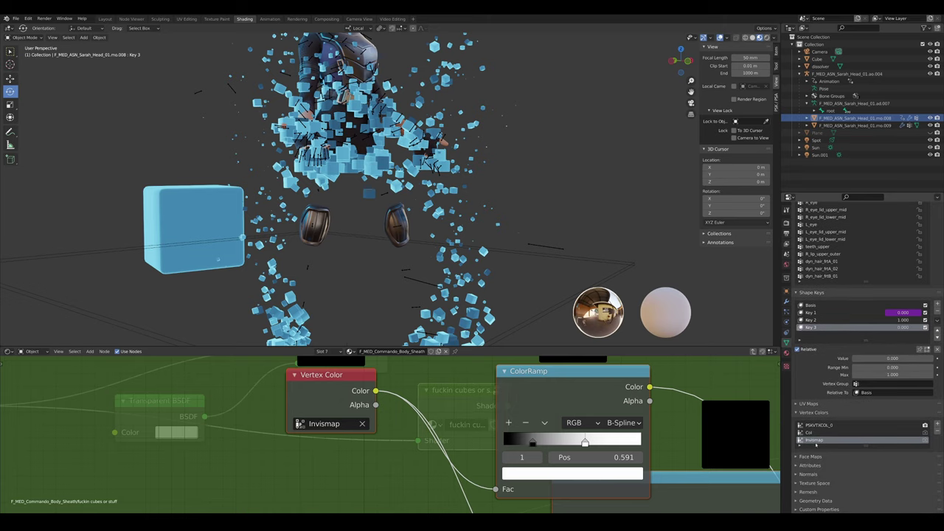
- Examine the appended group's node tree, from the Texture Coordinate and Brick Texture nodes through to the Group Output
scroll(390, 191, down, 4)
scroll(324, 443, down, 10)
middle_drag(323, 444, 524, 403)
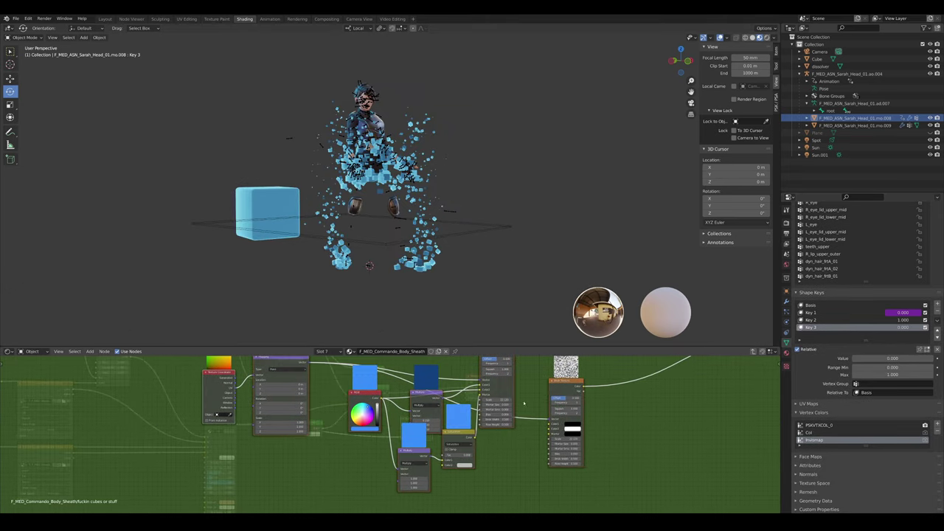
scroll(398, 442, up, 2)
middle_drag(421, 440, 421, 464)
scroll(417, 388, up, 11)
middle_drag(550, 436, 347, 464)
scroll(416, 388, down, 14)
scroll(416, 388, down, 3)
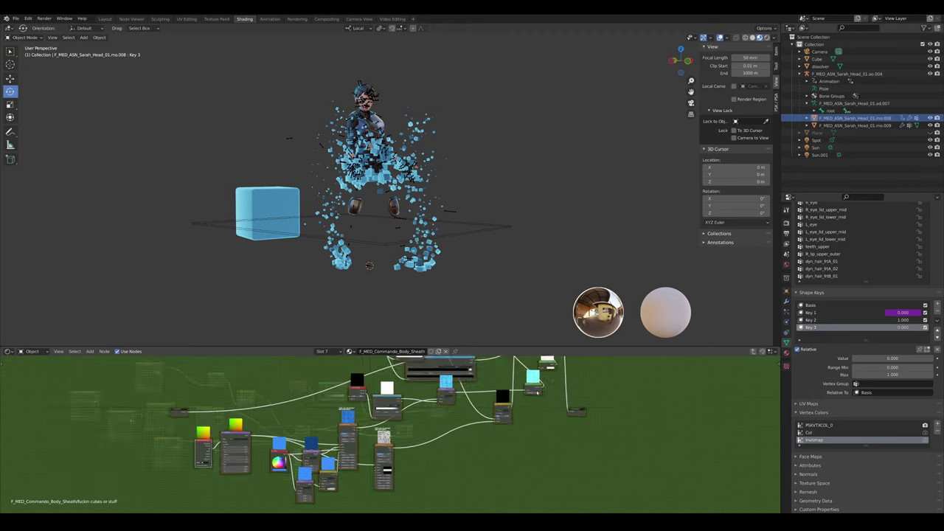
- Exit the group, connect its Shader output to the Material Output's Surface, and inspect the character's legs
key(Tab)
scroll(391, 439, up, 6)
middle_drag(451, 419, 419, 430)
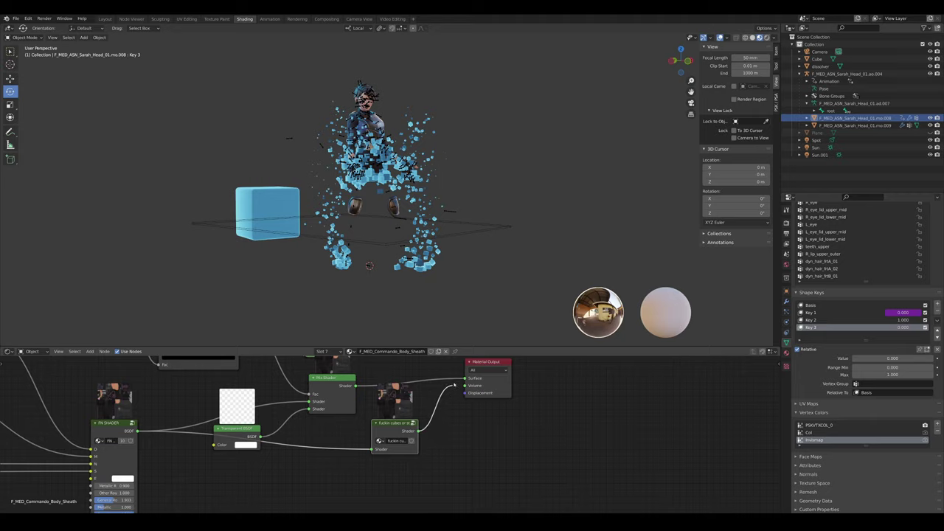
shift+middle_drag(402, 180, 438, 205)
scroll(408, 202, up, 6)
scroll(438, 206, down, 6)
scroll(384, 192, up, 6)
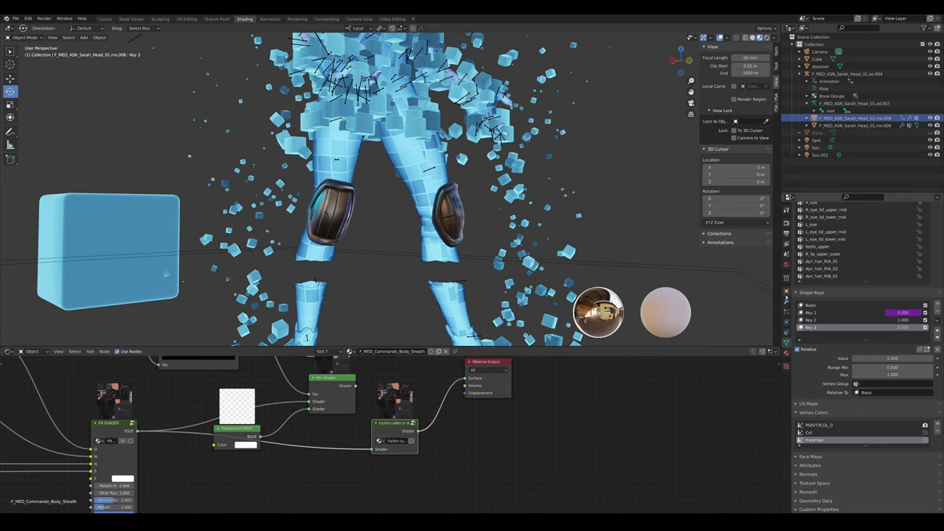
- Try the Alpha Hashed blend mode on the F_MED_Commando_Body_Sheath material and switch it back to Alpha Clip
click(787, 292)
click(786, 343)
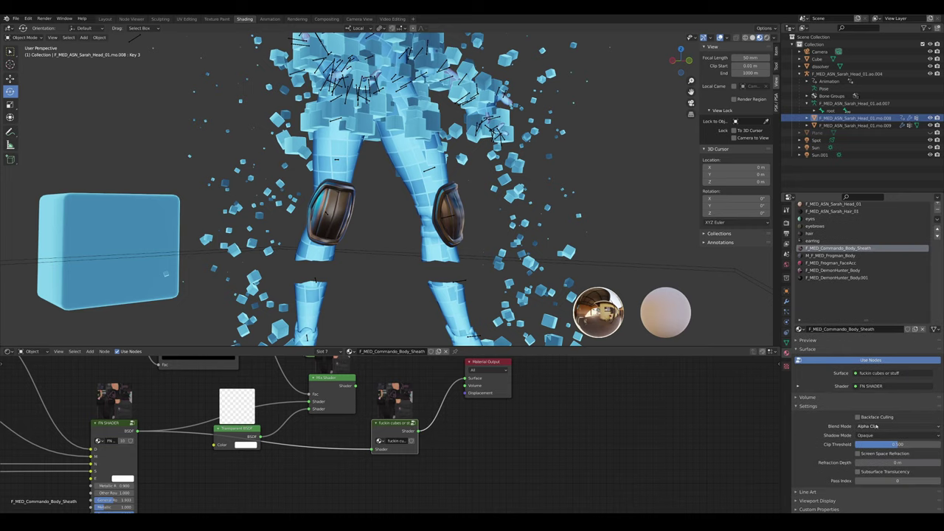
click(892, 450)
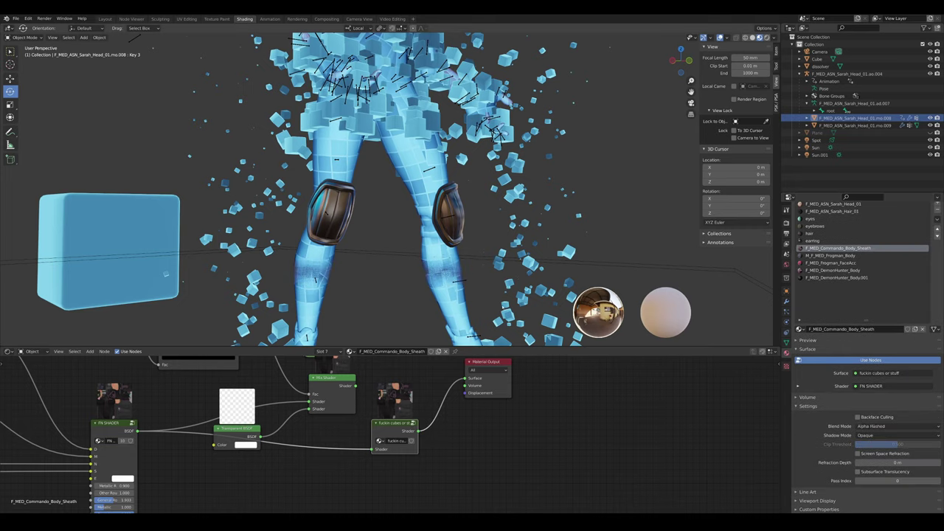
drag(395, 425, 370, 436)
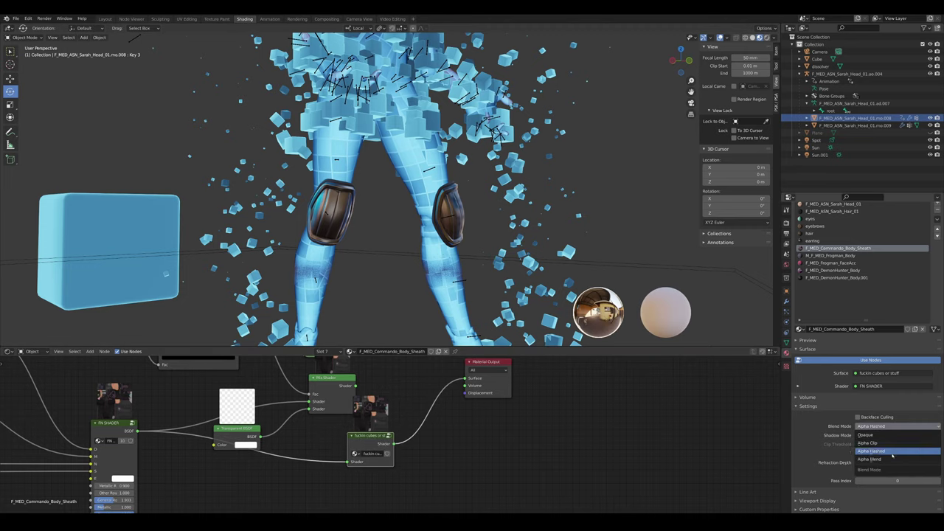
click(889, 442)
- Inside the "fuckin cubes or stuff" group, move the wide linear ColorRamp's black stop to position 0
scroll(350, 436, down, 1)
key(Tab)
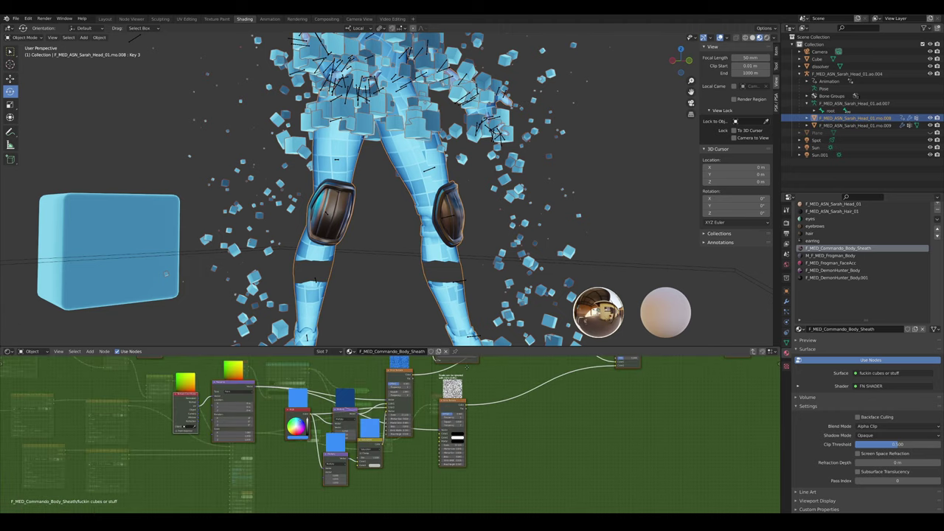
scroll(539, 426, up, 6)
scroll(539, 426, down, 5)
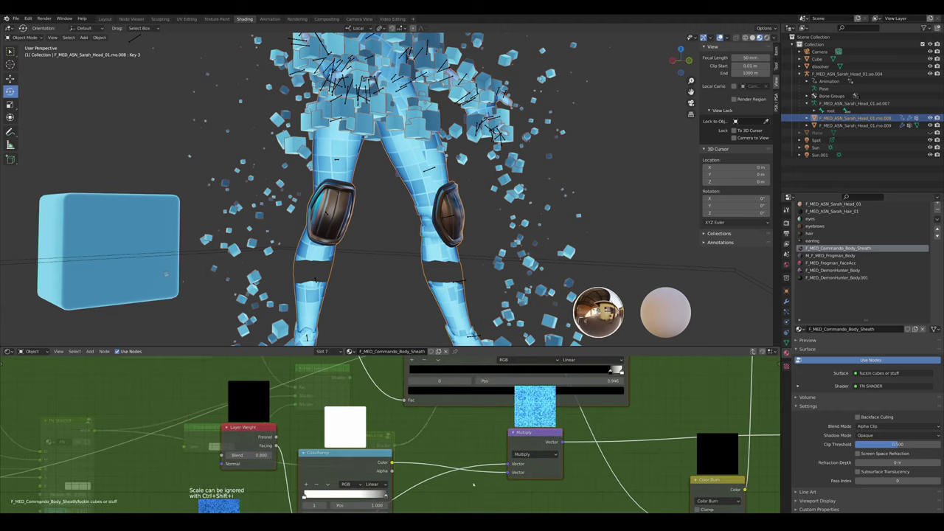
scroll(377, 441, up, 4)
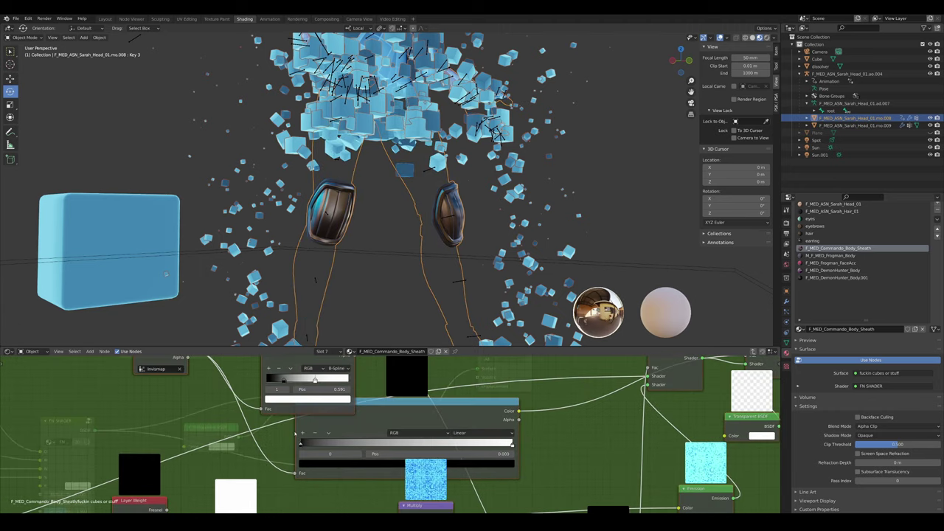
scroll(380, 438, down, 6)
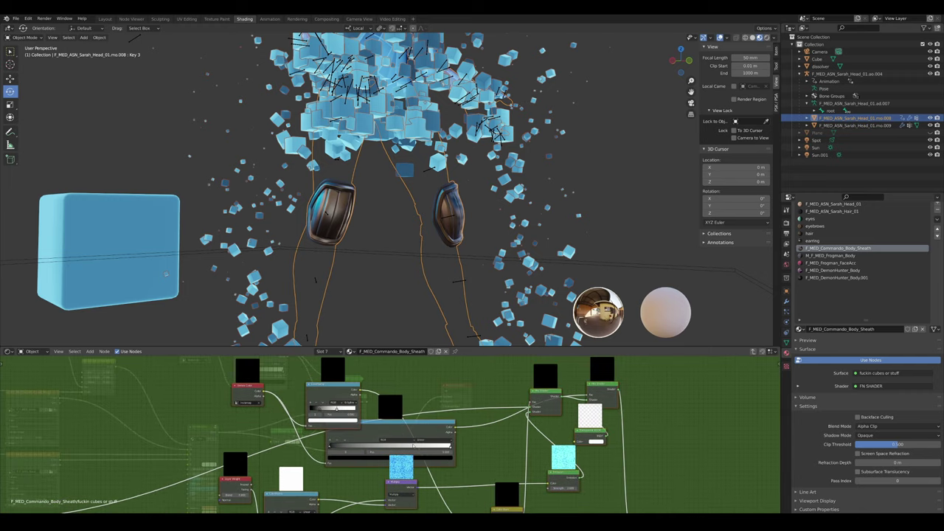
scroll(418, 443, down, 4)
scroll(472, 449, up, 4)
scroll(435, 244, down, 6)
- Move the dissolver plane repeatedly down and up through the character to test how the body dissolves
middle_drag(435, 244, 480, 229)
scroll(501, 228, up, 3)
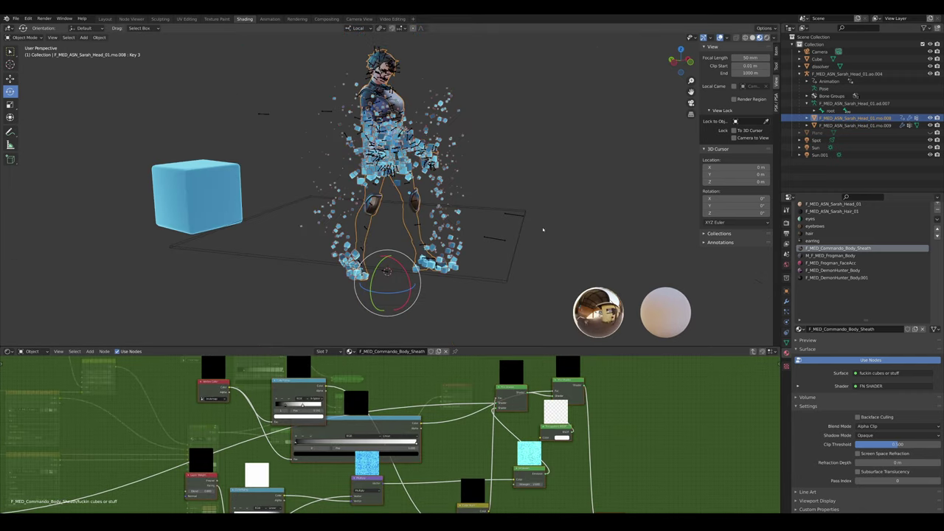
click(523, 211)
scroll(517, 186, up, 2)
middle_drag(516, 186, 487, 193)
key(g)
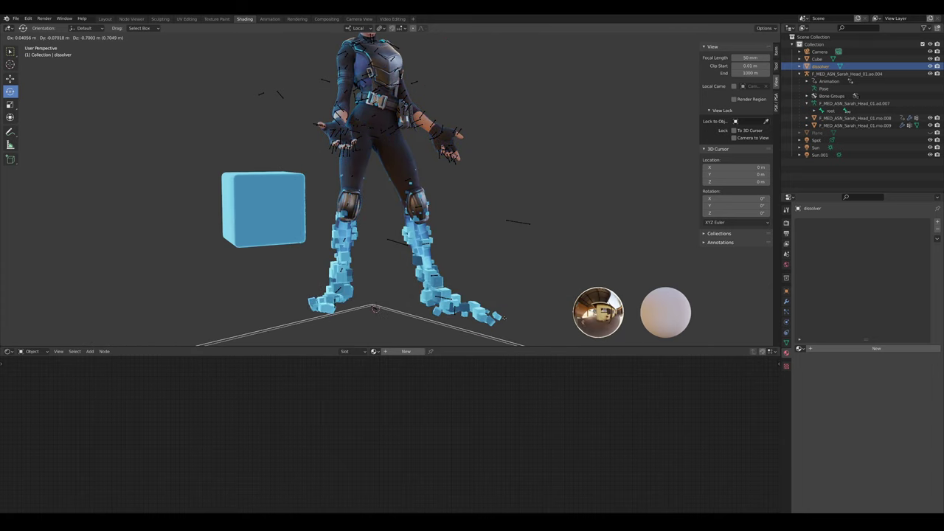
click(489, 200)
middle_drag(488, 200, 454, 225)
key(g)
click(519, 209)
key(g)
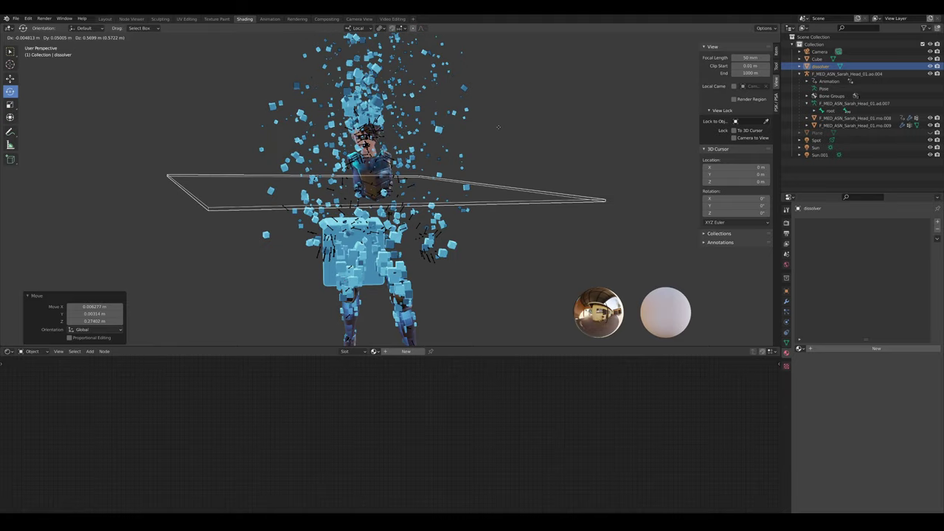
click(500, 202)
middle_drag(500, 202, 480, 194)
key(g)
click(526, 145)
scroll(524, 150, up, 2)
scroll(480, 194, down, 3)
key(g)
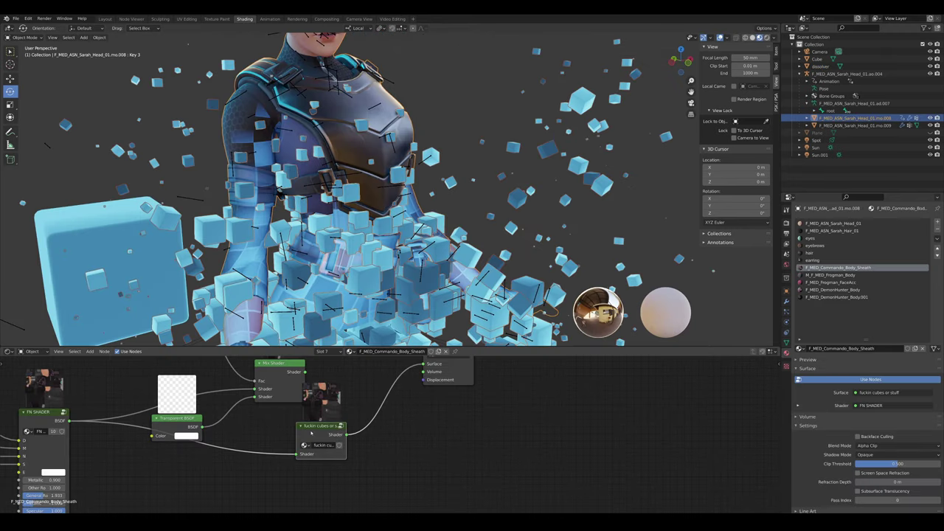
- Open the body material's "fuckin cubes or stuff" group and look over its Brick Texture nodes
key(Tab)
scroll(383, 435, up, 4)
scroll(427, 403, up, 2)
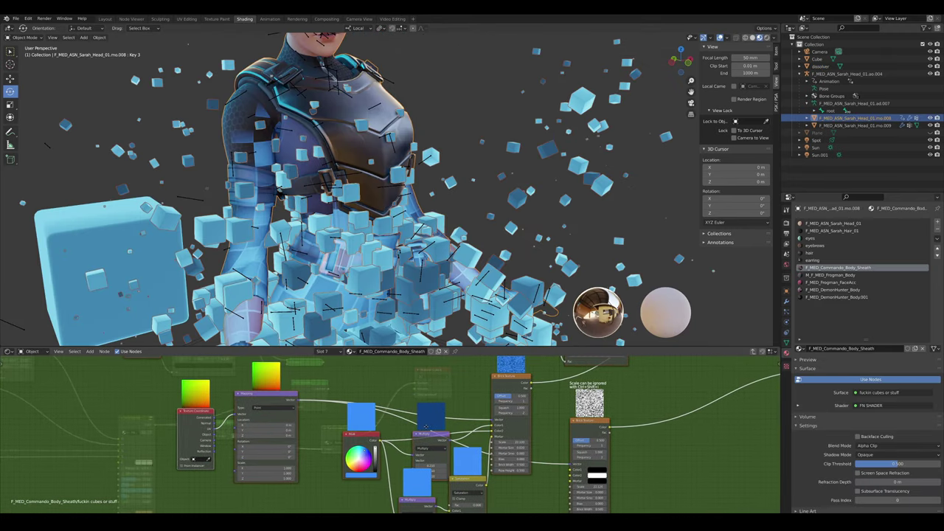
scroll(427, 402, up, 2)
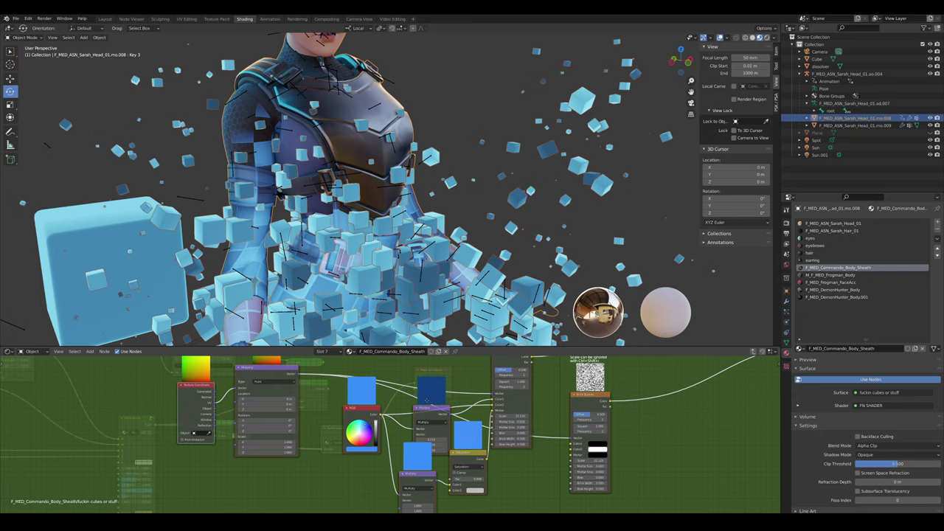
scroll(427, 403, up, 3)
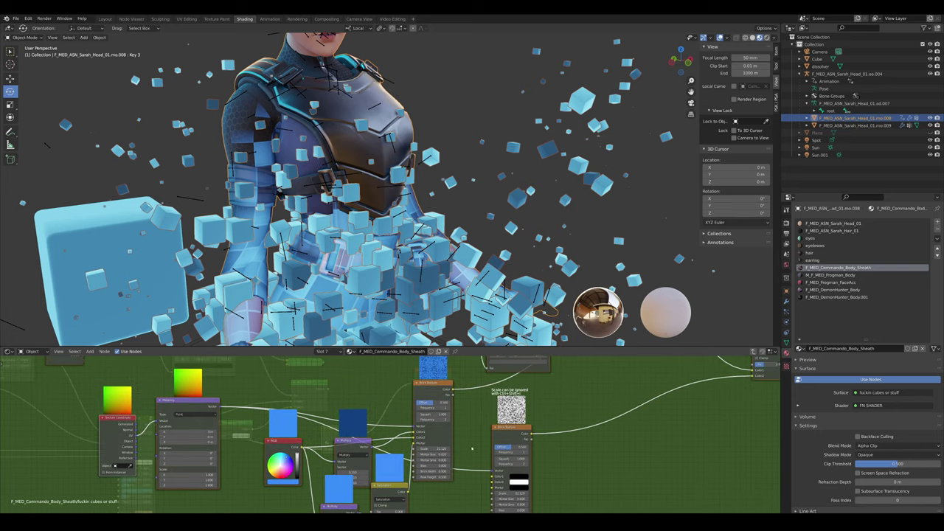
key(shift+a)
key(Escape)
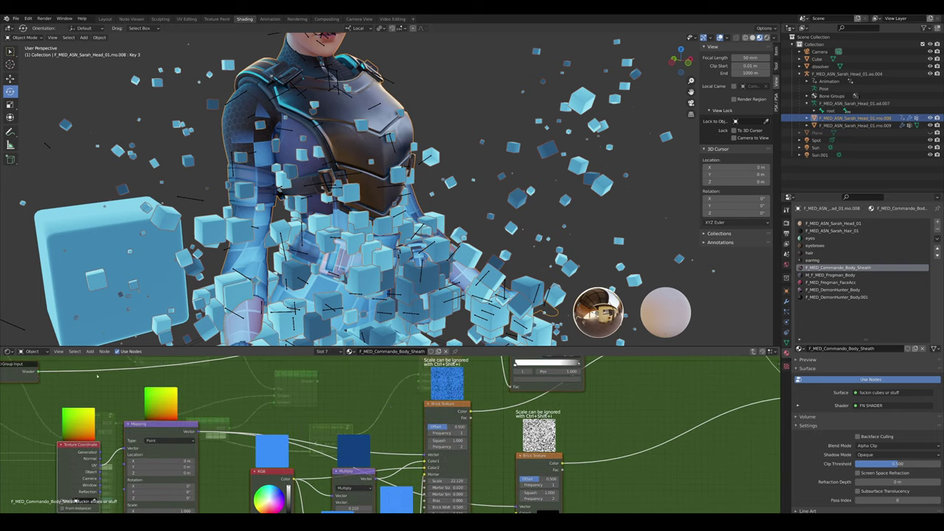
- Expose the blue Brick Texture's Scale as a new socket on the Group Input
middle_drag(431, 473, 490, 449)
scroll(490, 448, up, 2)
scroll(490, 449, down, 1)
middle_drag(414, 413, 429, 430)
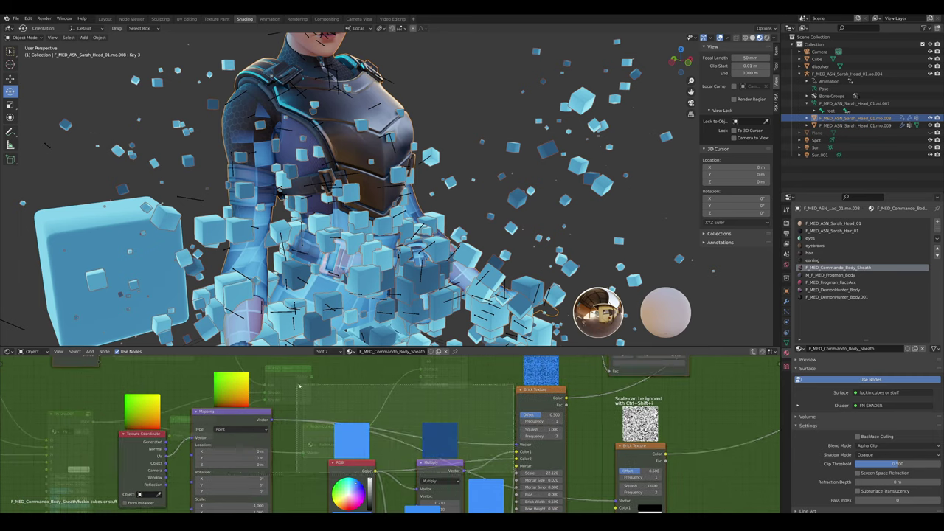
drag(180, 363, 96, 383)
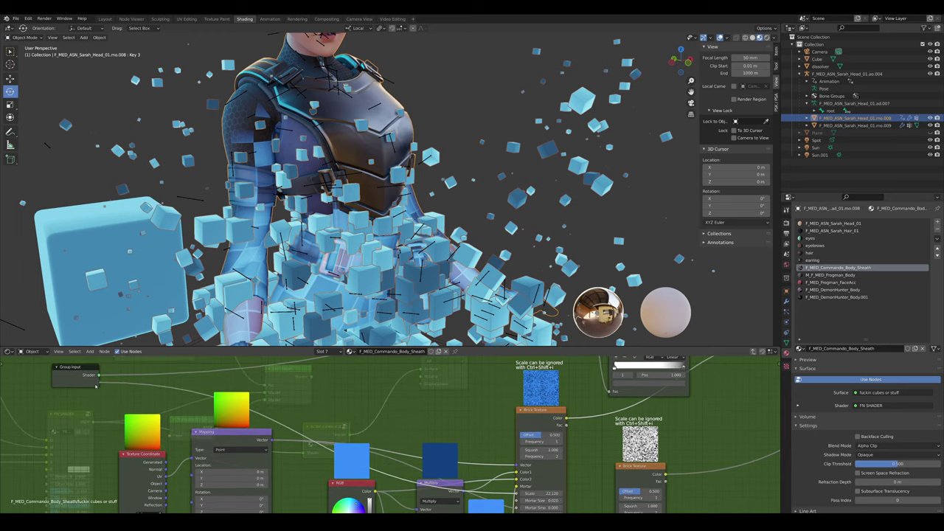
scroll(98, 383, down, 2)
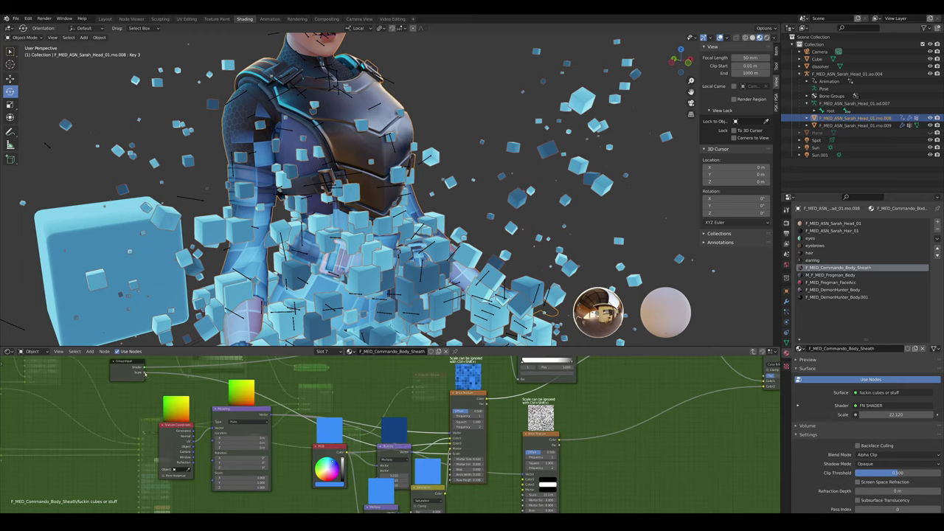
- Exit the group and set the group node's Scale to 56.820 on the body material
scroll(540, 456, up, 1)
middle_drag(540, 457, 399, 462)
scroll(417, 431, up, 4)
scroll(418, 432, down, 5)
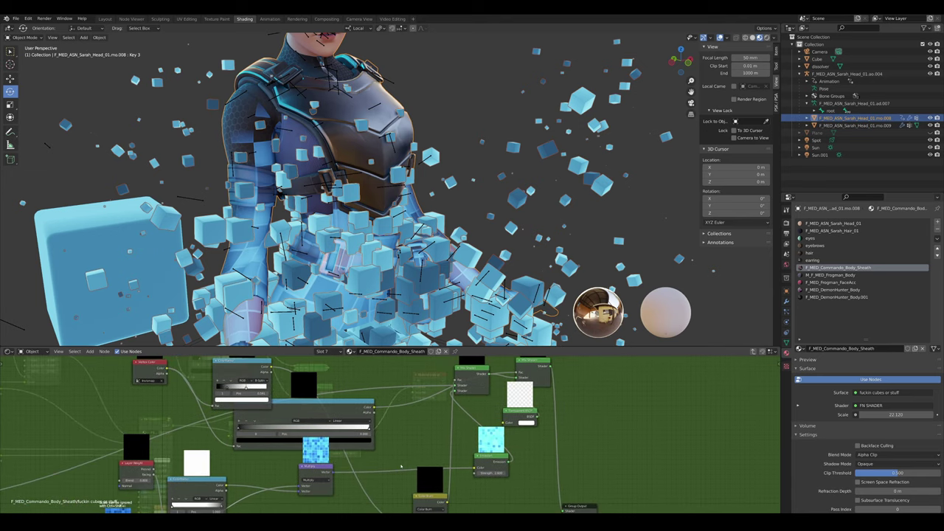
key(Tab)
middle_drag(347, 239, 372, 244)
scroll(373, 244, up, 2)
scroll(373, 244, up, 2)
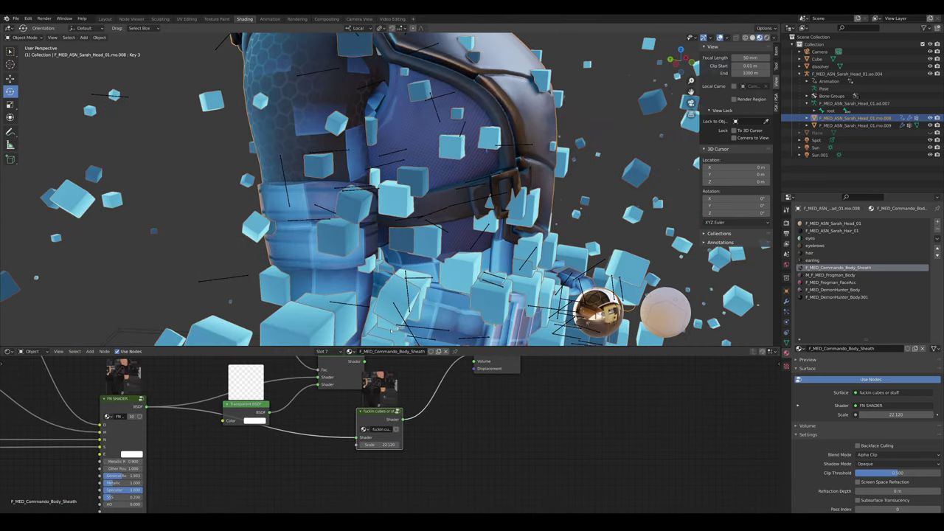
drag(380, 445, 534, 445)
- Move the dissolver plane to the character's shoulder height and inspect the dissolving upper body
scroll(384, 240, down, 3)
middle_drag(384, 240, 369, 198)
scroll(367, 245, down, 3)
middle_drag(369, 197, 516, 234)
middle_drag(516, 233, 458, 230)
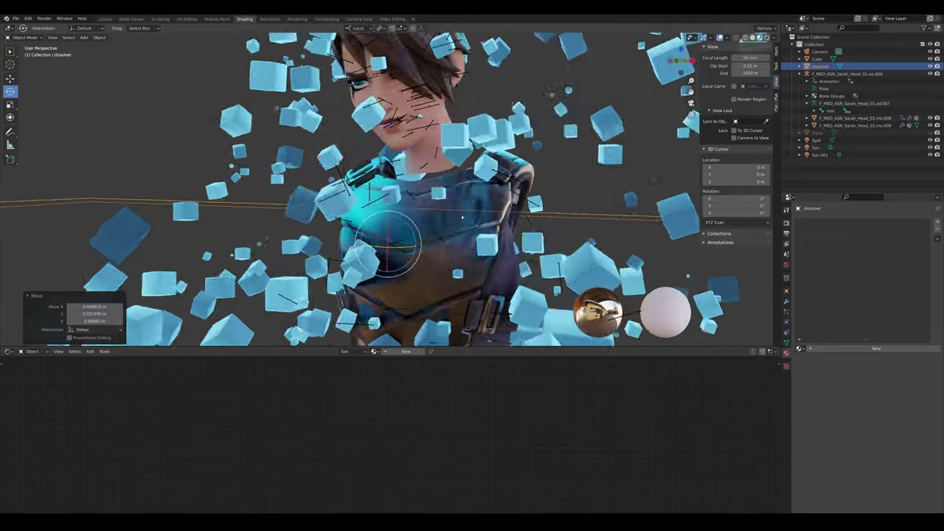
middle_drag(332, 163, 192, 144)
click(413, 181)
middle_drag(413, 180, 472, 193)
scroll(425, 435, down, 6)
scroll(399, 443, up, 9)
- Copy the "fuckin cubes or stuff" group node from the body material and switch to the F_MED_ASN_Sarah_Head_01 material
drag(389, 386, 366, 396)
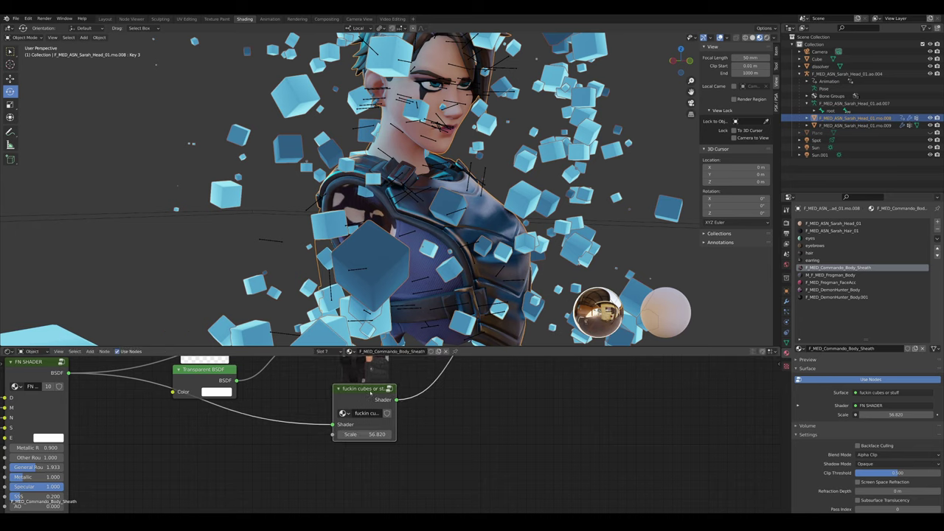
scroll(385, 436, down, 5)
scroll(384, 295, down, 2)
middle_drag(384, 295, 350, 301)
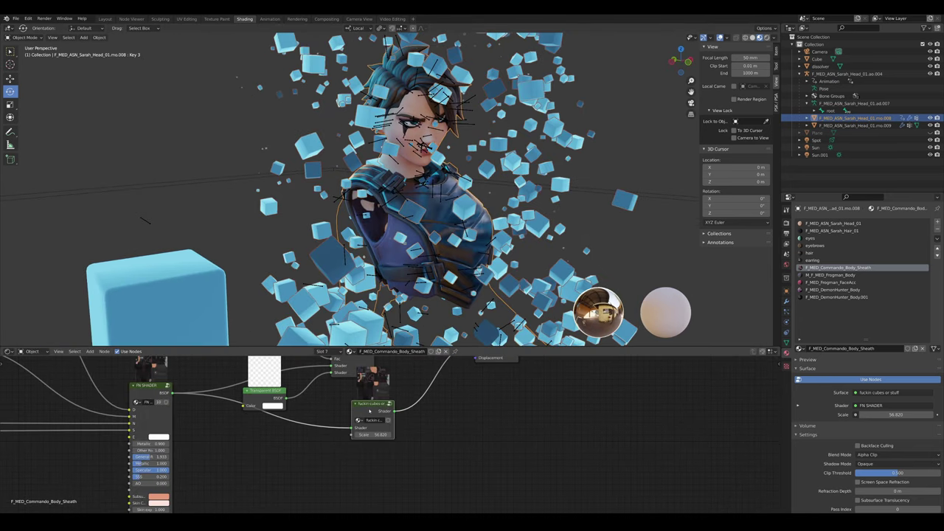
scroll(369, 410, up, 1)
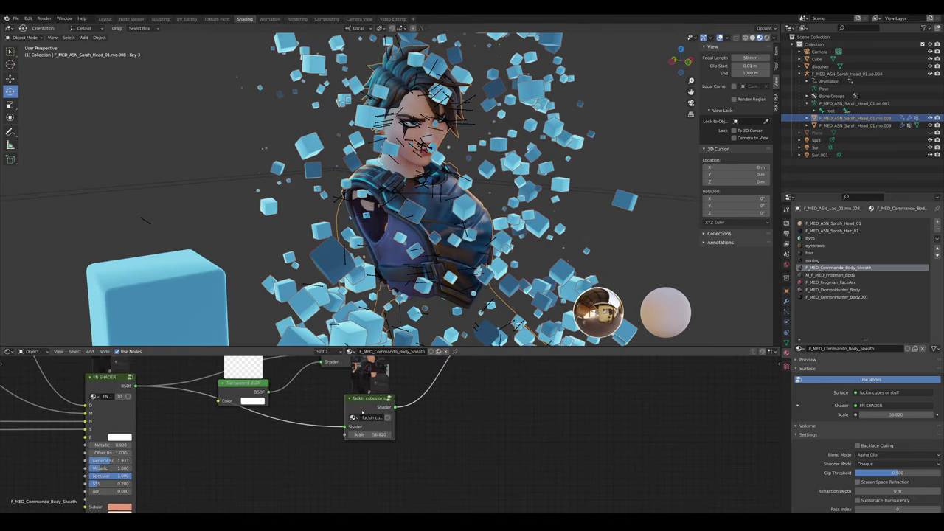
click(831, 275)
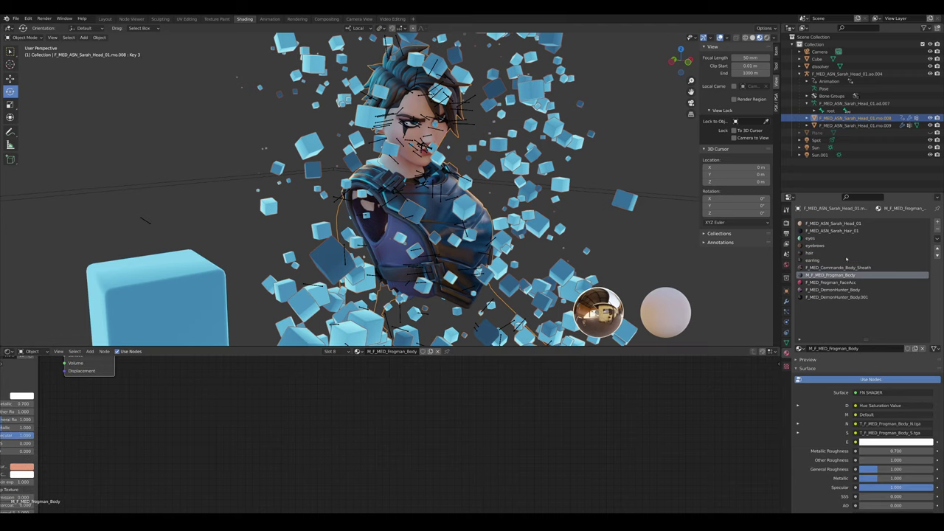
click(836, 223)
- Paste the group node into the head material and insert it between FN SHADER and the Material Output's Surface
scroll(420, 433, down, 3)
middle_drag(304, 392, 318, 448)
scroll(248, 425, up, 2)
middle_drag(247, 425, 452, 419)
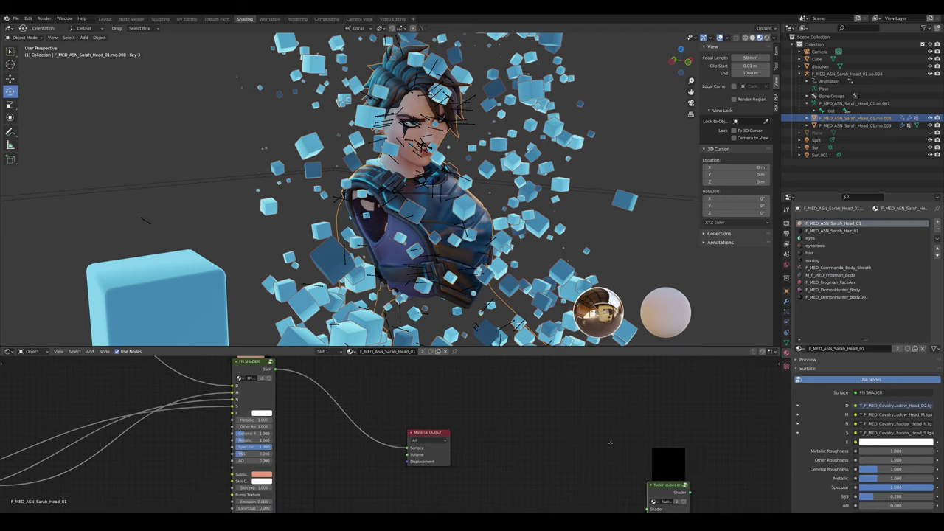
key(g)
click(296, 360)
middle_drag(554, 437, 547, 429)
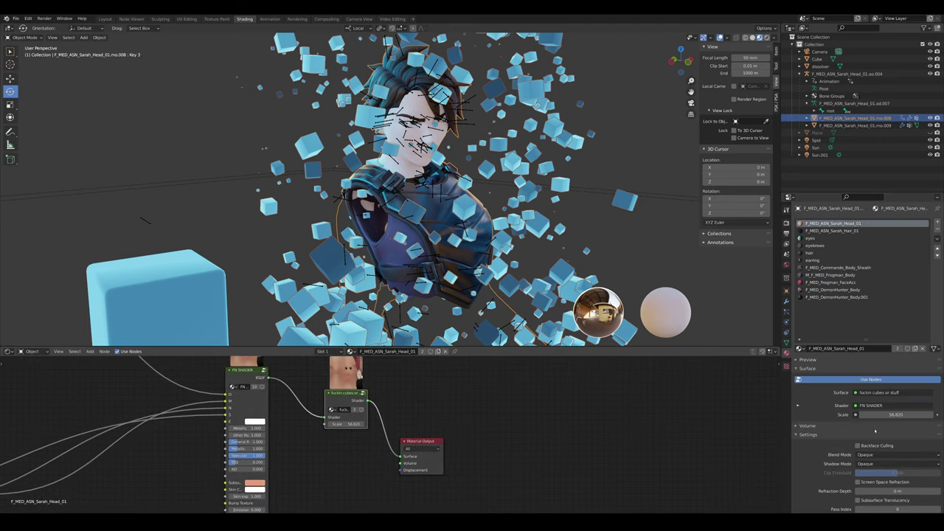
- Set the group node's Scale to 10 on the head material
scroll(649, 428, down, 7)
middle_drag(701, 448, 660, 423)
scroll(659, 423, up, 4)
scroll(480, 435, up, 4)
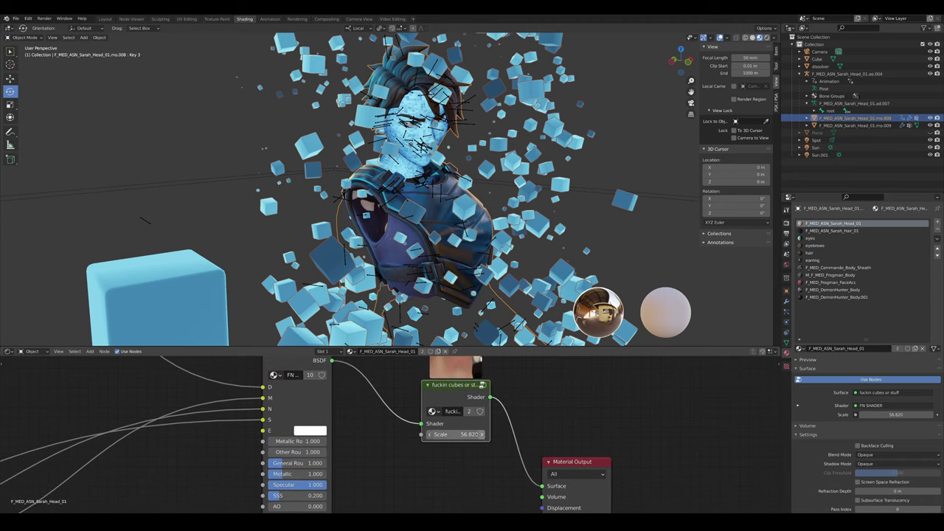
text(0)
key(Return)
- Set the head material's blend mode to Alpha Clip and inspect the dissolve on the whole character
scroll(908, 432, down, 2)
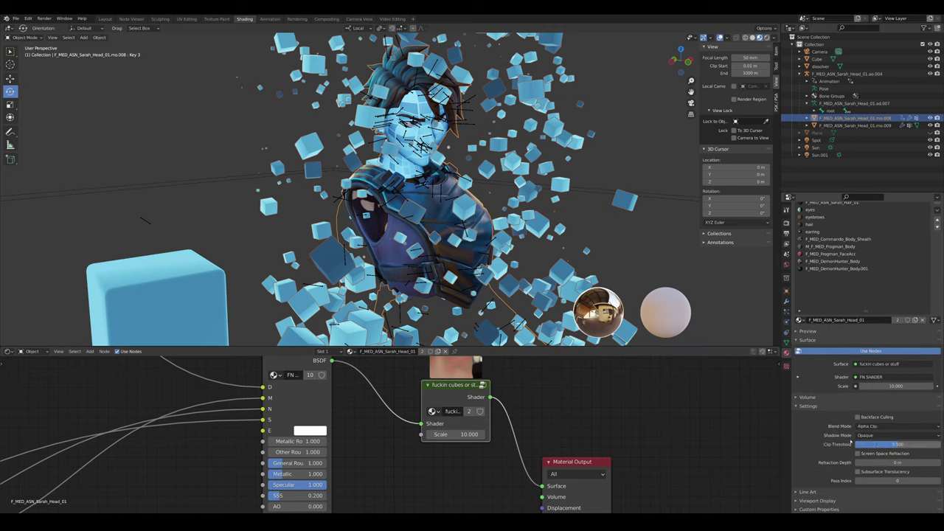
scroll(487, 411, down, 2)
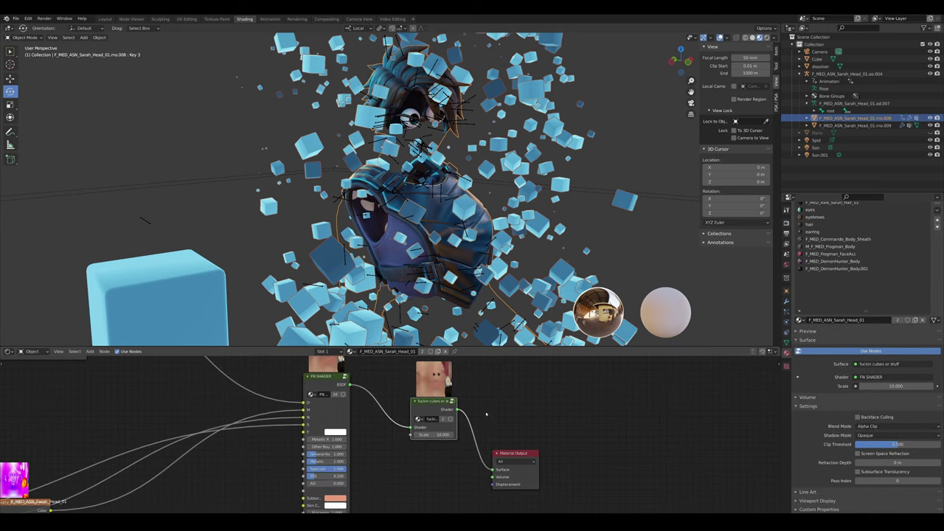
middle_drag(486, 414, 476, 384)
scroll(478, 244, down, 9)
middle_drag(505, 214, 457, 161)
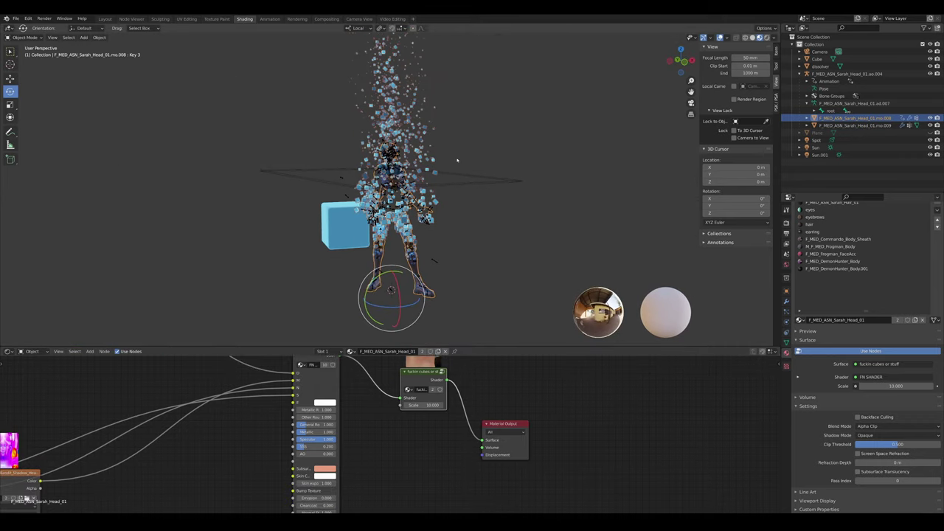
- Try lowering the dissolver plane to test the dissolve with the head material included
click(468, 183)
scroll(468, 183, up, 4)
key(g)
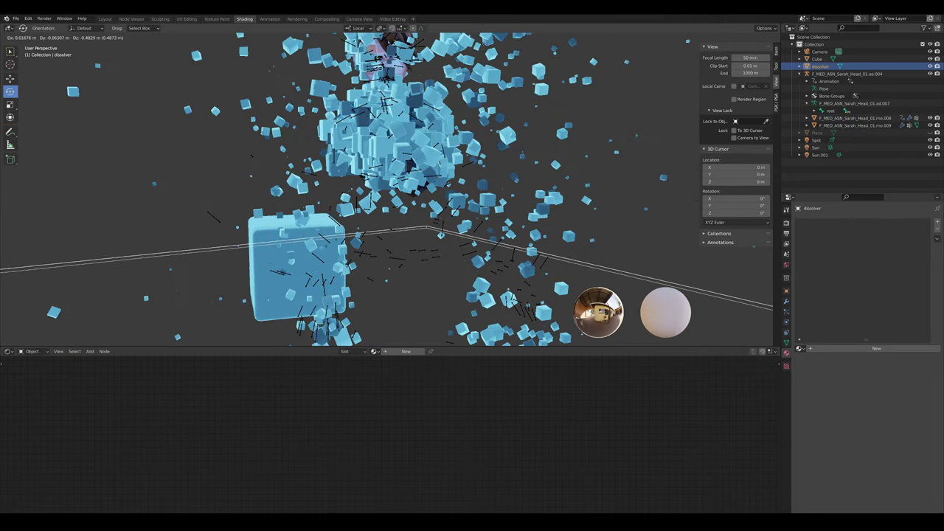
right_click(530, 179)
- Paste the "fuckin cubes or stuff" group into the F_MED_ASN_Sarah_Hair_01 material and insert it between Principled BSDF and Material Output
click(531, 178)
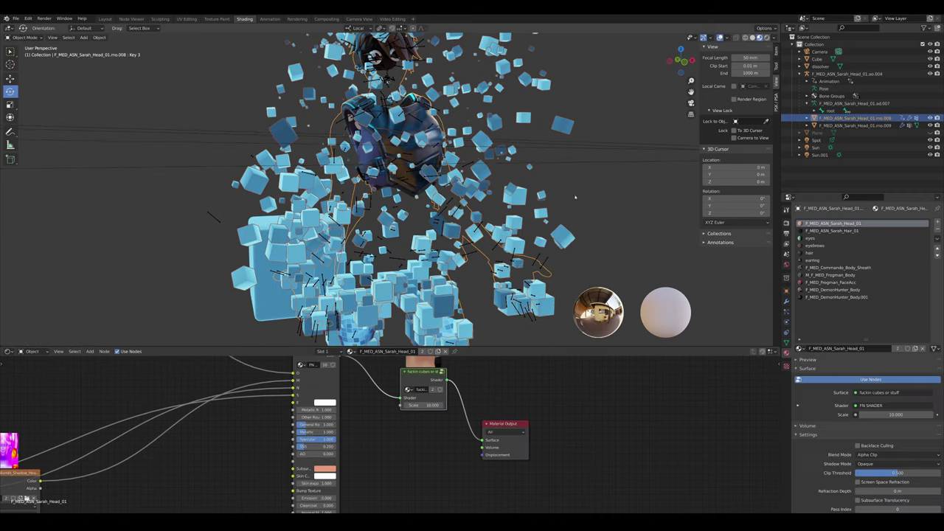
click(833, 231)
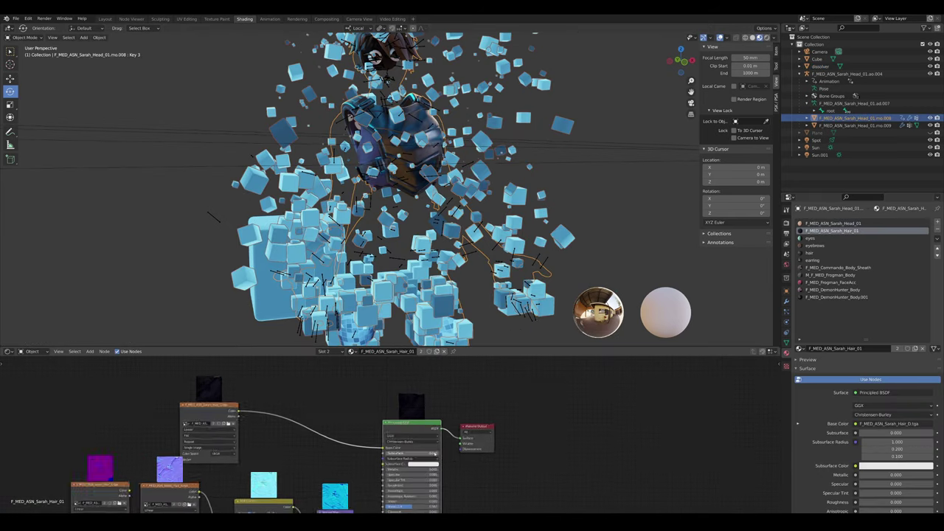
mouse_move(679, 462)
mouse_down()
mouse_move(628, 462)
mouse_move(428, 413)
mouse_move(441, 411)
mouse_up()
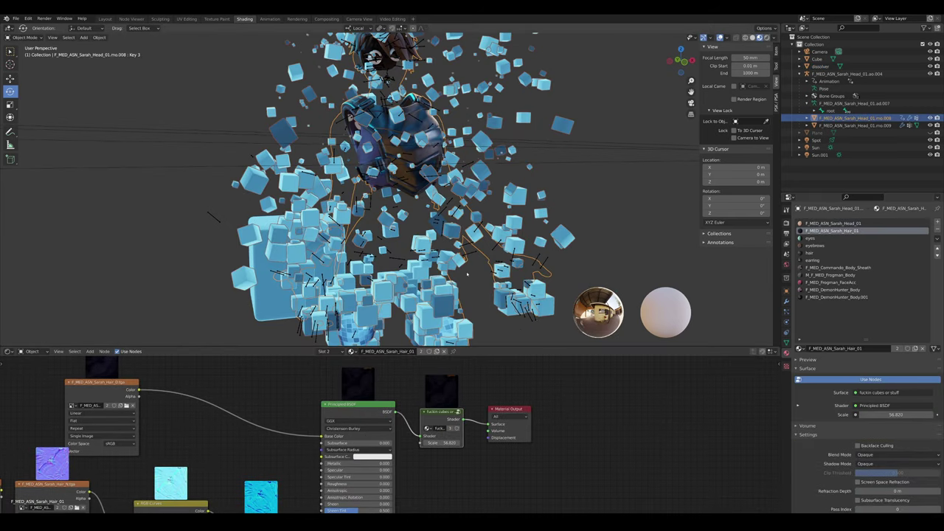
- Set the hair material's blend mode to Alpha Clip and inspect the dissolve around the face
scroll(498, 223, up, 8)
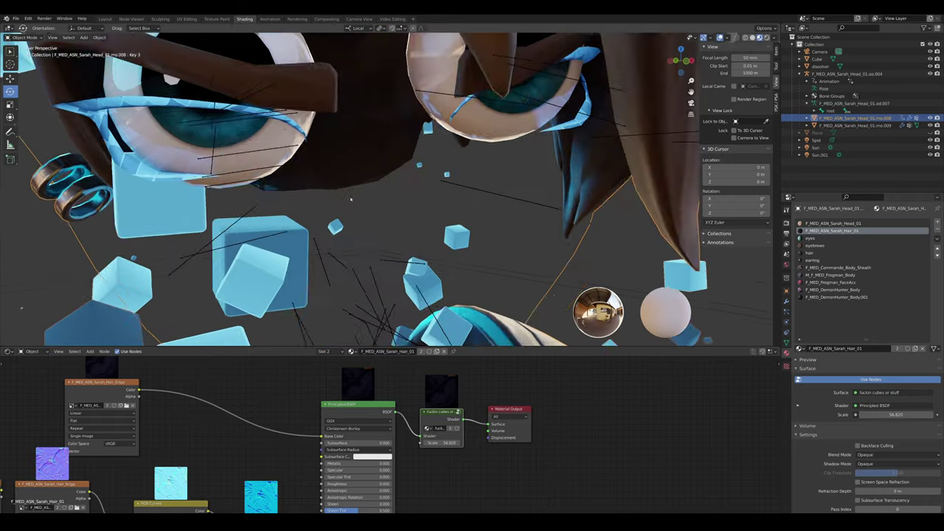
scroll(448, 218, up, 4)
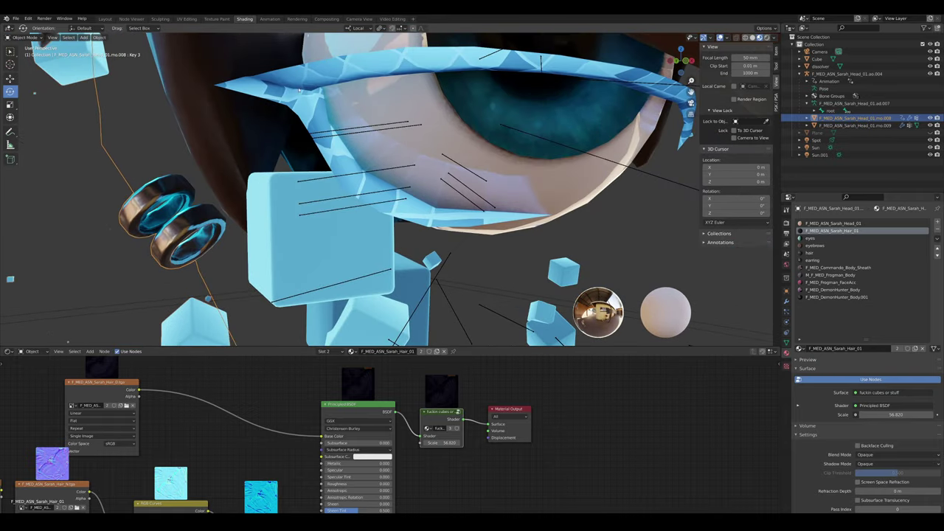
scroll(299, 90, down, 7)
middle_drag(491, 196, 402, 191)
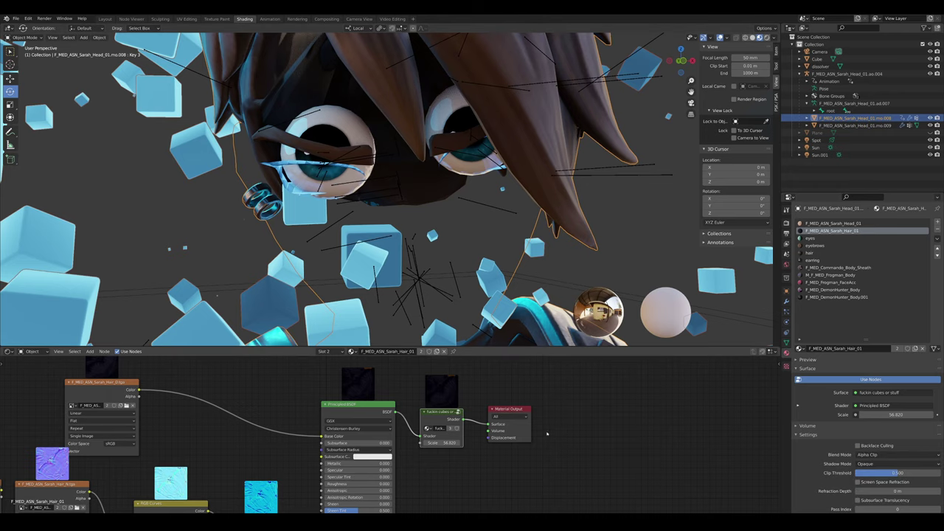
middle_drag(548, 435, 498, 437)
scroll(422, 210, down, 4)
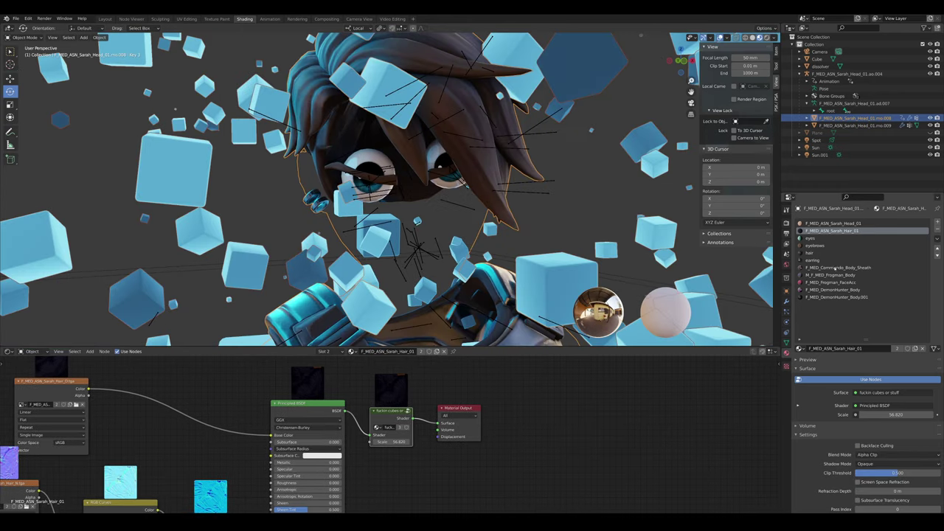
- Insert the cubes group node between Principled BSDF and Material Output in the eyes material and set its blend mode to Alpha Clip
click(811, 239)
drag(618, 453, 393, 396)
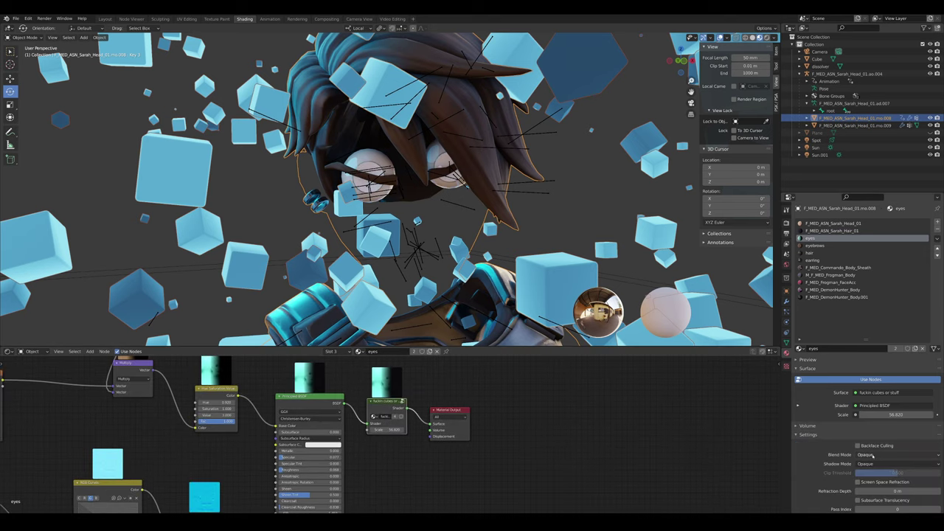
scroll(190, 380, up, 4)
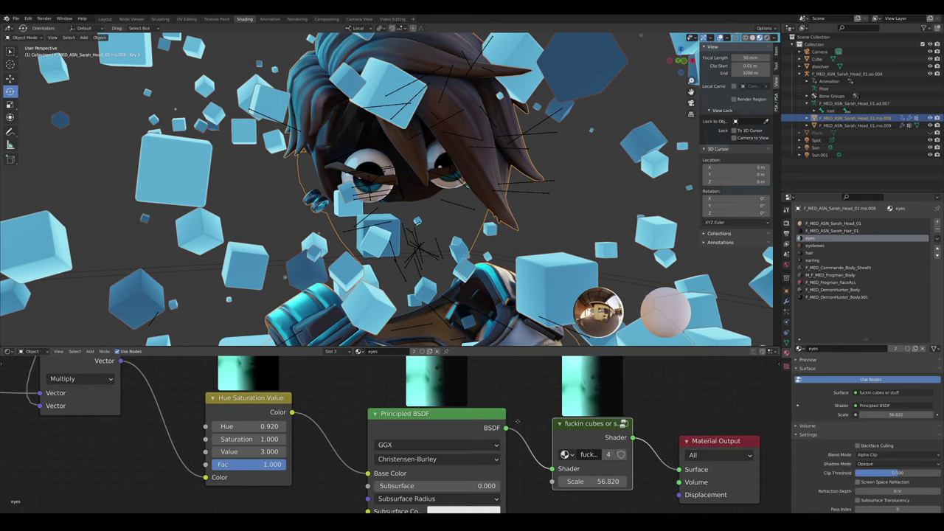
scroll(375, 179, up, 6)
- Paste the cubes group node into the M_F_MED_Frogman_Body material and insert it between FN SHADER and the Material Output's Surface
scroll(374, 179, down, 10)
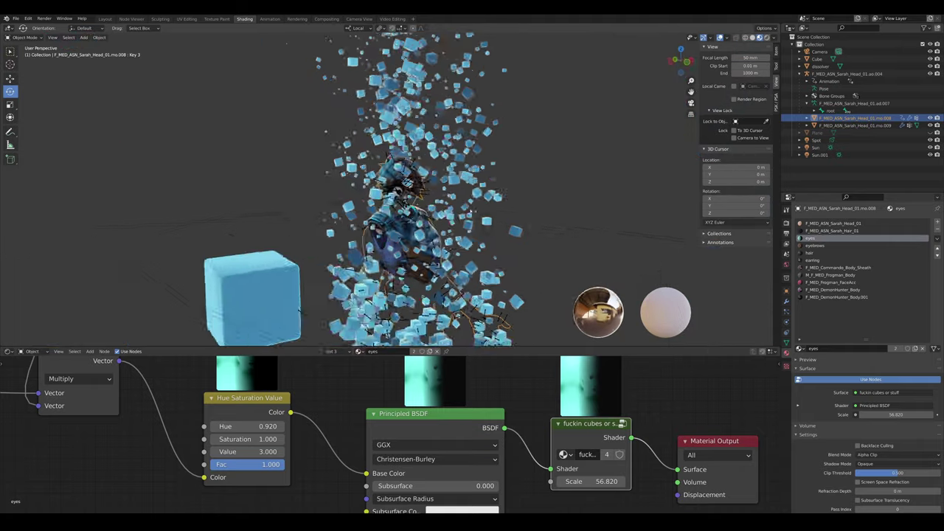
shift+middle_drag(491, 275, 465, 210)
middle_drag(646, 277, 524, 301)
scroll(470, 272, up, 1)
middle_drag(443, 306, 455, 231)
middle_drag(455, 230, 468, 201)
scroll(442, 214, up, 3)
click(830, 246)
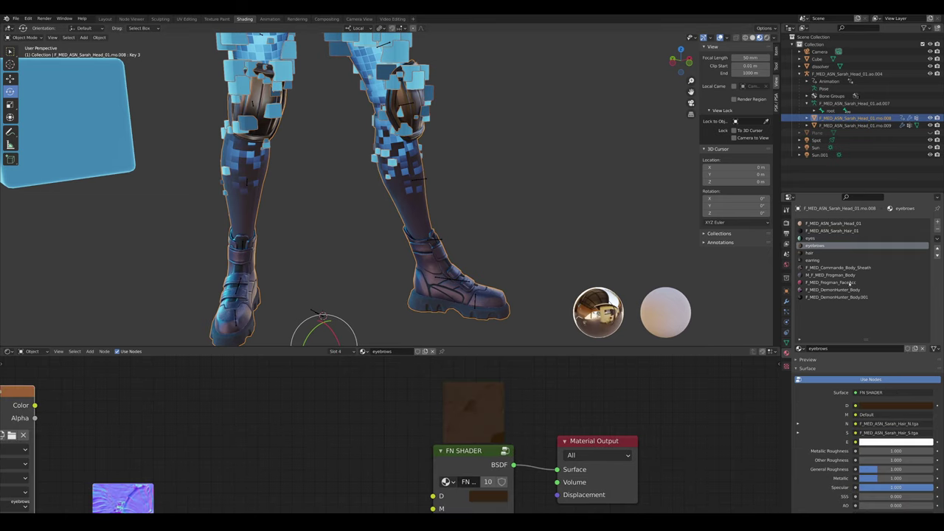
click(833, 274)
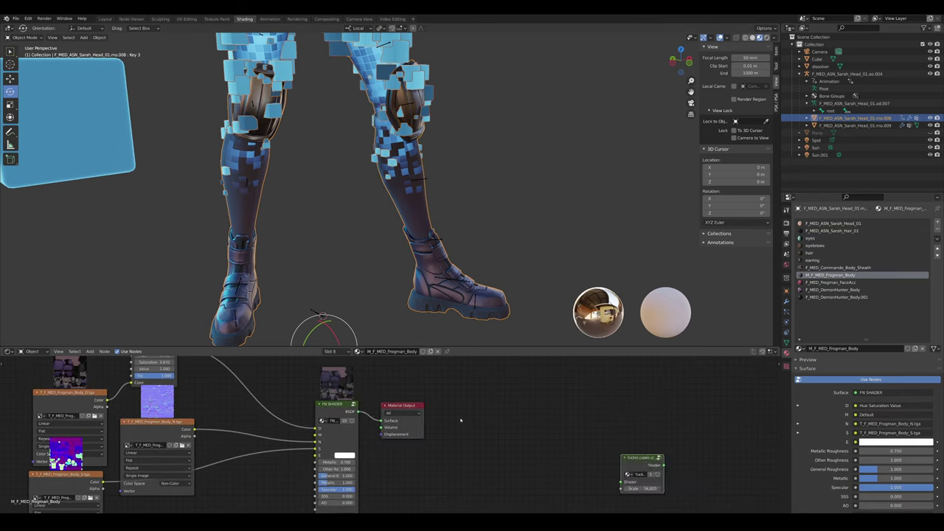
key(g)
click(317, 384)
- Set the M_F_MED_Frogman_Body material's blend mode to Alpha Clip and inspect the dissolve on the torso
shift+middle_drag(484, 236, 525, 319)
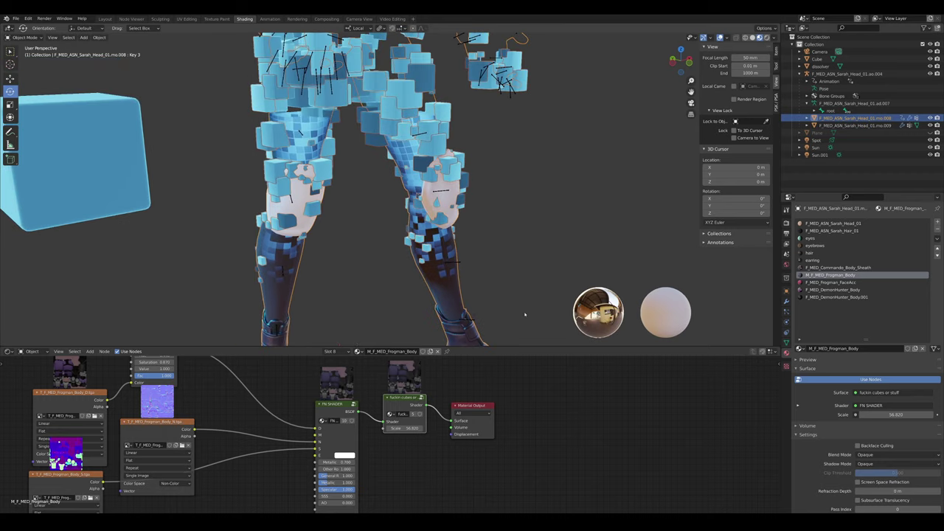
shift+middle_drag(496, 191, 498, 249)
scroll(502, 216, down, 6)
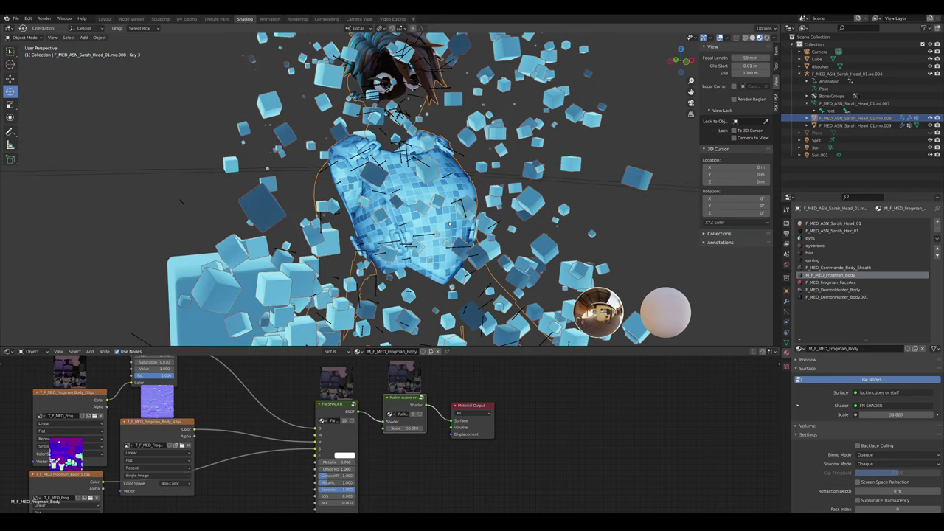
middle_drag(502, 216, 473, 198)
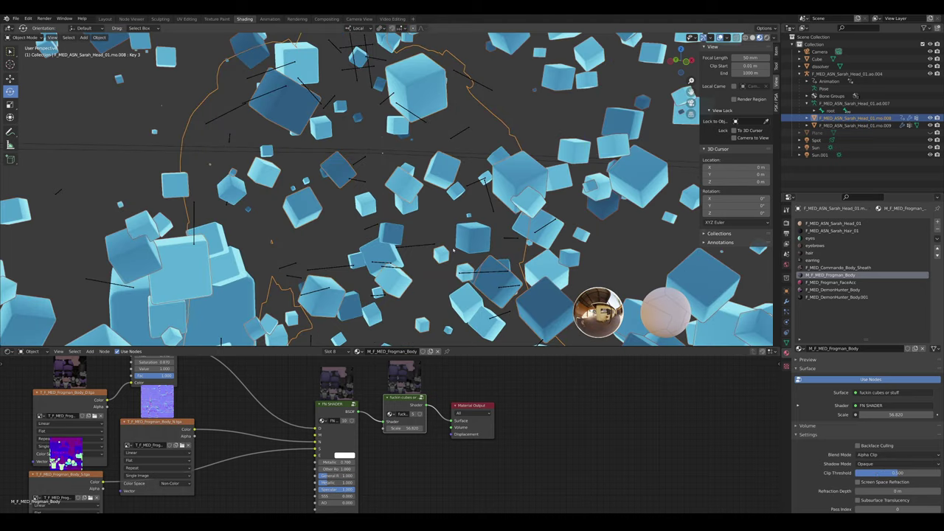
scroll(502, 229, down, 6)
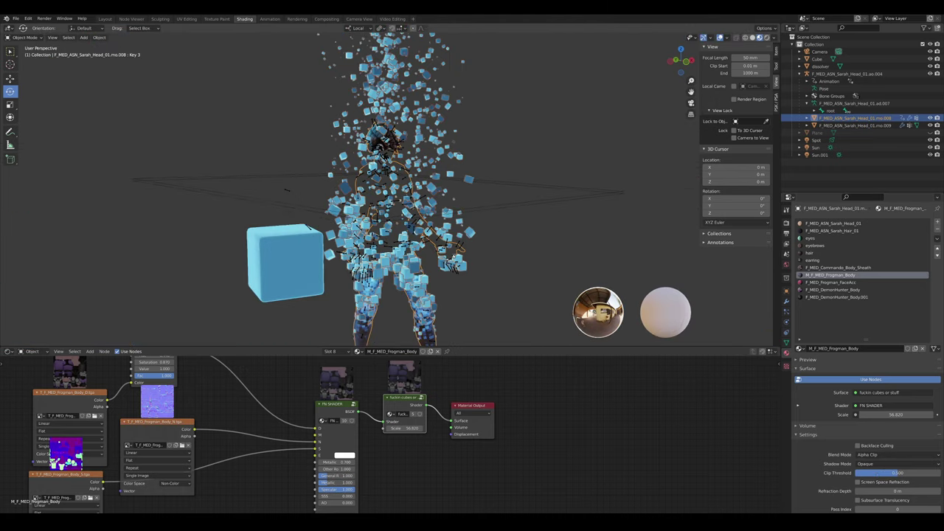
- Move the dissolver plane down about 1.03 m along Z
click(510, 235)
key(g)
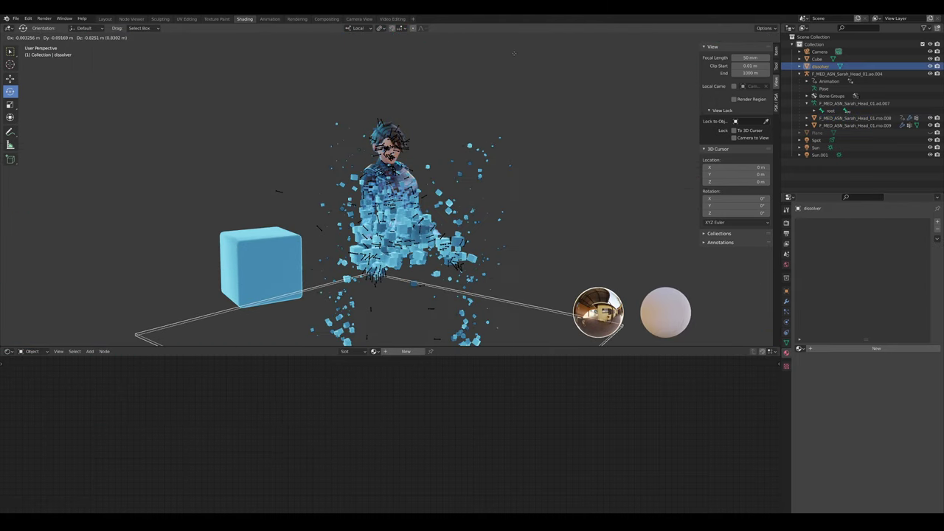
click(521, 77)
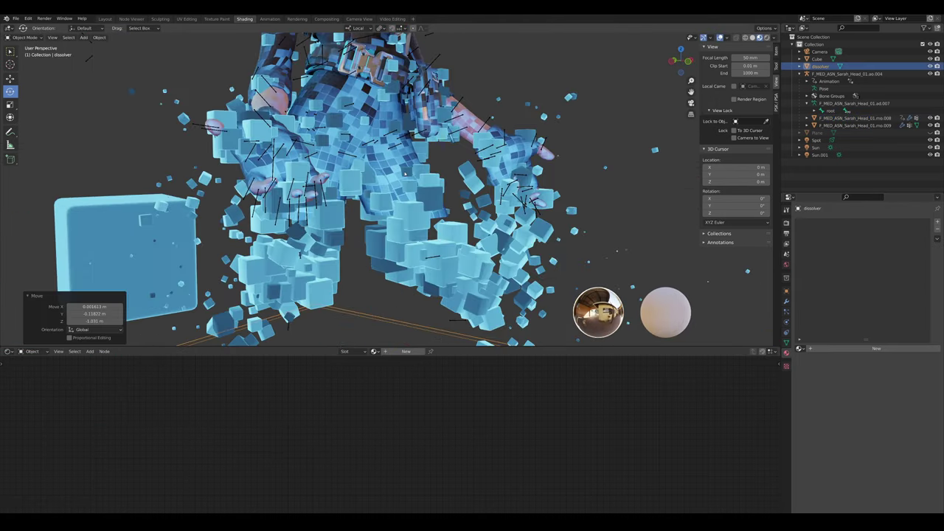
- Set the cubes group's Scale to 20 on the M_F_MED_Frogman_Body material and to 30 on F_MED_Commando_Body_Sheath
click(404, 173)
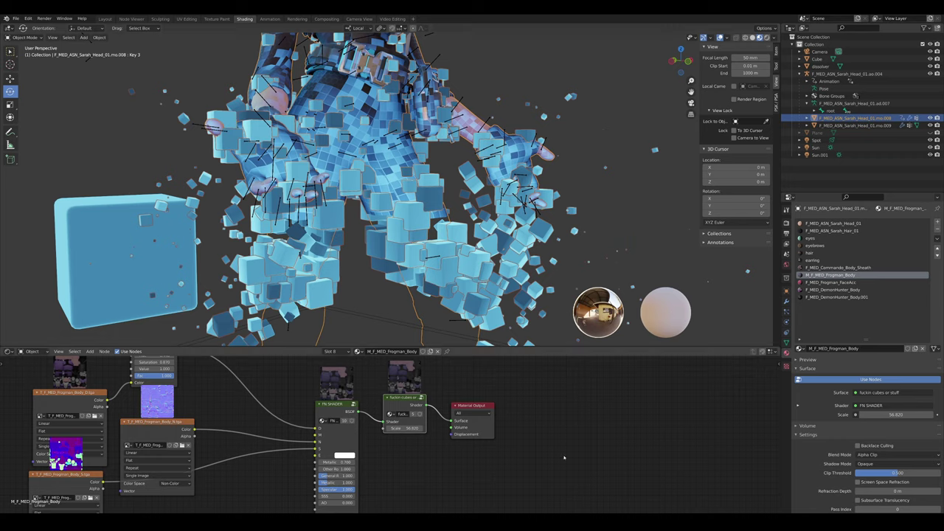
scroll(425, 452, up, 3)
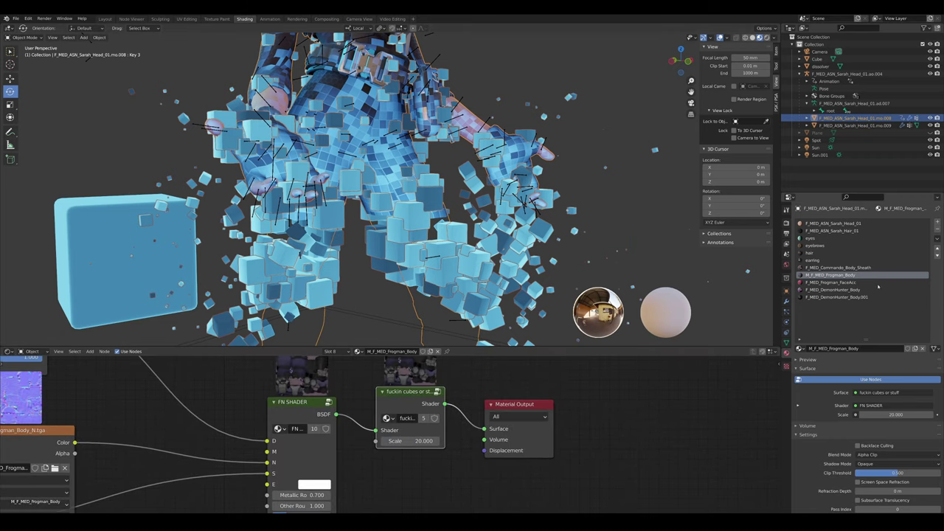
click(837, 267)
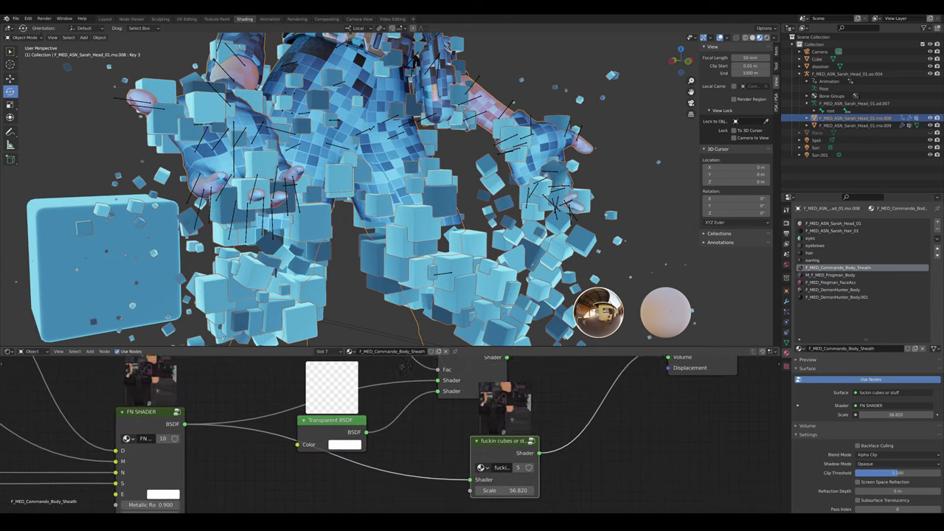
middle_drag(538, 469, 521, 470)
text(30)
key(Return)
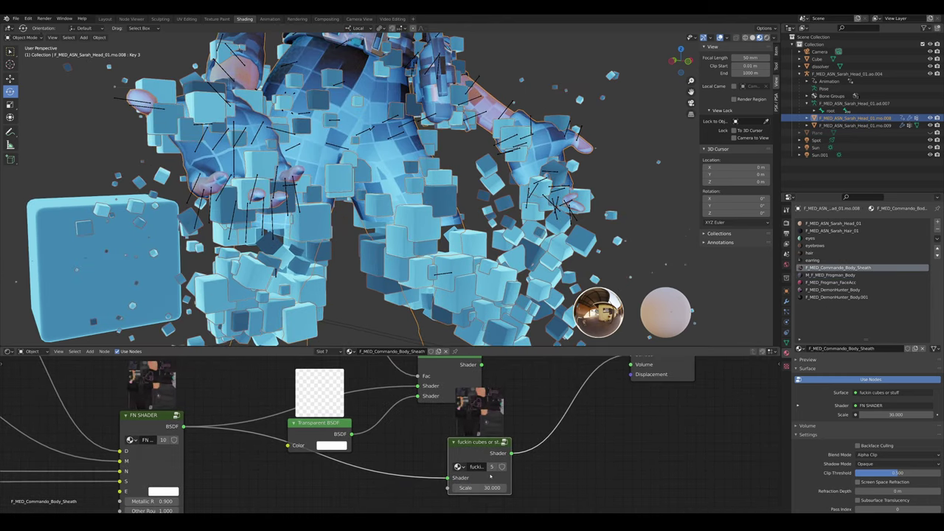
- Deselect the character mesh and set the F_MED_Commando_Body_Sheath material's blend mode to Alpha Hashed
scroll(527, 203, down, 6)
click(535, 196)
middle_drag(535, 196, 577, 190)
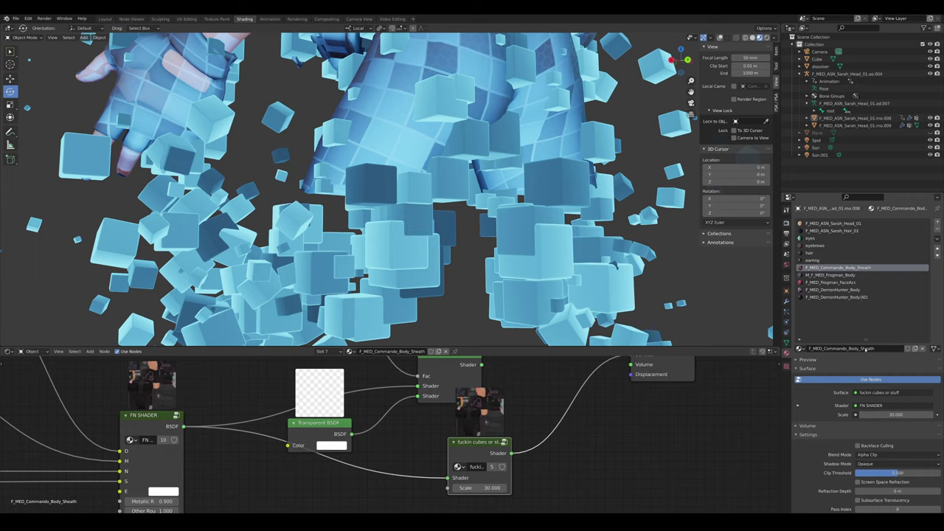
click(886, 480)
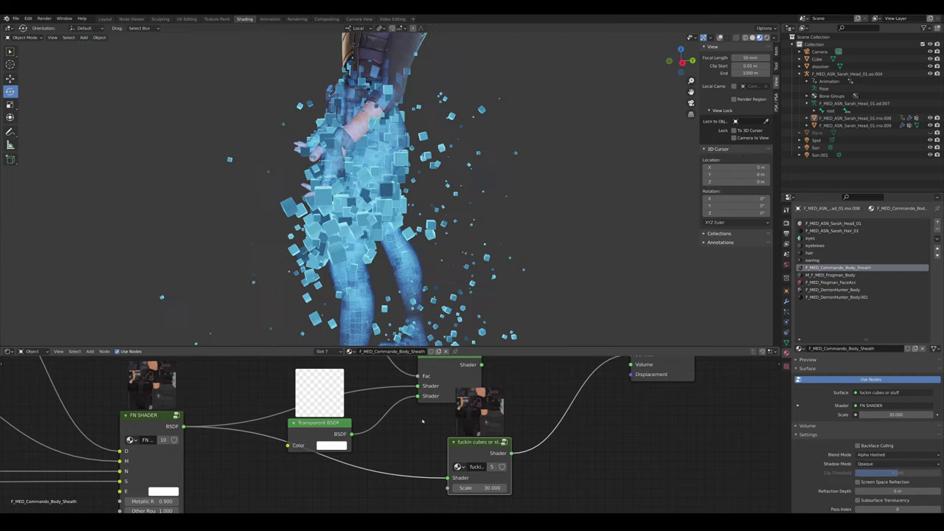
- Inside the cubes group, sharpen the lower ColorRamp's transition by placing the black stop at 0.506 and the white stop shortly after it
key(Tab)
scroll(399, 444, down, 7)
middle_drag(284, 434, 484, 429)
scroll(483, 430, up, 12)
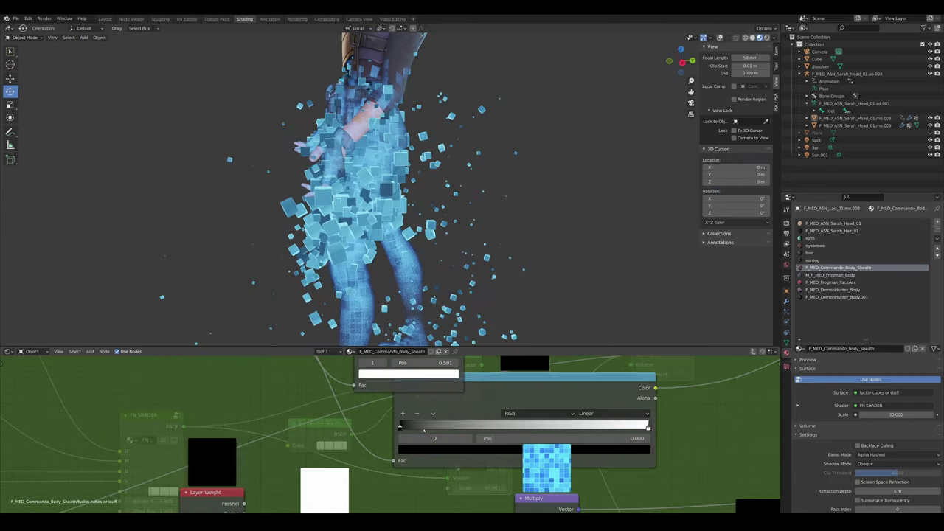
drag(460, 426, 585, 428)
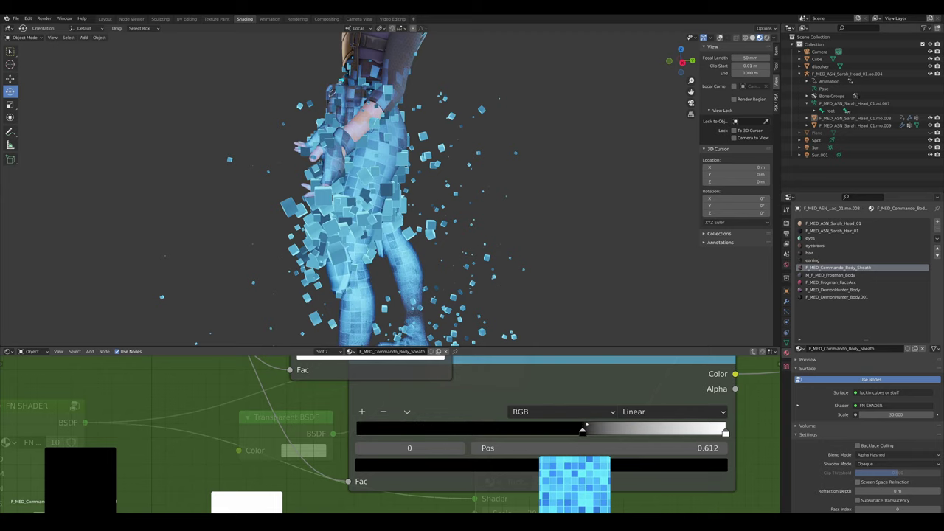
drag(527, 420, 470, 416)
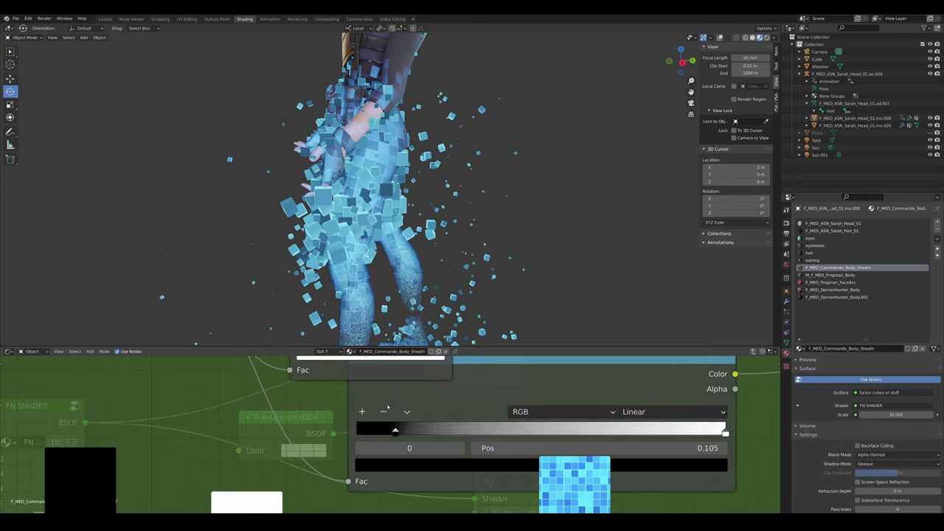
drag(388, 408, 448, 409)
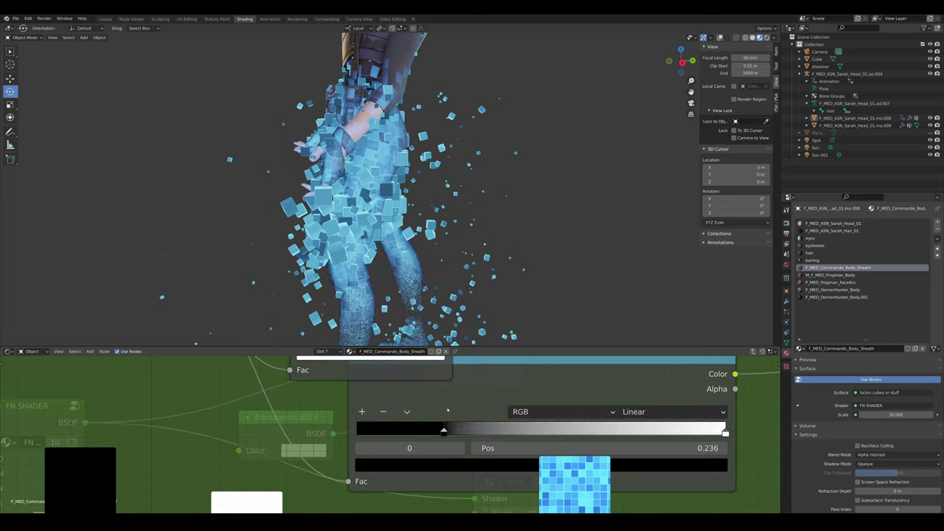
drag(701, 428, 567, 430)
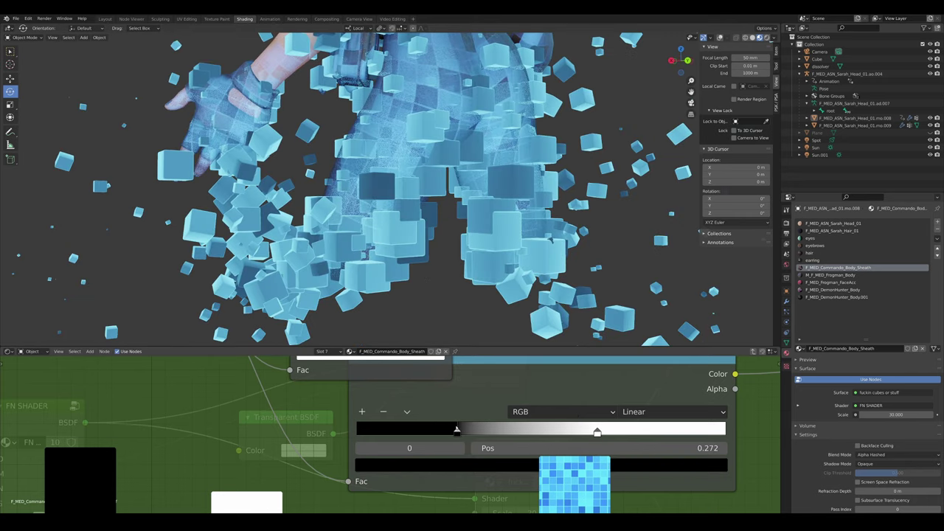
drag(598, 432, 540, 430)
drag(456, 430, 510, 426)
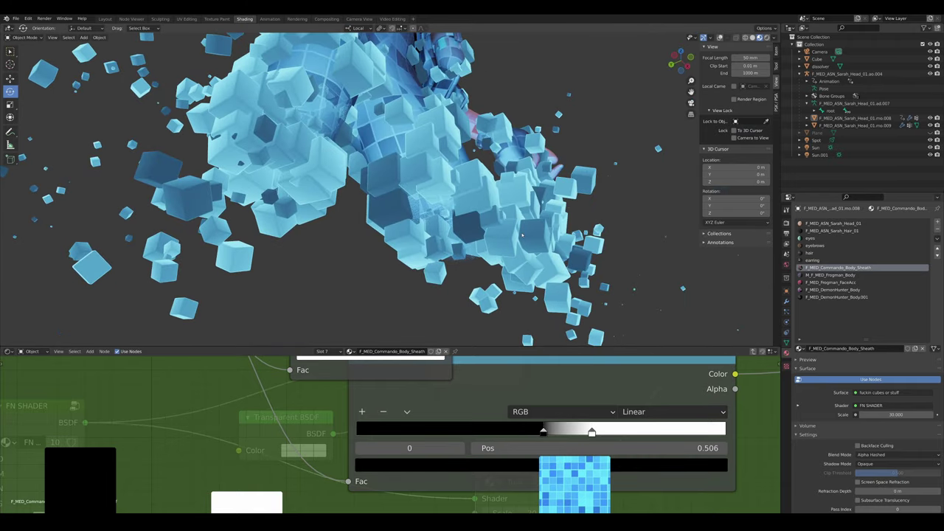
- Examine the sharpened dissolve on the whole character from several angles and distances
middle_drag(492, 229, 590, 240)
scroll(546, 239, up, 3)
scroll(516, 240, down, 4)
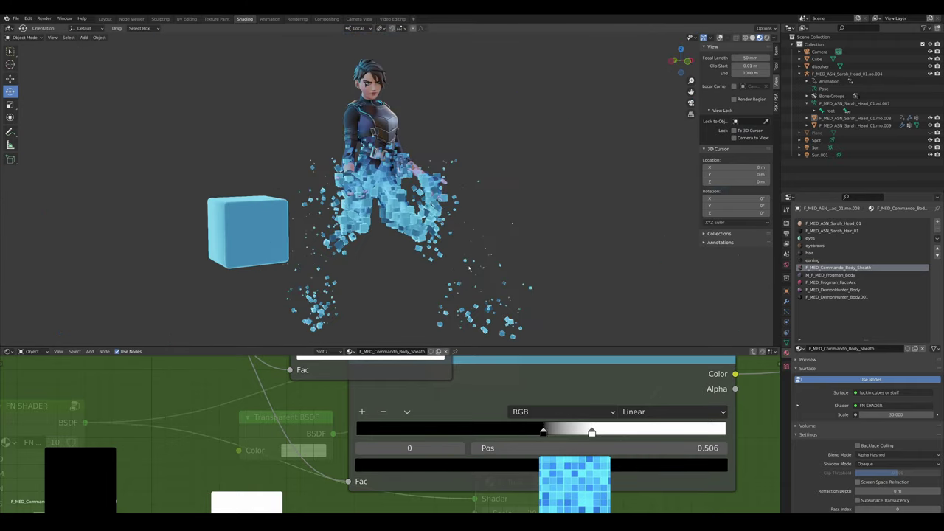
scroll(524, 248, up, 4)
middle_drag(457, 244, 701, 268)
scroll(700, 268, down, 5)
middle_drag(590, 254, 706, 259)
scroll(706, 258, up, 4)
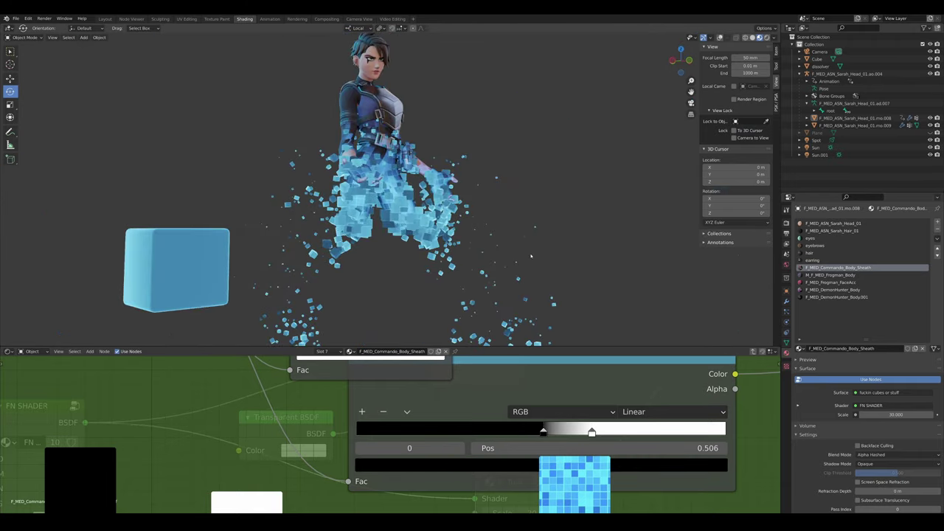
middle_drag(561, 229, 503, 214)
scroll(503, 214, up, 2)
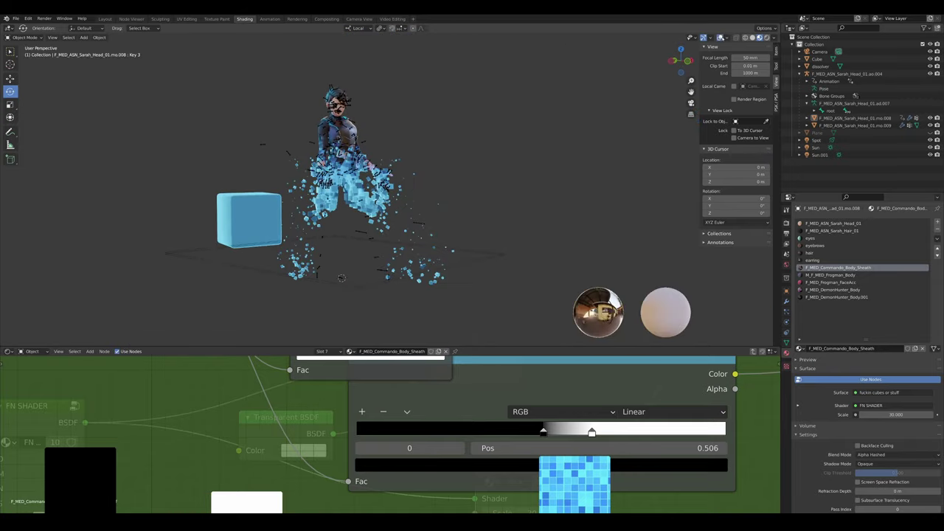
- Move the dissolver object along the character and check the dissolve across the legs from different angles
click(462, 264)
key(g)
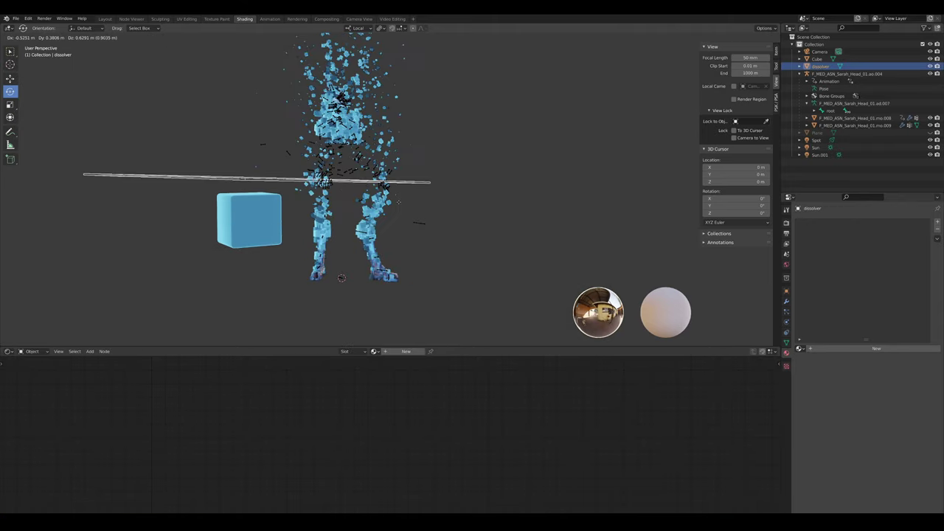
click(390, 194)
middle_drag(390, 194, 589, 212)
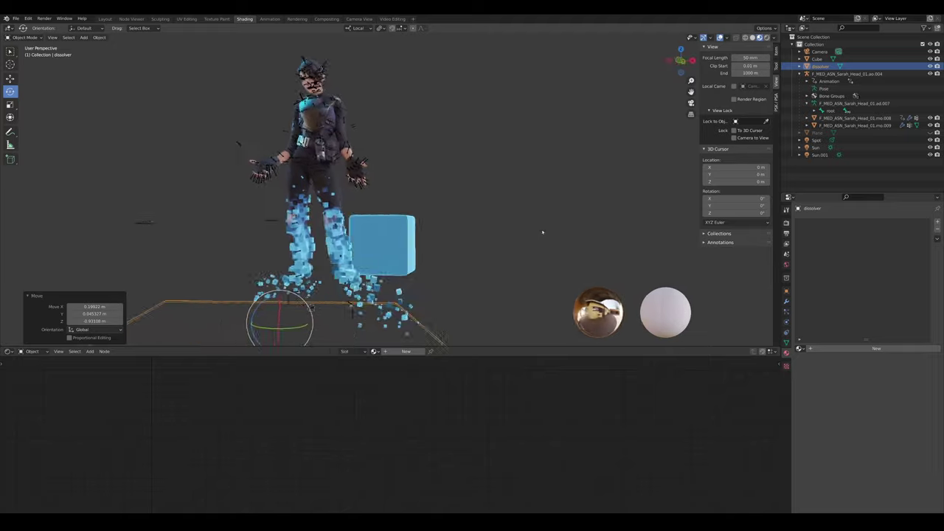
middle_drag(543, 232, 603, 242)
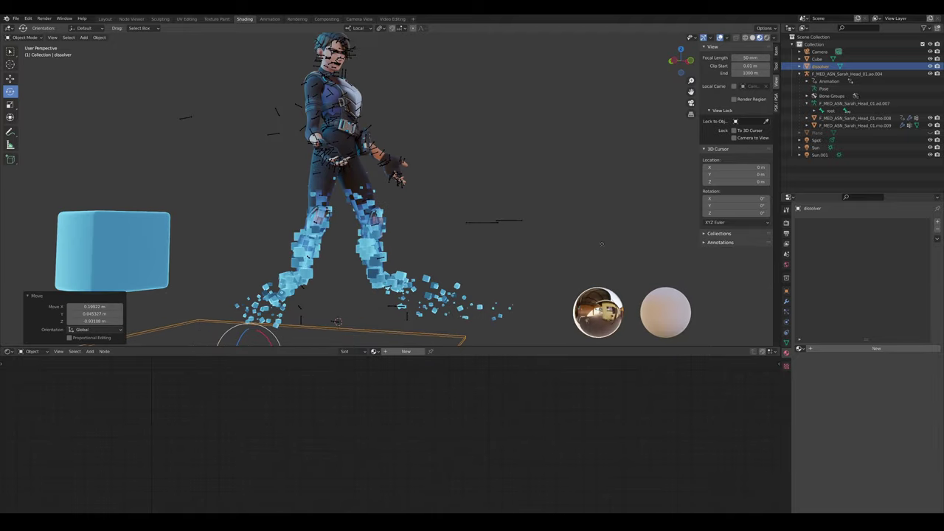
key(g)
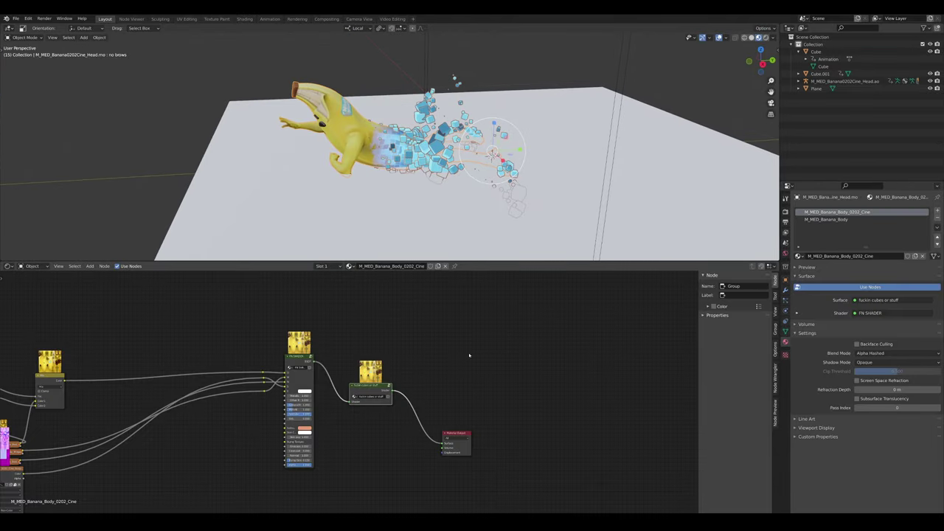
- Examine the texture and color nodes inside the cubes group of the M_MED_Banana_Body_0202_Cine material
click(387, 397)
scroll(348, 430, down, 3)
scroll(348, 430, up, 3)
middle_drag(349, 430, 349, 435)
scroll(203, 451, up, 2)
scroll(347, 383, up, 1)
middle_drag(239, 428, 268, 408)
scroll(347, 383, down, 1)
drag(122, 337, 546, 478)
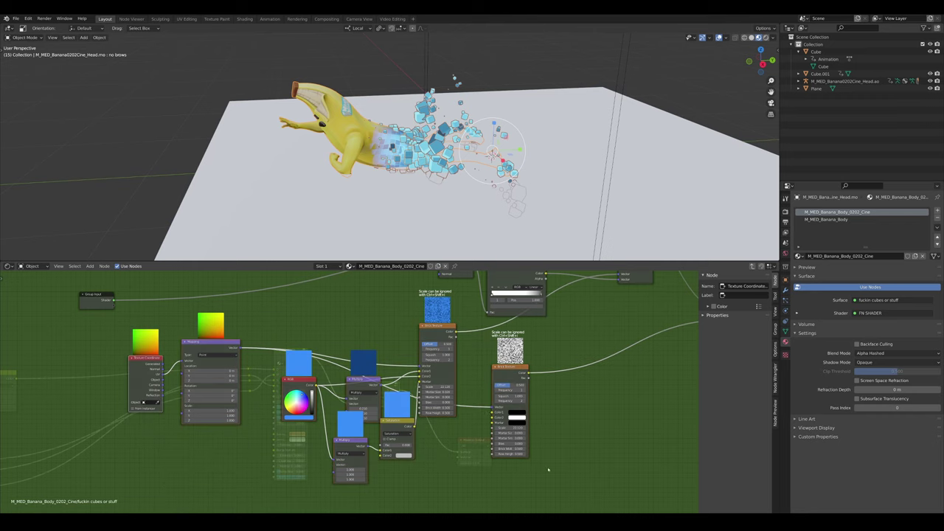
scroll(283, 140, up, 6)
scroll(282, 140, down, 7)
key(Tab)
- Spread out the Material Output and cubes group nodes to make room after the FN SHADER node
middle_drag(479, 430, 336, 410)
drag(329, 436, 647, 397)
drag(279, 386, 282, 387)
key(g)
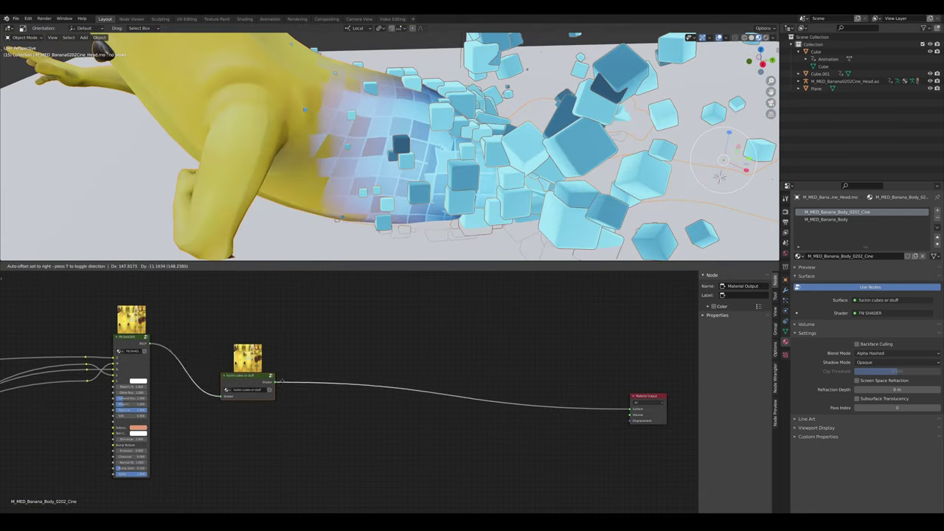
click(545, 406)
scroll(545, 406, down, 5)
middle_drag(545, 407, 437, 402)
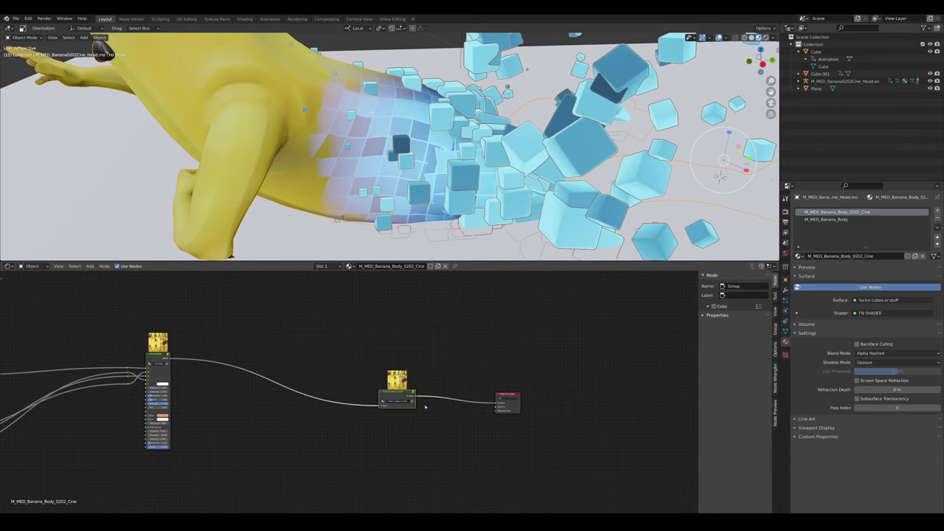
- Ungroup the cubes group, shift the Material Output aside, and inspect the exposed node network
click(385, 398)
key(g)
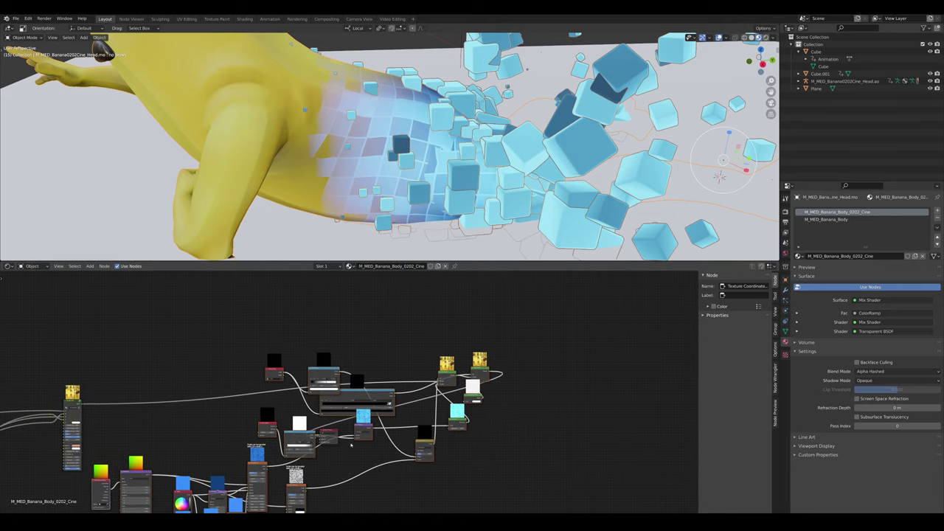
click(589, 390)
middle_drag(417, 495, 447, 414)
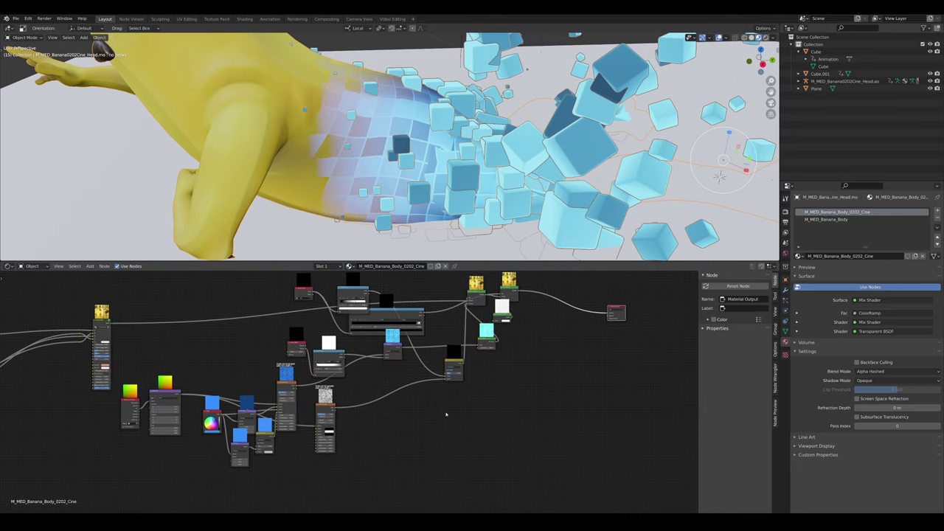
scroll(359, 455, up, 5)
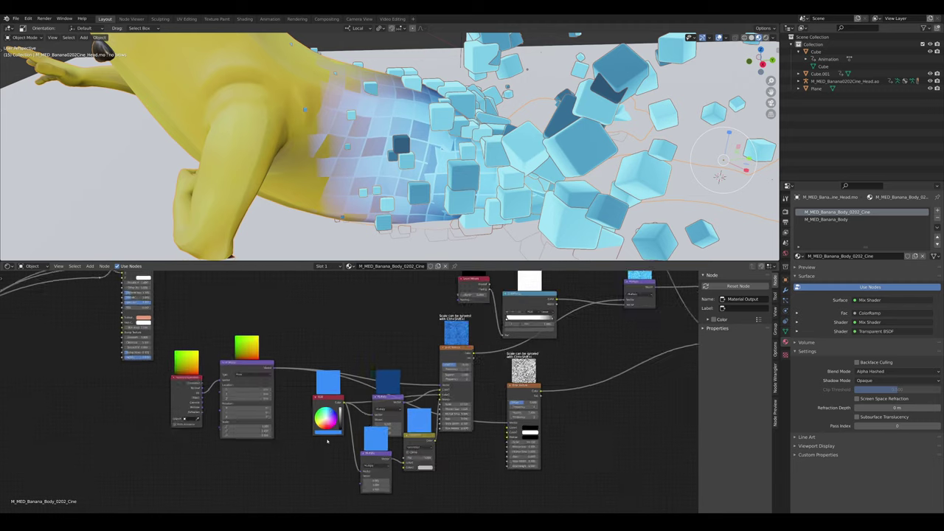
scroll(457, 423, down, 6)
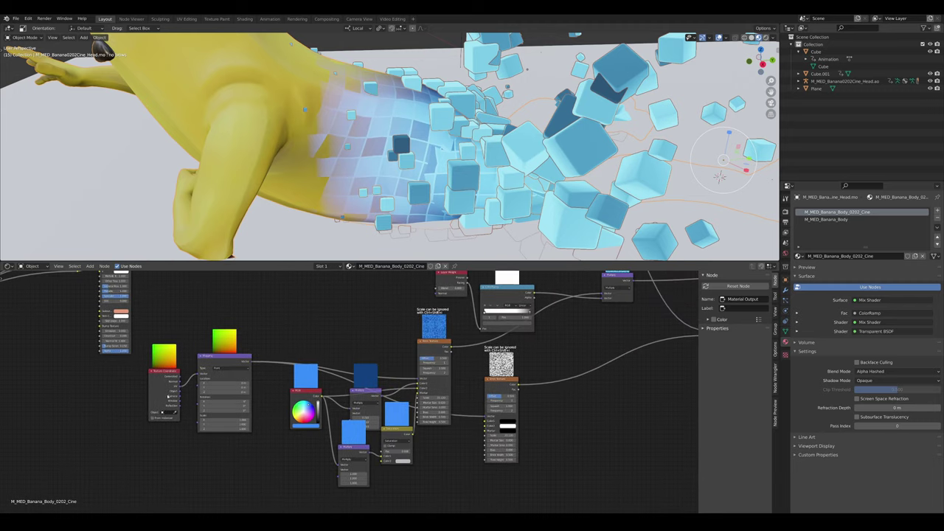
- Preview the blue Brick Texture and then the black-and-white Brick Texture on the banana
ctrl+shift+click(399, 405)
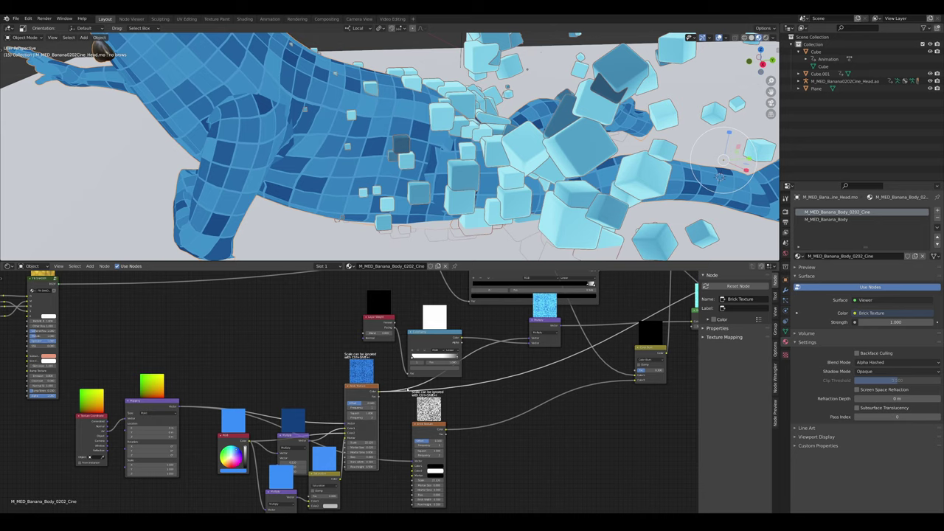
scroll(408, 389, up, 4)
middle_drag(408, 389, 344, 386)
ctrl+shift+click(375, 439)
middle_drag(457, 408, 368, 433)
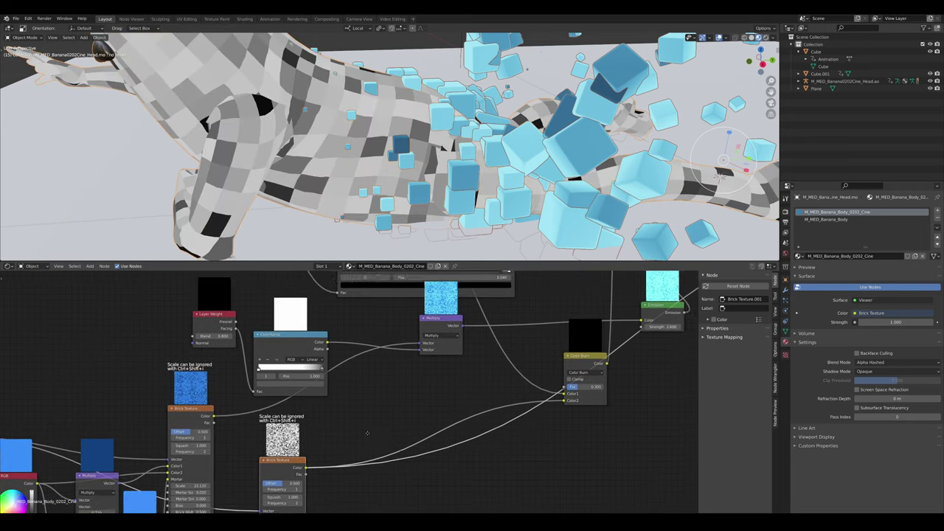
scroll(413, 412, up, 1)
middle_drag(476, 380, 369, 408)
- Move the Color Burn node beside the Multiply node and preview the ColorRamp driven by the Vertex Color node
drag(491, 383, 431, 348)
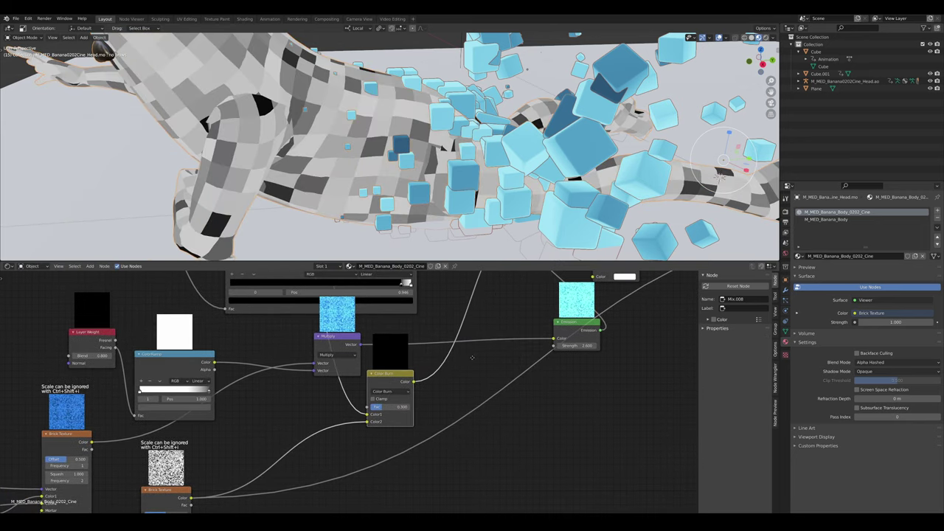
middle_drag(679, 302, 480, 352)
scroll(469, 398, down, 5)
scroll(369, 387, up, 1)
middle_drag(255, 425, 363, 435)
scroll(355, 389, up, 2)
scroll(354, 389, up, 1)
ctrl+shift+click(210, 291)
middle_drag(210, 291, 244, 342)
scroll(243, 341, down, 1)
middle_drag(162, 297, 213, 337)
scroll(213, 338, up, 2)
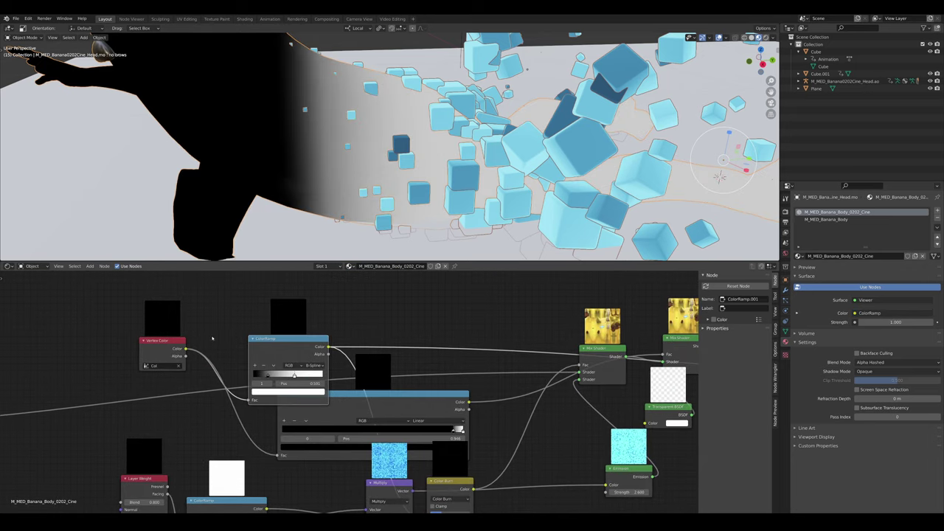
- Move the Vertex Color node away from its ColorRamp, then preview the Color Burn node and shift it up slightly
drag(164, 354, 129, 354)
scroll(348, 394, down, 4)
mouse_move(348, 394)
middle_down()
mouse_move(322, 369)
mouse_move(279, 357)
middle_up()
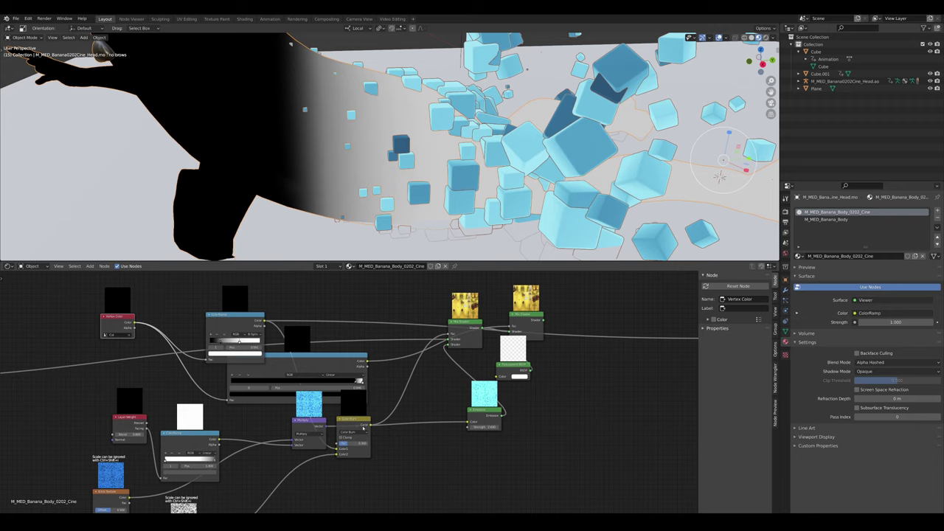
ctrl+shift+click(355, 426)
drag(355, 427, 355, 405)
scroll(347, 157, up, 1)
middle_drag(347, 157, 358, 156)
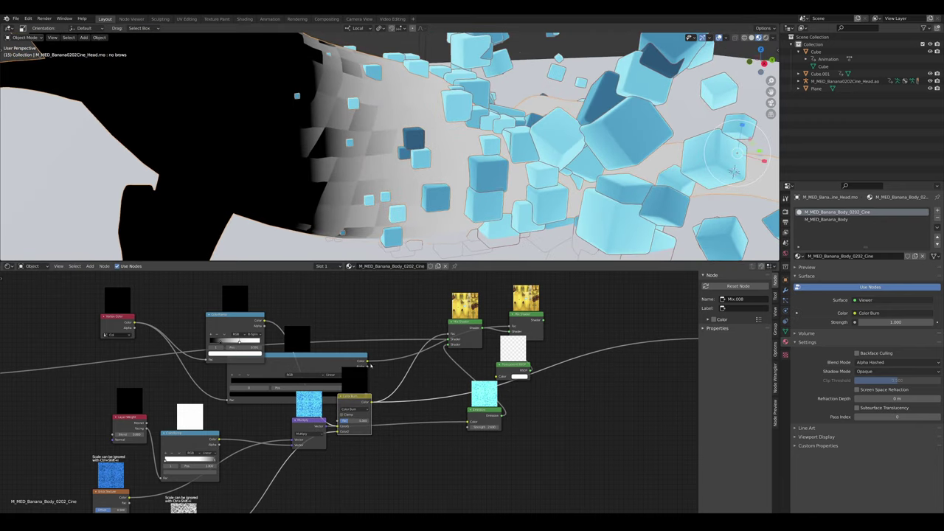
- Move the first Mix Shader clear of the final one and preview the final Mix Shader
middle_drag(393, 371, 324, 403)
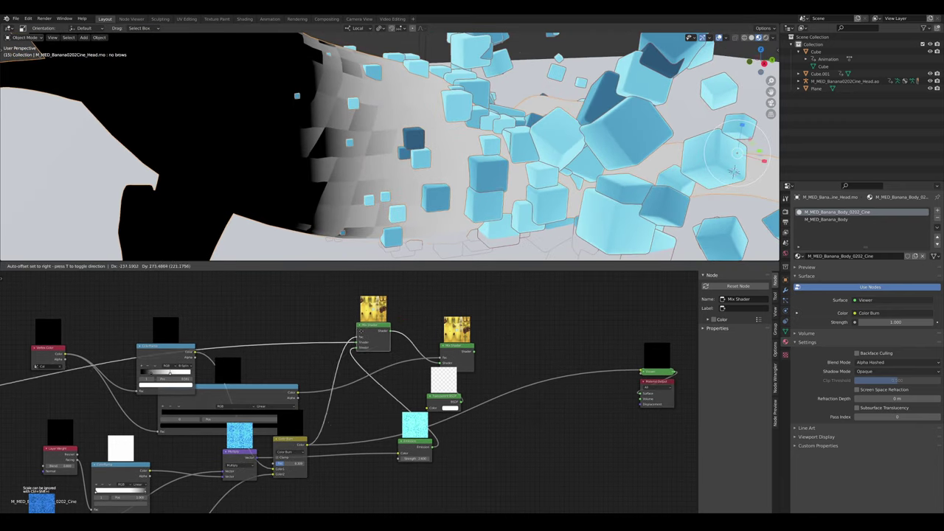
mouse_move(336, 355)
middle_down()
mouse_move(443, 326)
mouse_move(690, 341)
mouse_move(307, 382)
middle_up()
ctrl+shift+click(412, 361)
scroll(307, 381, up, 3)
scroll(375, 383, down, 3)
- Preview the blue Brick Texture again, shift the nearby nodes, and undo the last changes
middle_drag(375, 383, 620, 276)
scroll(620, 276, up, 1)
ctrl+shift+click(236, 443)
middle_drag(402, 394, 394, 418)
mouse_move(303, 411)
mouse_down()
mouse_move(319, 388)
mouse_move(298, 410)
mouse_up()
key(ctrl+z)
key(ctrl+z)
- Examine the blue brick pattern over the whole banana body from farther away, along with its node network
scroll(376, 402, down, 2)
middle_drag(444, 416, 306, 437)
scroll(390, 199, down, 8)
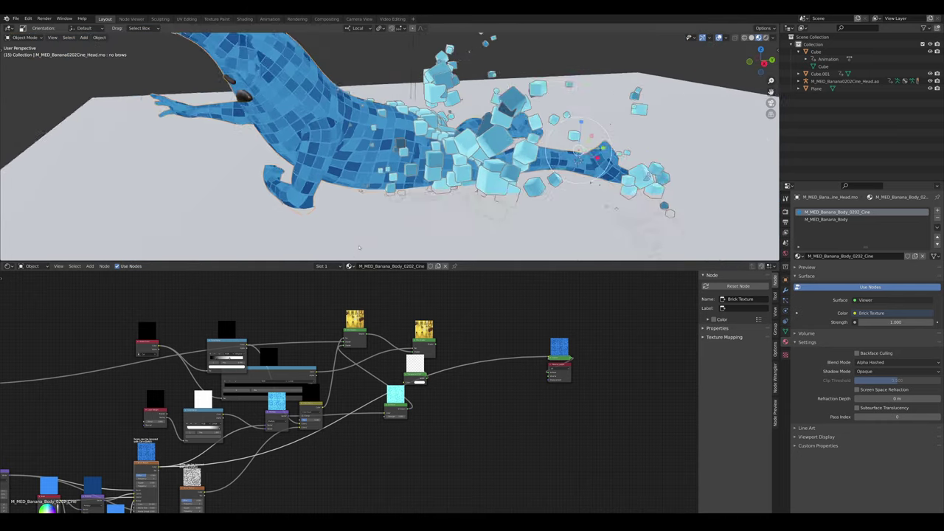
middle_drag(389, 199, 413, 198)
scroll(404, 352, up, 5)
middle_drag(414, 369, 382, 386)
scroll(383, 388, down, 4)
scroll(383, 388, down, 1)
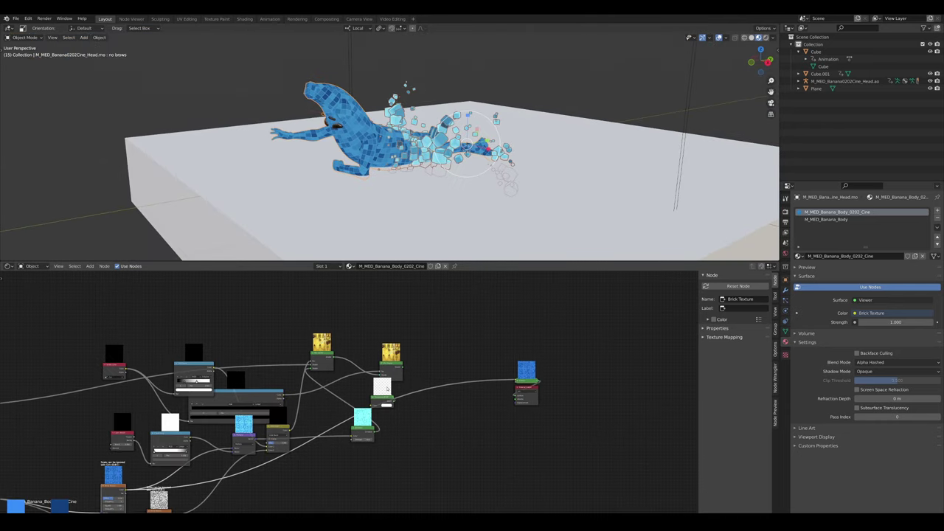
- Undo the node previews, node moves and ungrouping until the material uses the cubes group again
key(ctrl+z)
key(ctrl+z)
key(ctrl+z)
key(ctrl+z)
key(ctrl+z)
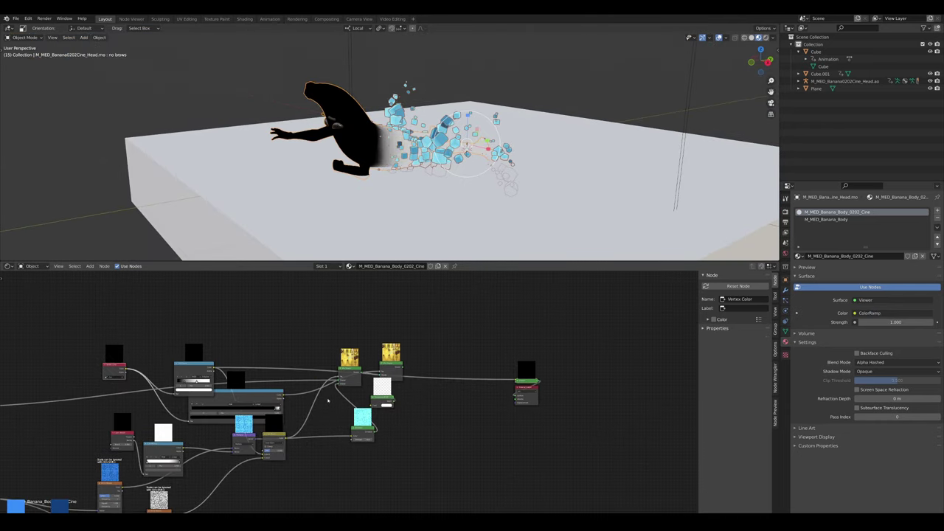
ctrl+shift+click(328, 401)
key(ctrl+z)
key(ctrl+z)
key(ctrl+z)
key(ctrl+z)
key(ctrl+z)
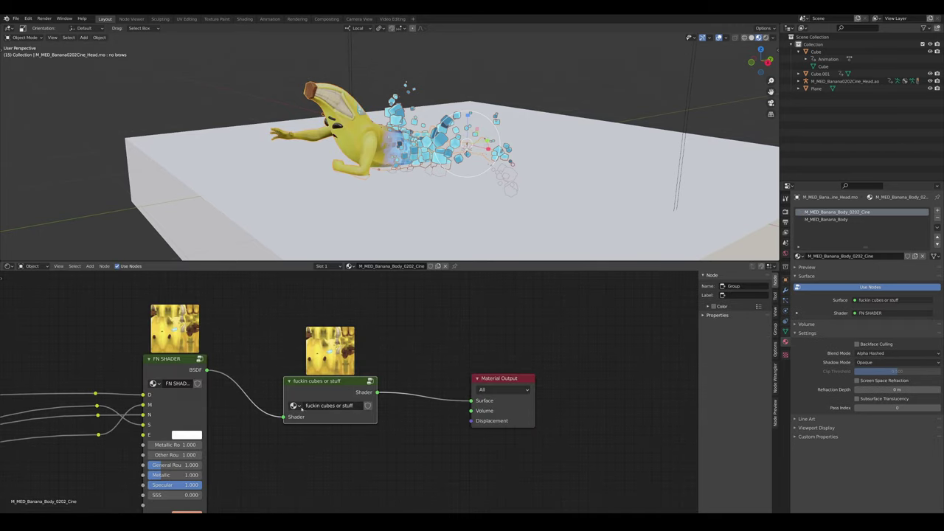
- Copy the cubes group node and bring up the node network of the M_MED_Banana_Body material
mouse_move(318, 388)
mouse_down()
mouse_move(327, 371)
mouse_move(318, 388)
mouse_up()
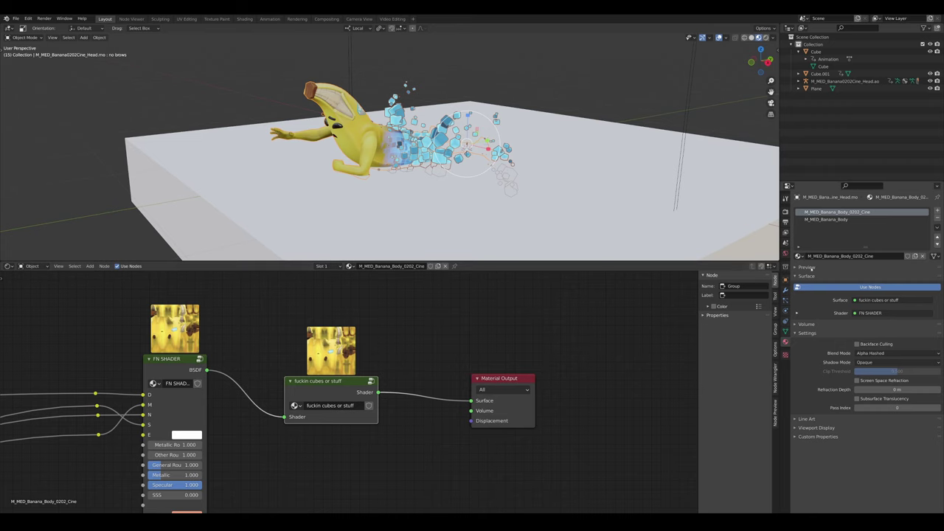
click(826, 220)
scroll(375, 472, down, 9)
middle_drag(375, 472, 375, 409)
middle_drag(124, 465, 394, 476)
scroll(394, 476, up, 6)
scroll(394, 476, down, 3)
- Rearrange the nodes around FN Shader (Standard) and insert the cubes group between it and the Material Output
drag(258, 351, 175, 344)
drag(307, 342, 172, 334)
drag(353, 417, 341, 340)
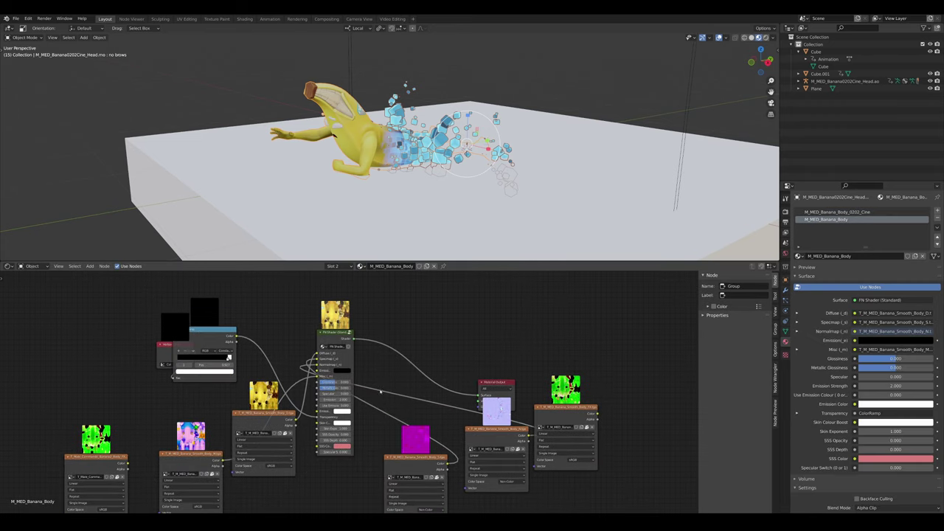
scroll(431, 380, down, 4)
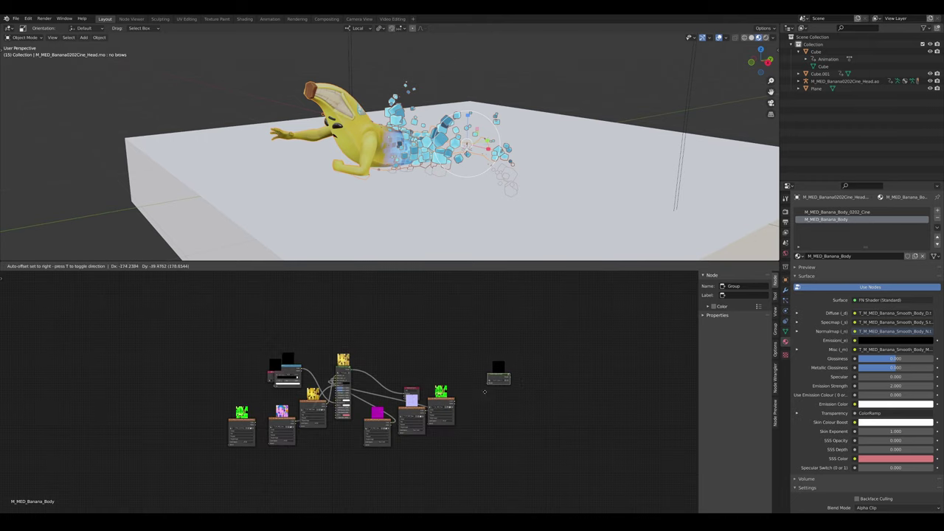
click(377, 397)
scroll(284, 365, up, 5)
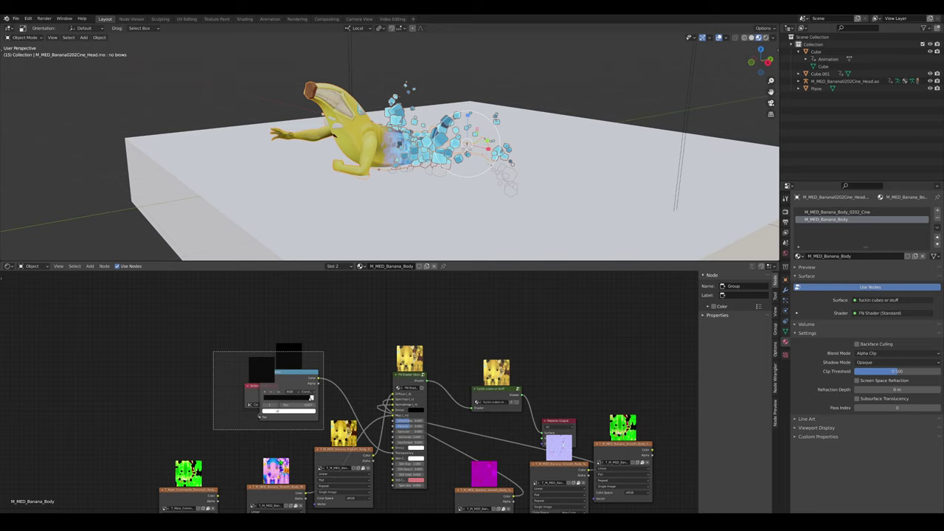
- Try to delete the Vertex Color and ColorRamp nodes that feed the FN Shader's Transparency
drag(304, 422, 323, 429)
key(x)
key(ctrl+z)
- Move the Vertex Color node clear of the ColorRamp and examine the ramp's stops and the banana's dissolve
scroll(254, 399, up, 6)
drag(338, 386, 202, 392)
scroll(325, 384, up, 3)
middle_drag(331, 377, 333, 369)
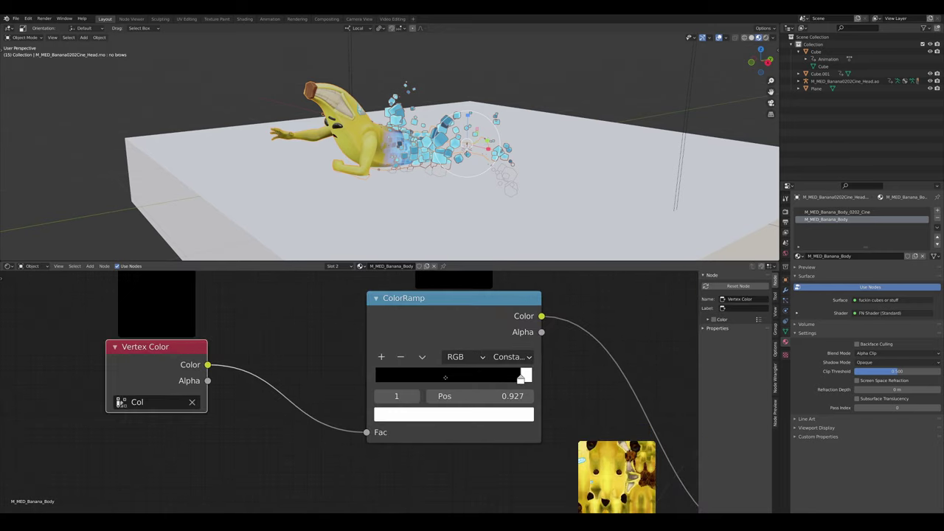
scroll(295, 349, down, 6)
scroll(295, 349, up, 3)
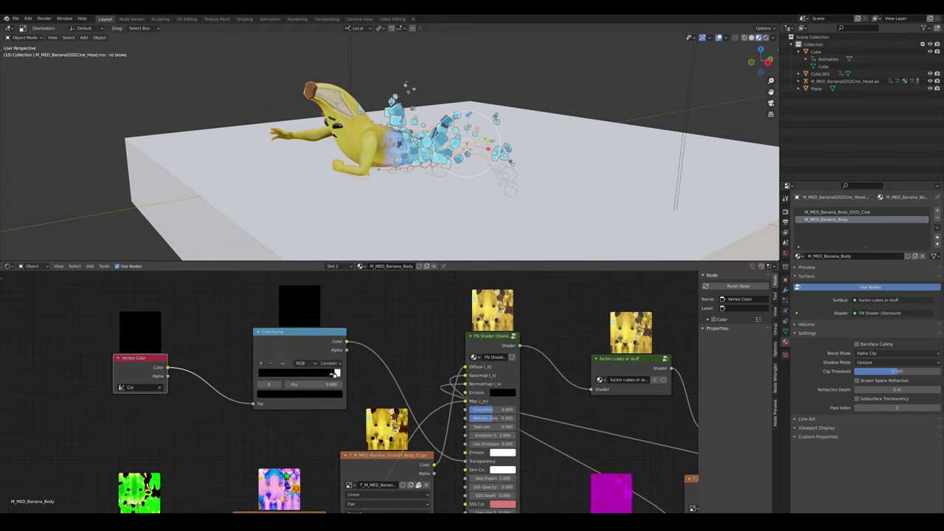
drag(152, 320, 359, 408)
scroll(433, 127, up, 8)
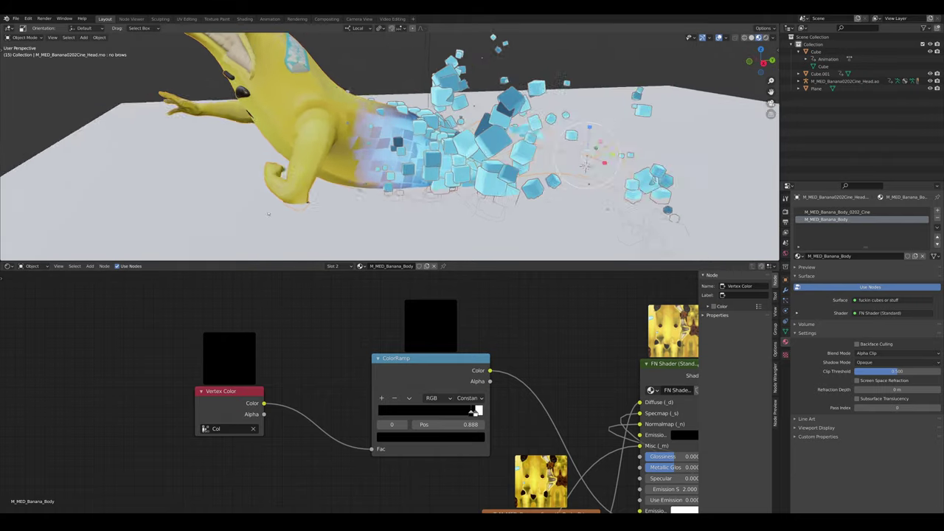
scroll(417, 105, down, 10)
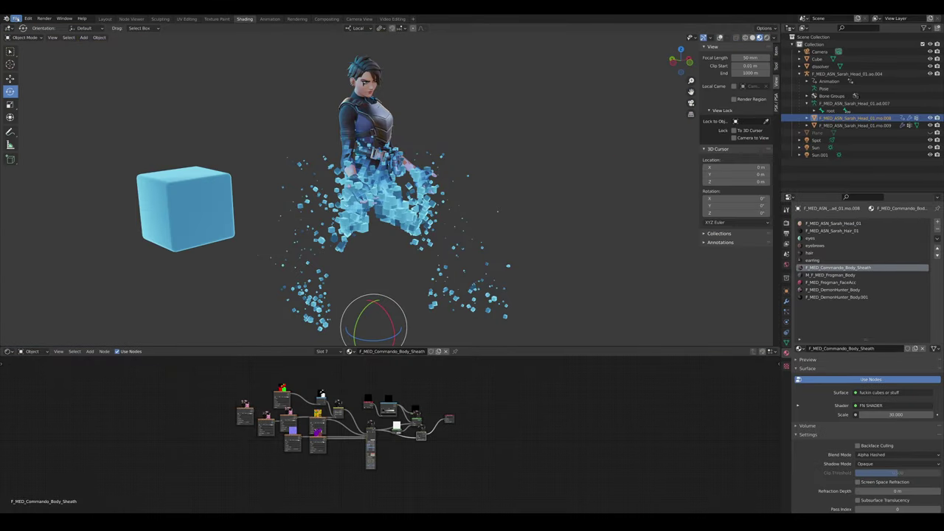
- In the character file, append the two M_MED_Banana0202Cine_Head objects from creative.blend
click(15, 18)
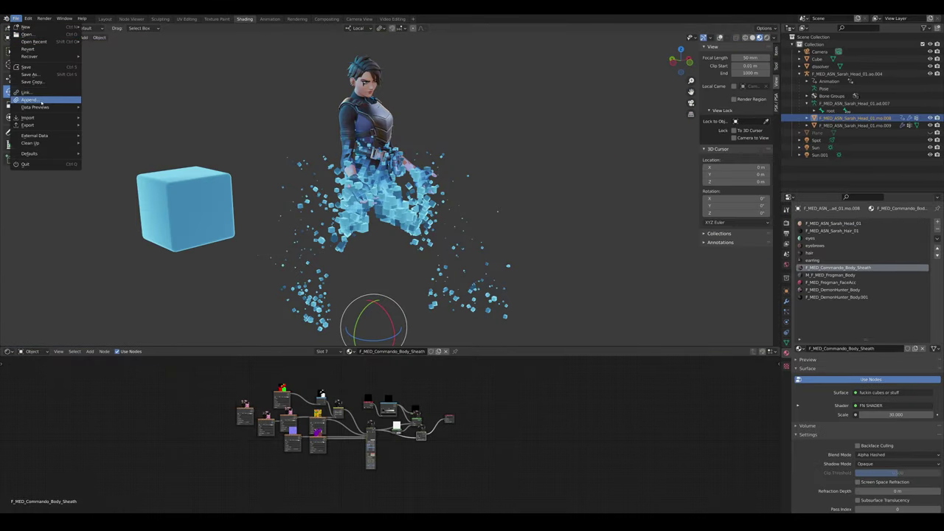
click(33, 100)
key(BackSpace)
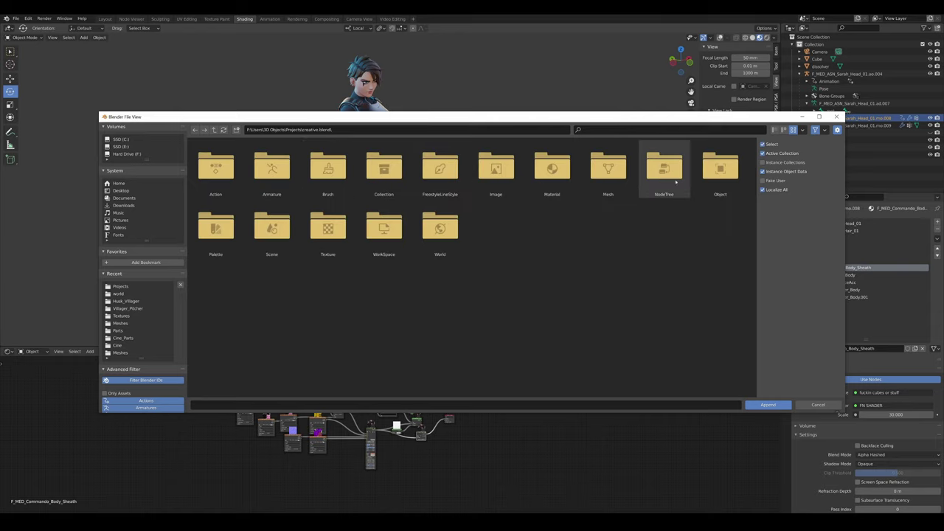
click(720, 168)
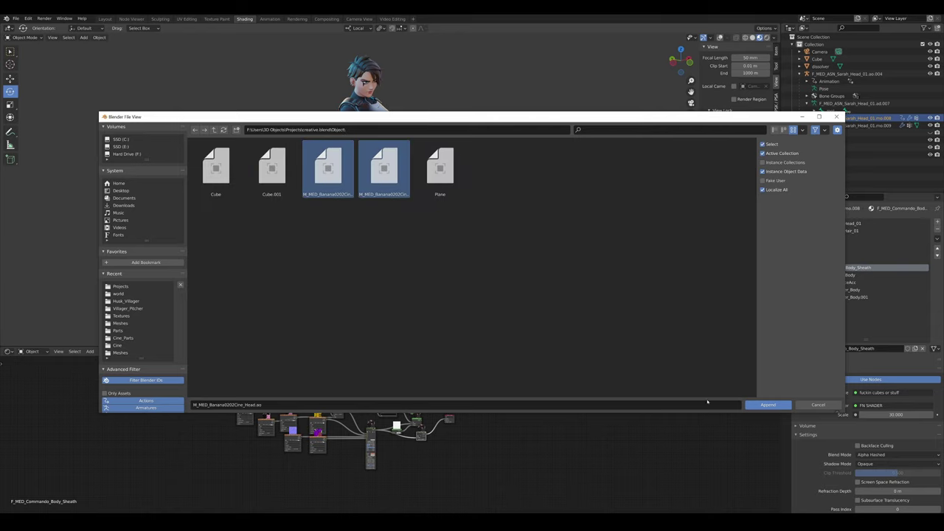
click(768, 404)
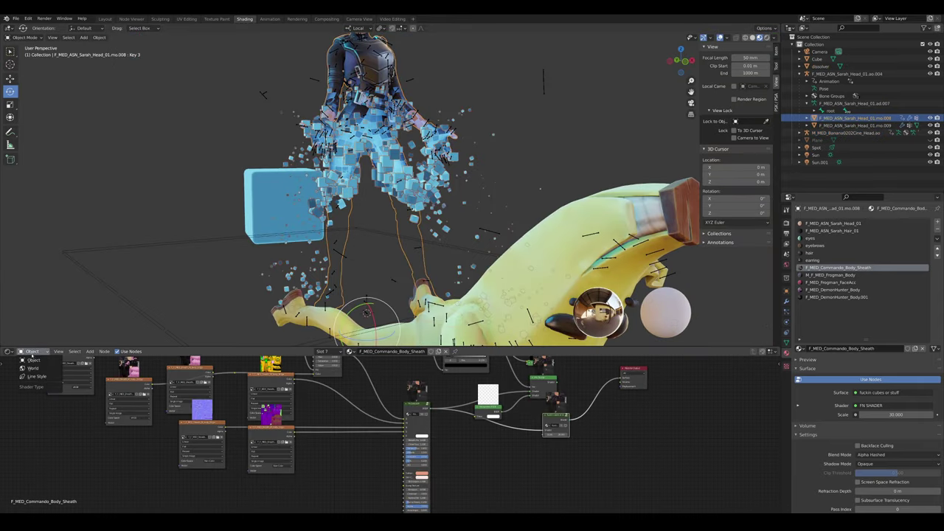
- Switch to the geometry node editor and set the Point Distribute node's density to 300
click(11, 352)
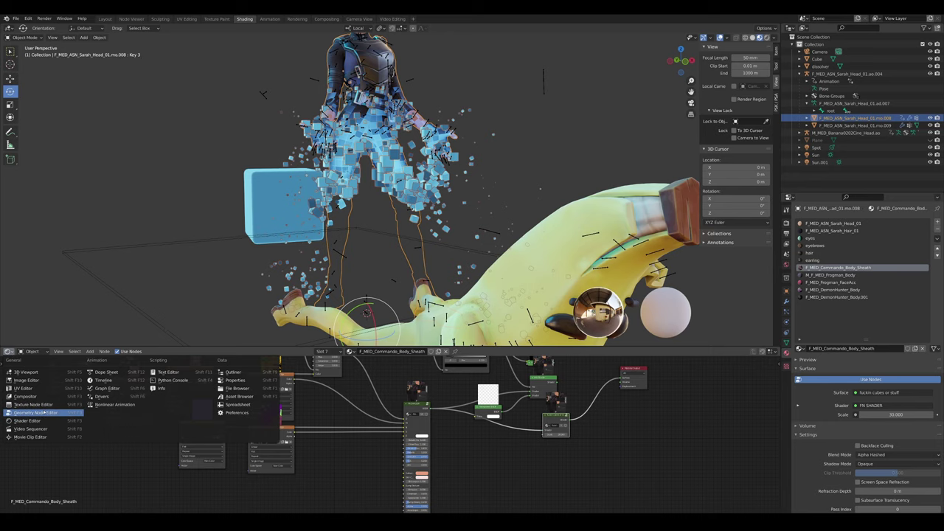
click(44, 413)
scroll(340, 443, up, 5)
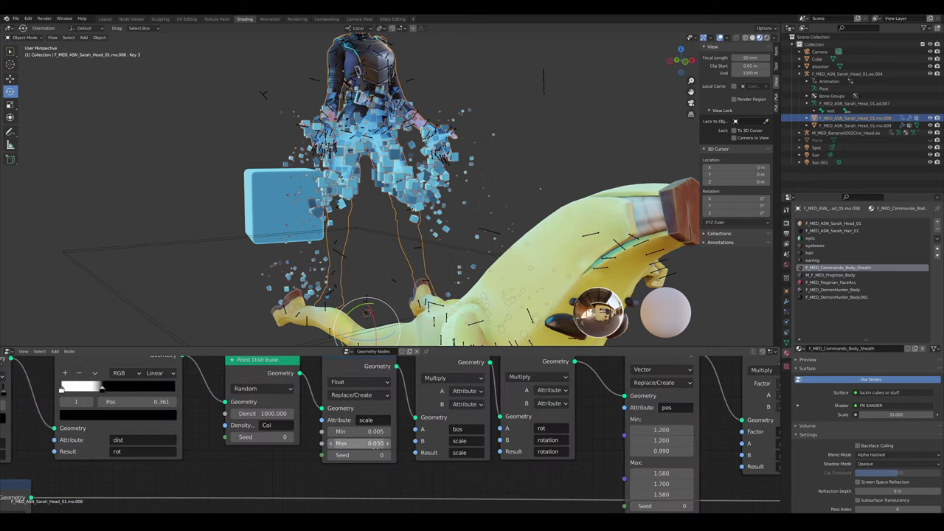
middle_drag(270, 440, 342, 446)
scroll(320, 436, up, 2)
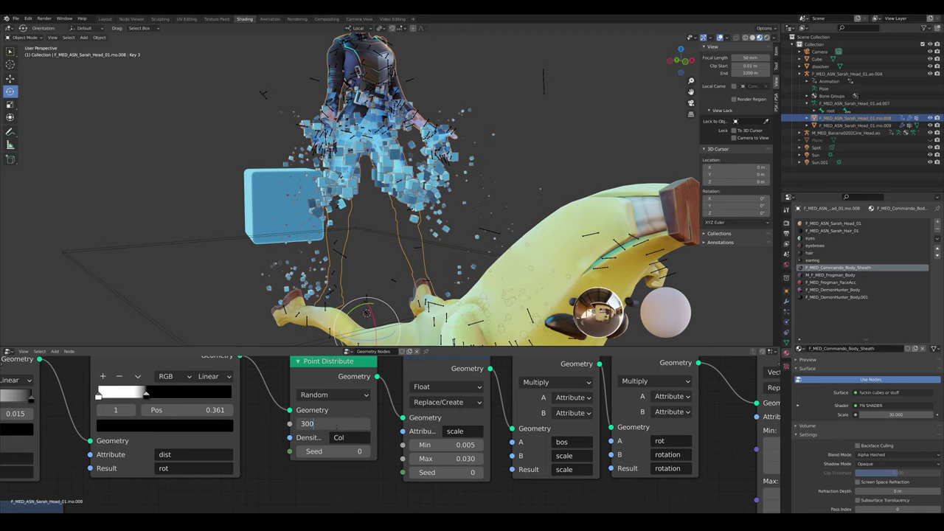
key(Return)
- Set the scale Attribute Randomize node's Min to 0.01 and Max to 0.06
scroll(389, 436, up, 3)
drag(459, 464, 461, 465)
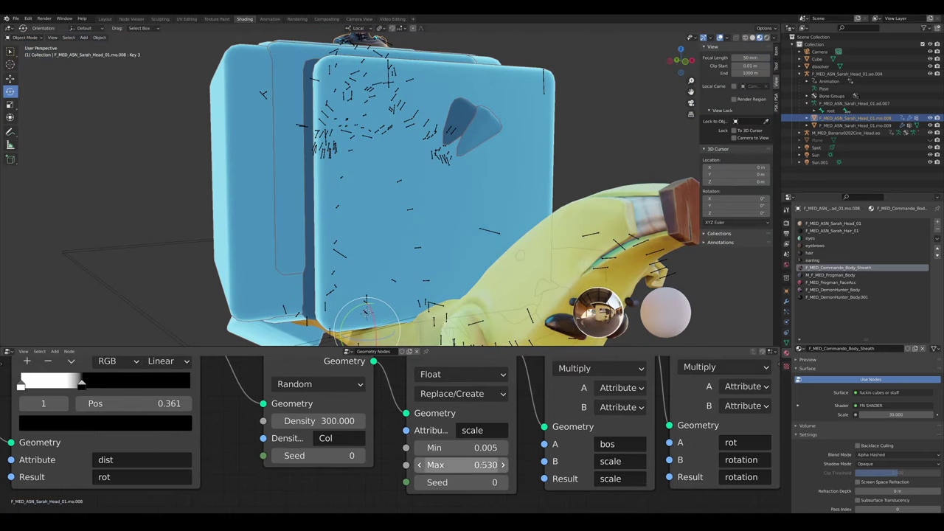
key(ctrl+z)
click(461, 464)
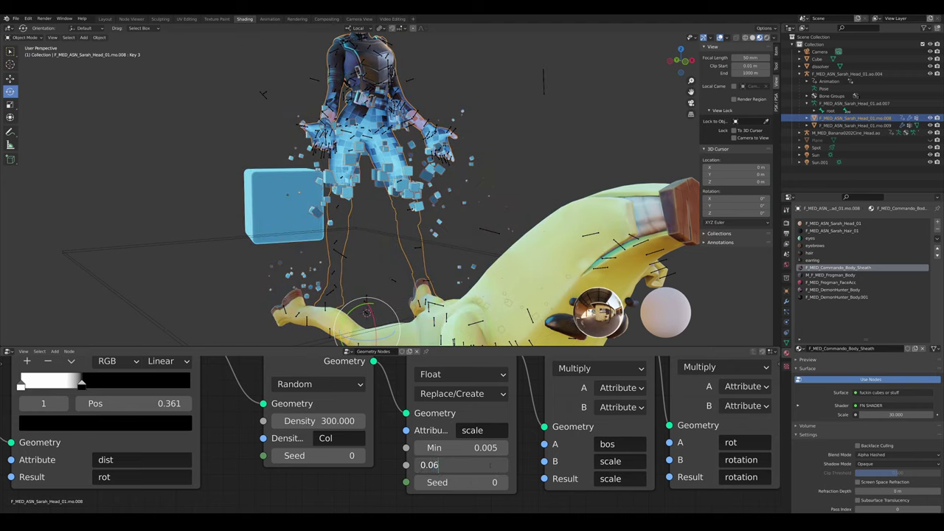
key(Return)
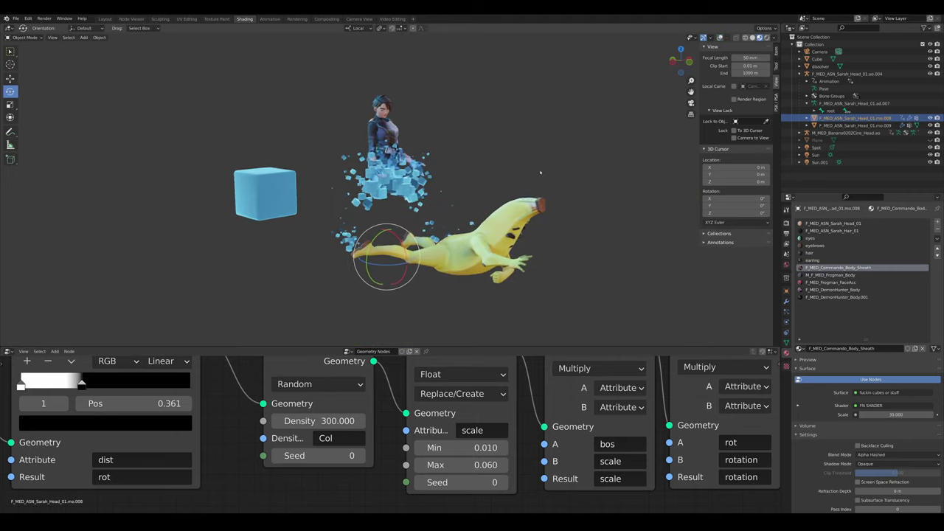
- Move the dissolver plane vertically through the female character to try out the larger cubes
mouse_move(539, 176)
middle_down()
mouse_move(585, 176)
mouse_move(525, 174)
mouse_move(555, 175)
middle_up()
scroll(526, 174, up, 3)
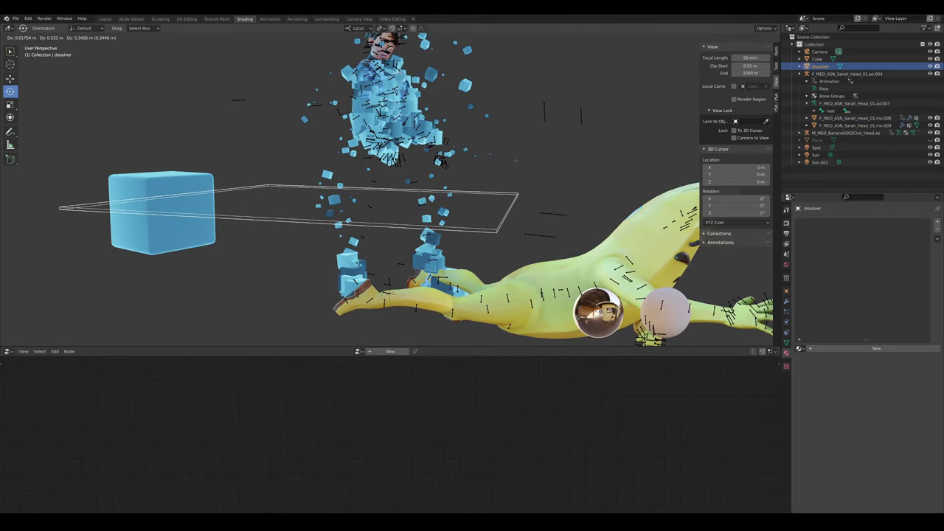
drag(317, 211, 318, 214)
middle_drag(318, 214, 517, 194)
key(g)
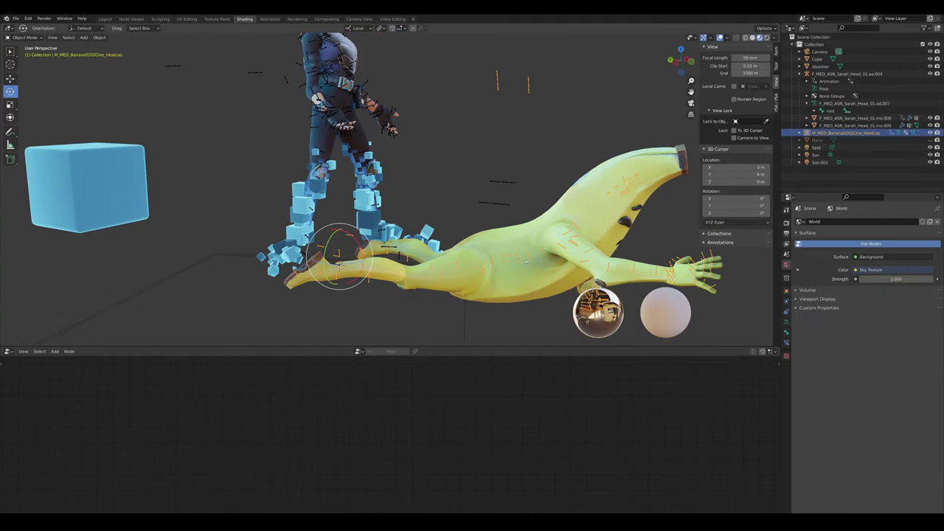
- Move the banana armature away from the female character so the two models stand apart
scroll(464, 269, down, 3)
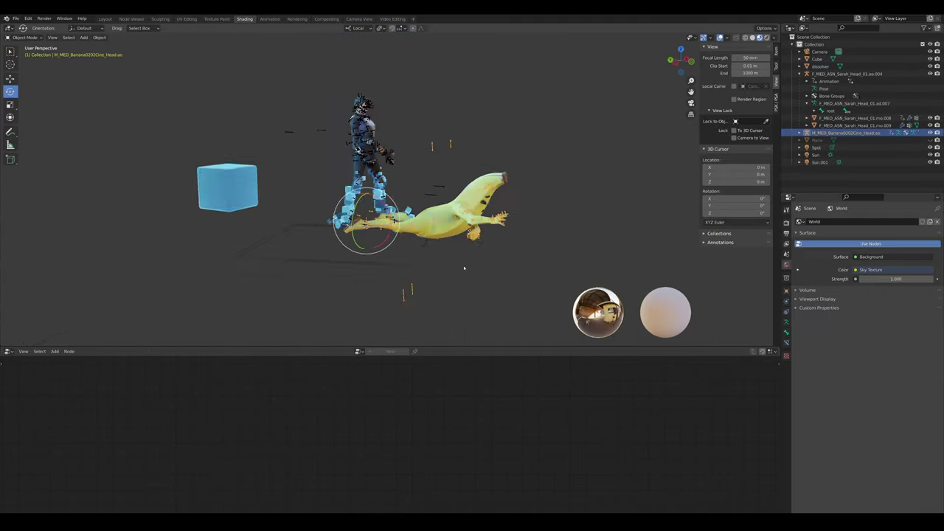
key(g)
click(597, 268)
shift+middle_drag(596, 267, 464, 230)
key(g)
click(409, 241)
middle_drag(409, 240, 529, 234)
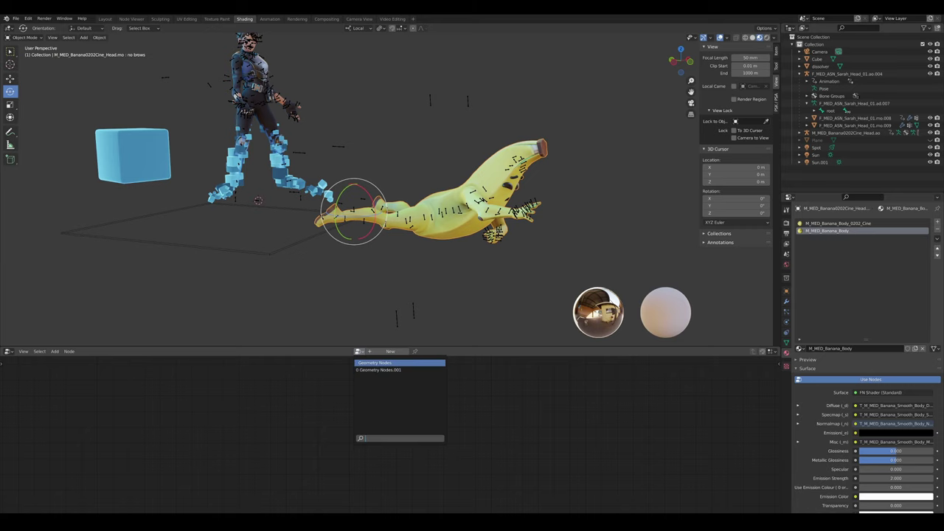
- Rename the female character's geometry node tree to "Death effect" and assign that tree to the banana mesh
click(265, 115)
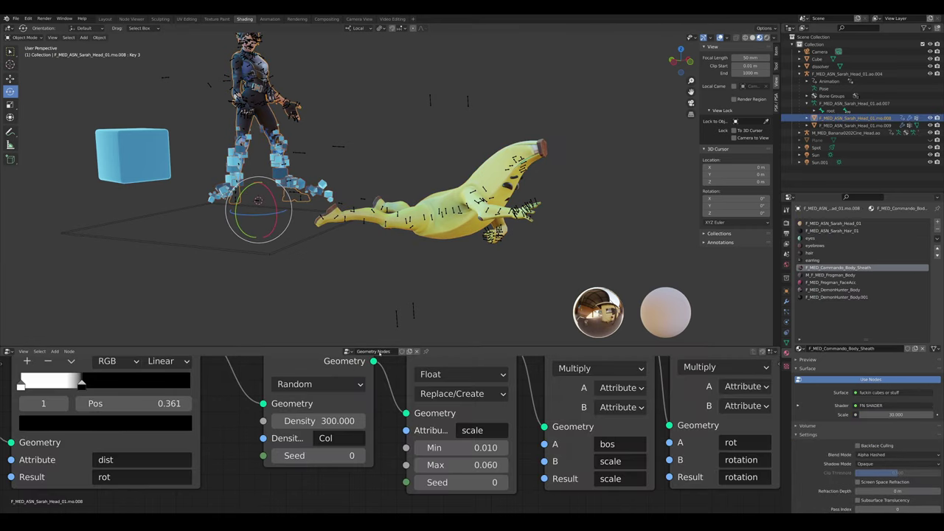
click(445, 210)
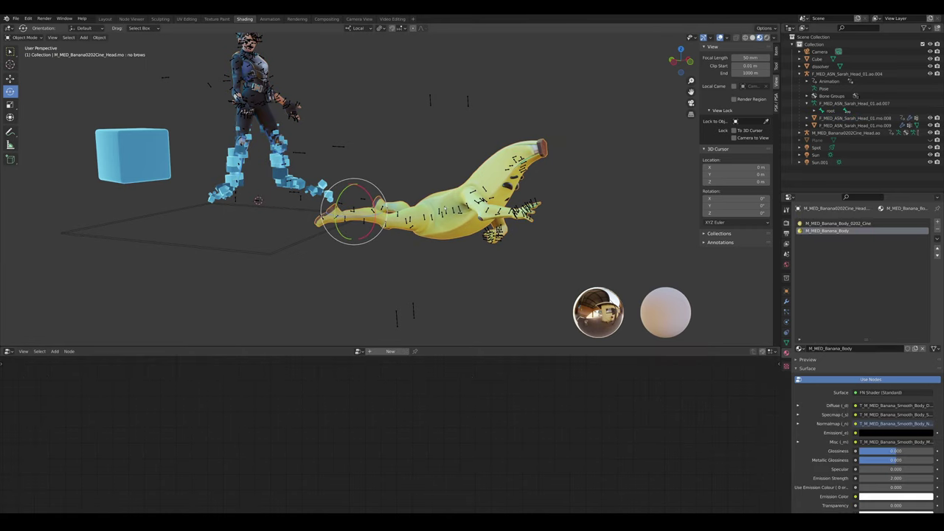
click(268, 123)
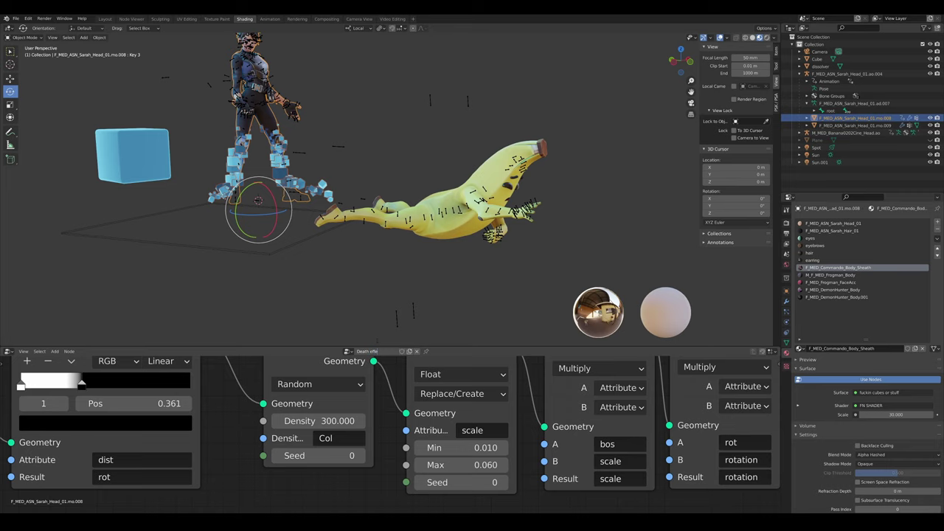
click(353, 214)
click(358, 351)
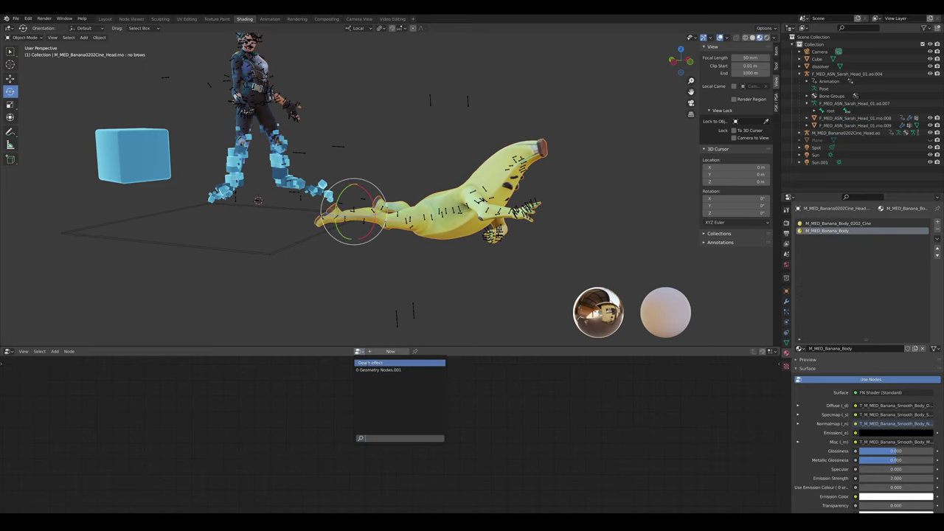
click(370, 362)
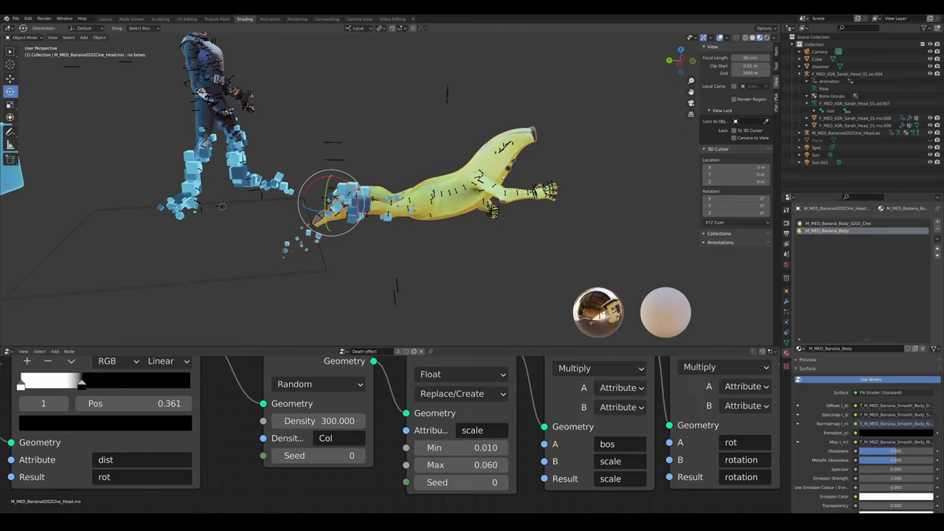
- Rename the banana's Col2 vertex color layer to match the selected third layer on the female character's mesh
scroll(372, 423, down, 6)
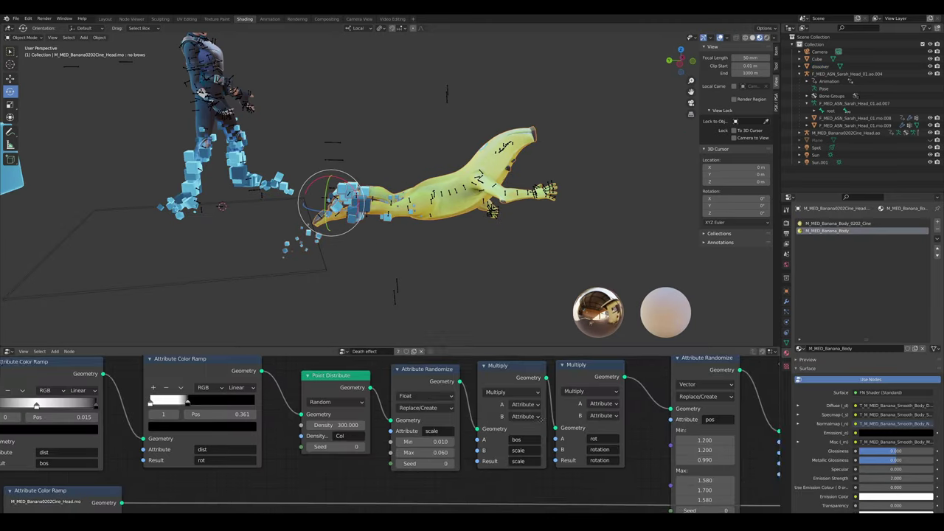
middle_drag(372, 423, 327, 430)
click(787, 342)
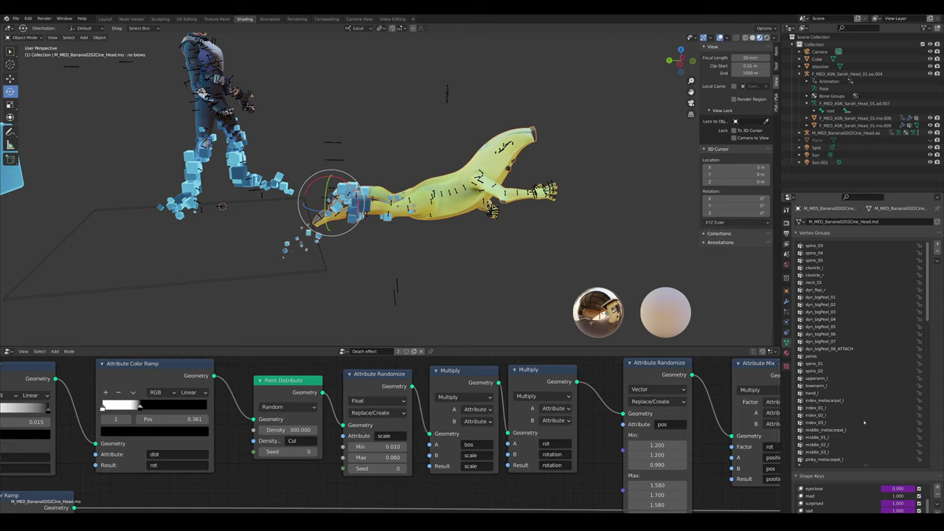
scroll(865, 422, down, 8)
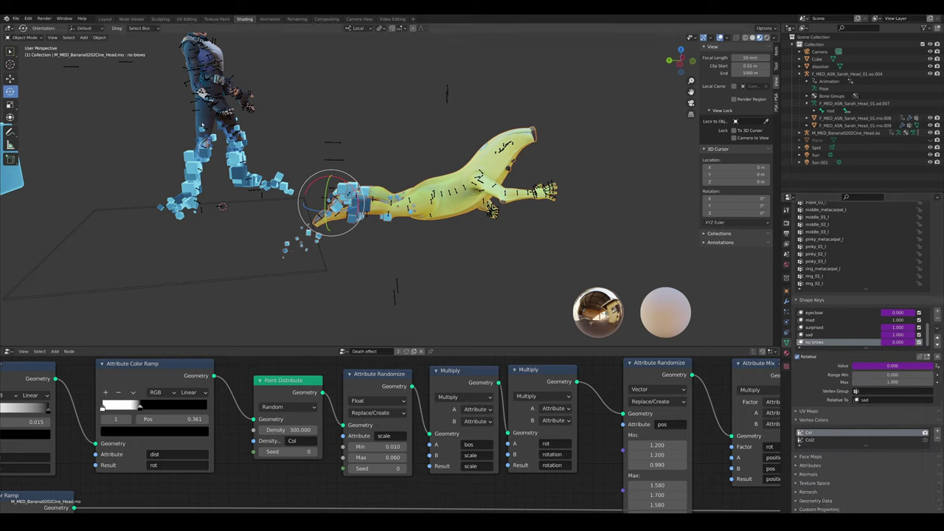
click(203, 126)
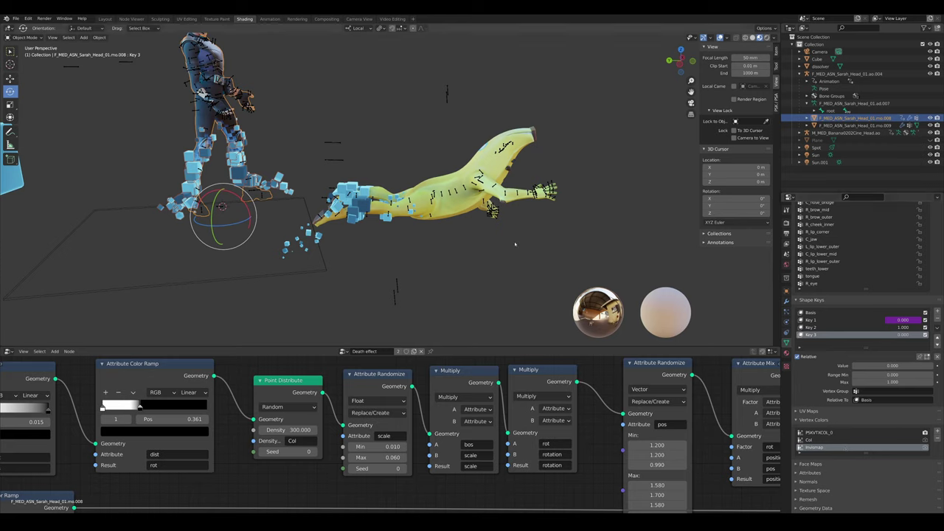
click(438, 181)
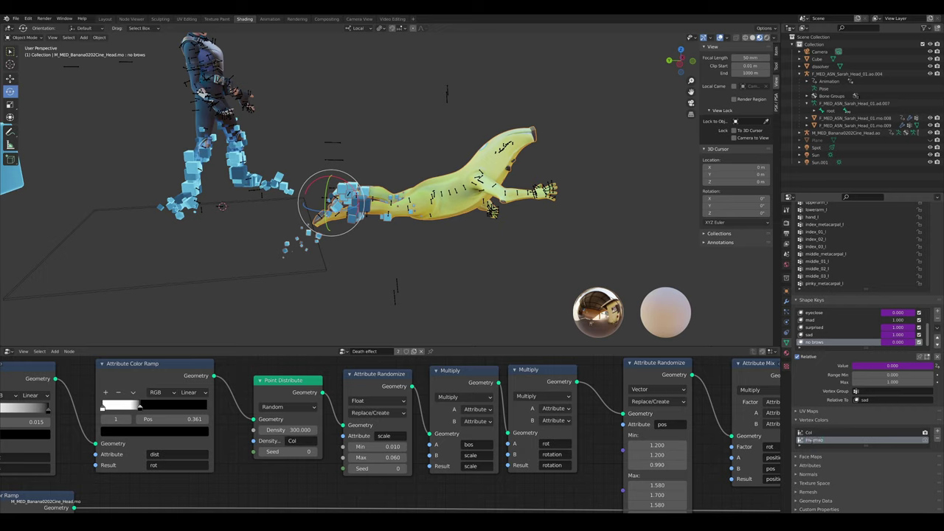
click(234, 156)
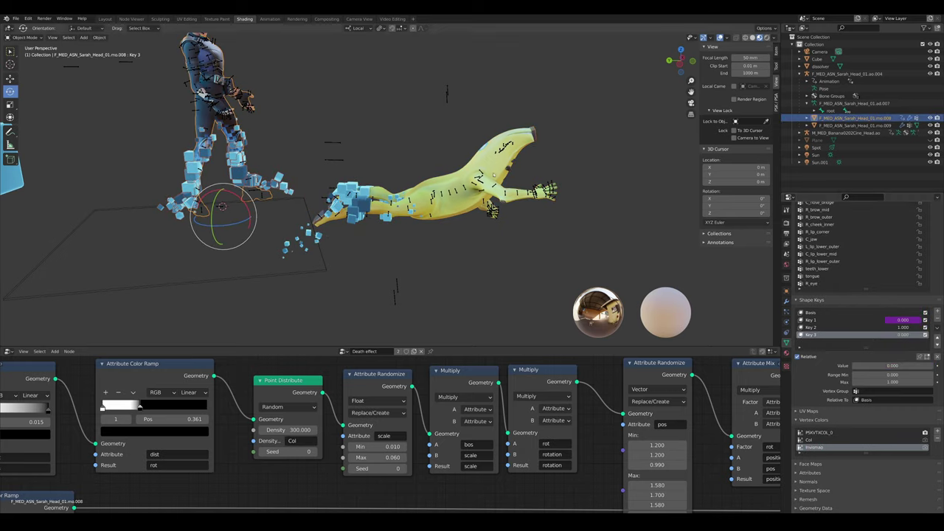
click(495, 175)
key(ctrl+shift+z)
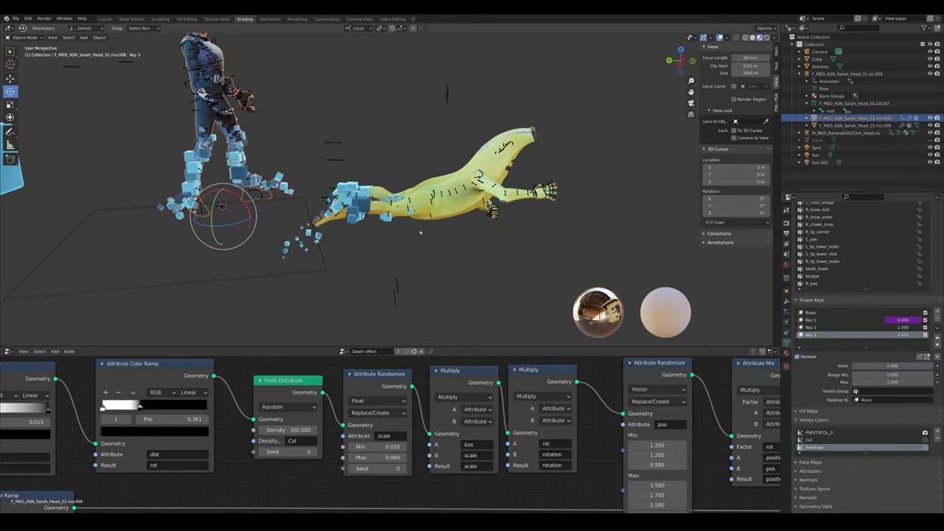
key(ctrl+z)
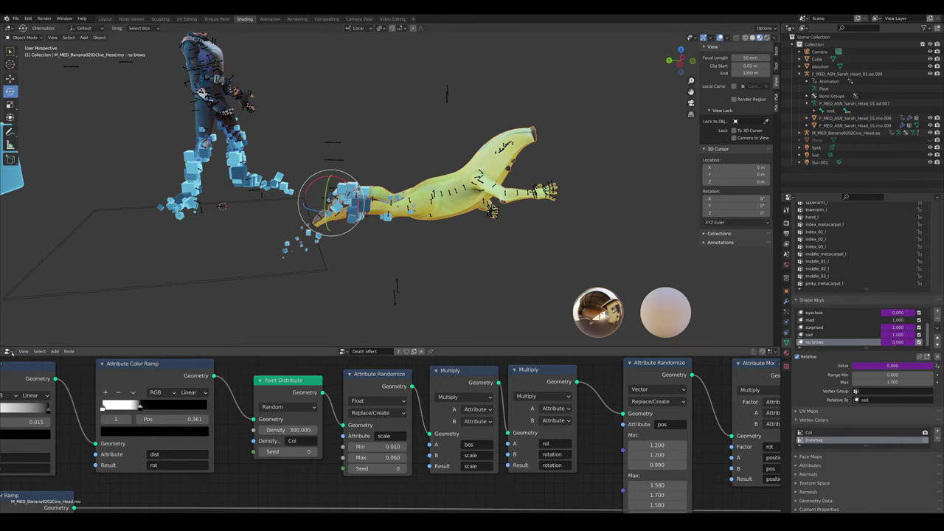
- In the M_MED_Banana_Body material, insert the pasted cubes group between FN Shader and Material Output and change the blend mode
click(11, 352)
click(26, 421)
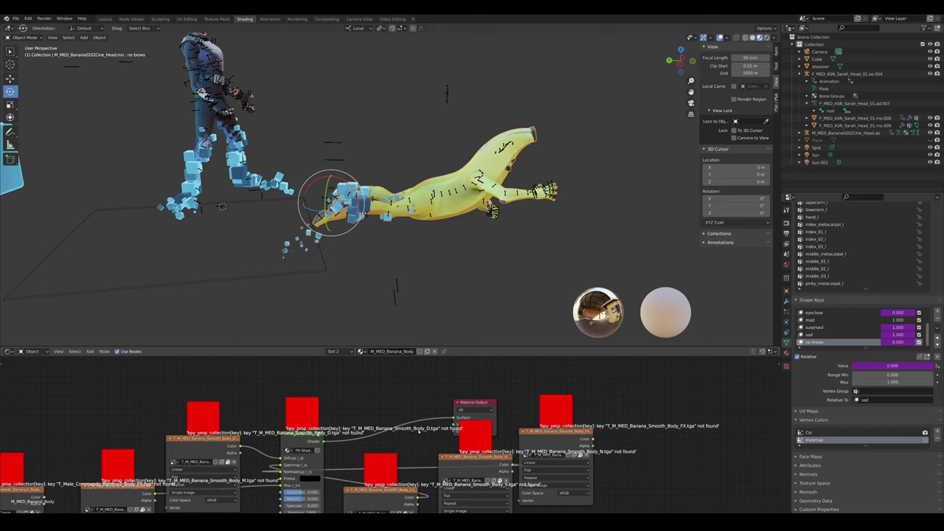
key(g)
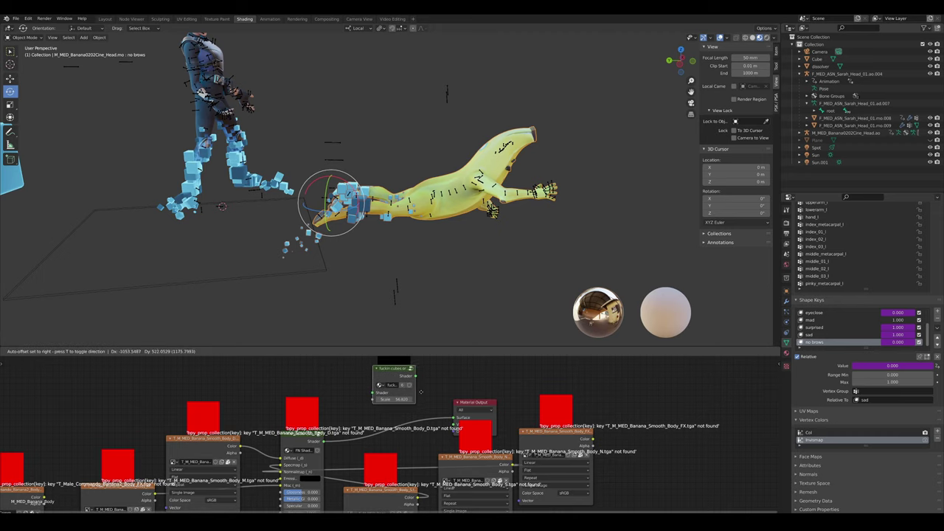
click(398, 393)
scroll(375, 377, up, 2)
drag(374, 378, 400, 438)
scroll(627, 241, up, 3)
click(787, 353)
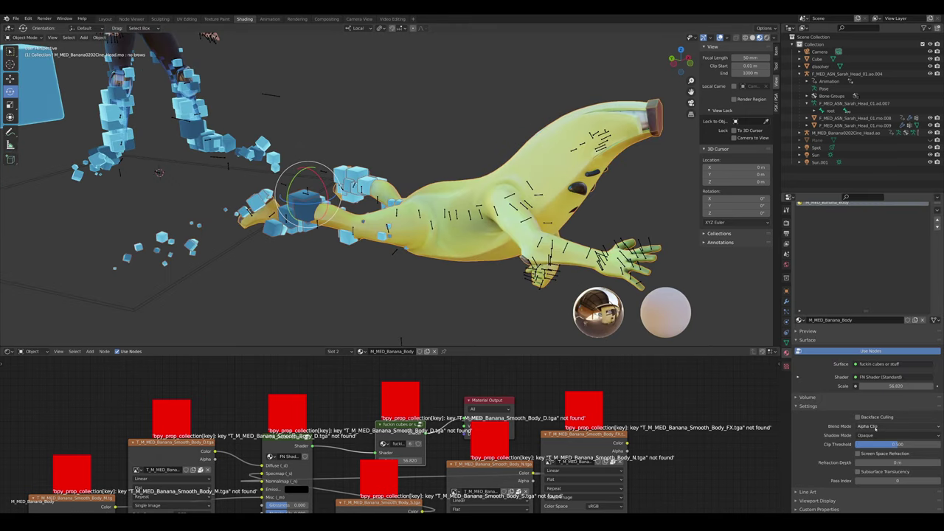
click(872, 426)
- Insert the cubes group before the Material Output of M_MED_Banana_Body_0202_Cine and lower its Scale to about 20.5
click(830, 223)
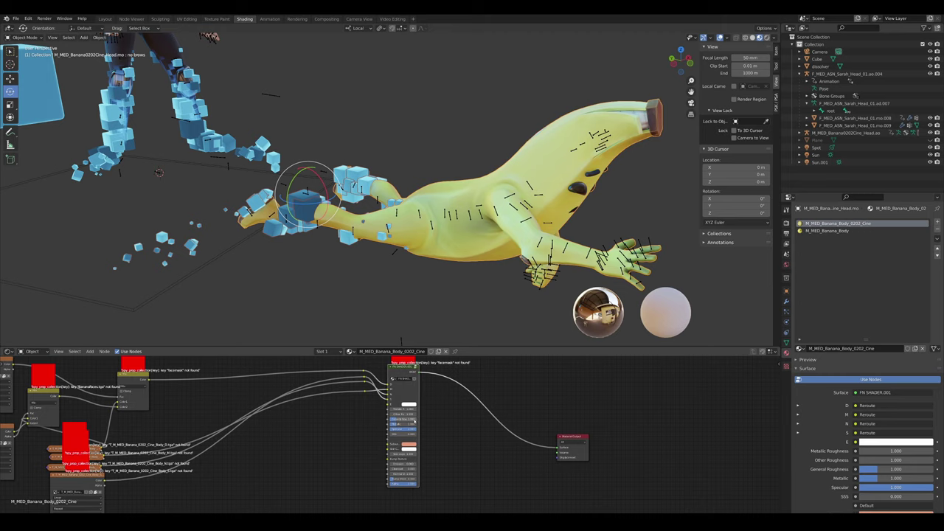
key(ctrl+v)
key(g)
click(511, 383)
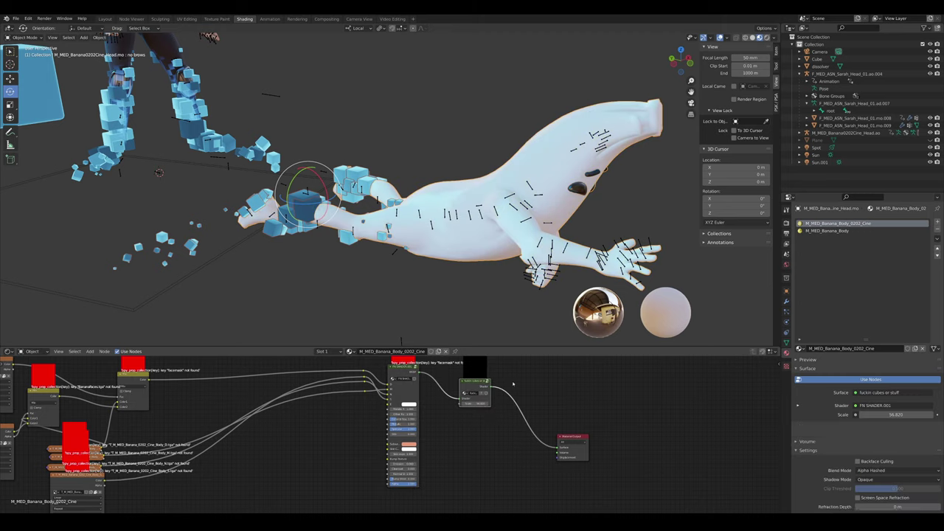
scroll(493, 378, up, 5)
middle_drag(490, 378, 470, 384)
- Move the dissolver plane over to the banana character to try its dissolve
scroll(485, 337, up, 4)
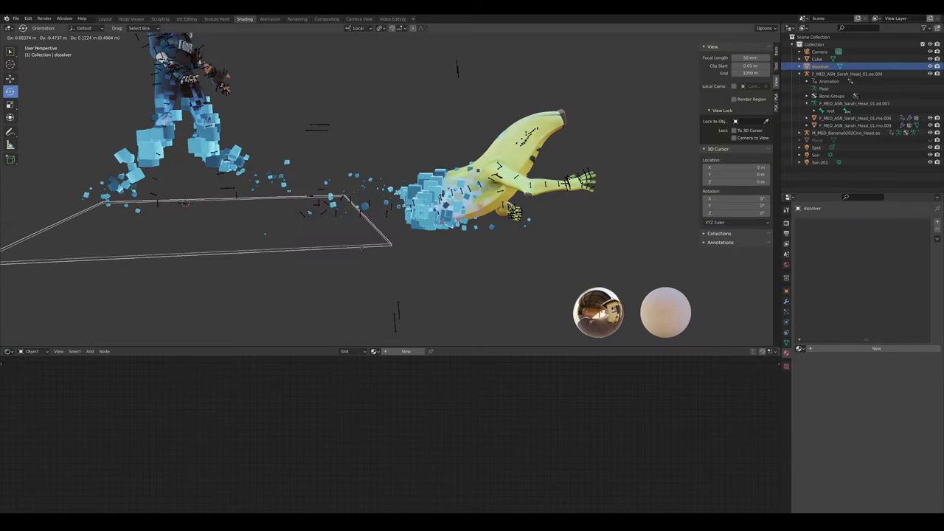
click(419, 242)
scroll(418, 242, up, 4)
middle_drag(546, 265, 494, 234)
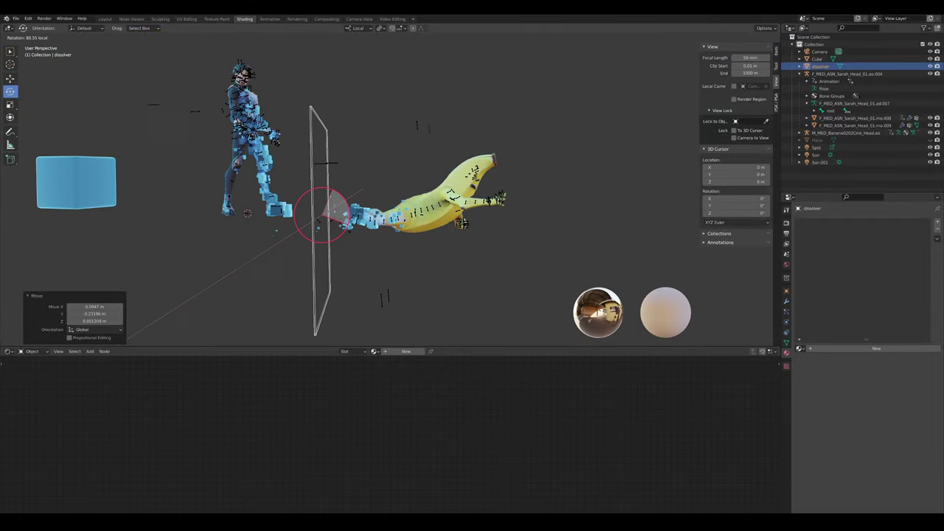
- Rotate the dissolver plane upright by about 89° and move it into the banana's body
drag(382, 229, 382, 230)
key(g)
click(447, 235)
scroll(447, 234, up, 3)
middle_drag(447, 235, 345, 189)
scroll(352, 193, up, 2)
- In the banana's Death effect node tree, set the pos Attribute Randomize node's three Min values and Max X to 1
click(331, 186)
scroll(236, 406, down, 3)
click(31, 352)
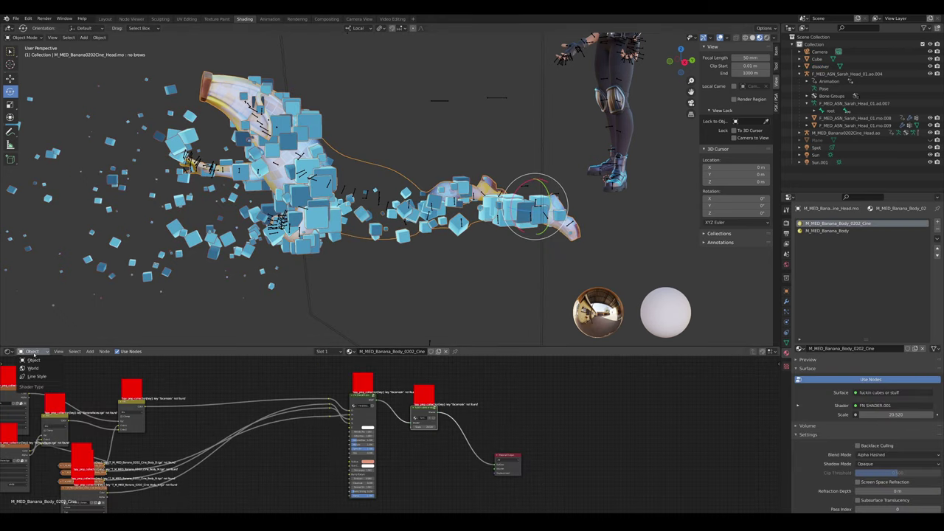
click(13, 353)
click(10, 352)
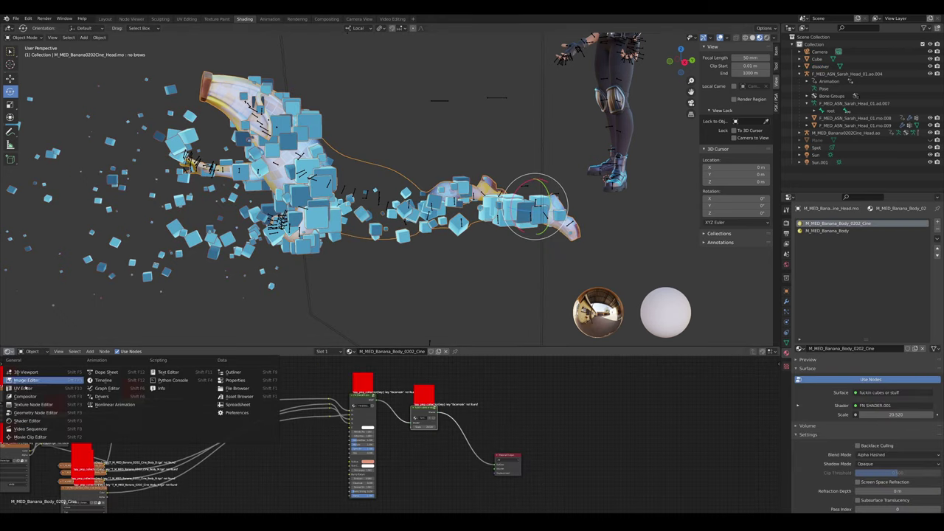
click(35, 407)
scroll(405, 416, up, 4)
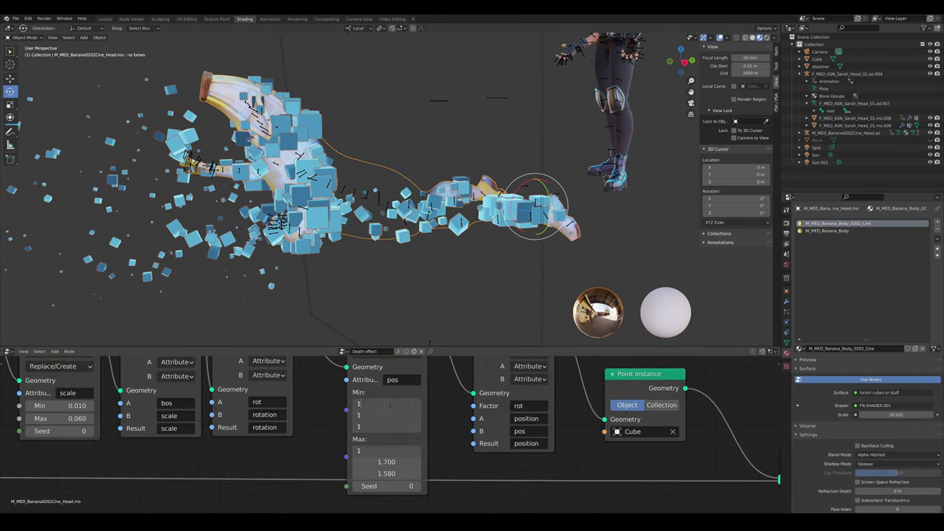
key(Return)
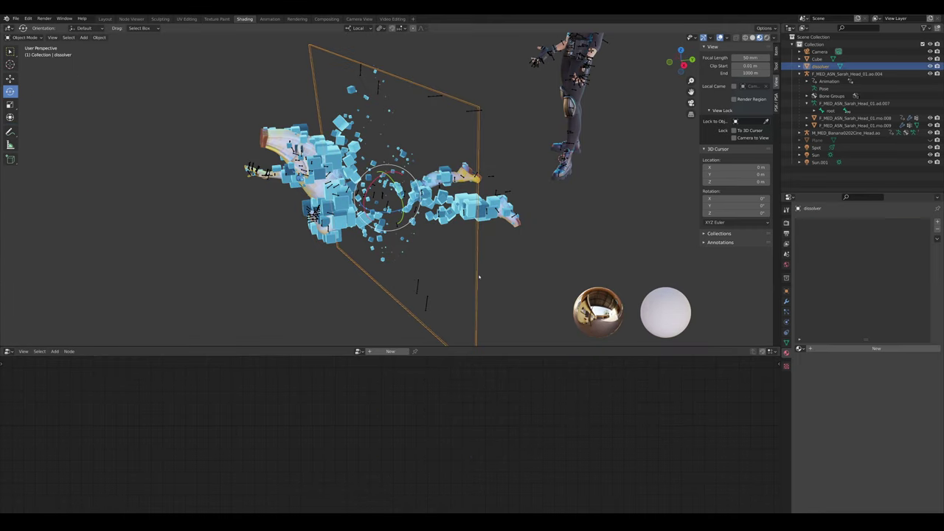
- Shift the upright dissolver plane along the banana's body and tilt it -11.3° about its local X axis
key(g)
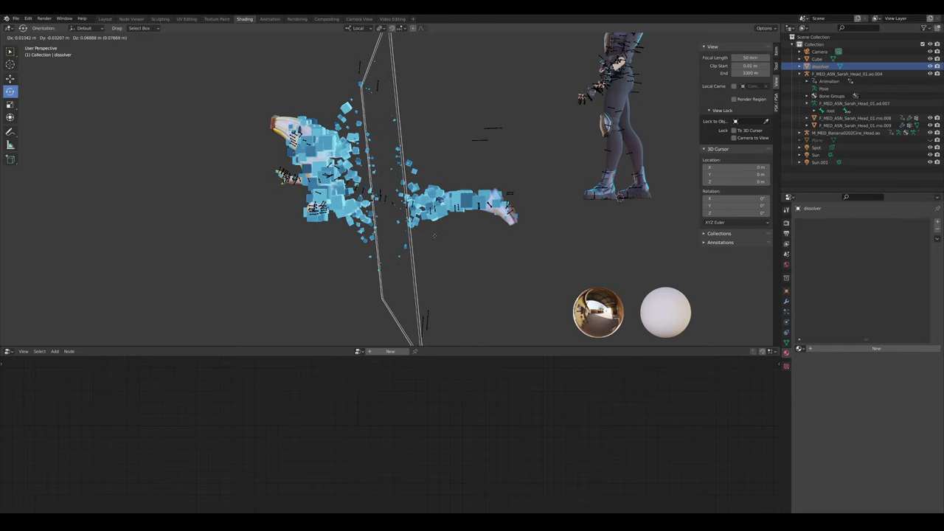
click(471, 97)
middle_drag(471, 96, 422, 152)
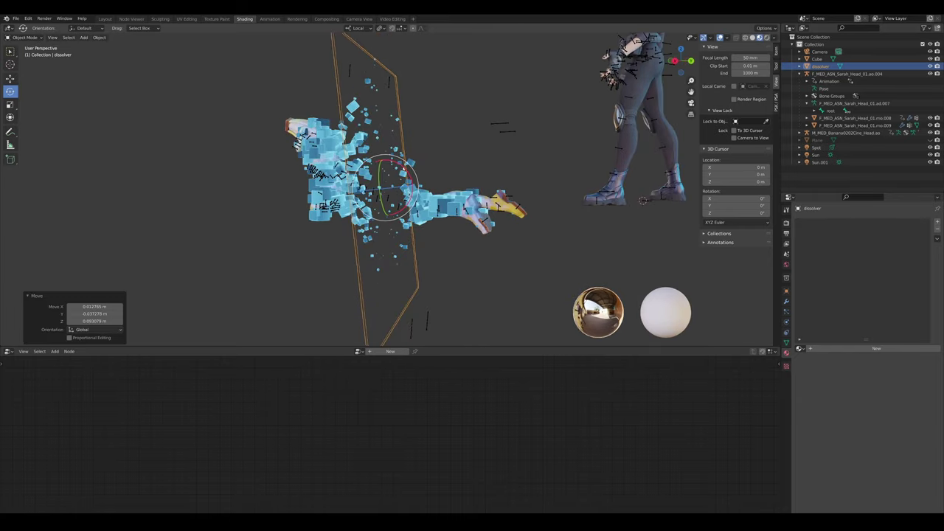
drag(404, 169, 419, 181)
key(g)
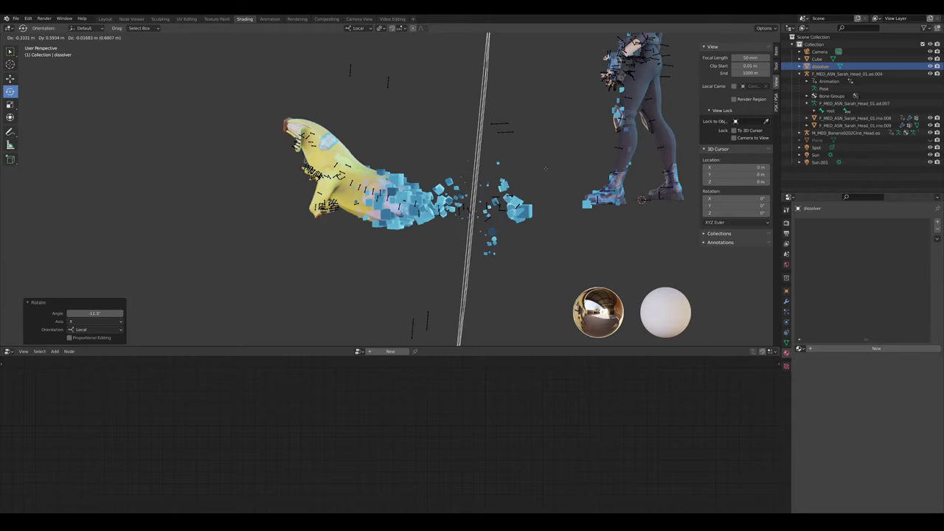
key(Escape)
- Rotate the dissolver plane back to a slanted, flatter angle and move it up through the female character
middle_drag(465, 161, 420, 177)
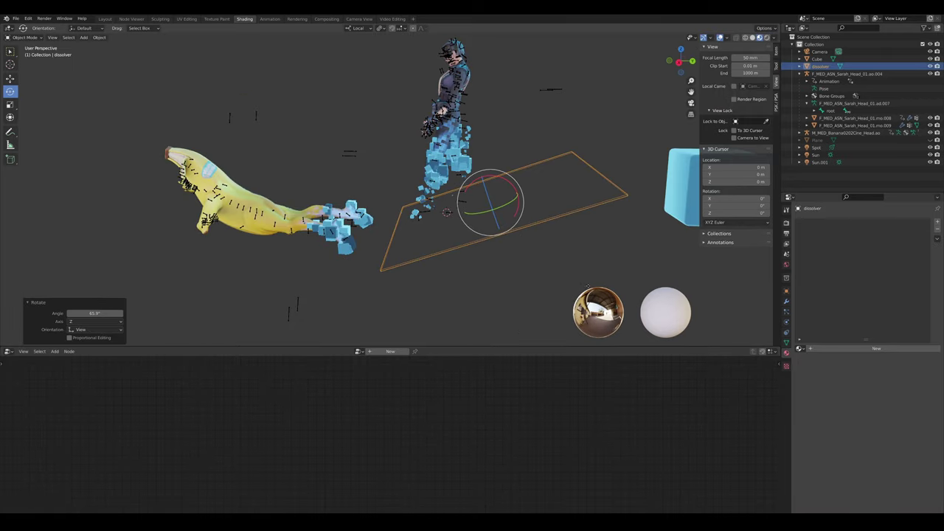
key(g)
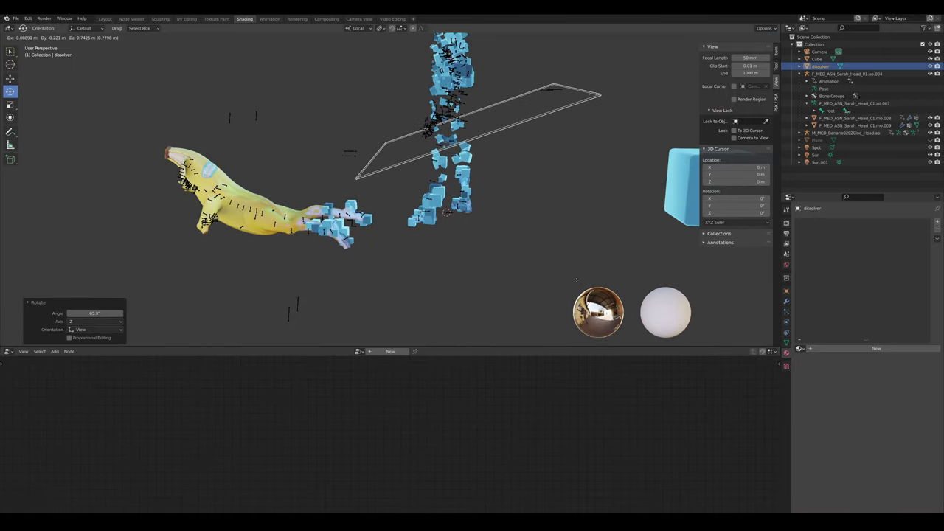
click(530, 182)
middle_drag(413, 199, 480, 198)
click(533, 344)
key(g)
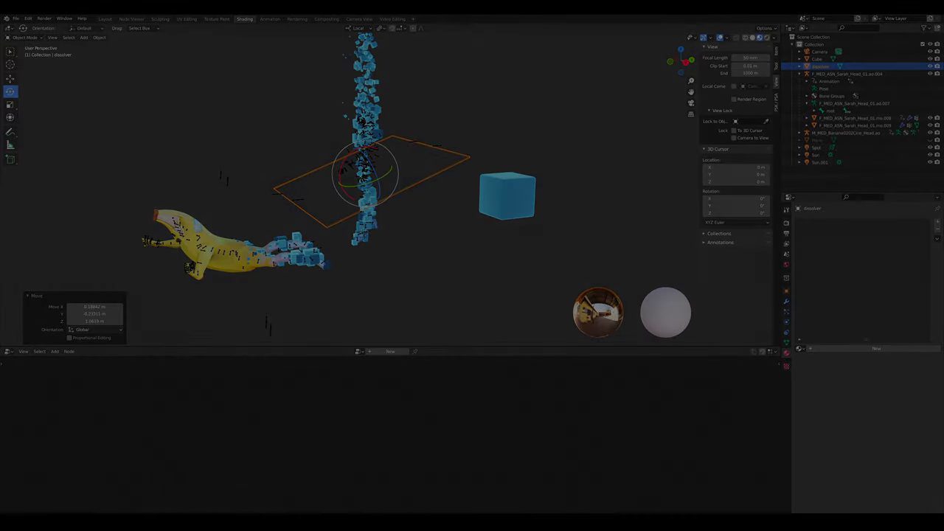